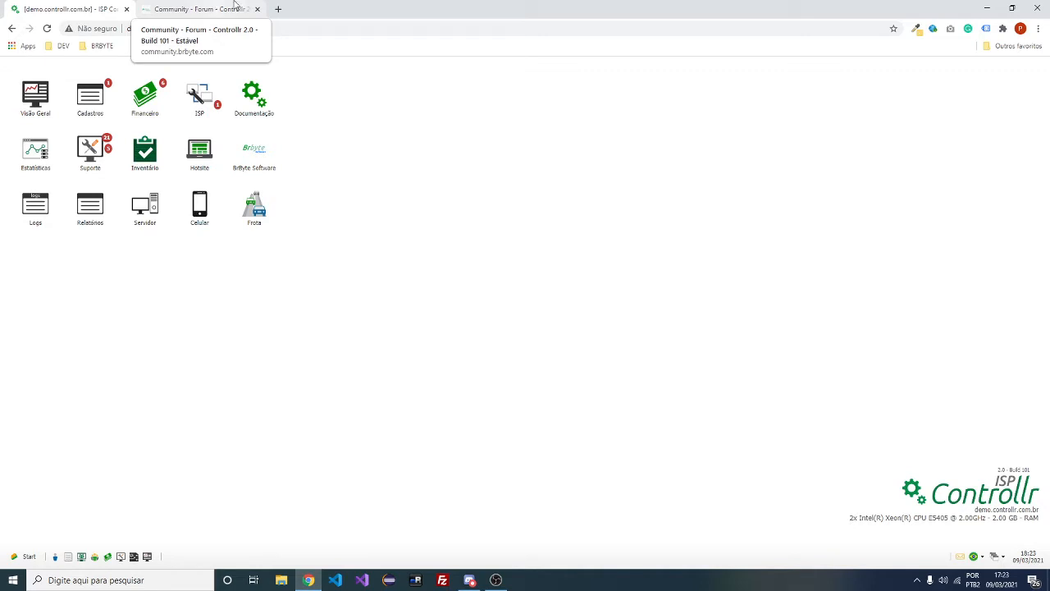
Load the Controllr website in a new browser tab
left_click(279, 8)
type("contro")
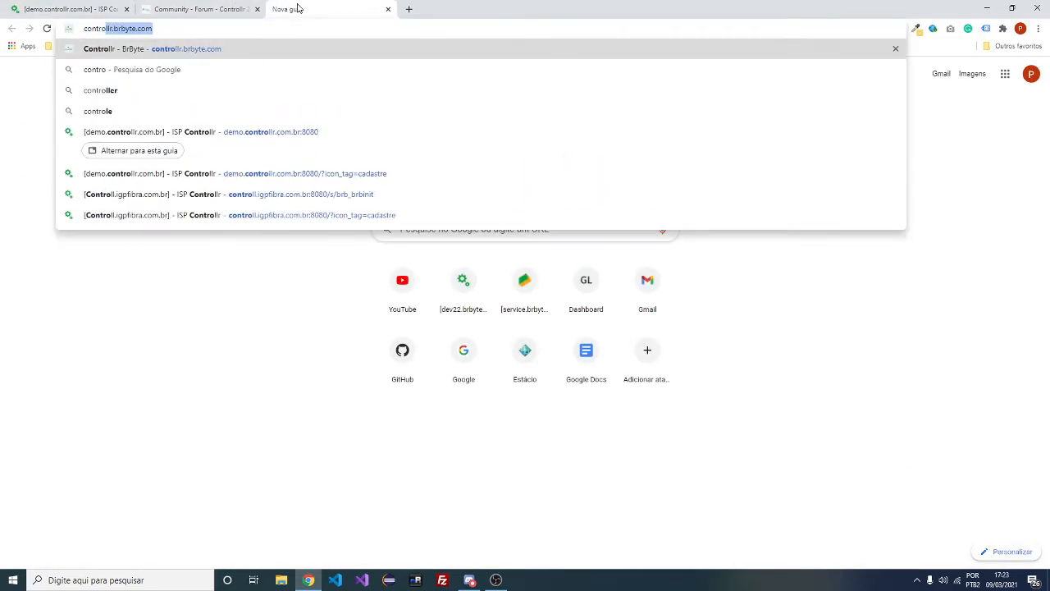
key("Return")
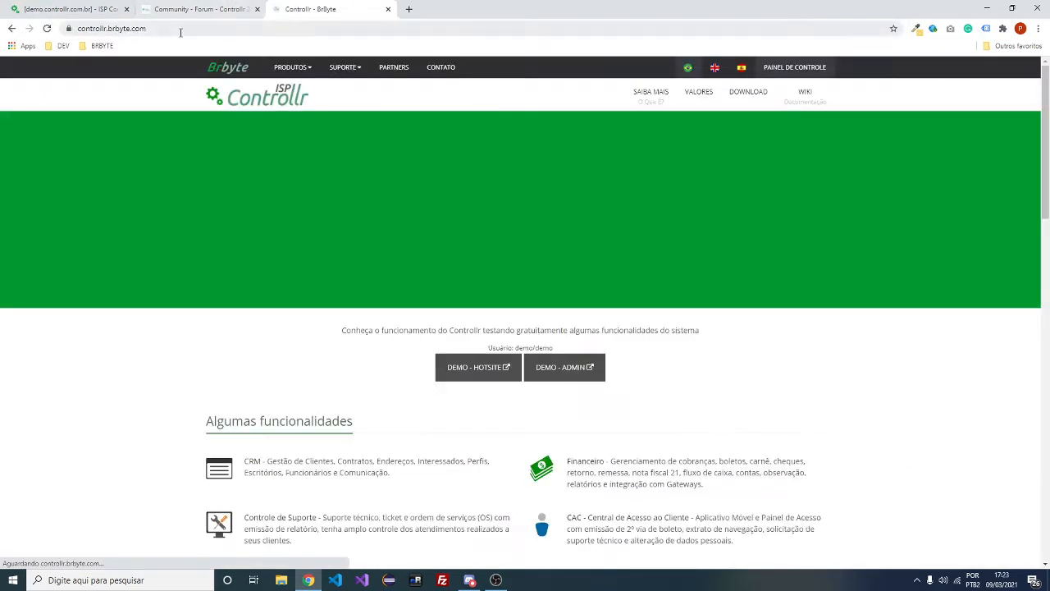
scroll(507, 195, "down", 7)
scroll(507, 194, "down", 5)
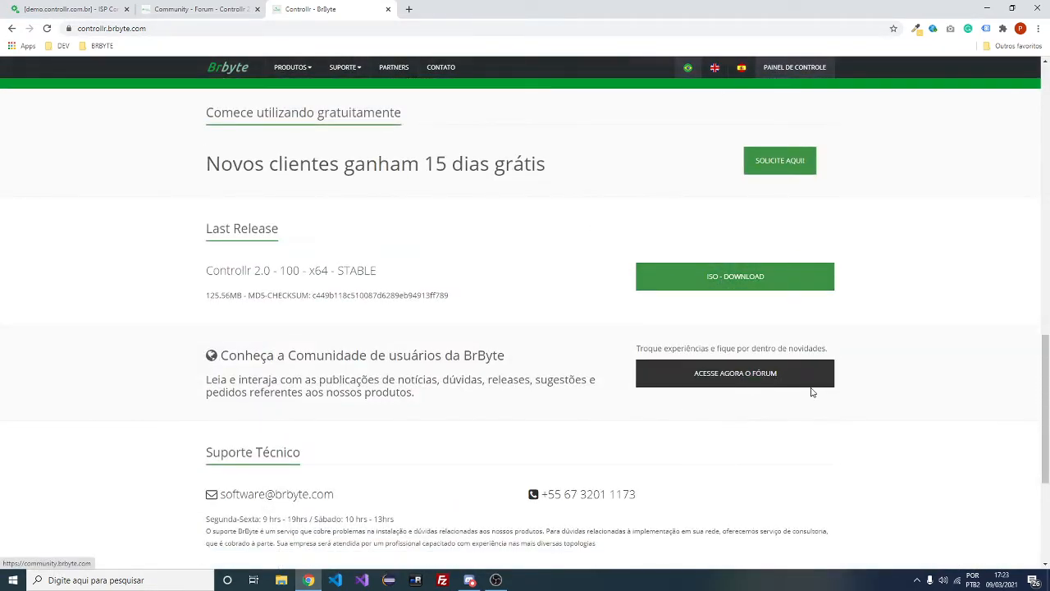
Browse the BrByte community forum, then close the extra forum tab
left_click(749, 374)
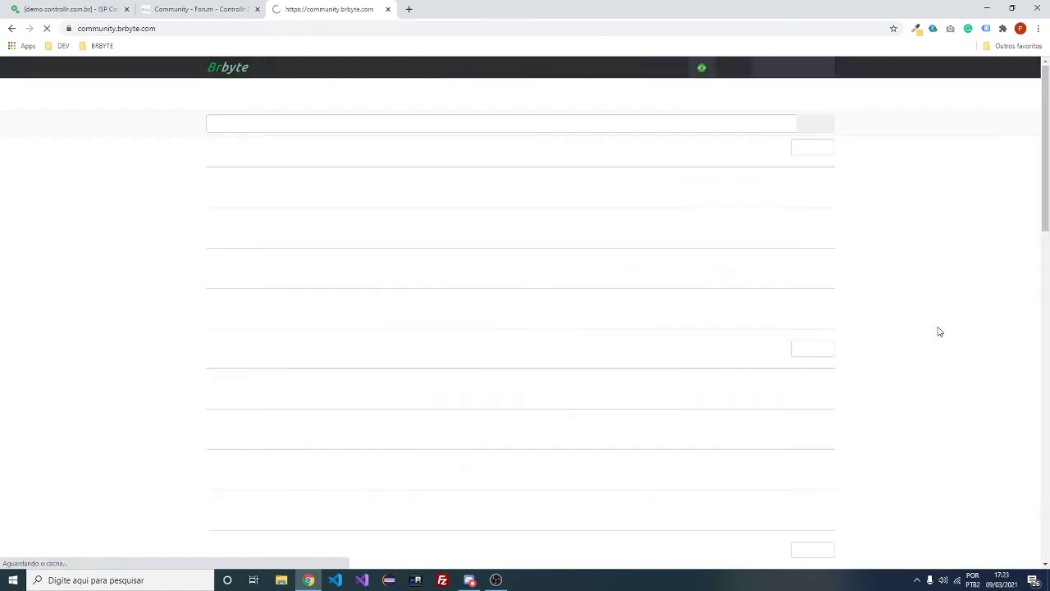
scroll(643, 307, "down", 3)
scroll(609, 301, "up", 3)
scroll(286, 232, "down", 2)
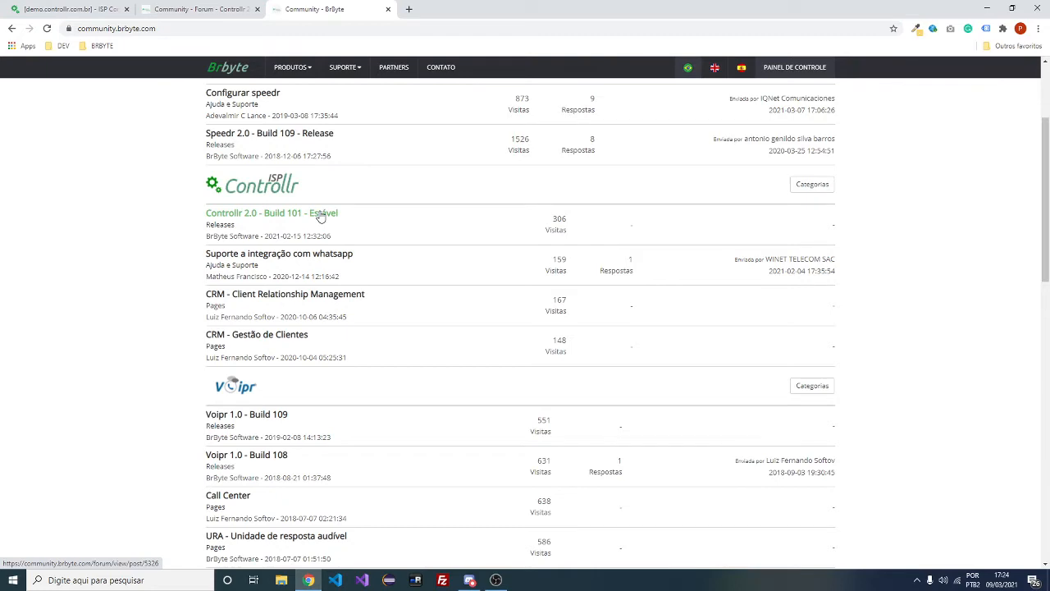
key("ctrl+w")
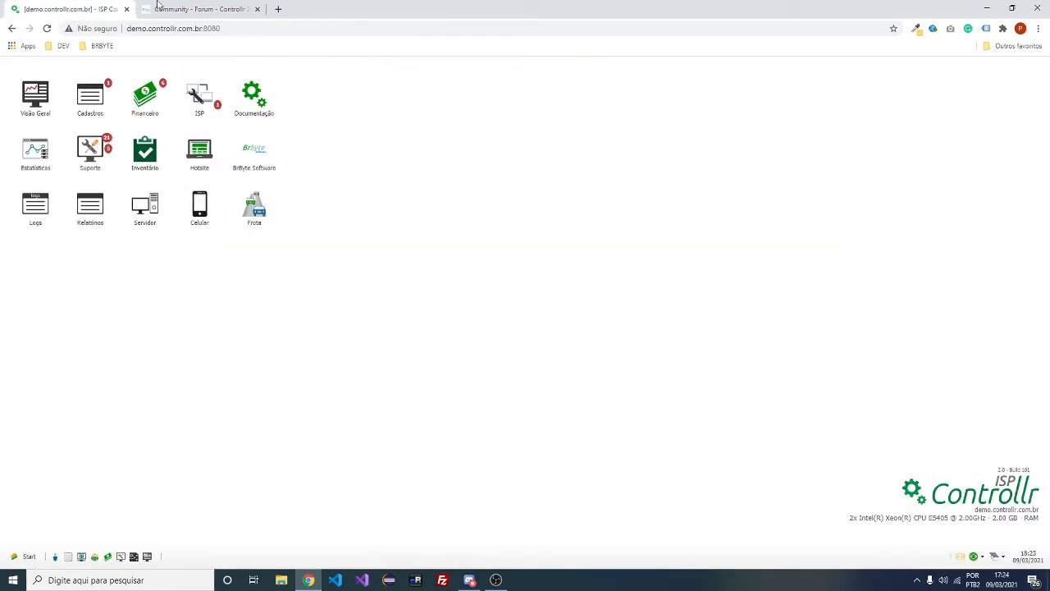
Read through the Build 101 release post changelog
key("ctrl+Tab")
scroll(521, 218, "down", 2)
scroll(541, 227, "up", 1)
scroll(493, 226, "down", 4)
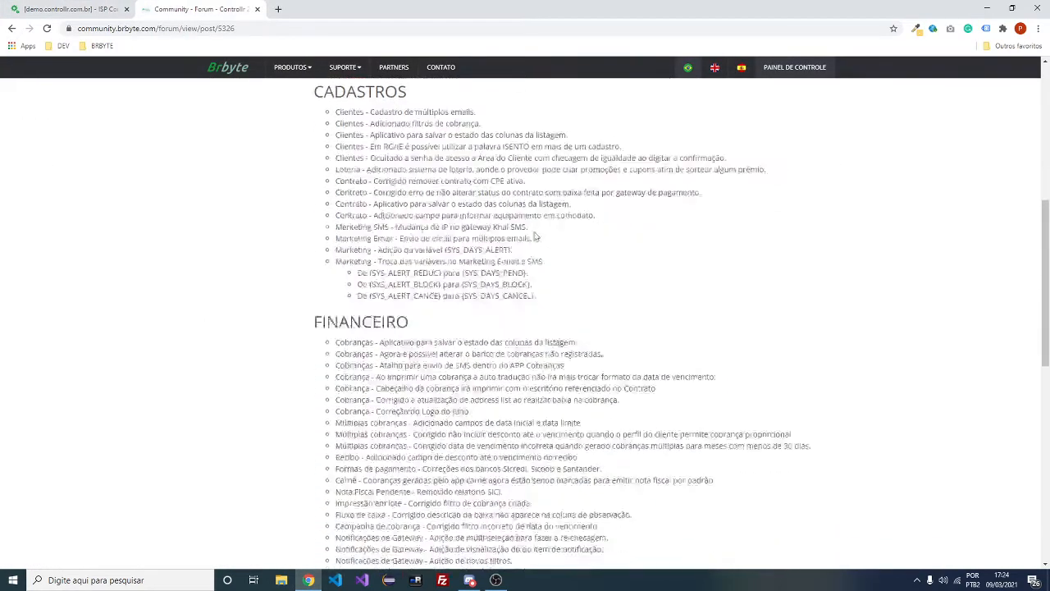
scroll(408, 221, "up", 2)
left_click_drag(338, 201, 384, 282)
left_click(485, 293)
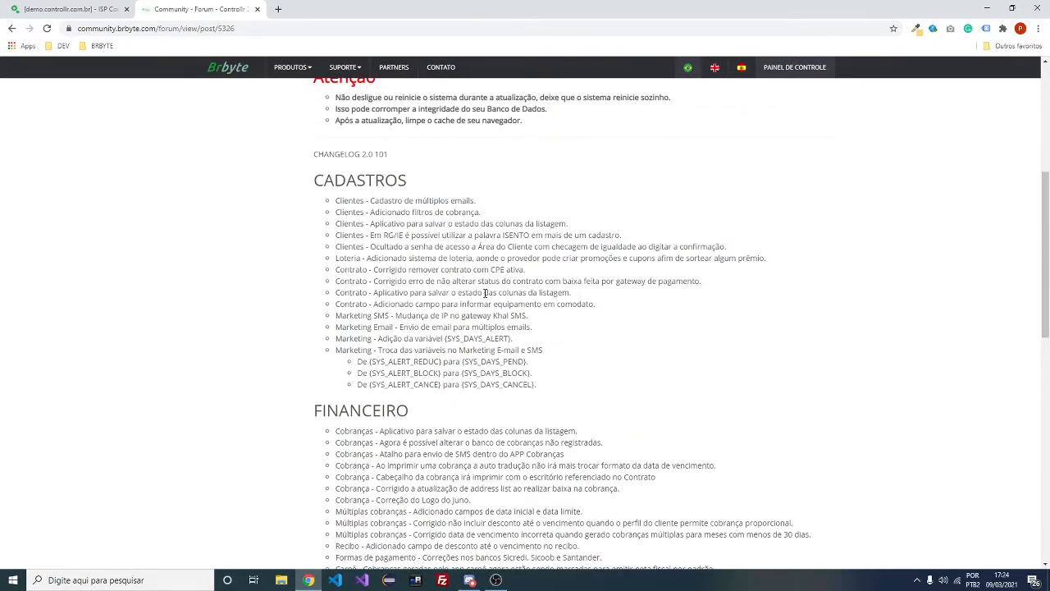
scroll(485, 293, "down", 1)
scroll(485, 293, "down", 2)
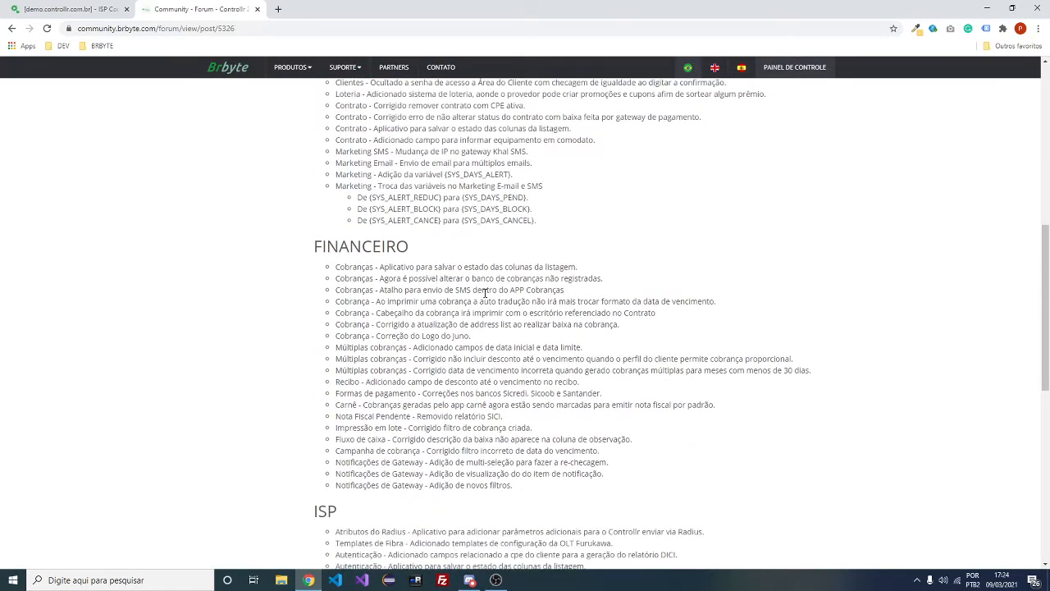
scroll(485, 293, "down", 7)
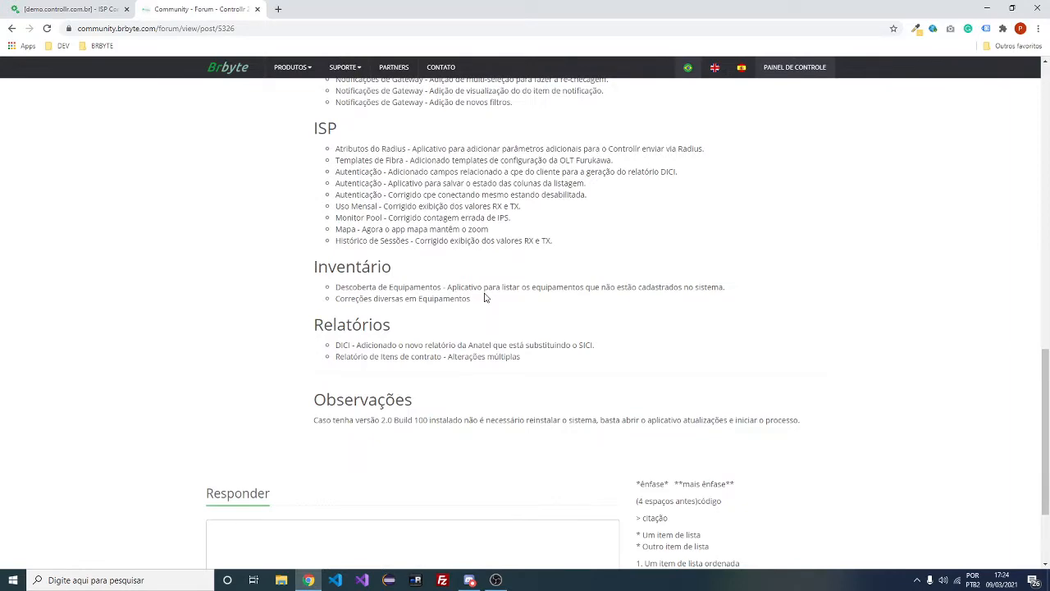
scroll(484, 297, "up", 20)
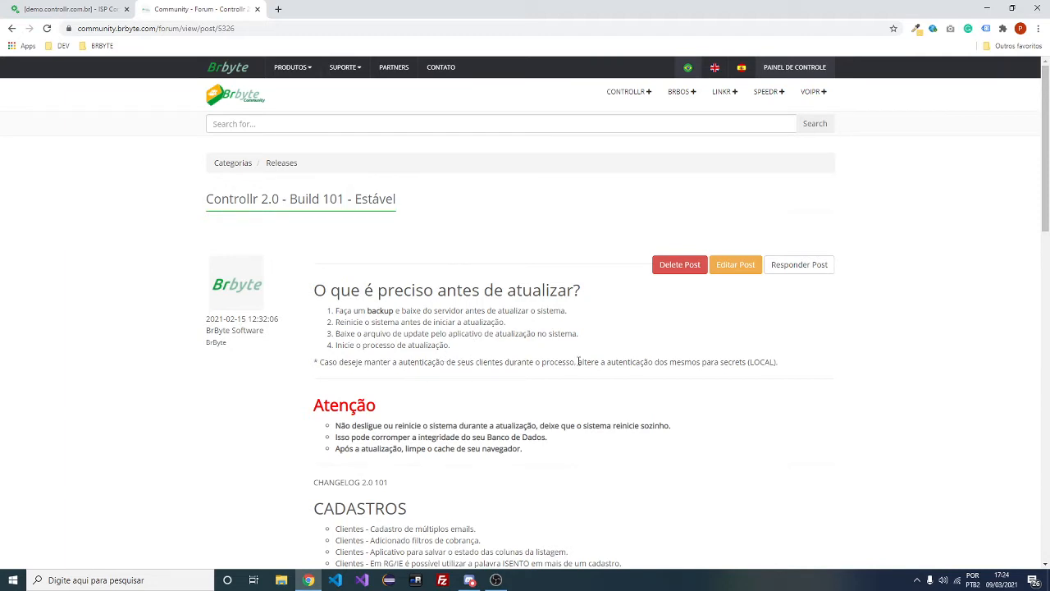
scroll(607, 386, "down", 1)
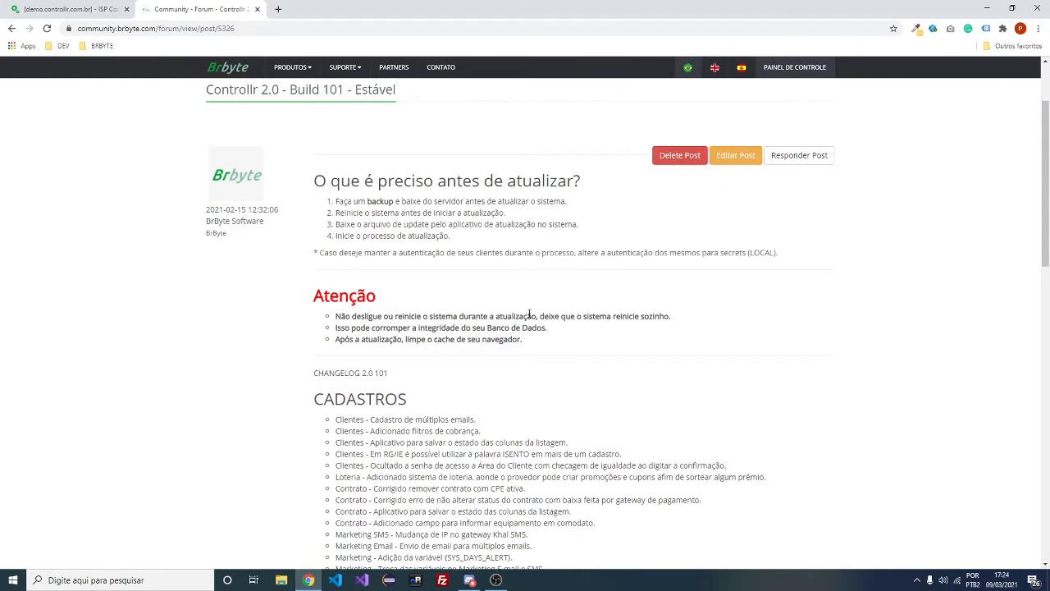
Highlight the system-restart warning, the CADASTROS heading and the multiple e-mails changelog entry
left_click_drag(529, 314, 671, 315)
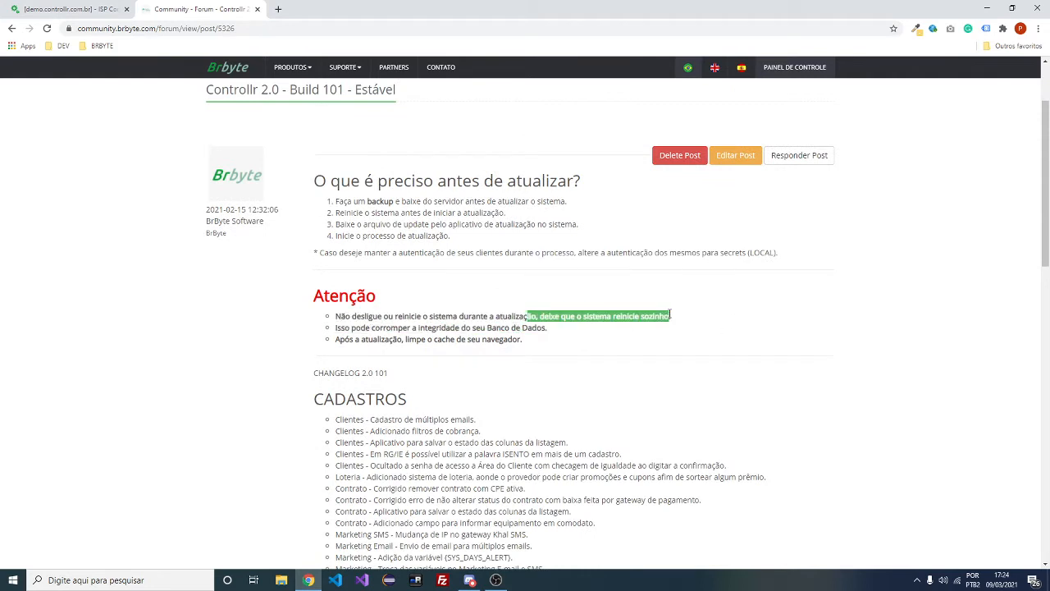
scroll(685, 317, "down", 1)
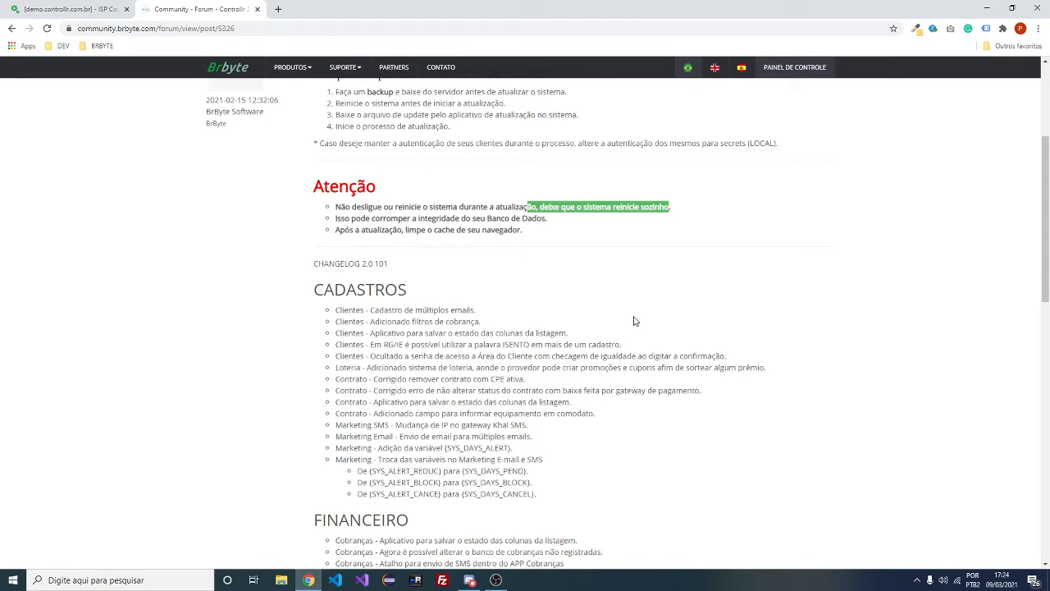
left_click(549, 219)
scroll(550, 219, "down", 3)
scroll(550, 220, "up", 2)
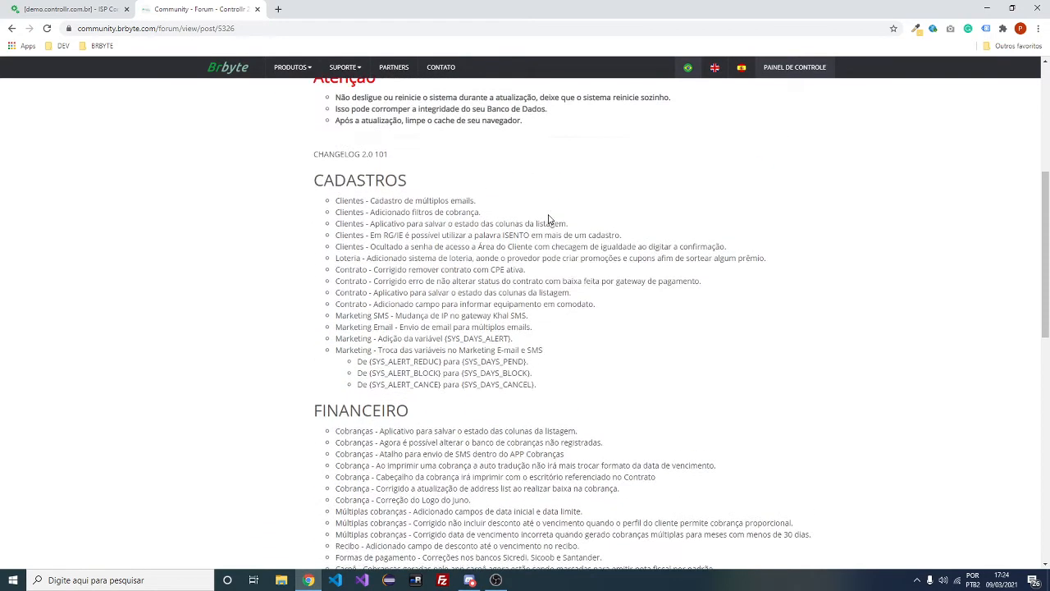
left_click_drag(334, 179, 405, 170)
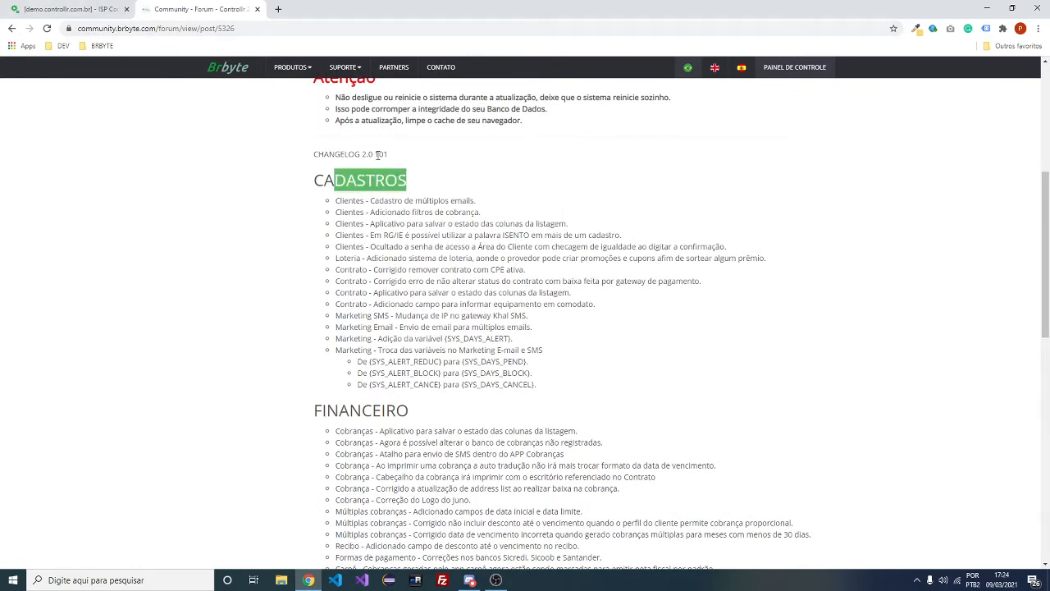
left_click_drag(382, 202, 471, 199)
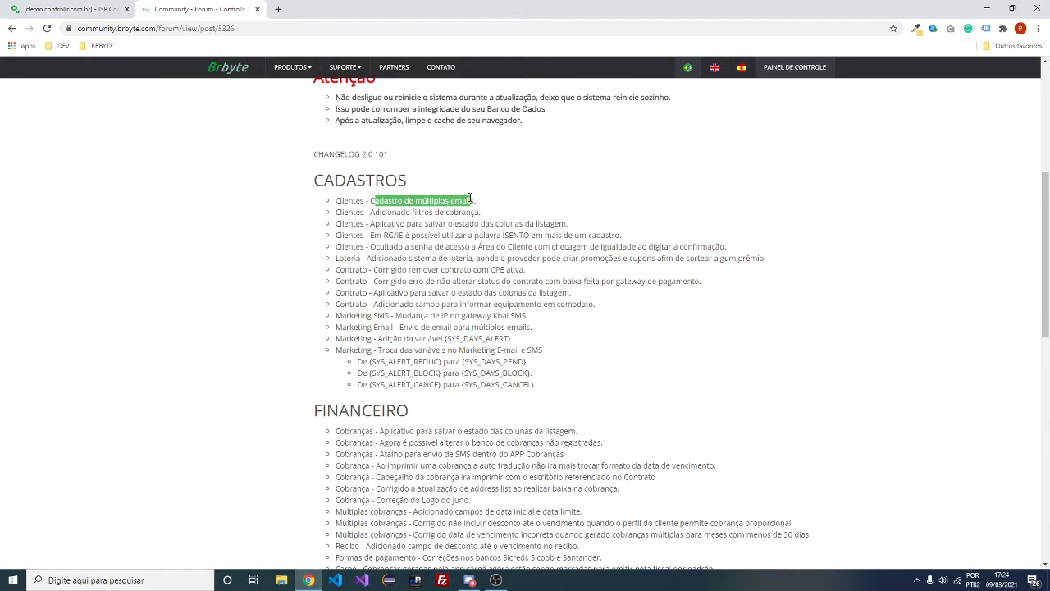
Back in the Controllr demo, open a client's record from Cadastros > Clientes
key("ctrl+Tab")
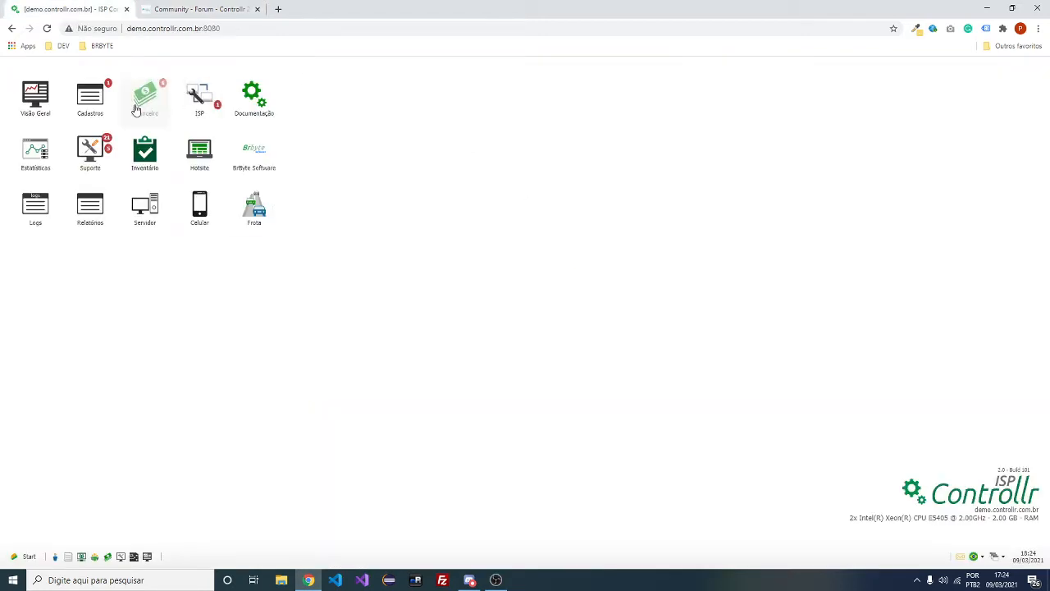
left_click(91, 97)
left_click(90, 97)
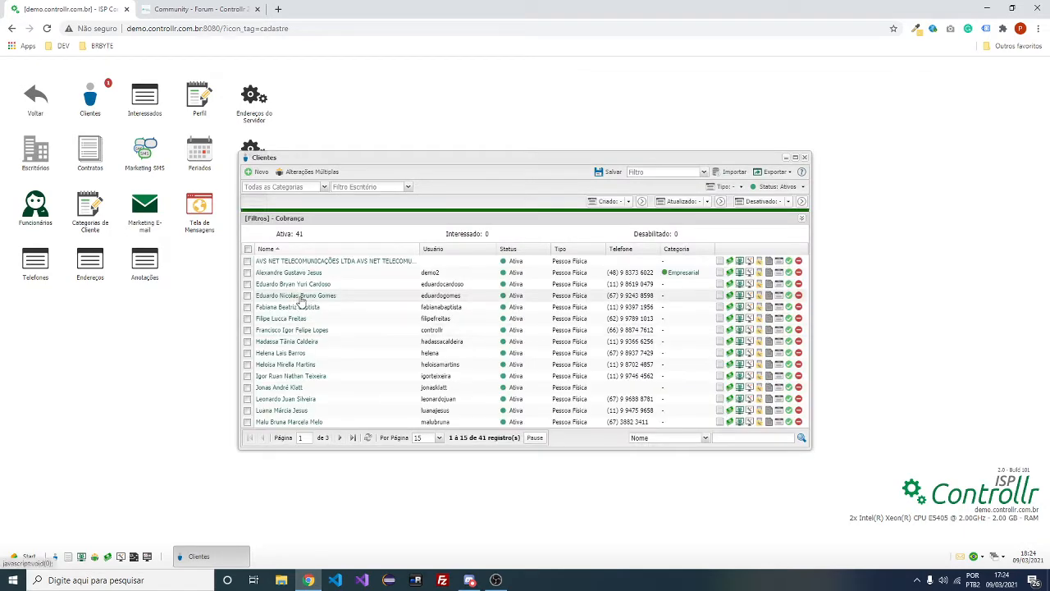
double_click(301, 297)
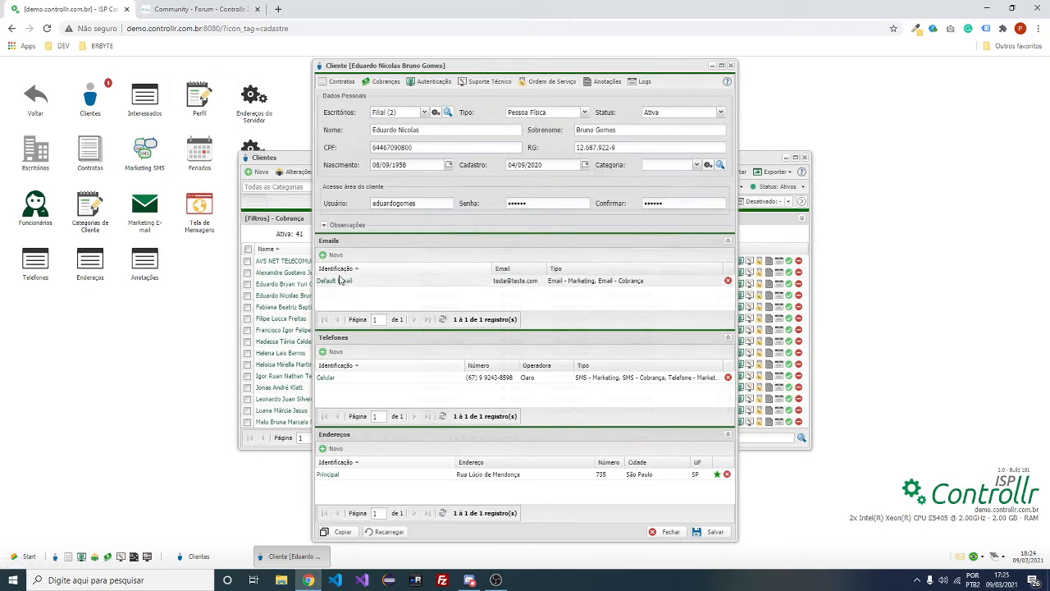
Create a new e-mail entry 'Email Principal' typed Email - Marketing and Email - Cobrança
left_click(334, 257)
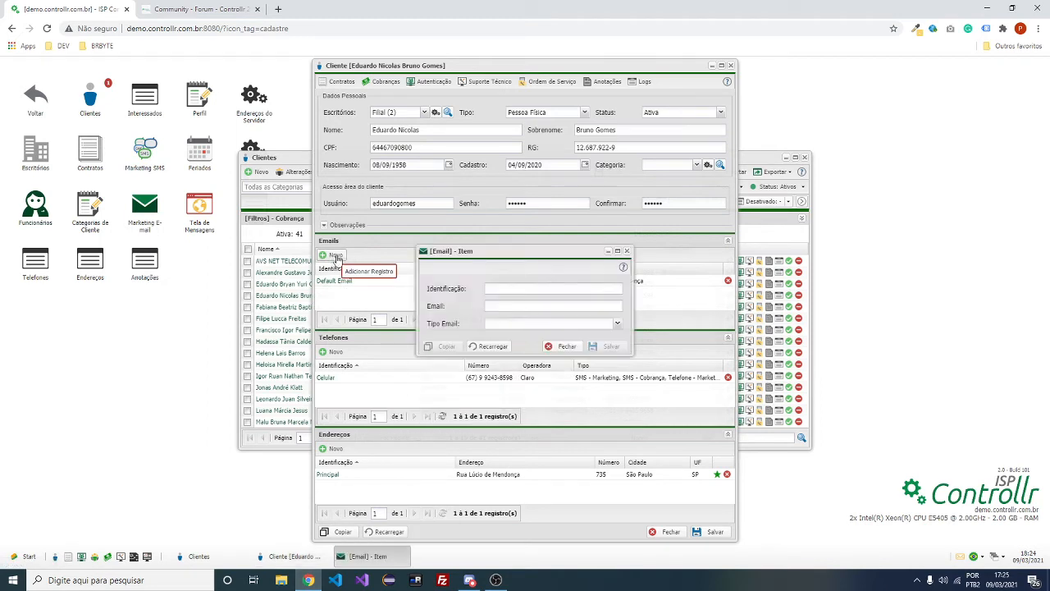
left_click_drag(497, 254, 583, 275)
left_click(592, 309)
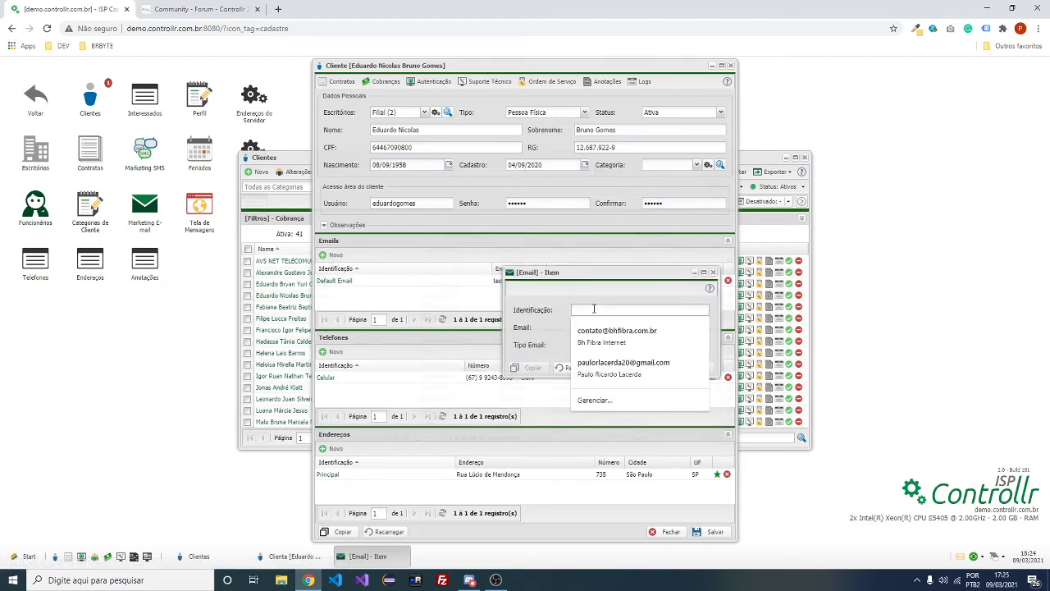
type("Email Principal")
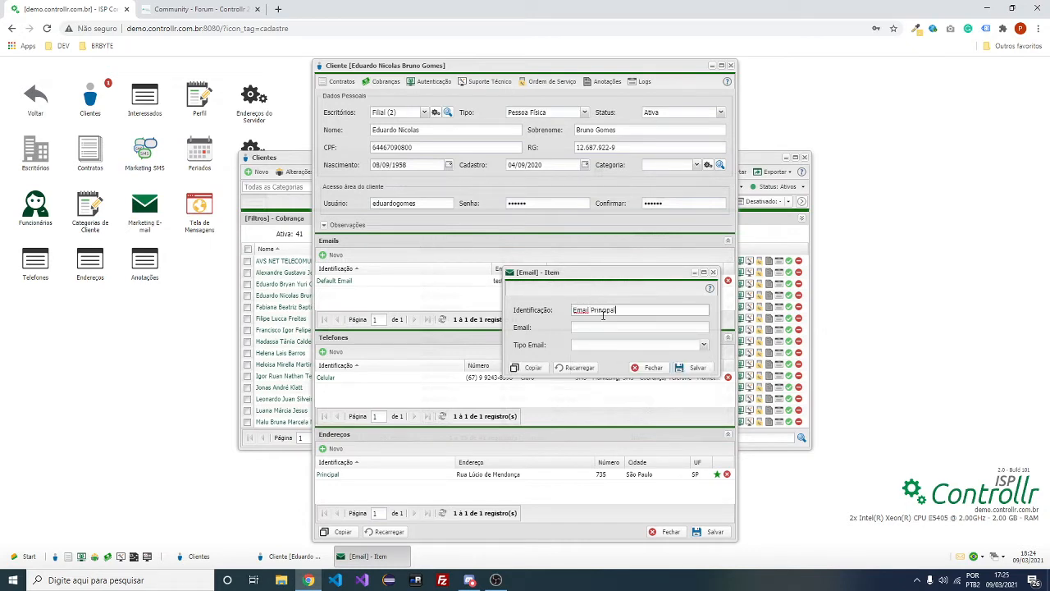
key("Tab")
type("t")
left_click(704, 345)
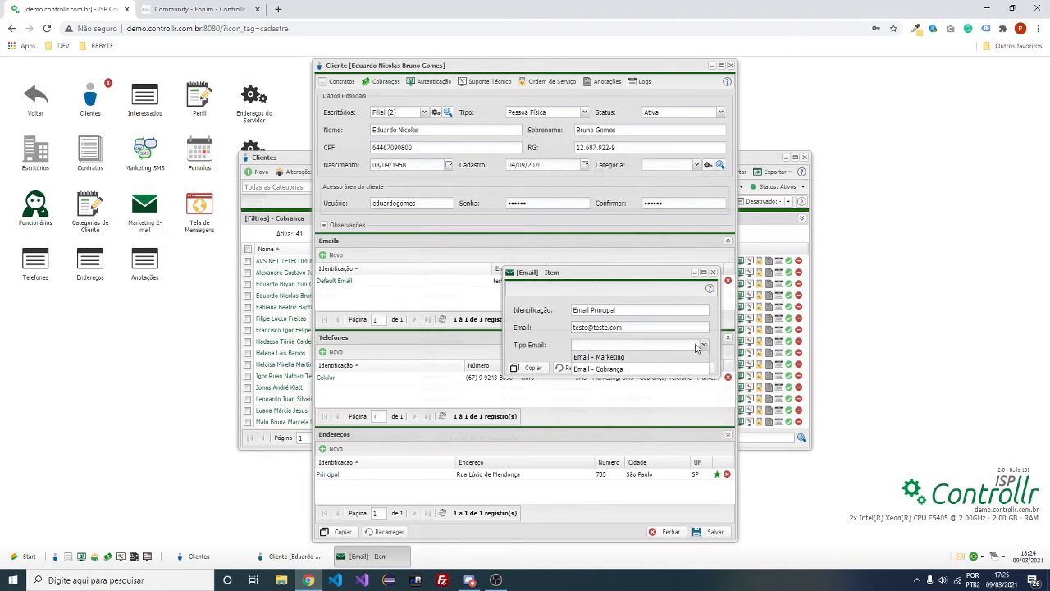
left_click(664, 356)
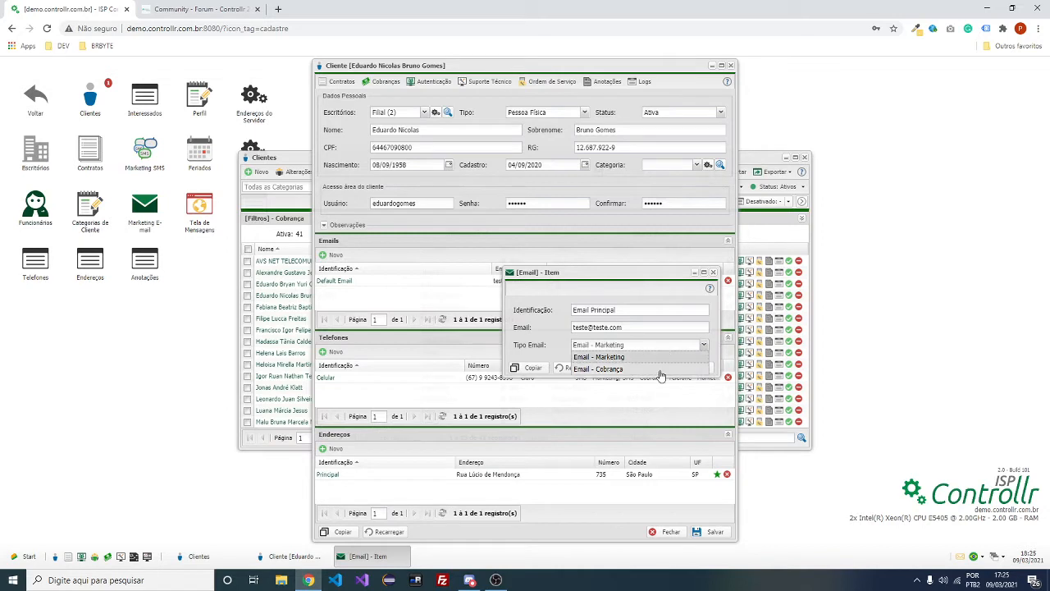
left_click(660, 369)
left_click(666, 293)
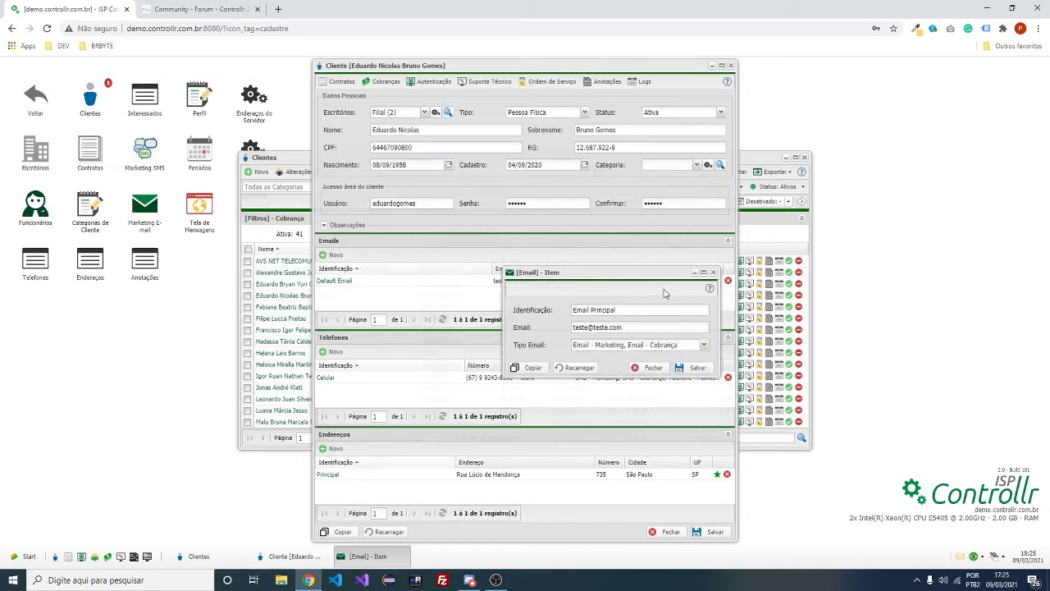
Save the e-mail entry, correct its address, save again and close the form
left_click(696, 369)
left_click(523, 339)
left_click_drag(530, 272, 525, 321)
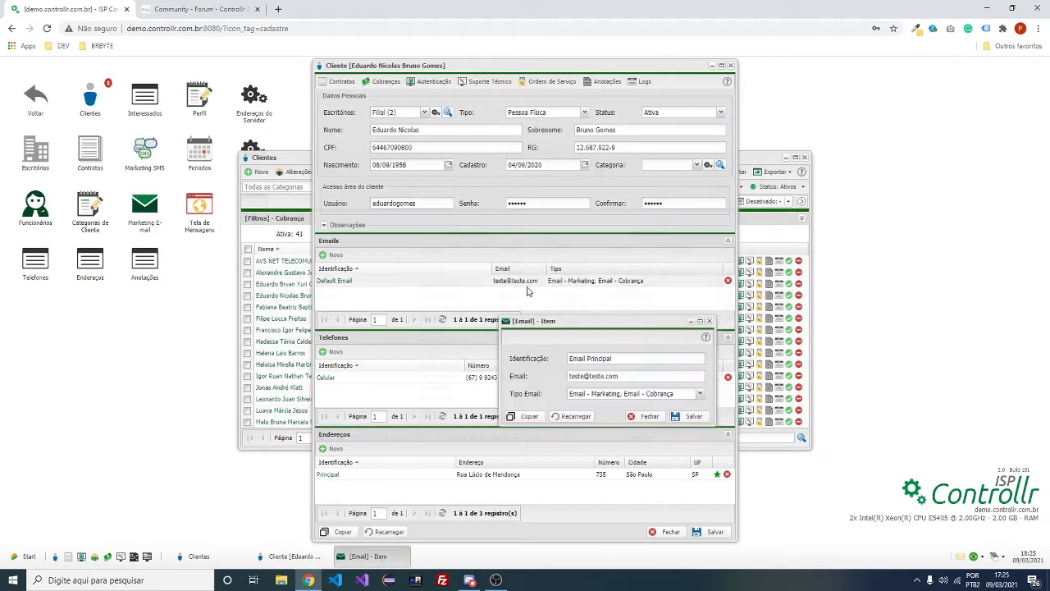
left_click(587, 375)
type("2")
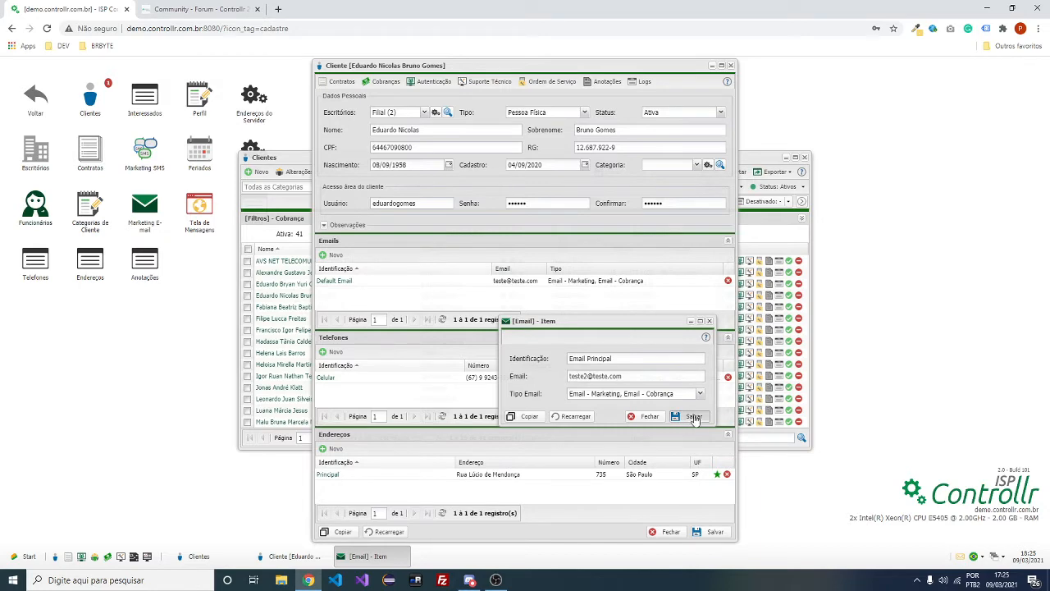
left_click(694, 416)
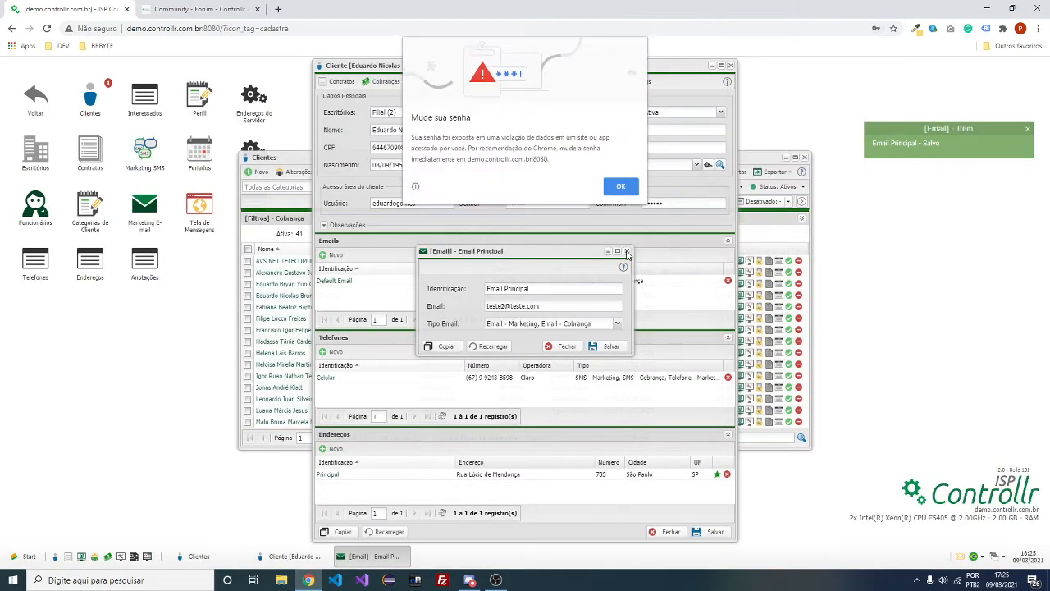
left_click(637, 182)
left_click(627, 251)
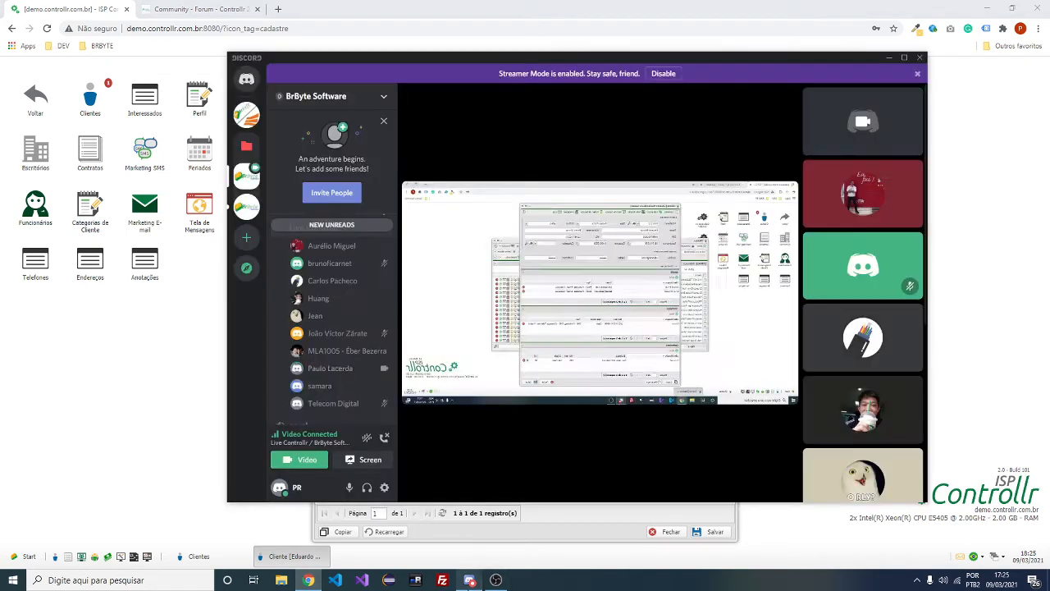
left_click(469, 580)
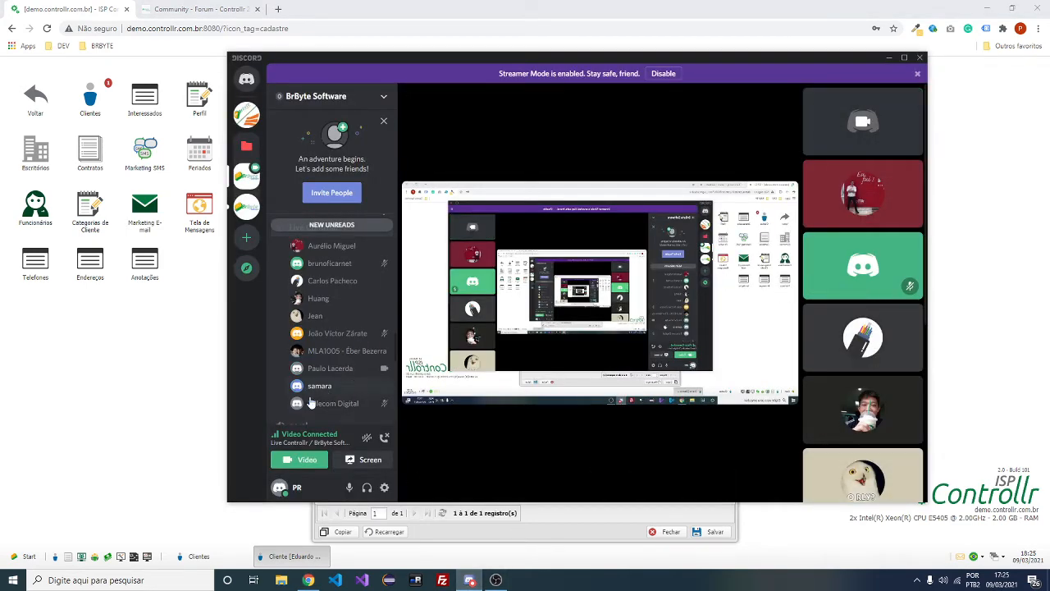
left_click(170, 370)
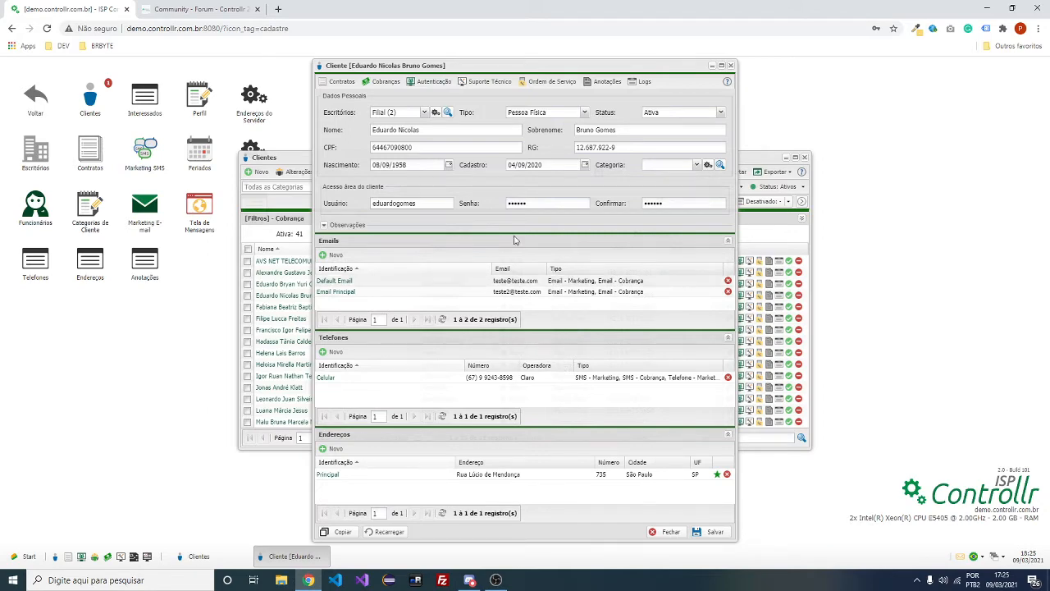
Check the forum changelog, then close the client's record and move the Clientes list up-right
left_click(223, 7)
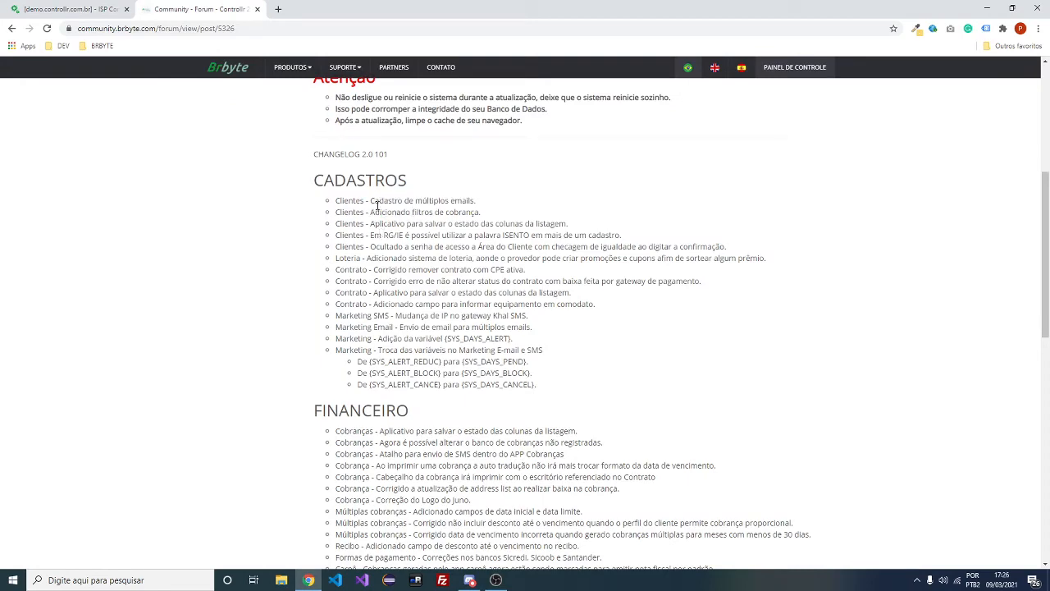
left_click(34, 7)
left_click(731, 66)
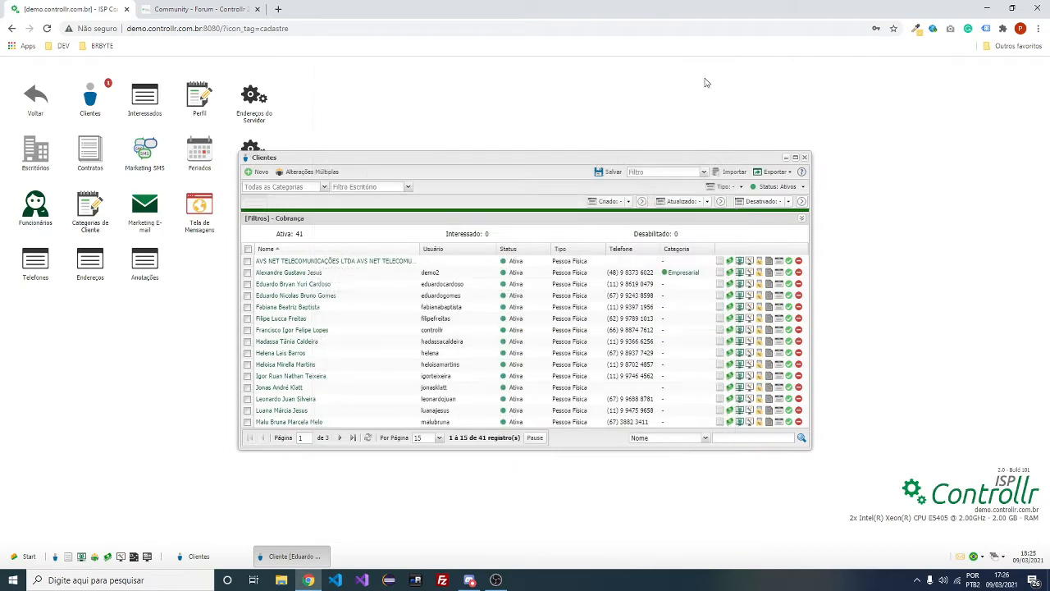
left_click_drag(351, 158, 414, 145)
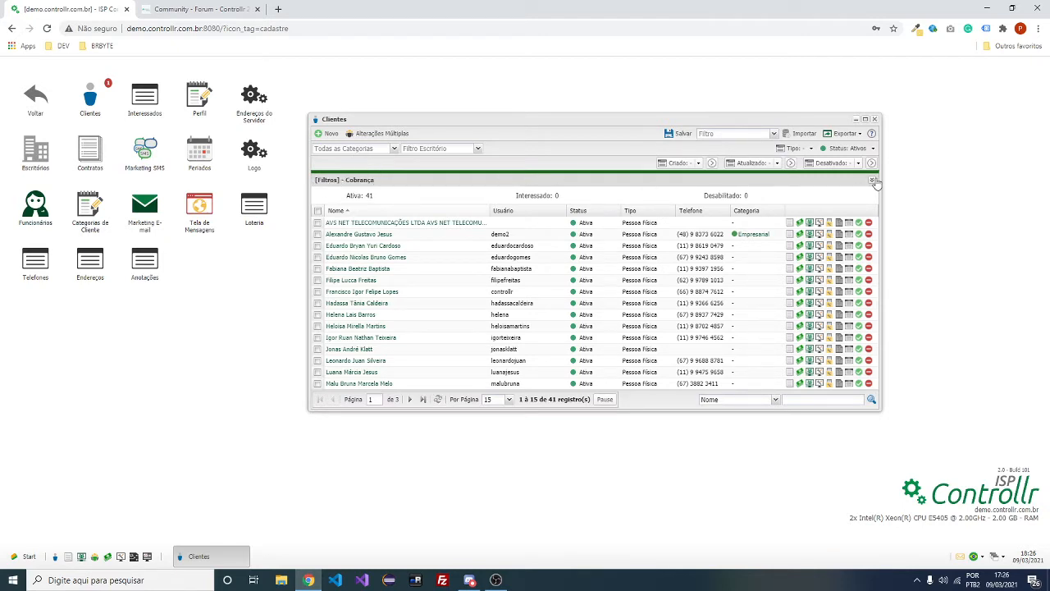
left_click(873, 181)
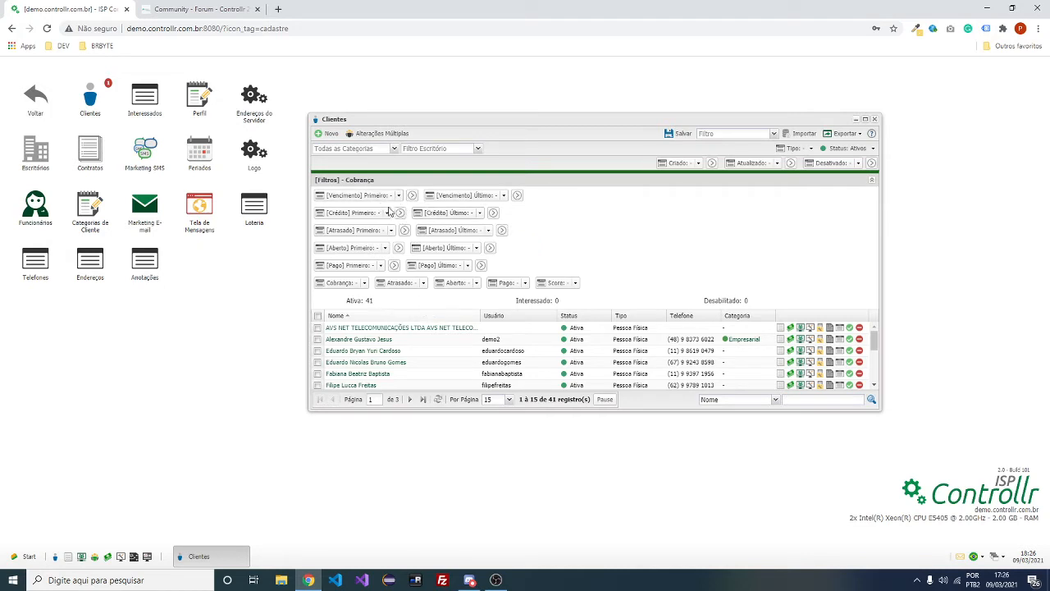
left_click(872, 183)
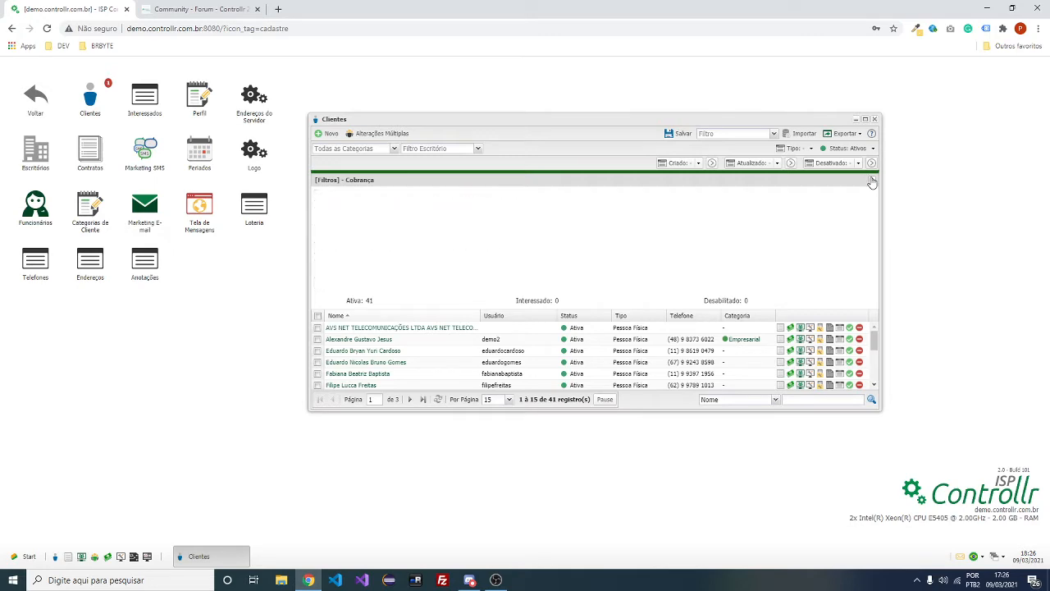
left_click(872, 182)
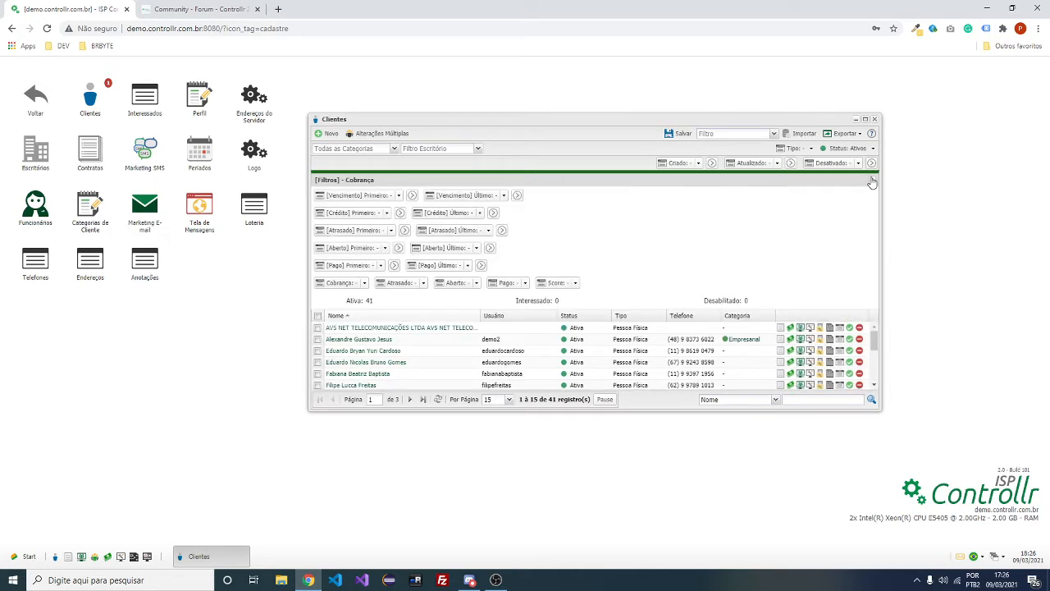
left_click(872, 182)
left_click(197, 9)
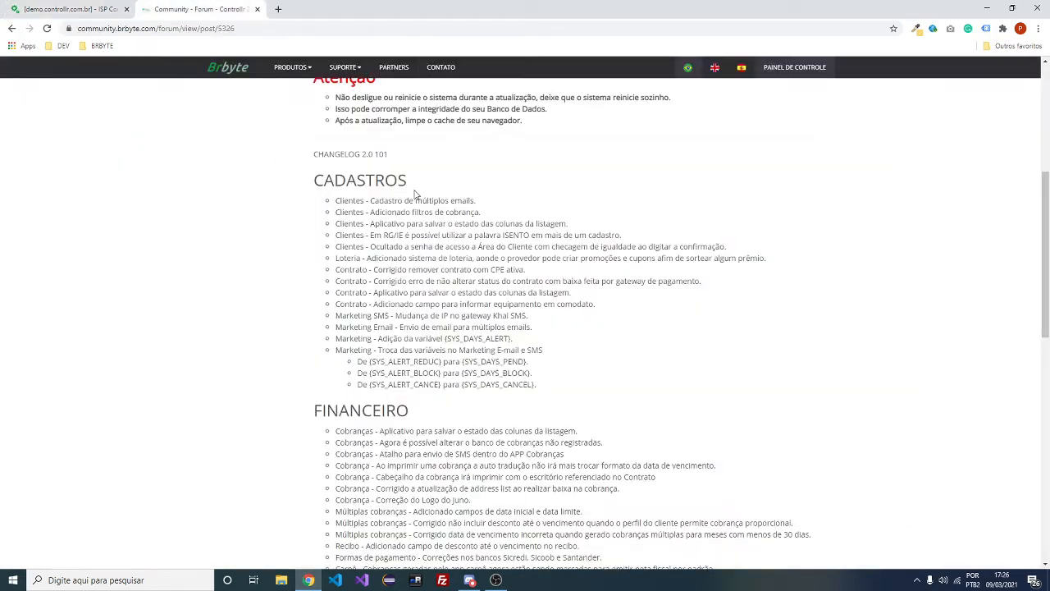
left_click_drag(383, 223, 411, 224)
left_click(50, 8)
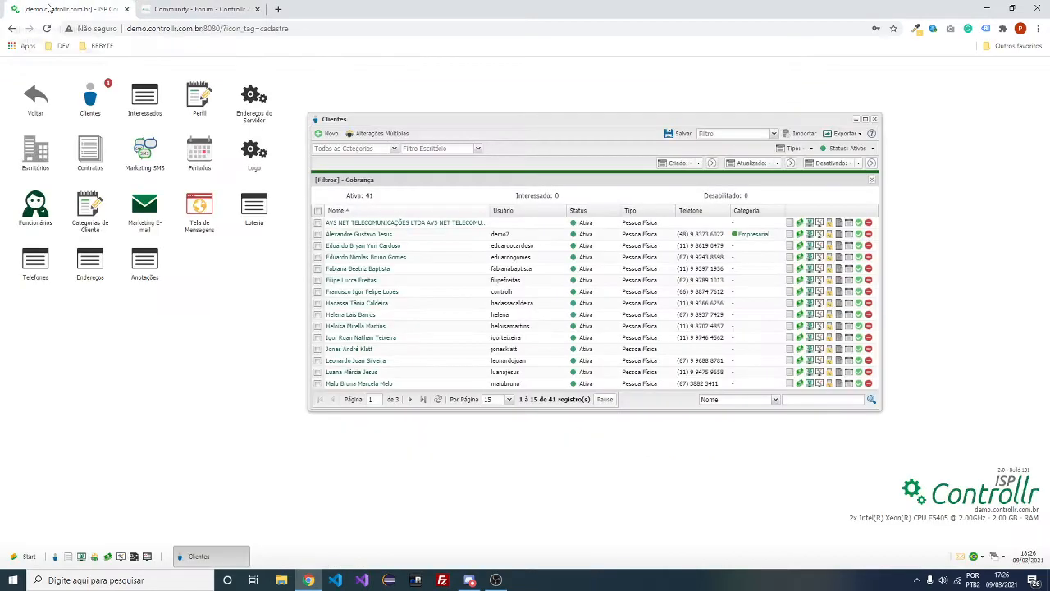
Add the Bairro column to the Clientes list via the column options
left_click_drag(641, 121, 626, 159)
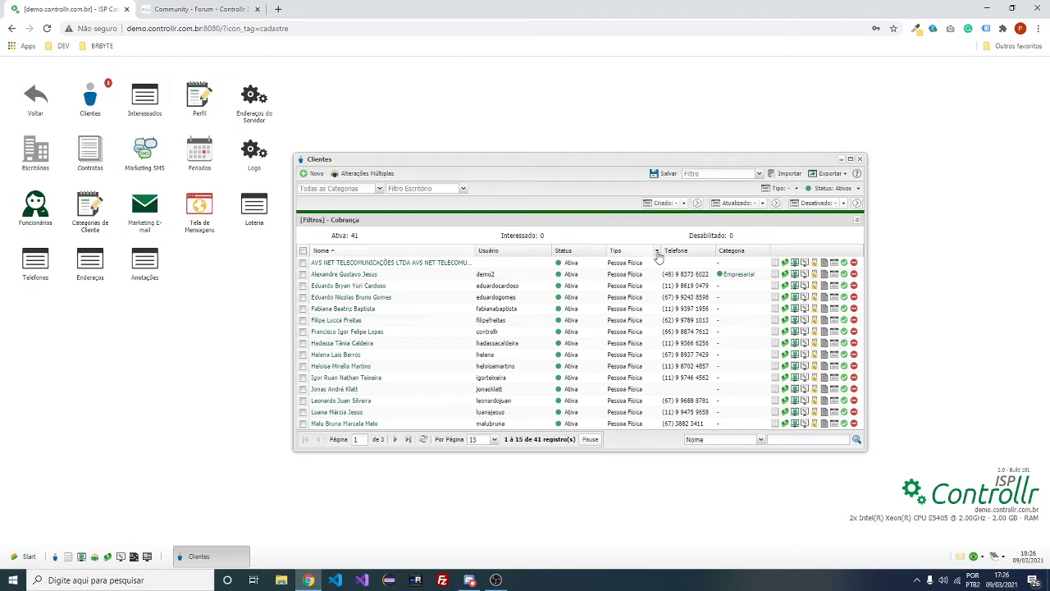
left_click(657, 250)
mouse_move(678, 297)
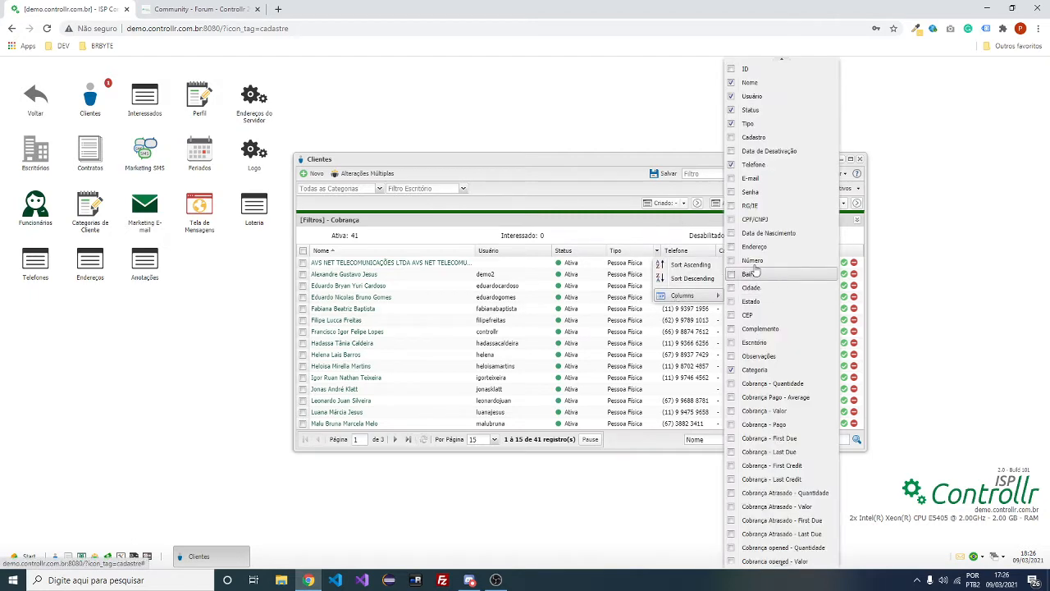
left_click(751, 274)
left_click(564, 197)
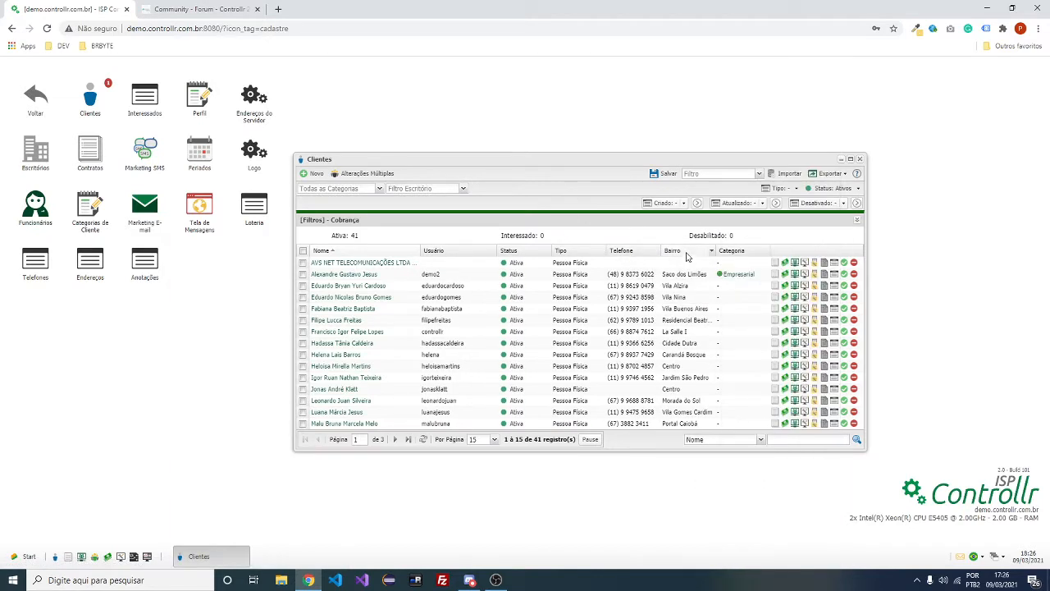
Close and reopen the Clientes list and confirm the Bairro column is still shown
left_click(859, 159)
left_click(88, 84)
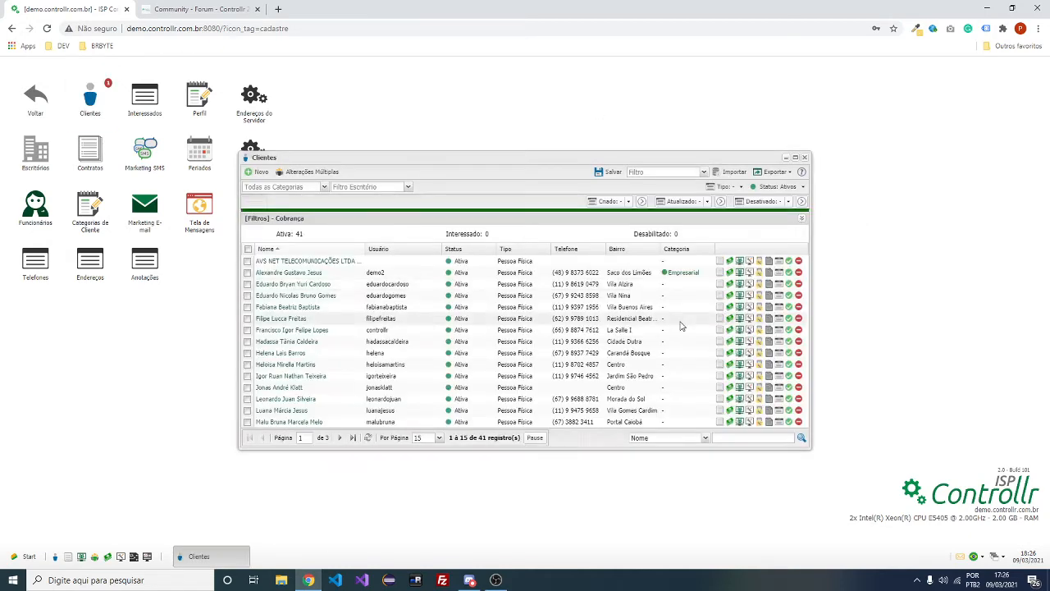
left_click(657, 249)
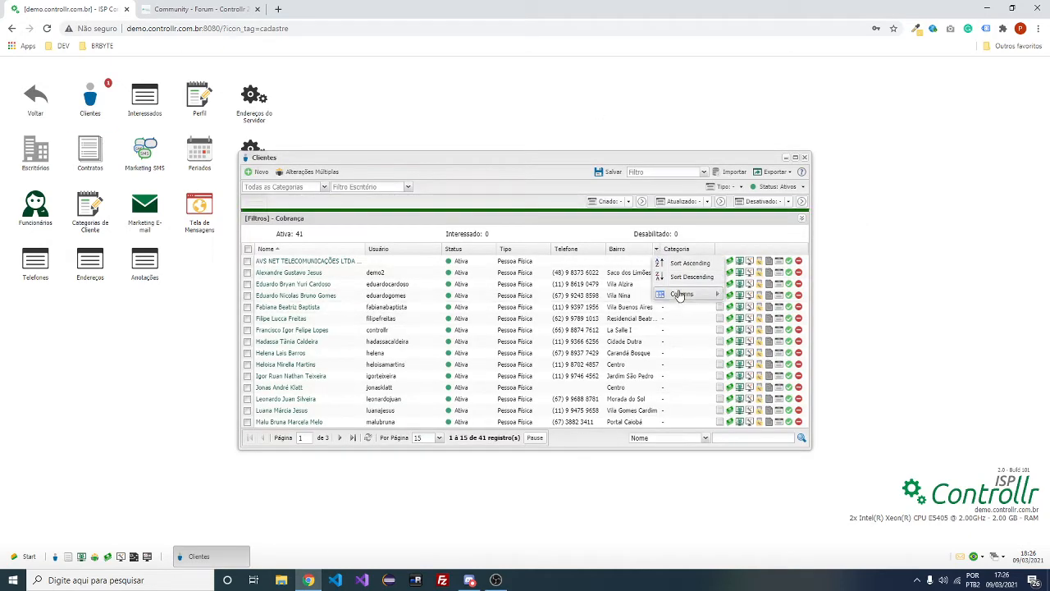
mouse_move(681, 293)
left_click(750, 276)
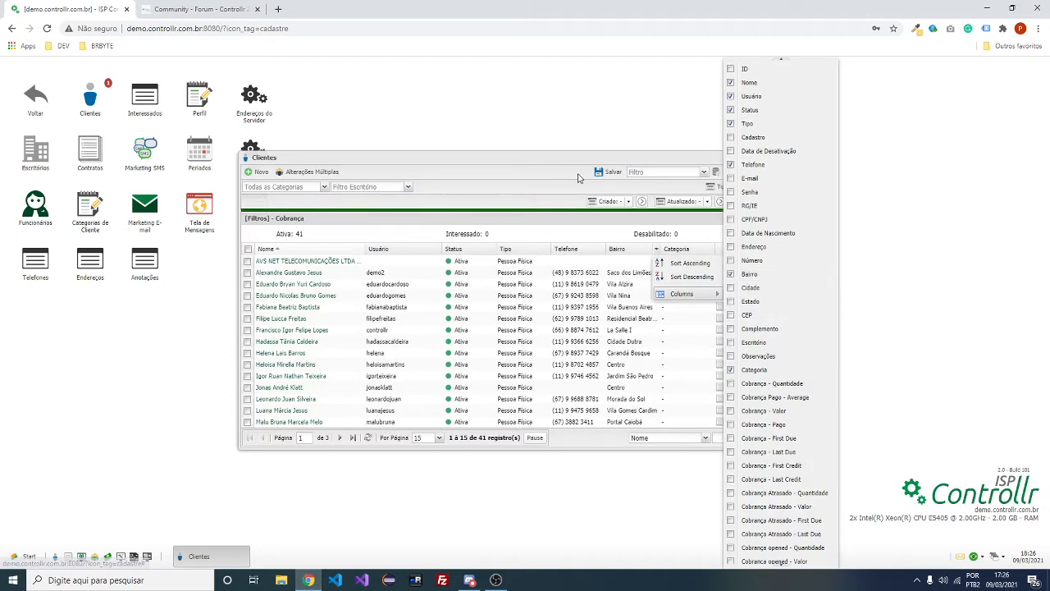
left_click_drag(553, 158, 605, 172)
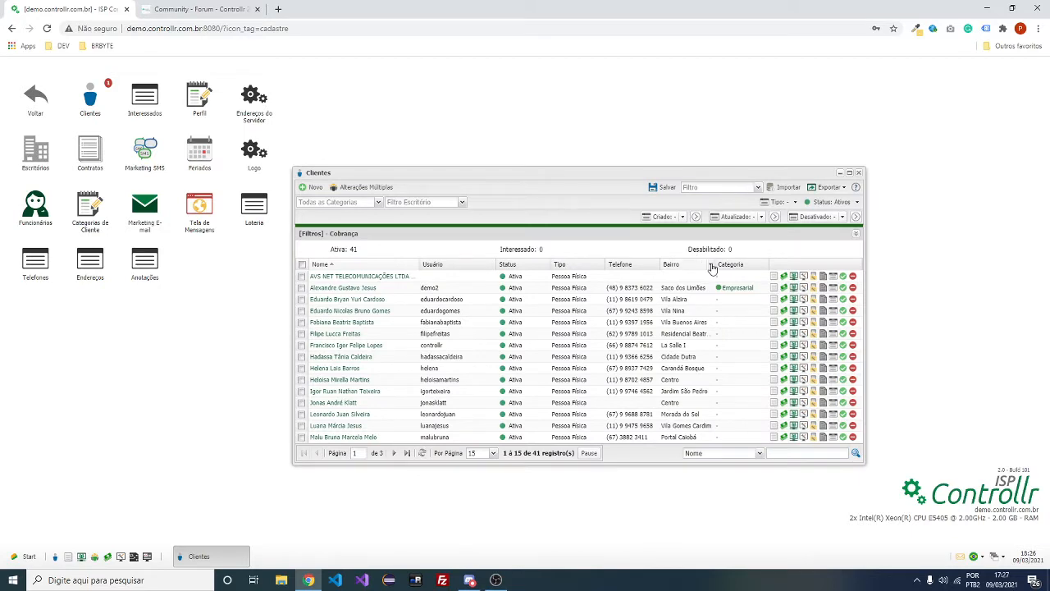
left_click(682, 217)
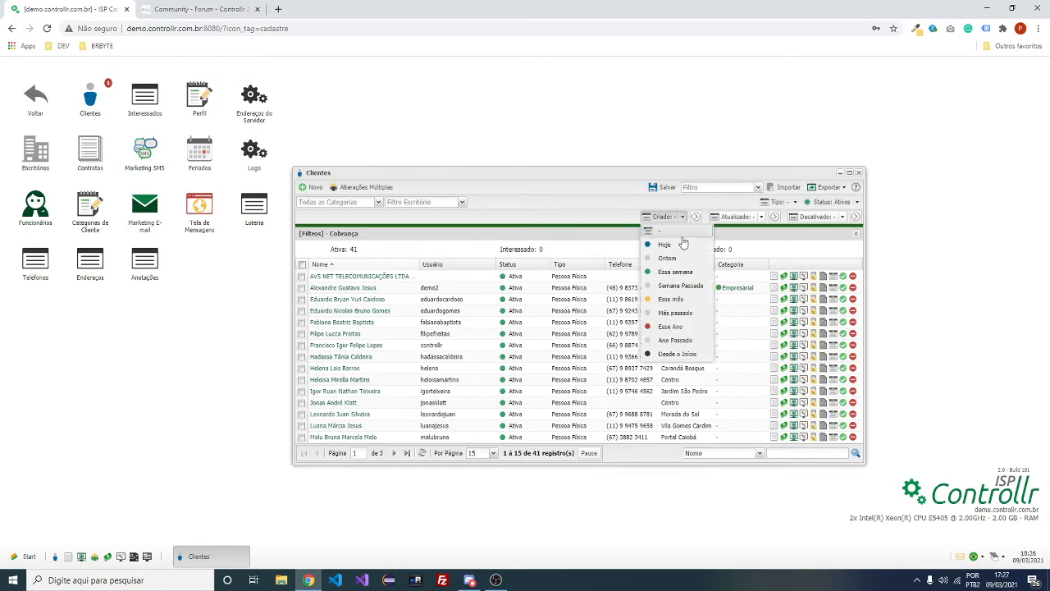
Set the Criado filter to Essa semana, then to Desde o Início
left_click(678, 273)
left_click(751, 217)
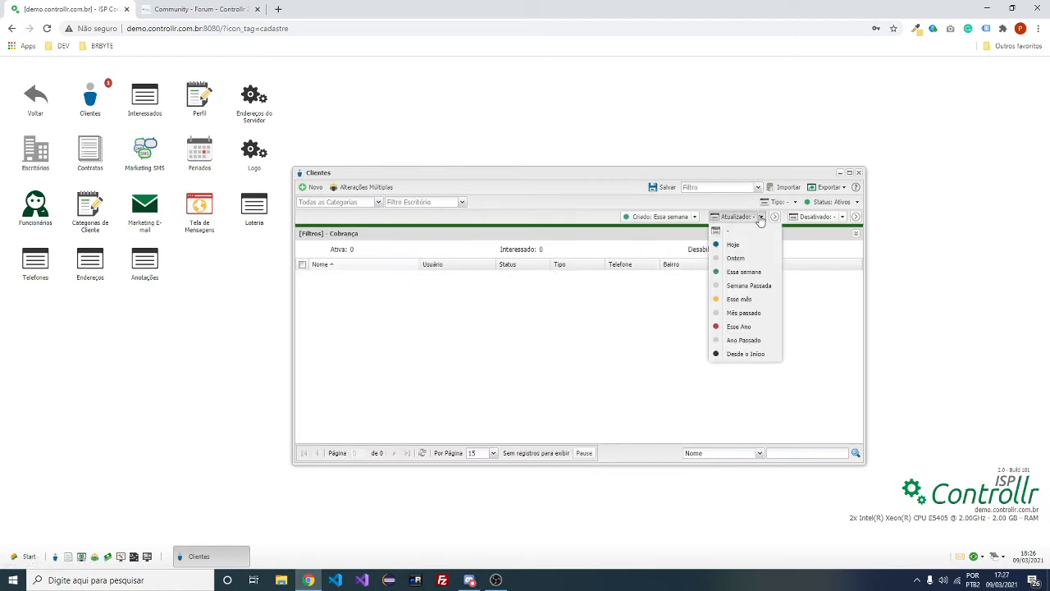
left_click(686, 218)
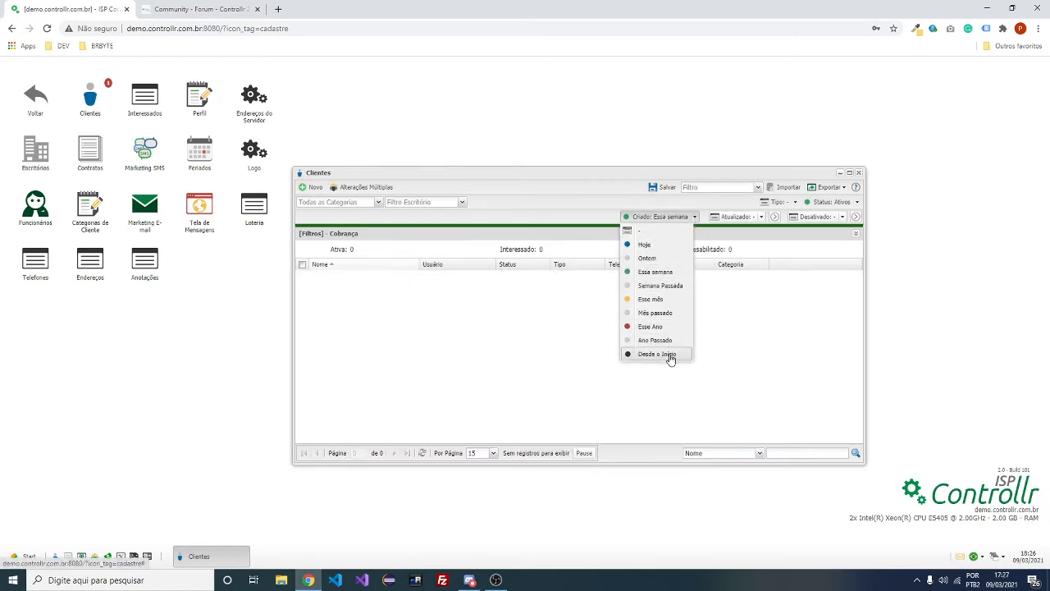
left_click(669, 353)
Add the Data de Nascimento and Estado columns to the client list
left_click(710, 264)
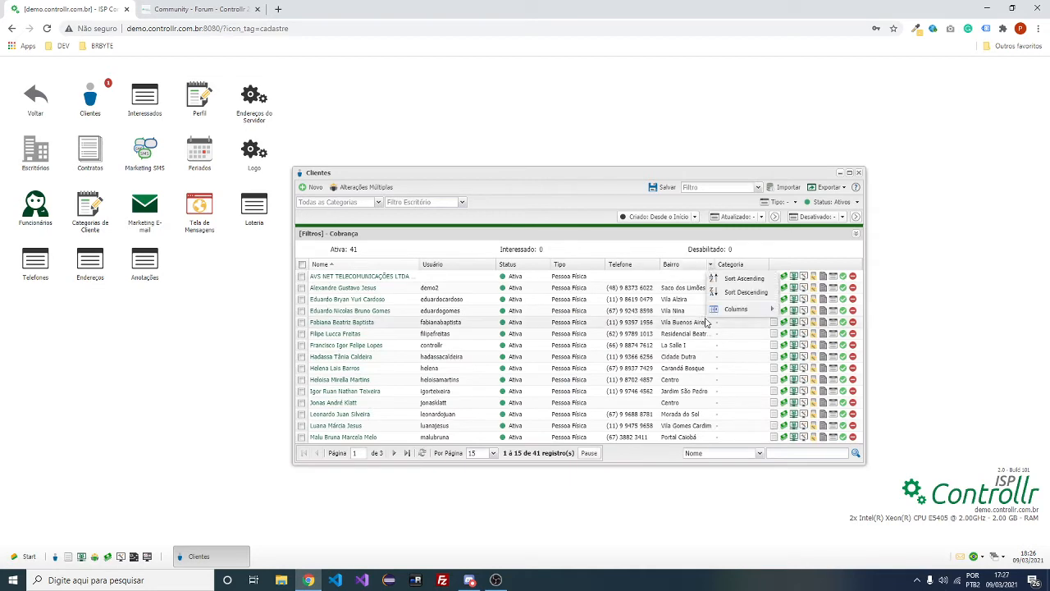
mouse_move(738, 308)
left_click(831, 302)
left_click(823, 233)
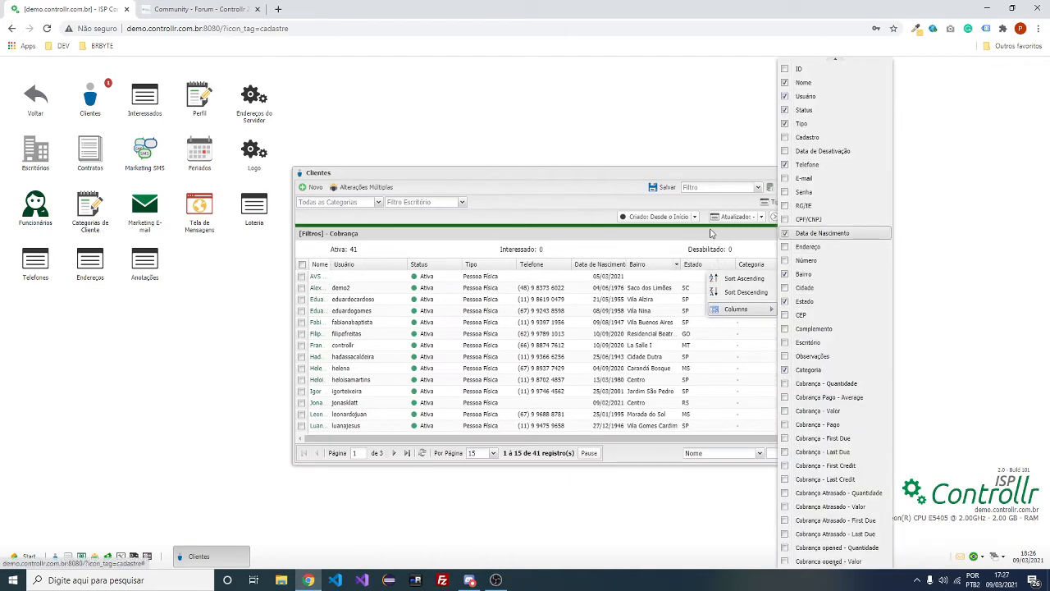
left_click(546, 188)
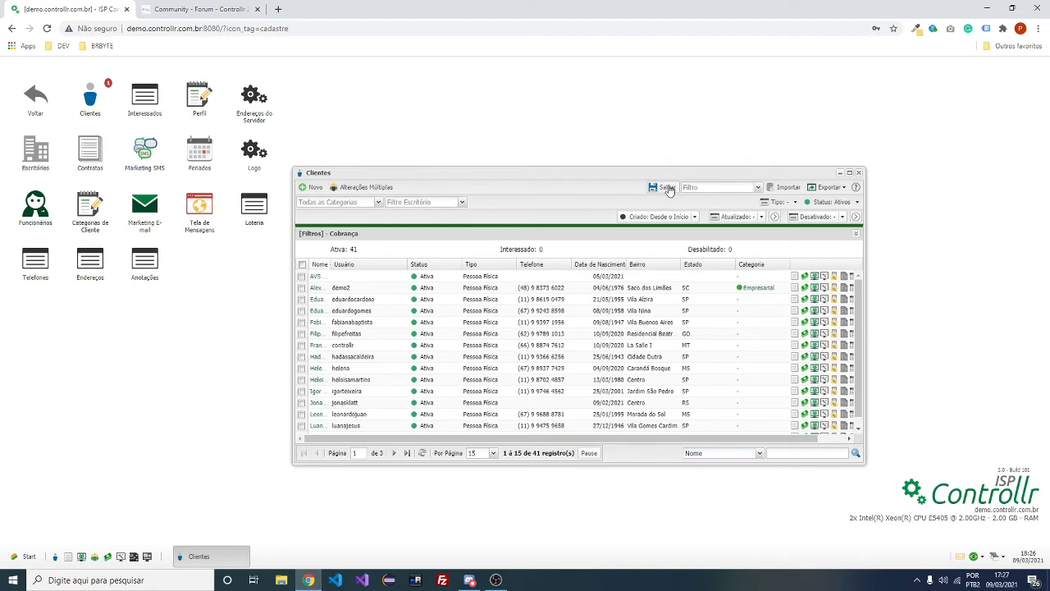
Save the current client list view as filter 'filtro_de_clientes_vip' and check the saved filters
left_click(663, 187)
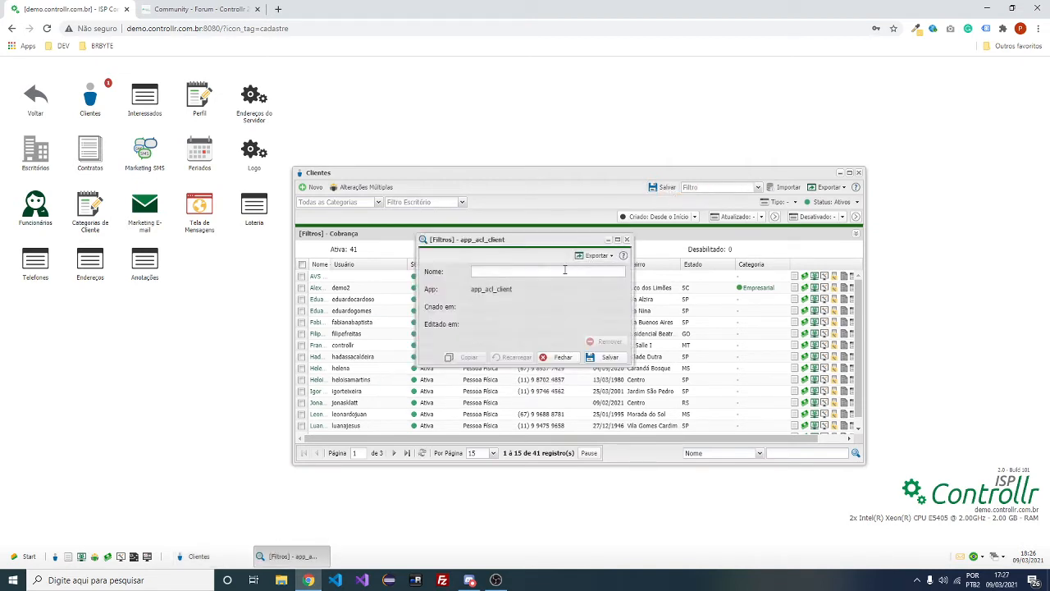
left_click(579, 270)
left_click_drag(491, 239, 738, 215)
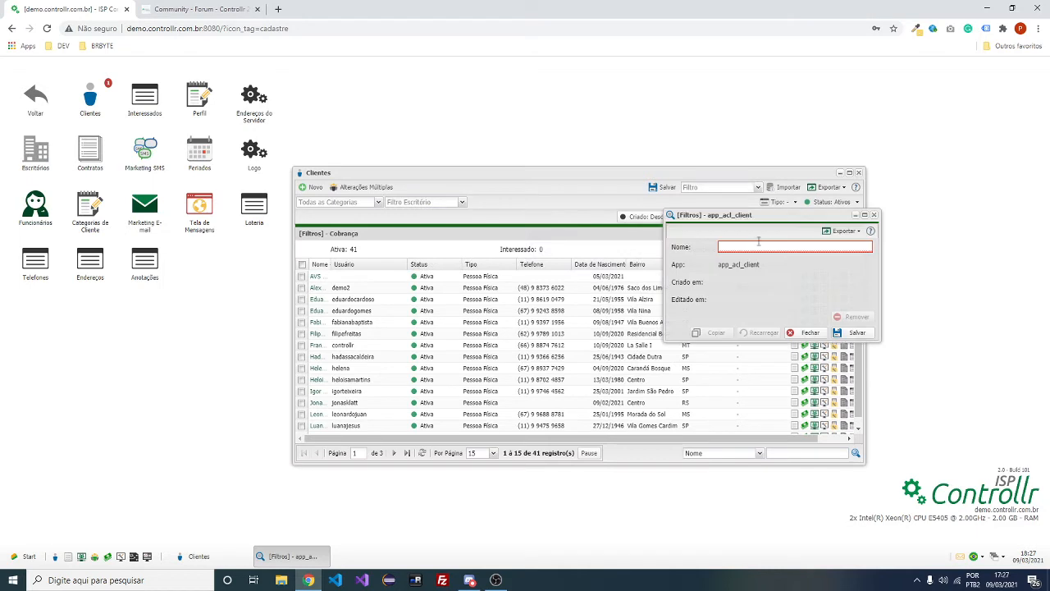
left_click(760, 247)
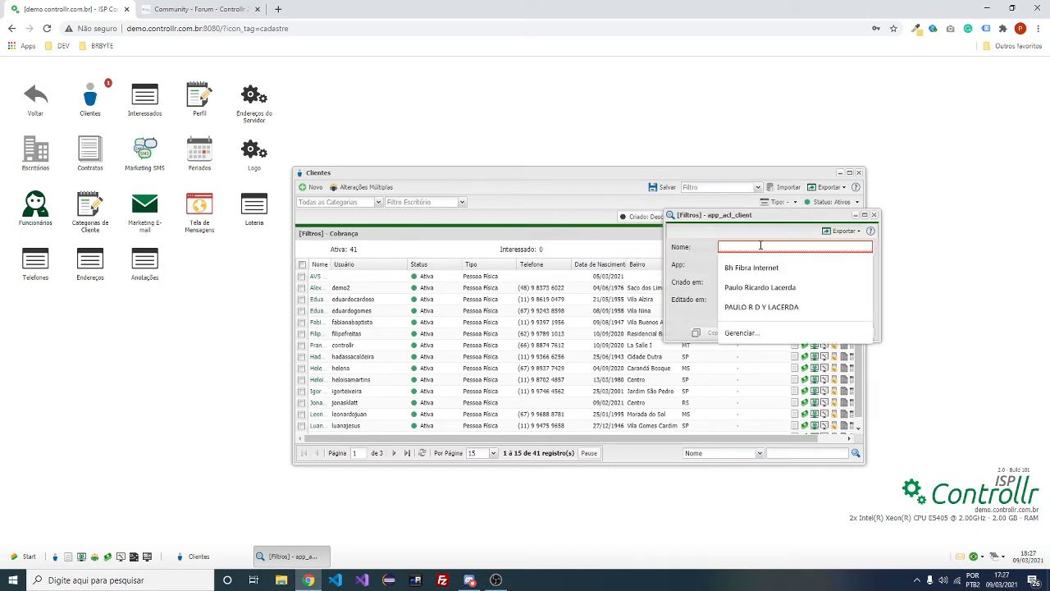
type("filtro_de_cl")
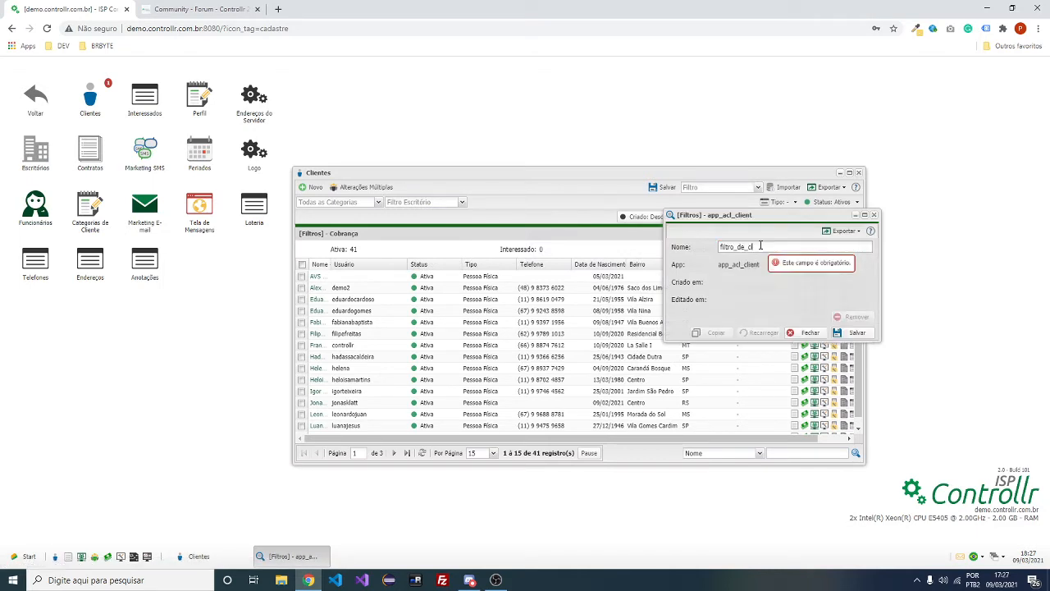
type("ientes_vip")
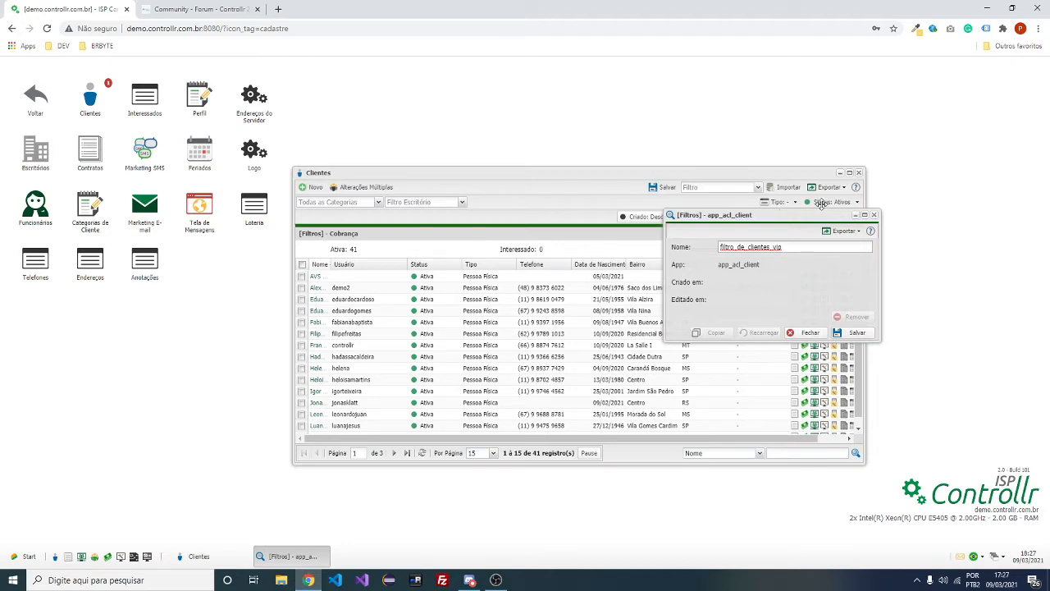
left_click_drag(780, 215, 866, 135)
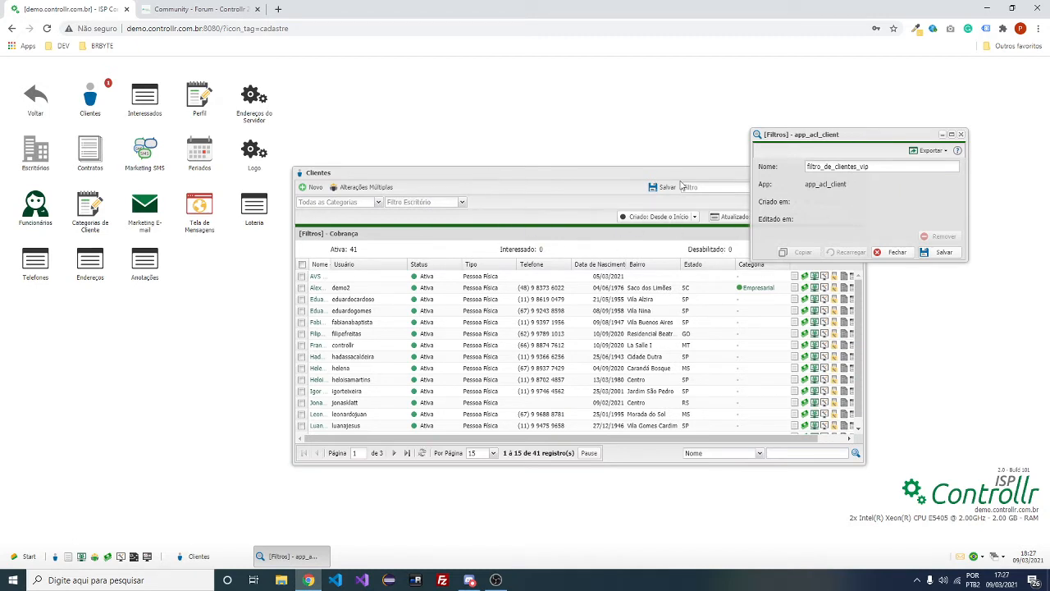
left_click(943, 253)
left_click(757, 187)
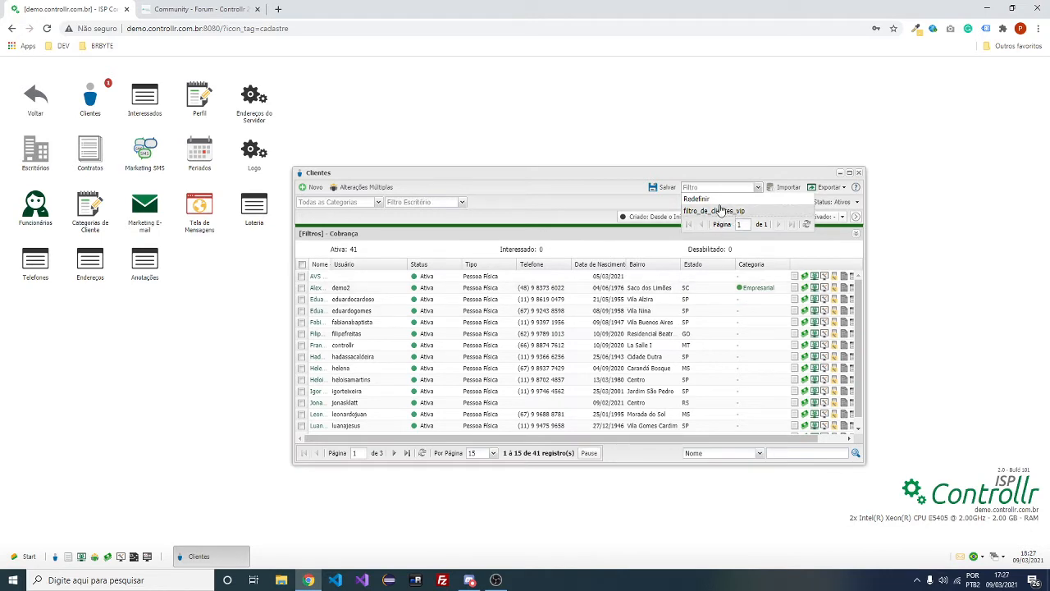
Switch the client list between filtro_de_clientes_vip and Redefinir twice, ending on Redefinir
left_click(722, 211)
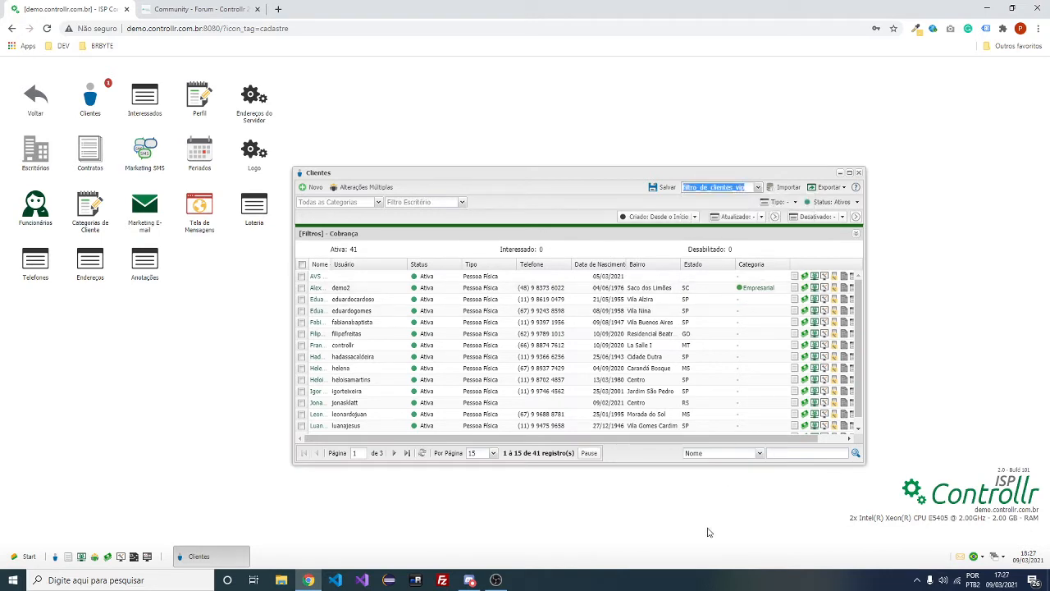
left_click(758, 187)
left_click(709, 211)
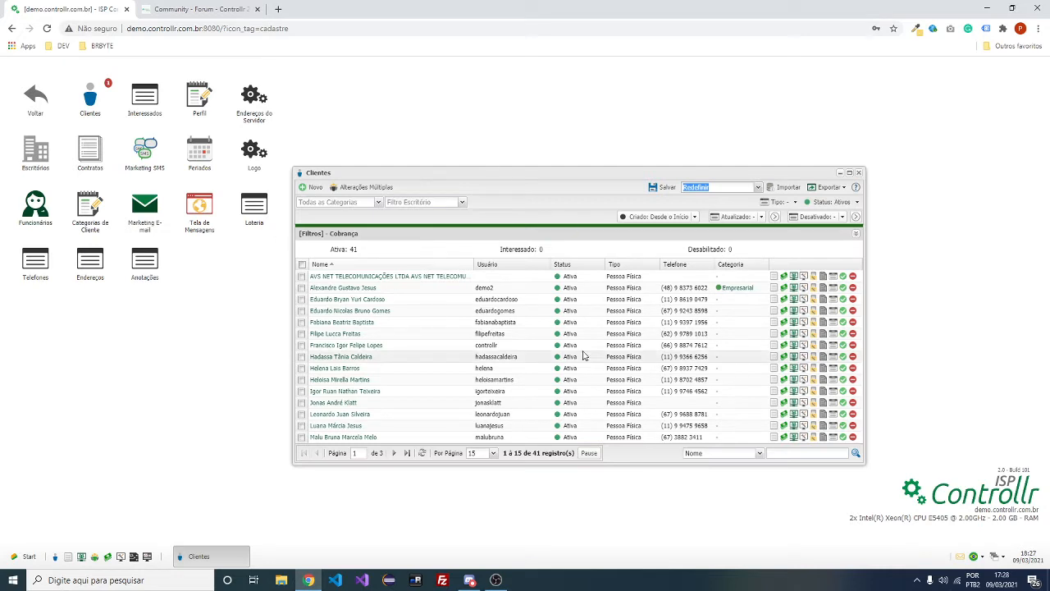
left_click(758, 187)
left_click(716, 212)
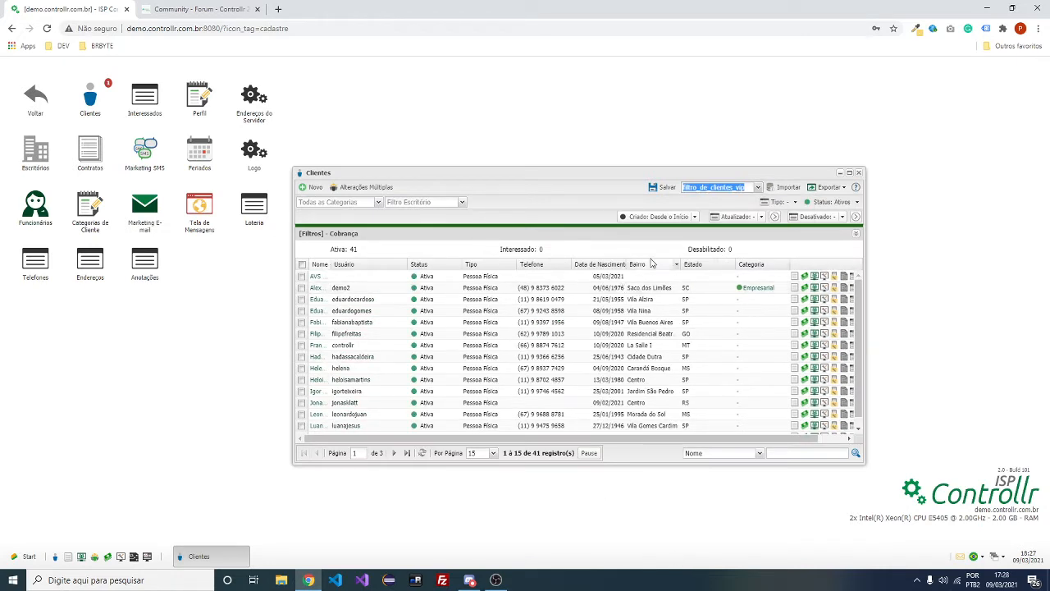
left_click(758, 187)
left_click(712, 200)
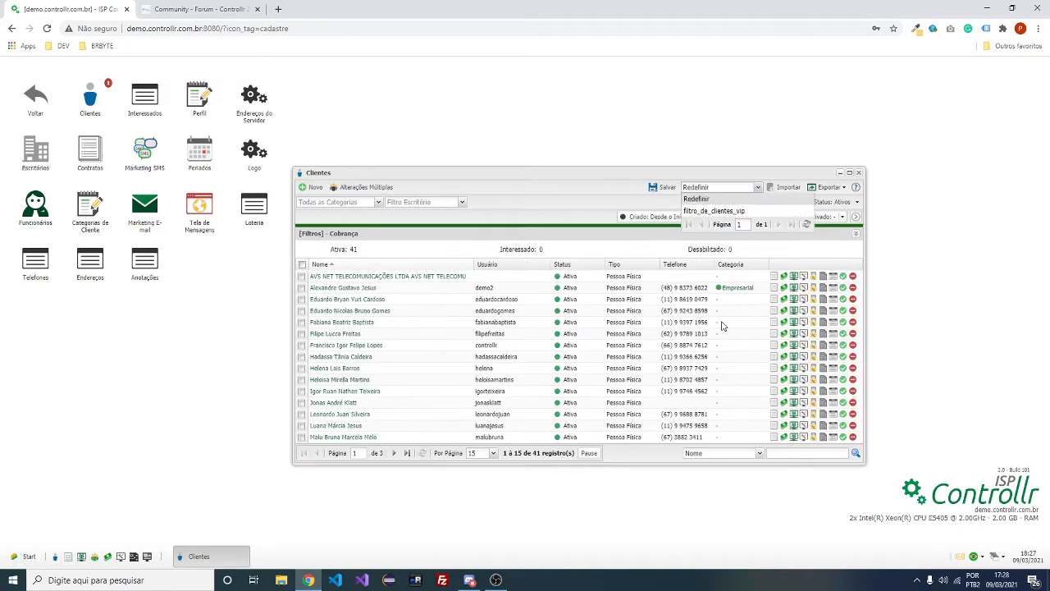
Reopen and dismiss the saved-filter list unchanged, and move the Clientes window up-right
left_click(758, 187)
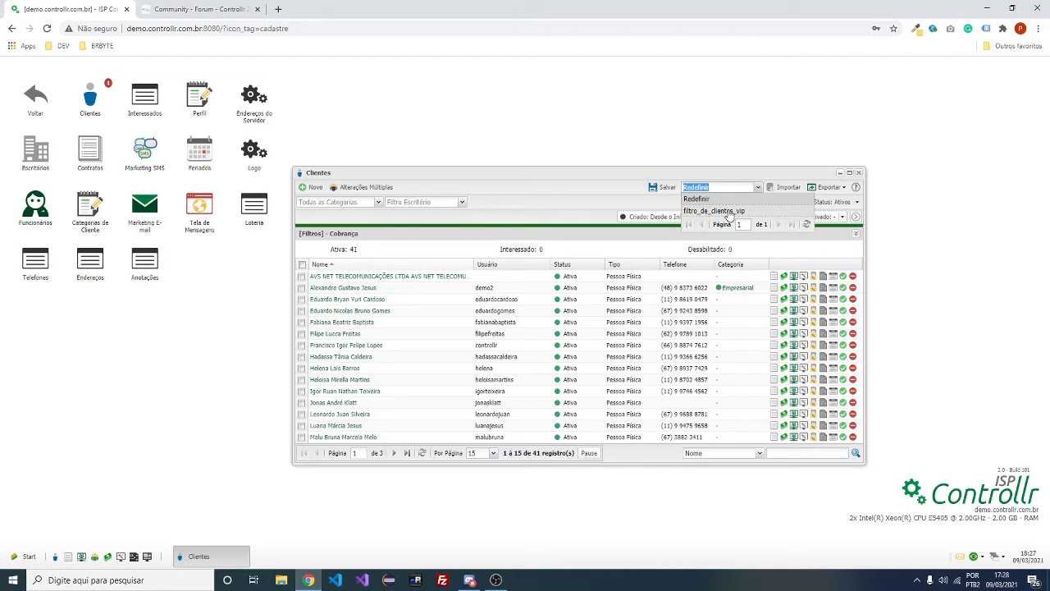
left_click(571, 204)
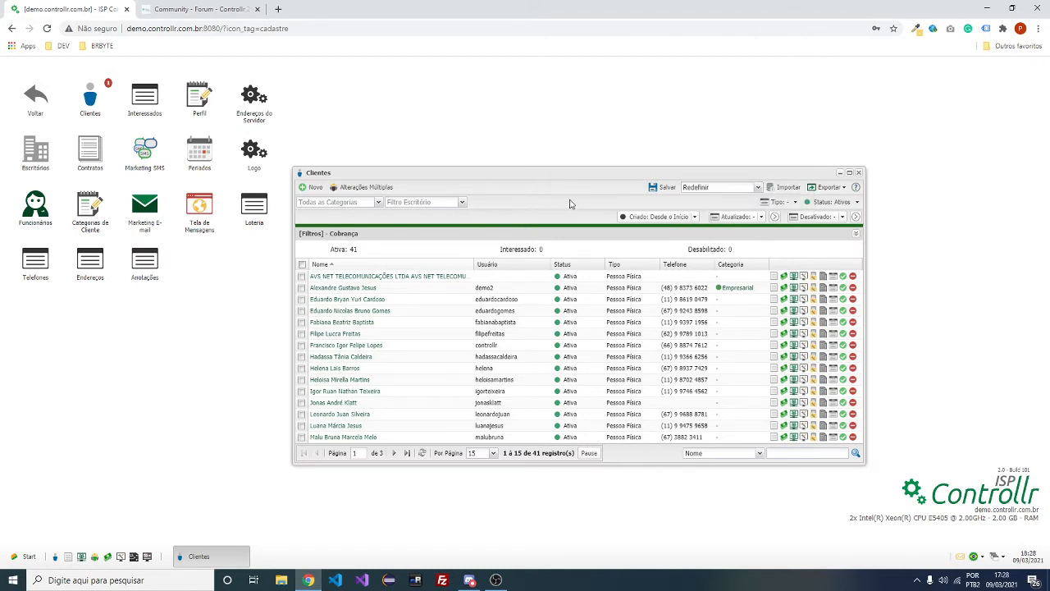
left_click(758, 188)
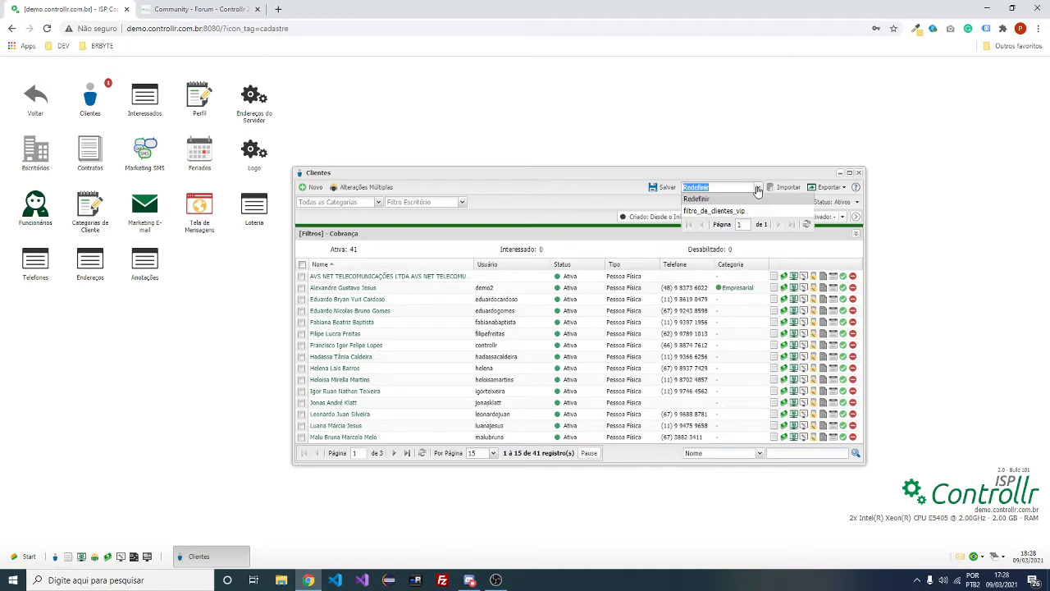
left_click(614, 190)
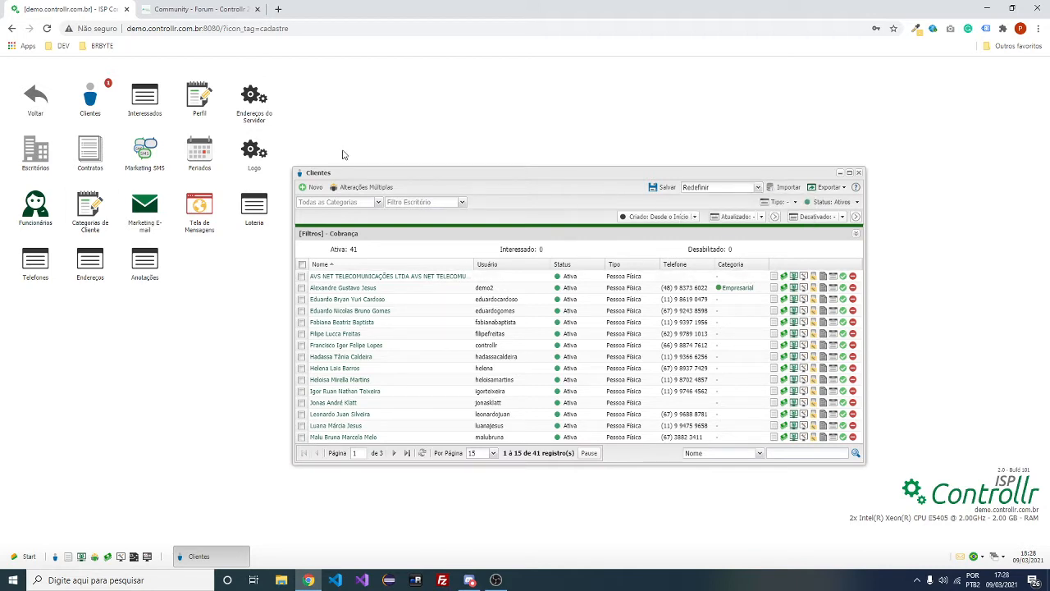
left_click_drag(358, 169, 406, 151)
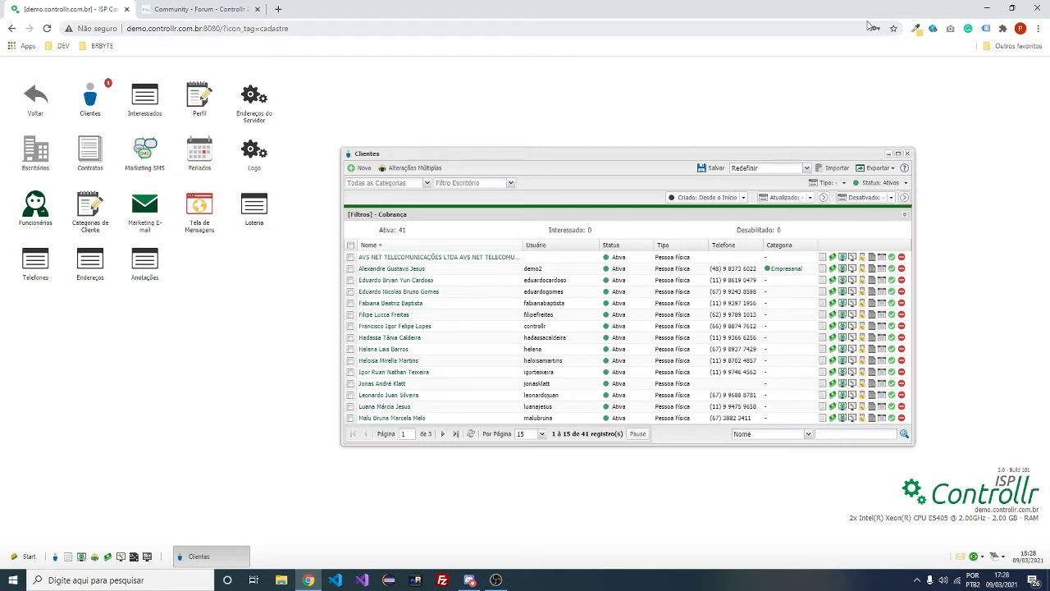
left_click(808, 168)
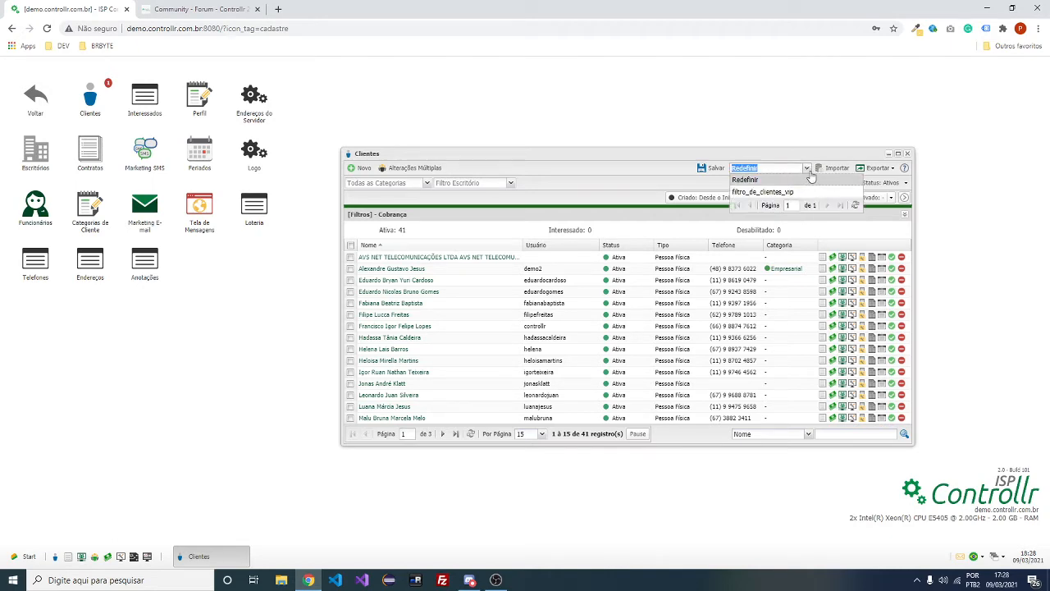
left_click(217, 9)
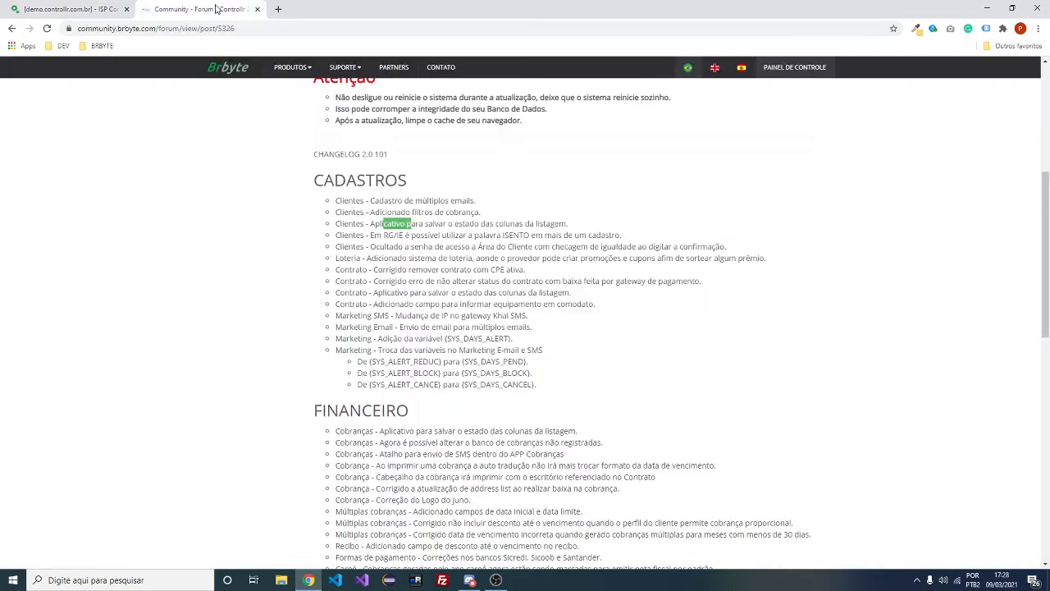
scroll(591, 257, "down", 1)
left_click(380, 174)
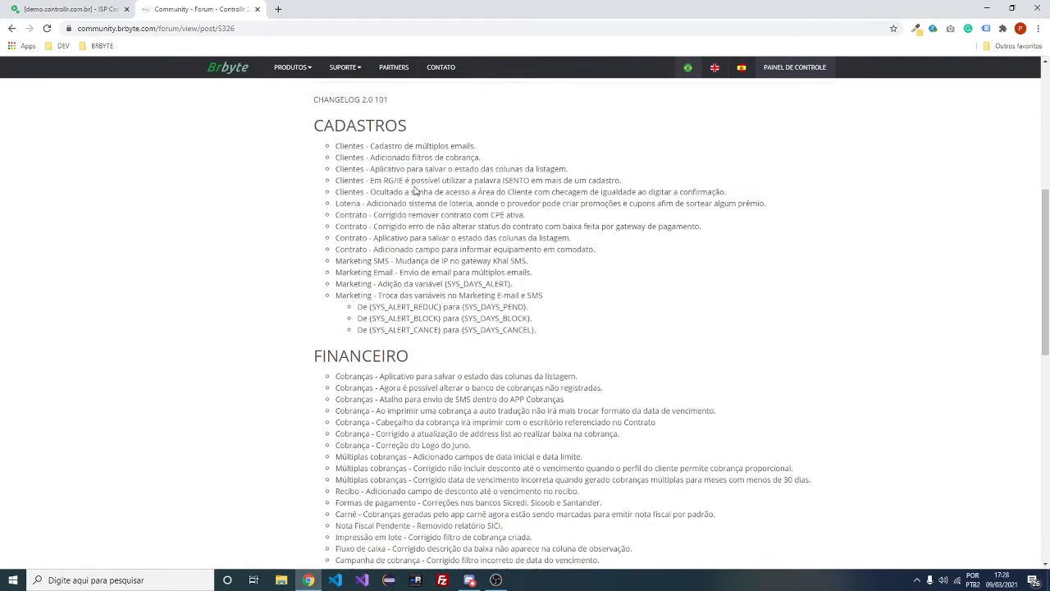
left_click_drag(383, 180, 397, 181)
left_click(405, 180)
double_click(400, 179)
double_click(517, 180)
key("ctrl+Tab")
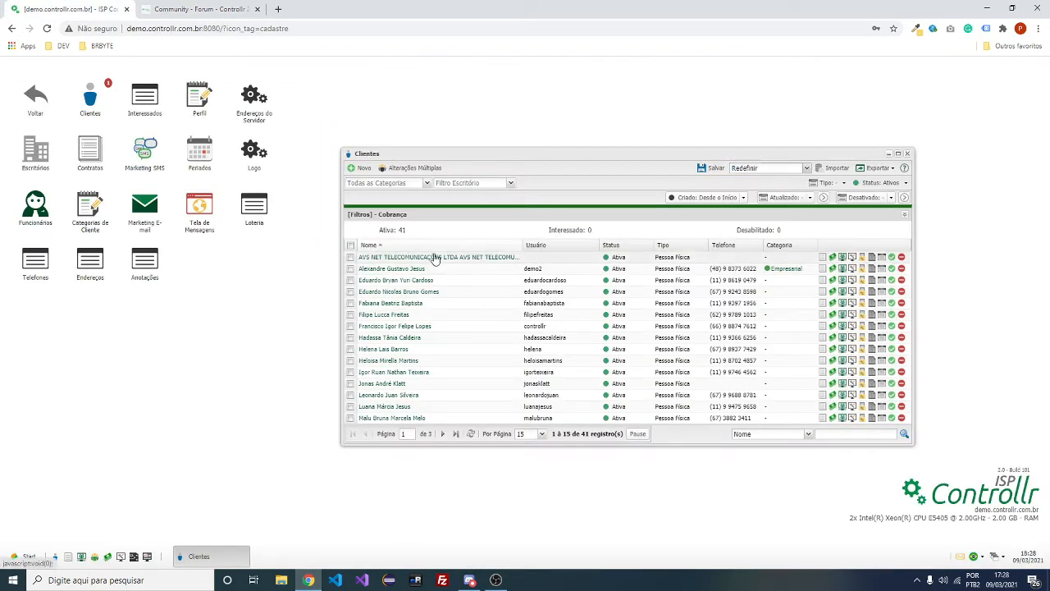
Open the AVS NET TELECOMUNICAÇÕES LTDA record, set its RG to ISENTO and save
double_click(435, 258)
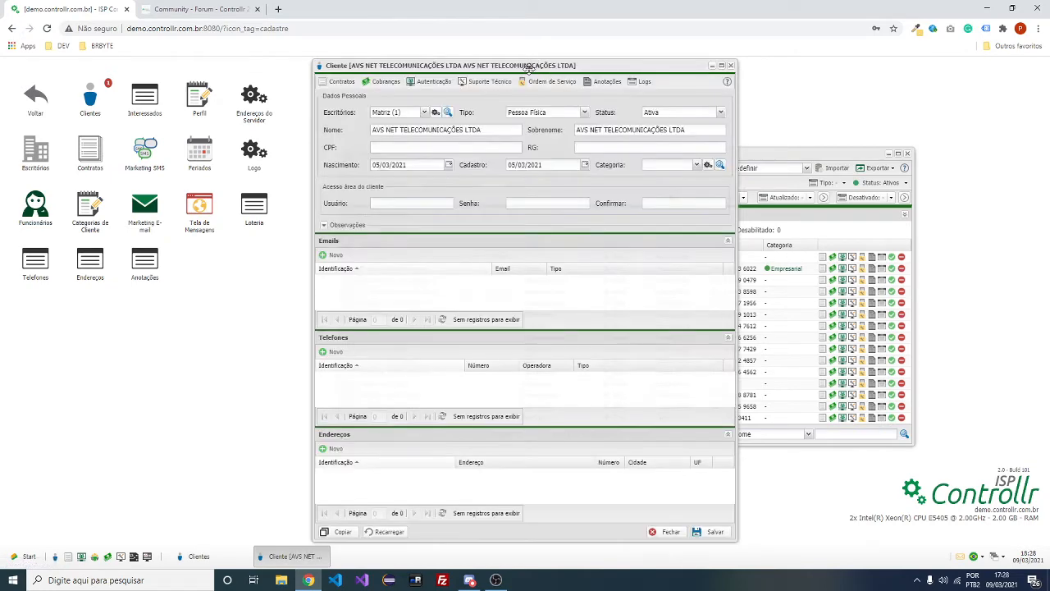
left_click_drag(529, 67, 734, 65)
left_click(804, 145)
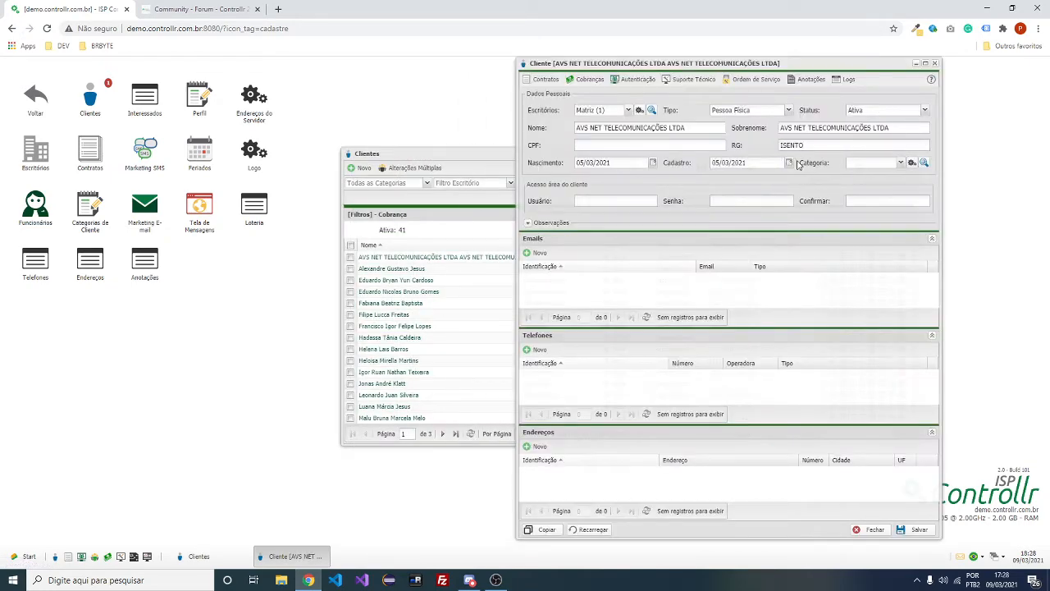
left_click(919, 531)
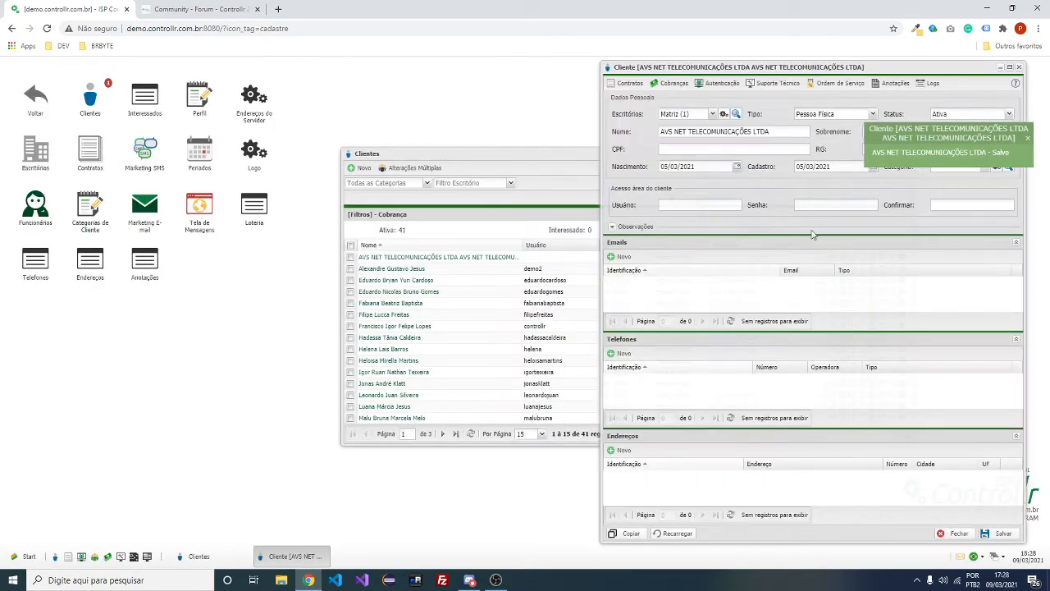
left_click(244, 11)
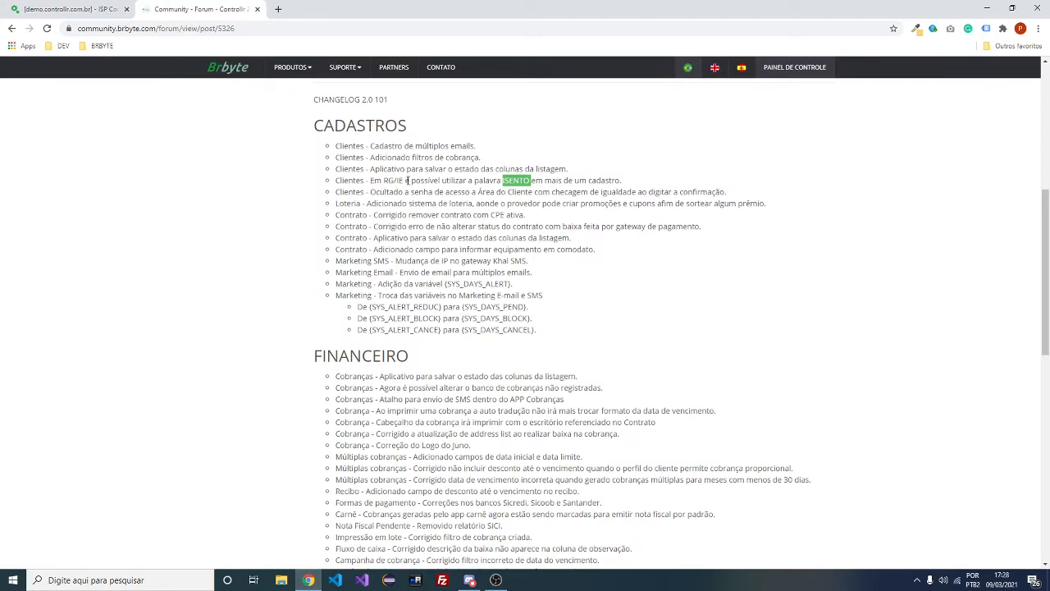
Note the client-area password changelog entry, then fill the client-area username, password and confirmation
left_click_drag(376, 191, 497, 191)
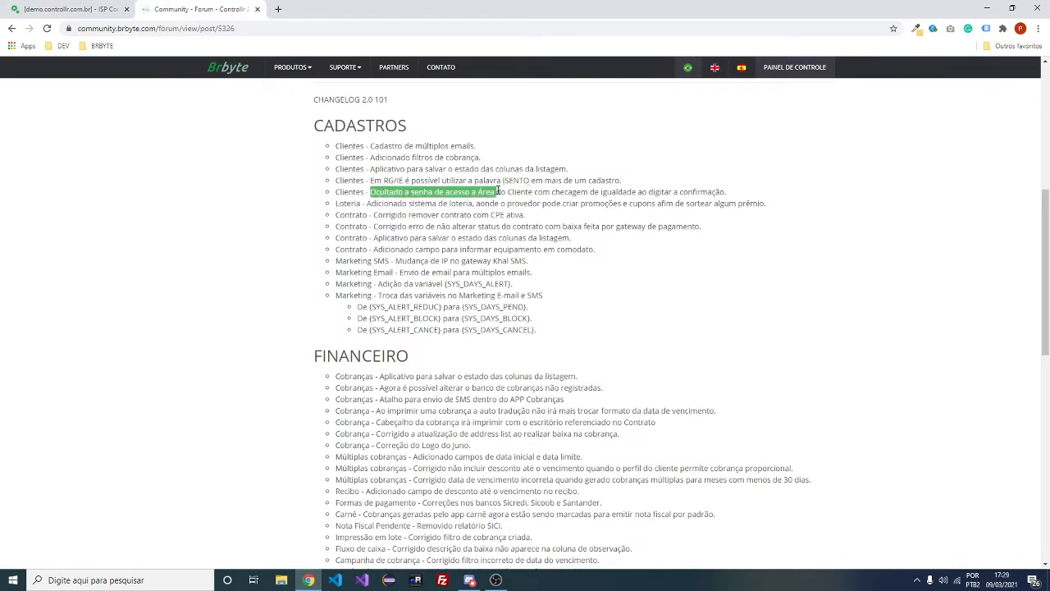
left_click(98, 10)
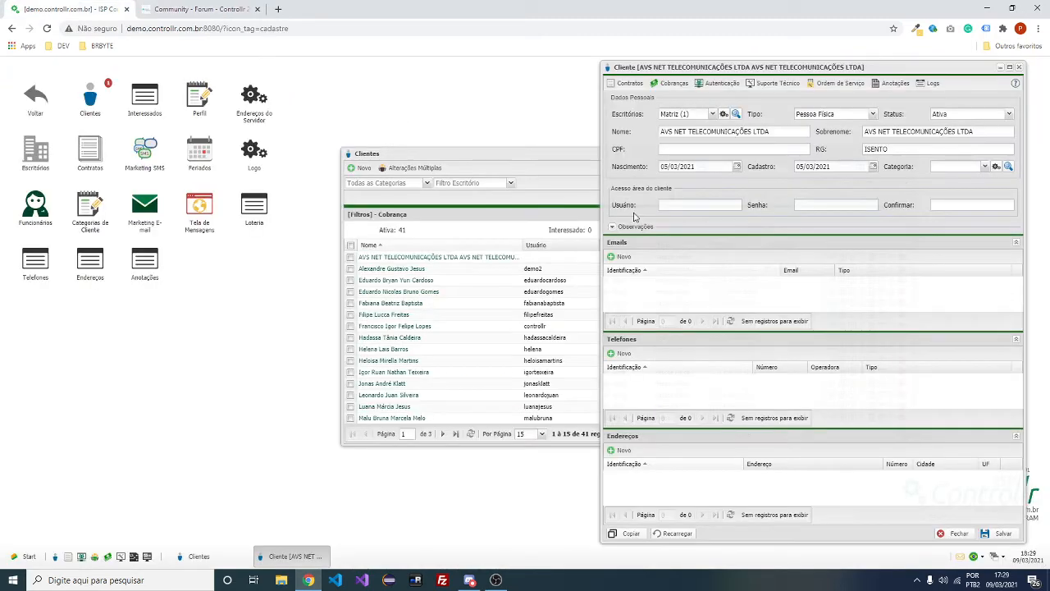
left_click(680, 205)
left_click(836, 204)
left_click(685, 205)
type("teste")
left_click(861, 207)
type("teste")
left_click(973, 205)
type("teste")
After the duplicate-username error, append 23 to the login and confirmation and save again
left_click(1005, 538)
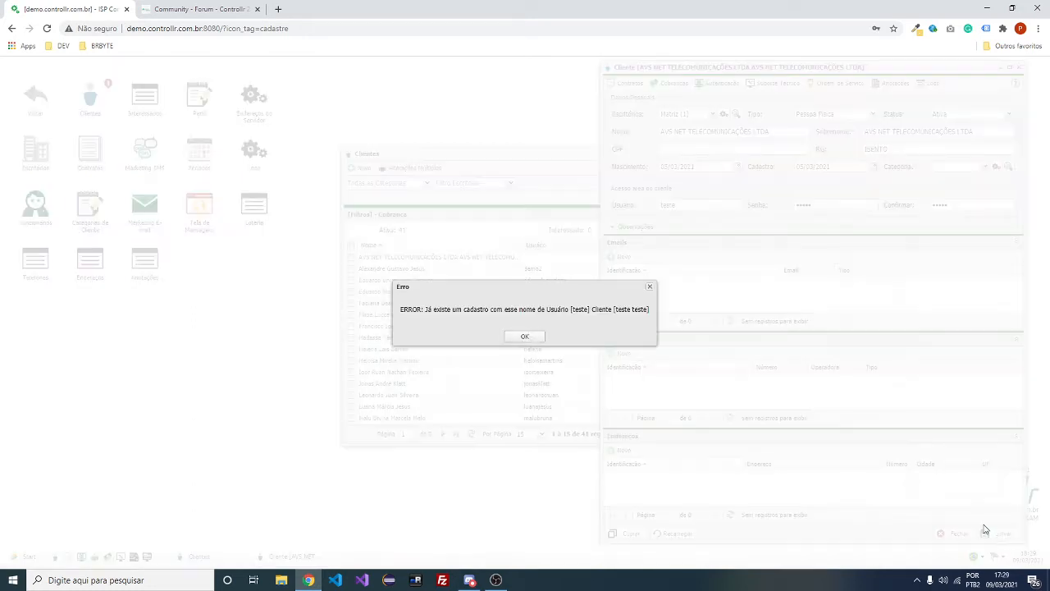
left_click(533, 341)
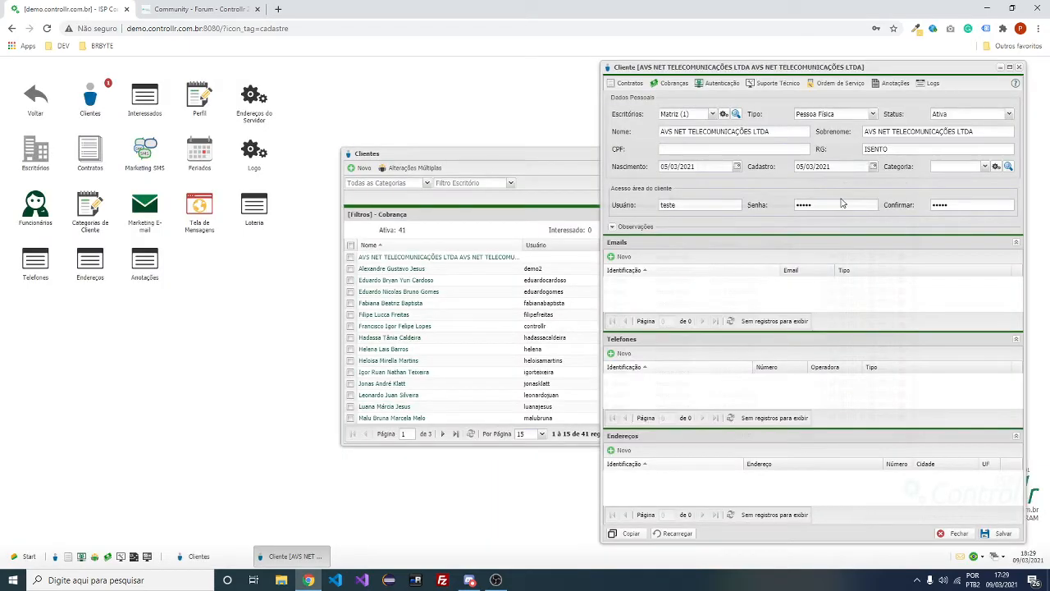
left_click(808, 205)
type("23")
left_click(941, 206)
type("23")
left_click(1001, 537)
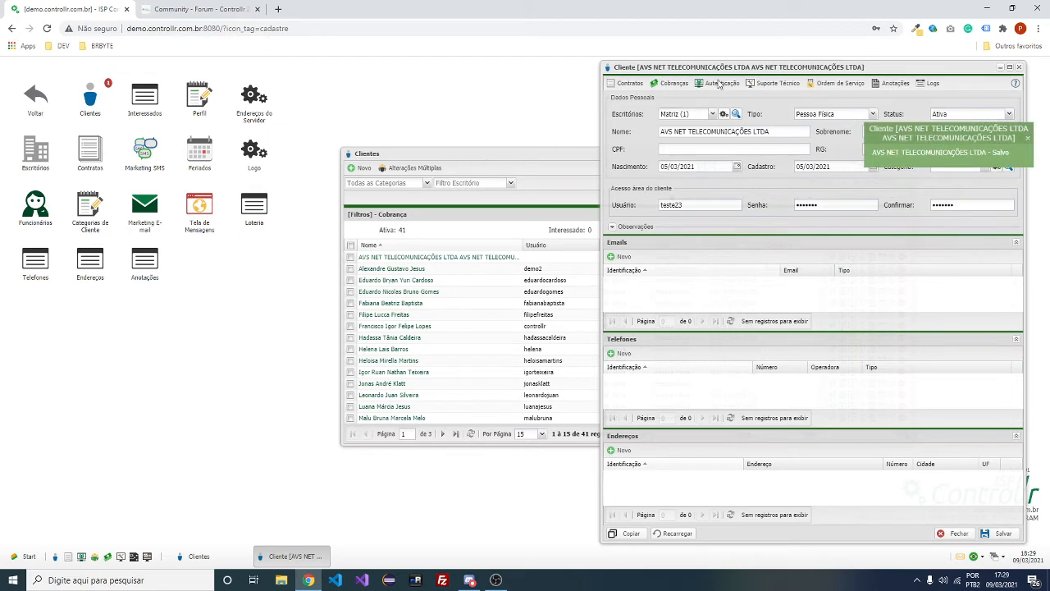
Move the client record left and inspect the masked client-area password
left_click_drag(650, 72, 385, 73)
left_click(586, 203)
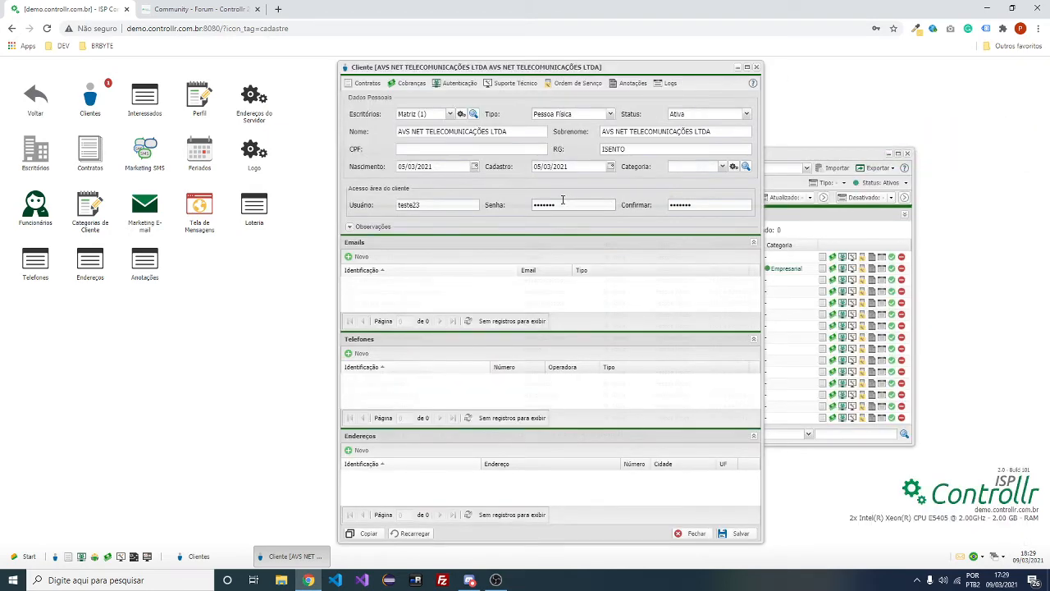
left_click_drag(557, 203, 509, 196)
left_click(596, 201)
left_click(179, 9)
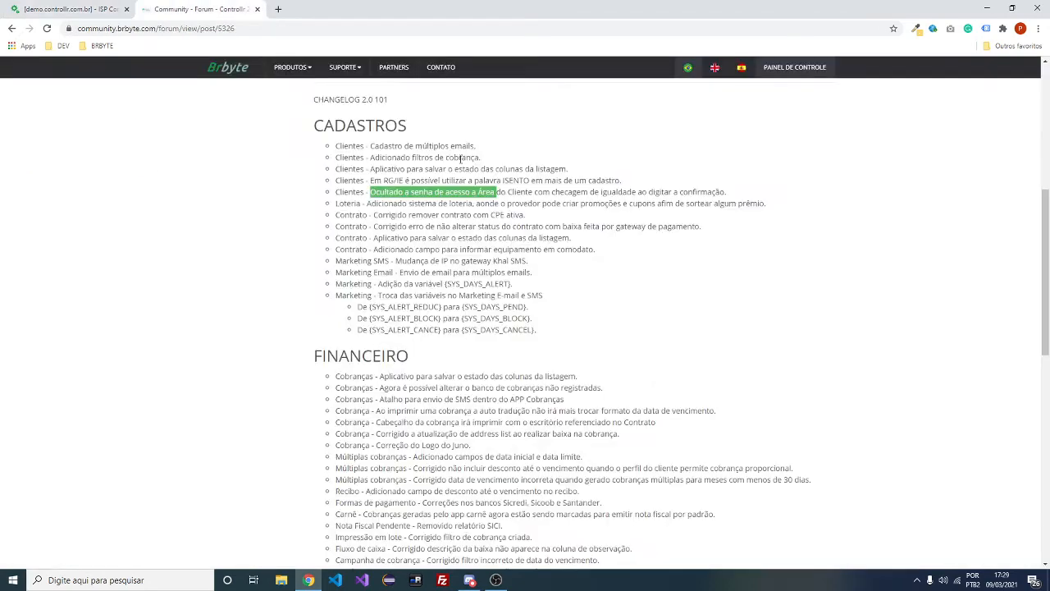
Highlight the Loteria changelog entry, then close the client record and the Clientes list
left_click_drag(338, 204, 435, 203)
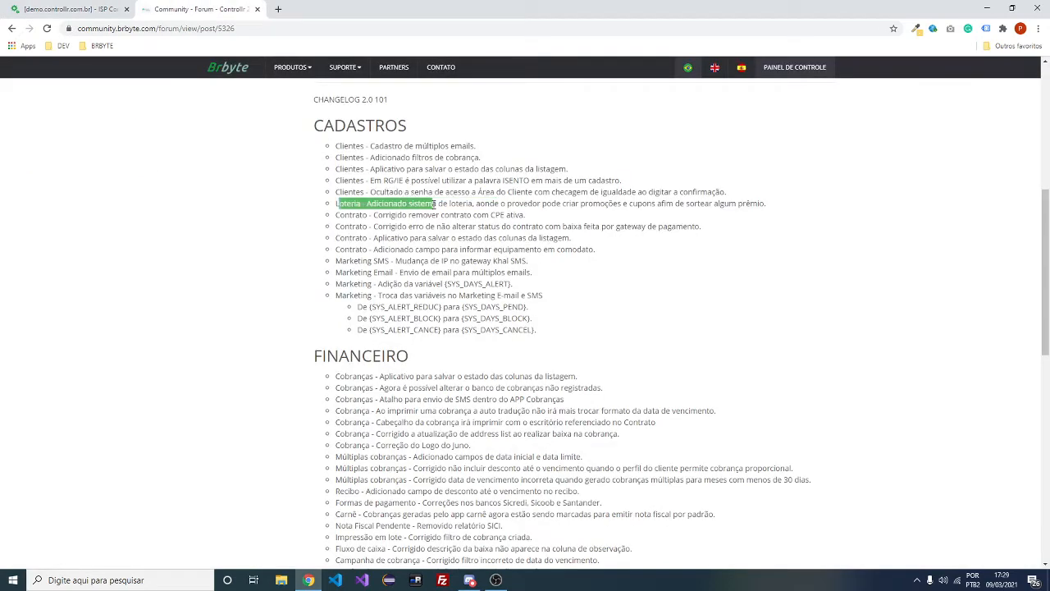
left_click(35, 6)
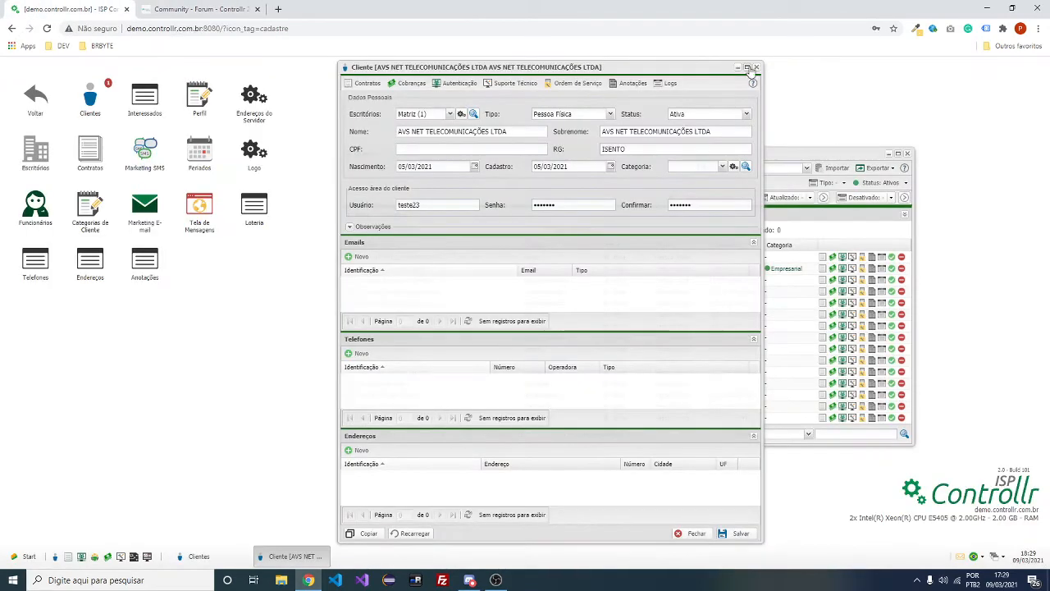
left_click(748, 60)
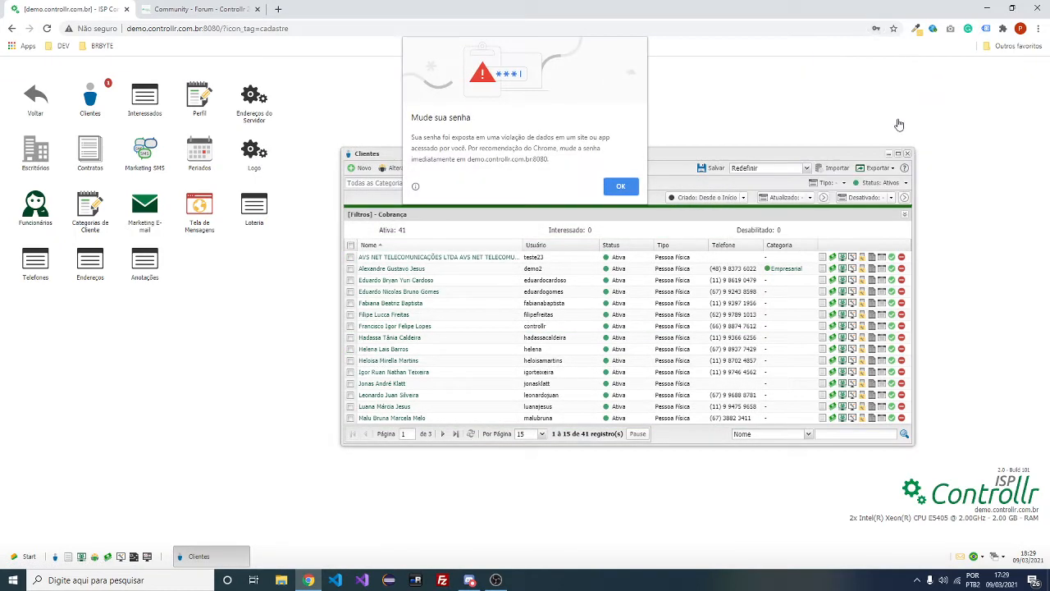
left_click(628, 186)
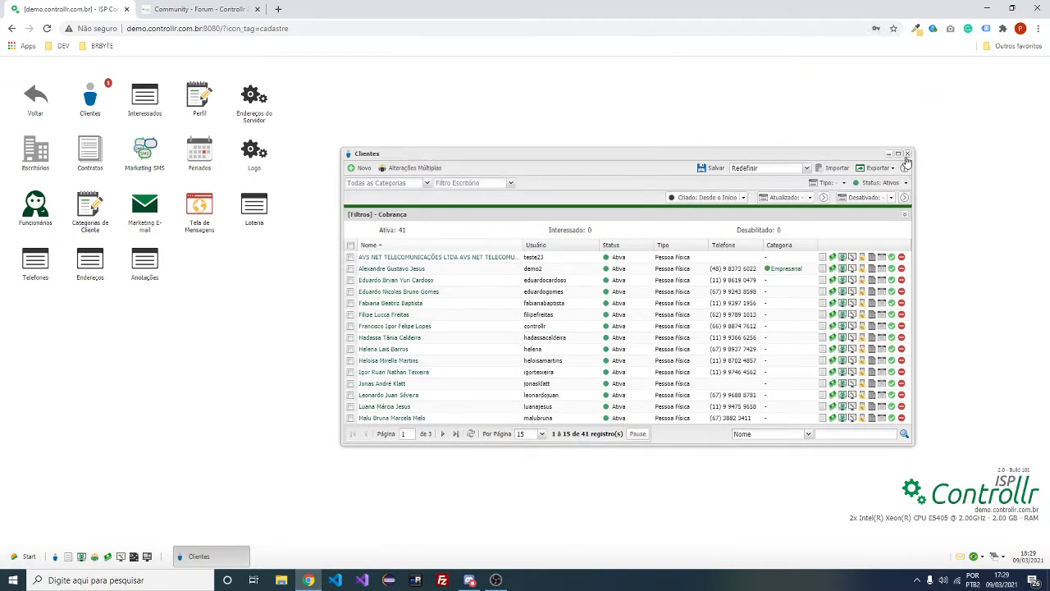
left_click(907, 154)
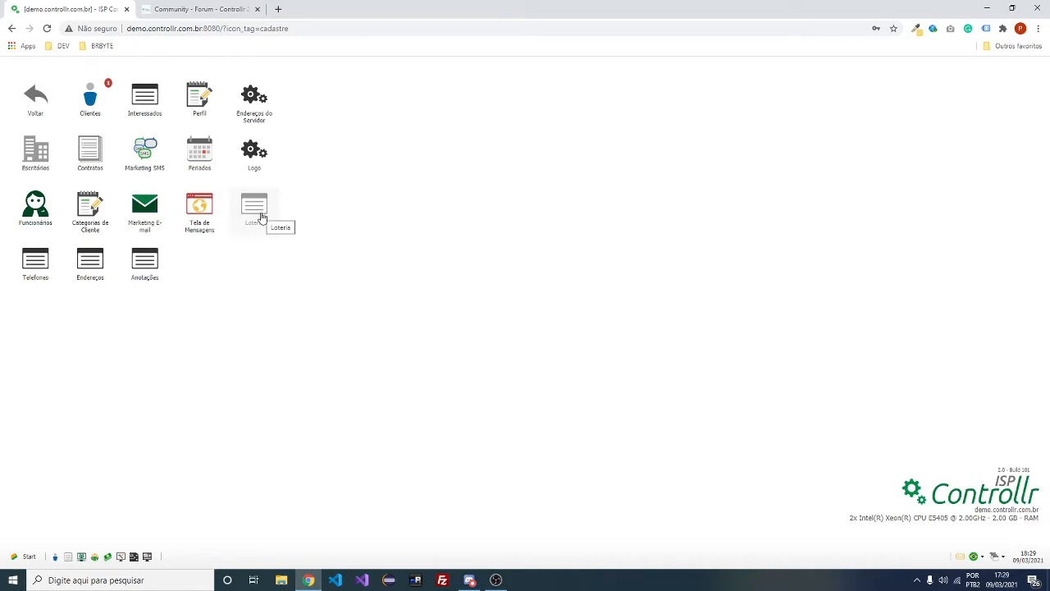
left_click(23, 98)
Open Cadastros > Loteria, arrange the Promoção and Cupons lists, and start a new promotion
left_click(90, 97)
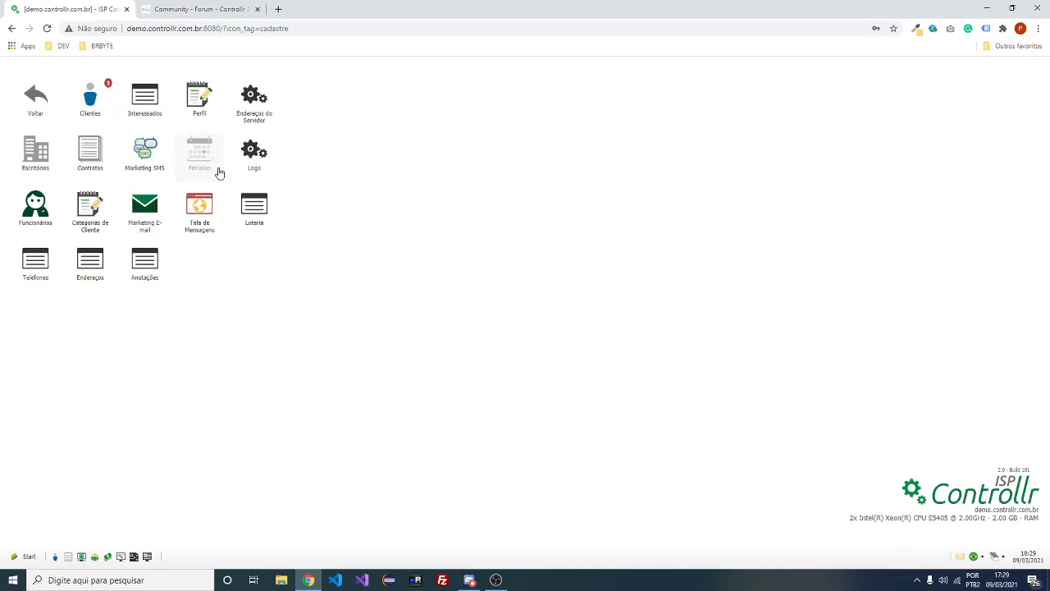
left_click(261, 209)
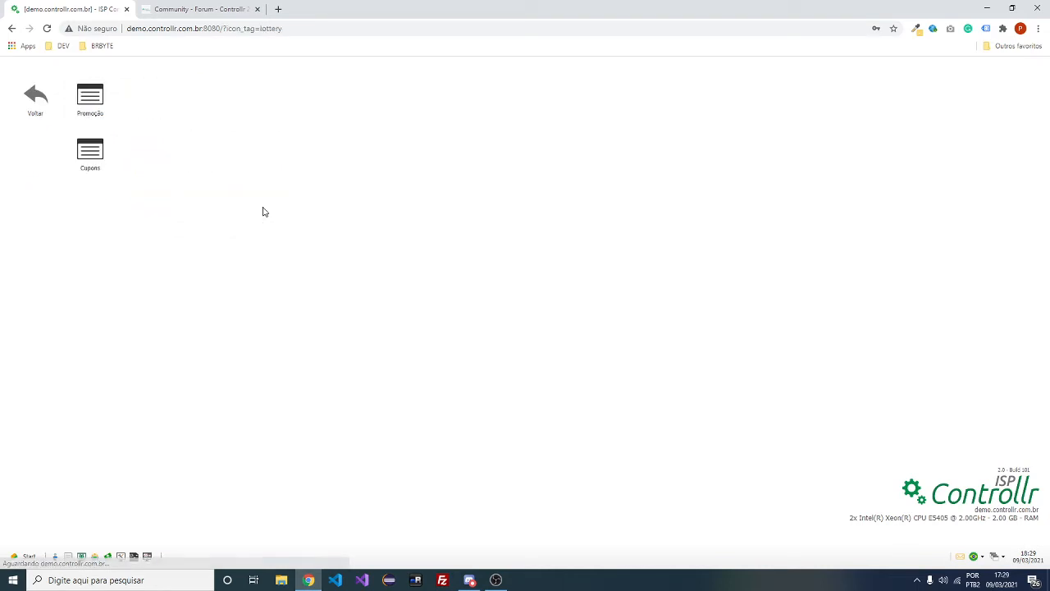
left_click(102, 112)
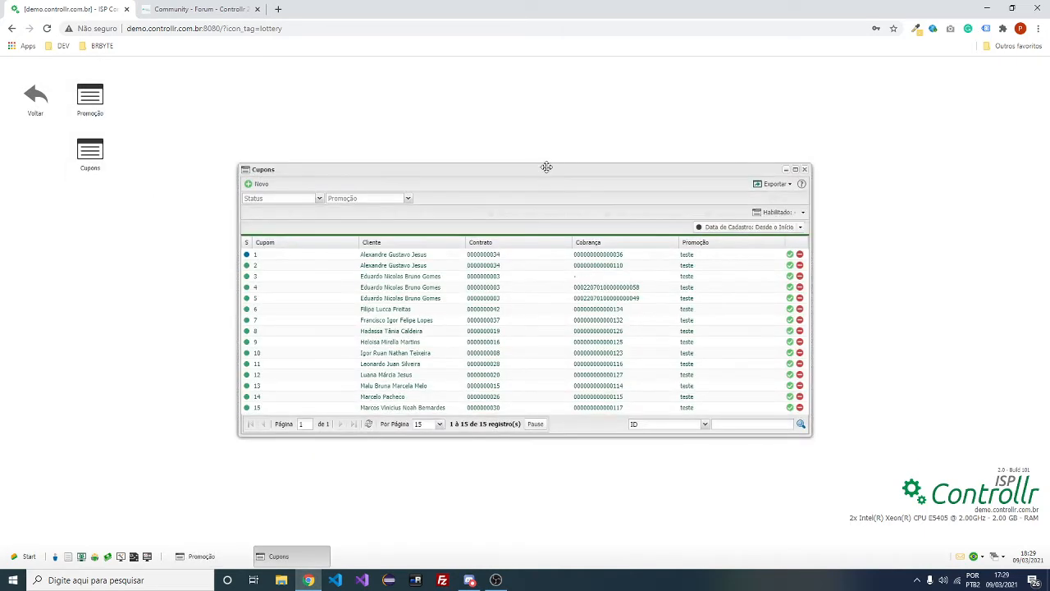
left_click_drag(546, 167, 728, 179)
left_click(312, 278)
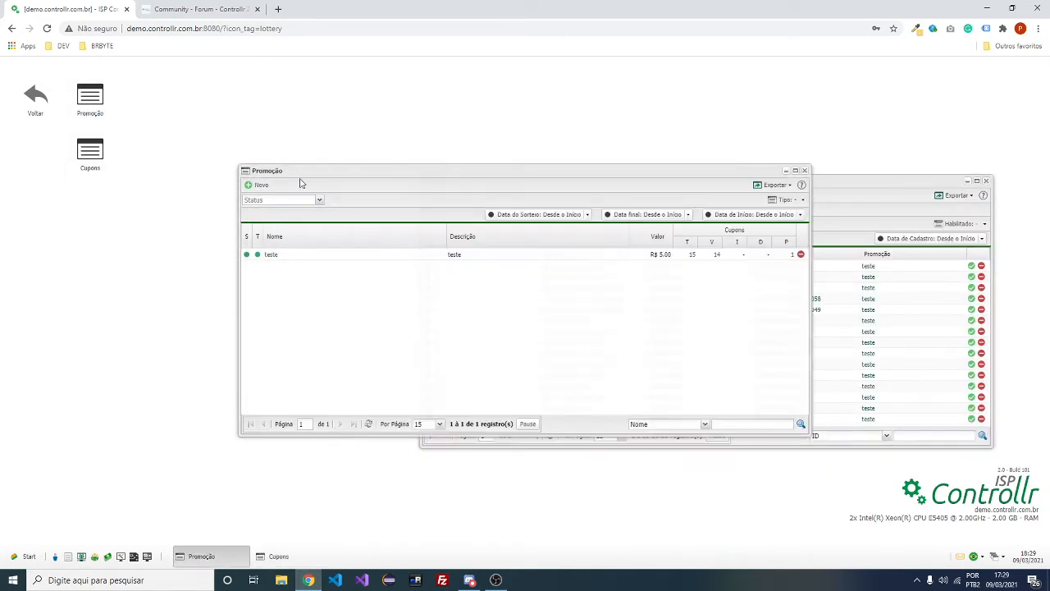
left_click_drag(285, 167, 245, 139)
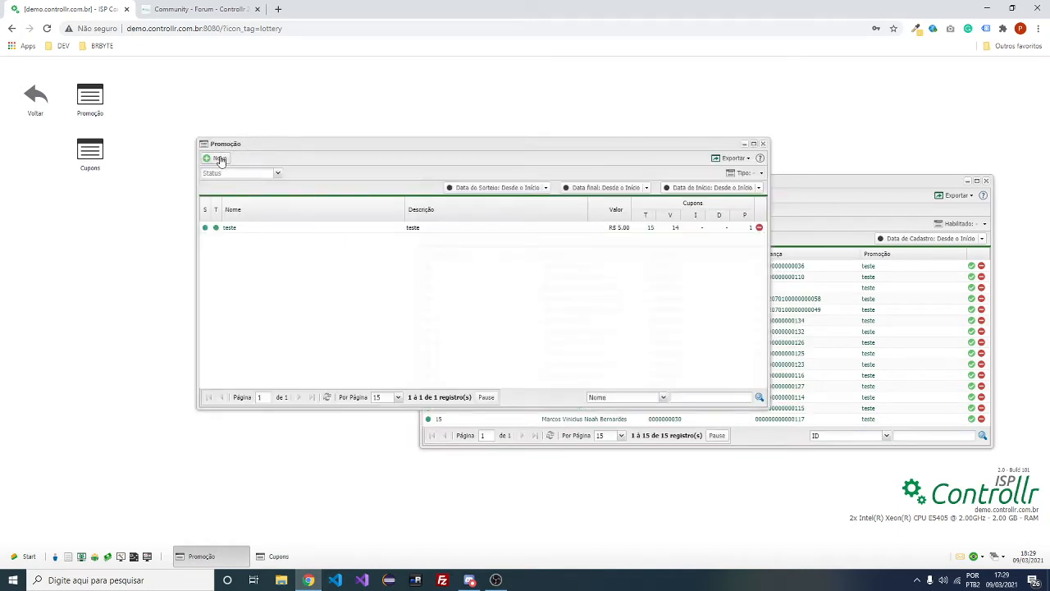
left_click(218, 158)
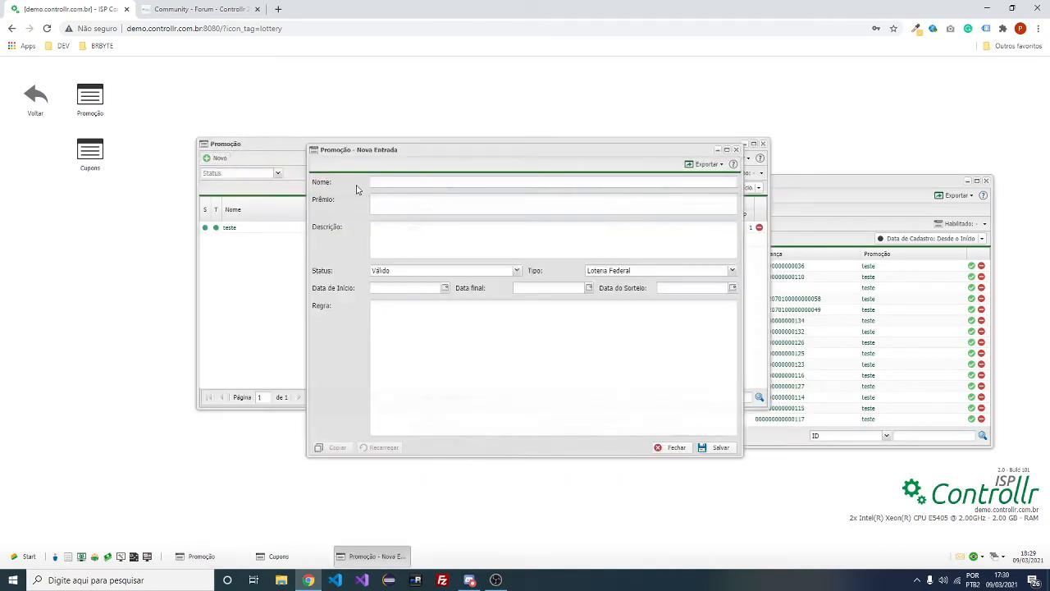
Fill in the name, prize and description for SORTEIO INTERNET GRATIS 1 MES
left_click(383, 183)
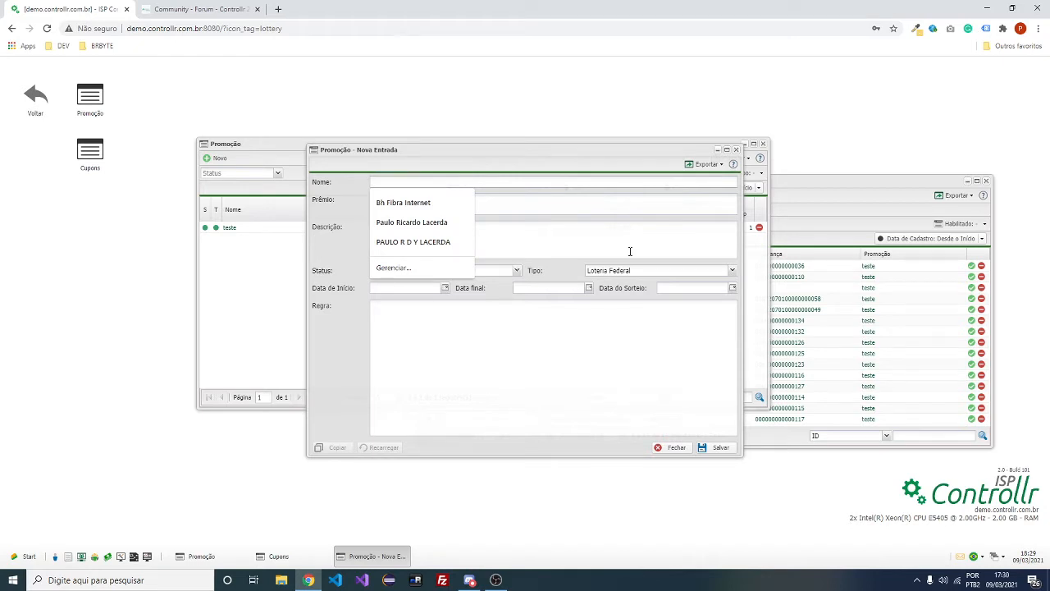
type("SORTEIO INTERNET GRATIS 1 MES")
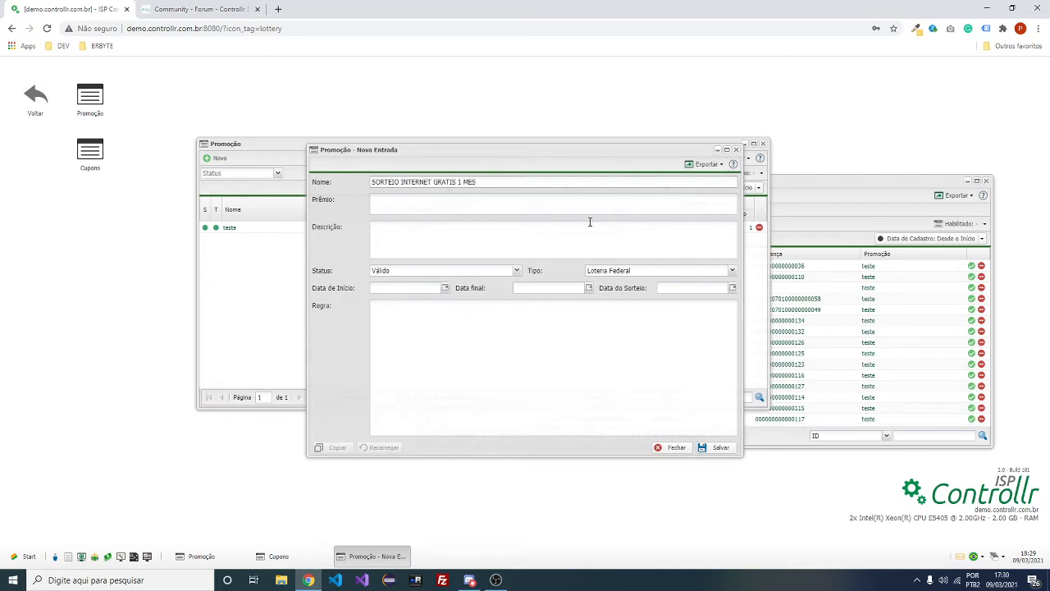
left_click(593, 211)
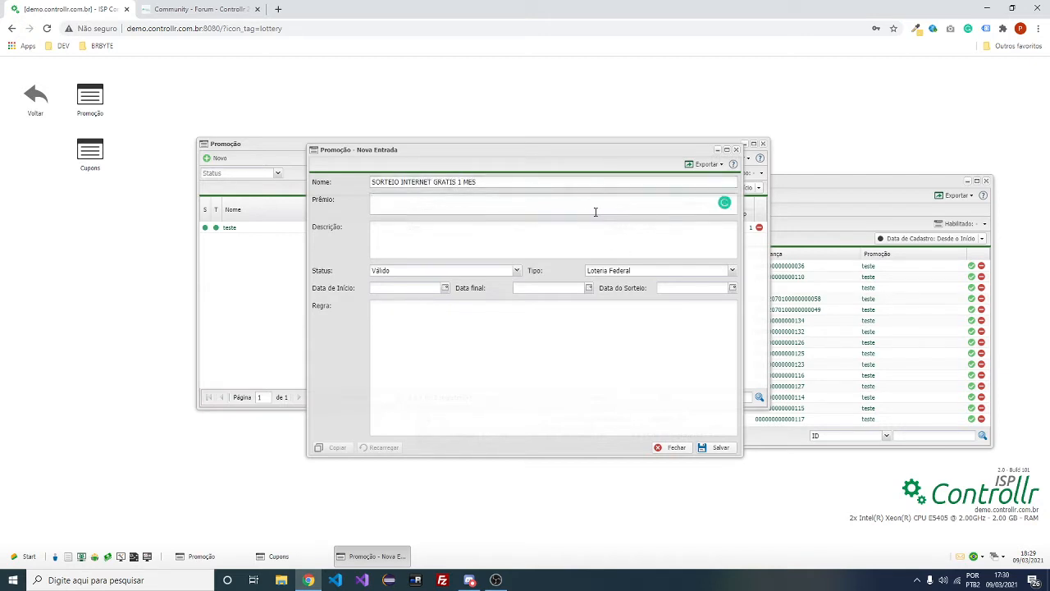
type("INTERNET GRATIS 1 MES")
key("ctrl+a")
left_click(525, 252)
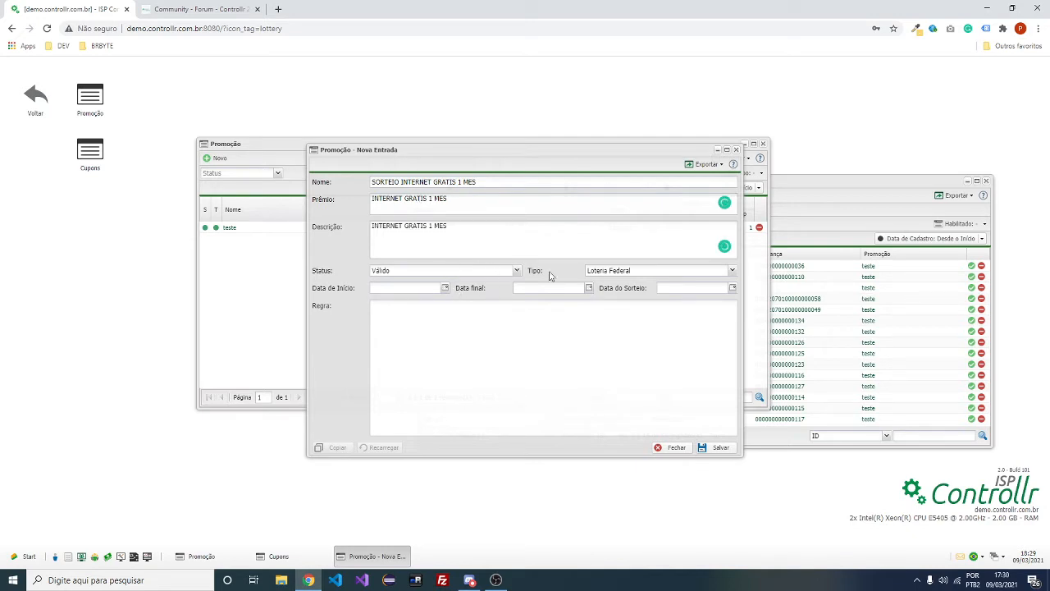
Make the promotion a Rifa with a raffle value of 5
left_click(621, 274)
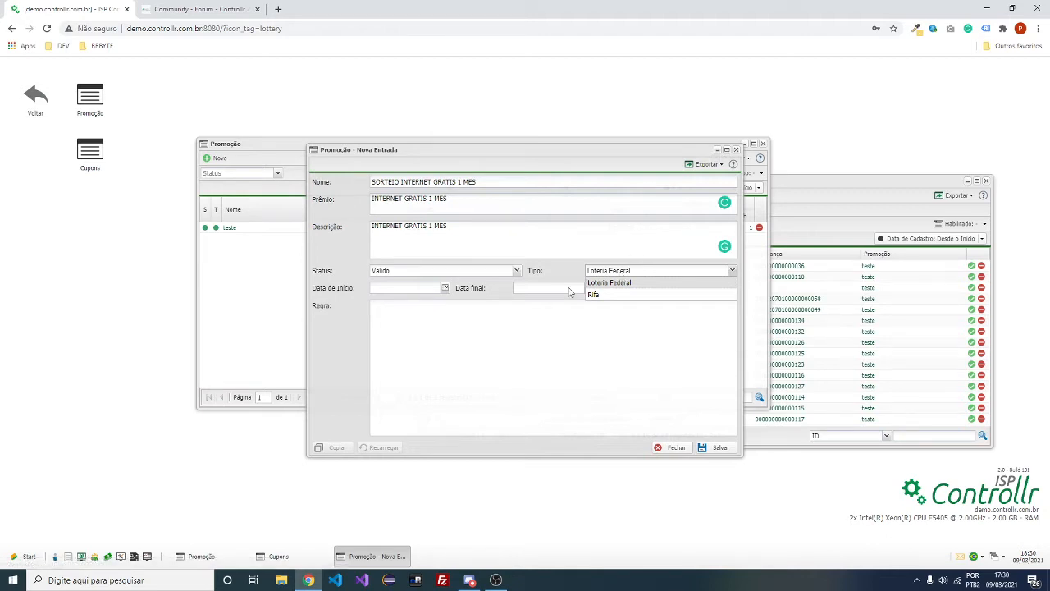
left_click(624, 295)
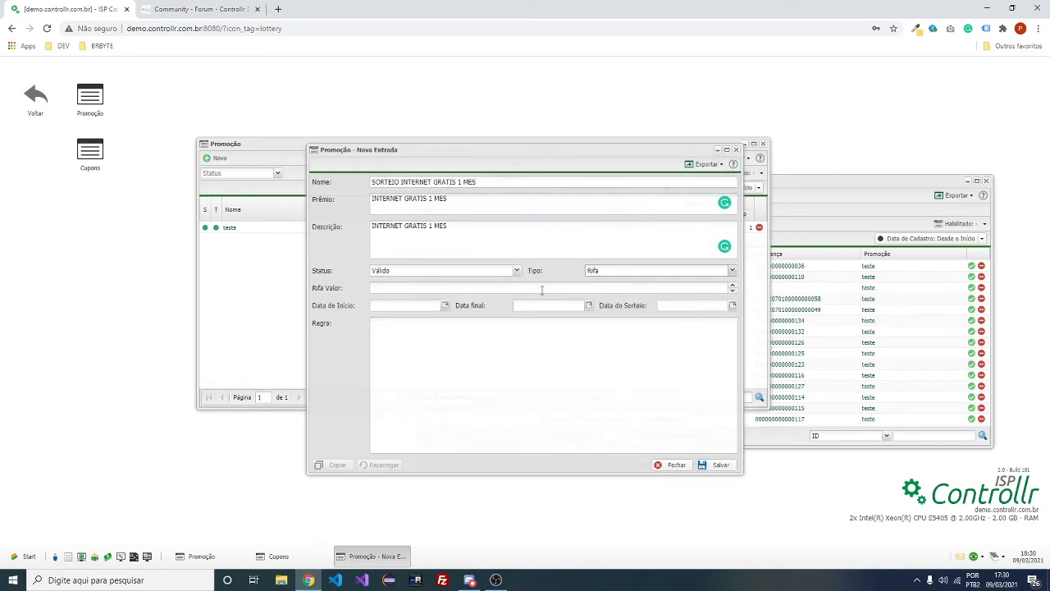
left_click(733, 284)
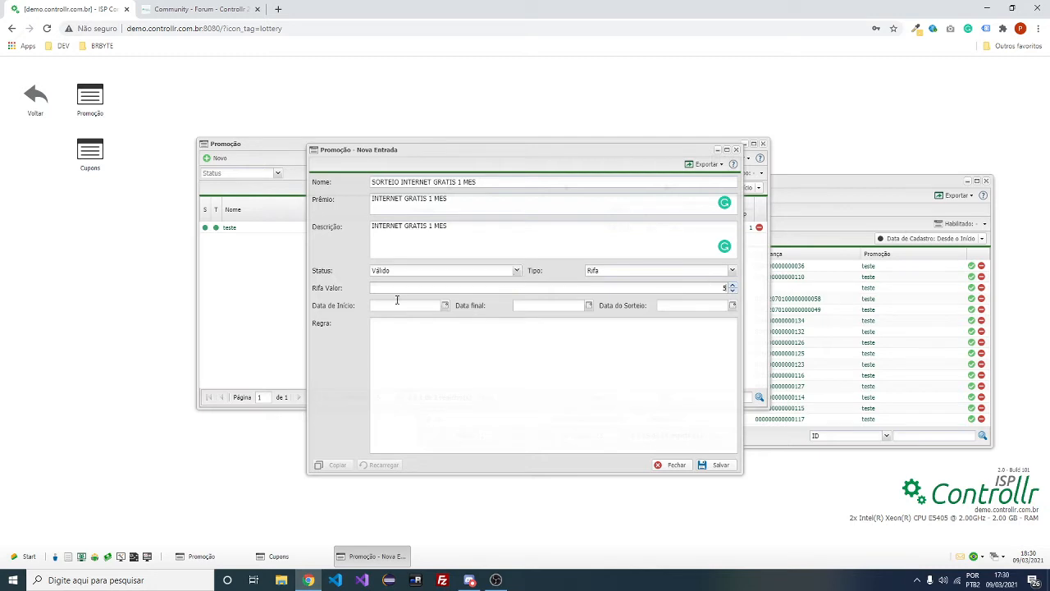
Set start date 01/03/2021, end date 17/03/2021 and draw date 20/03/2021
left_click(445, 305)
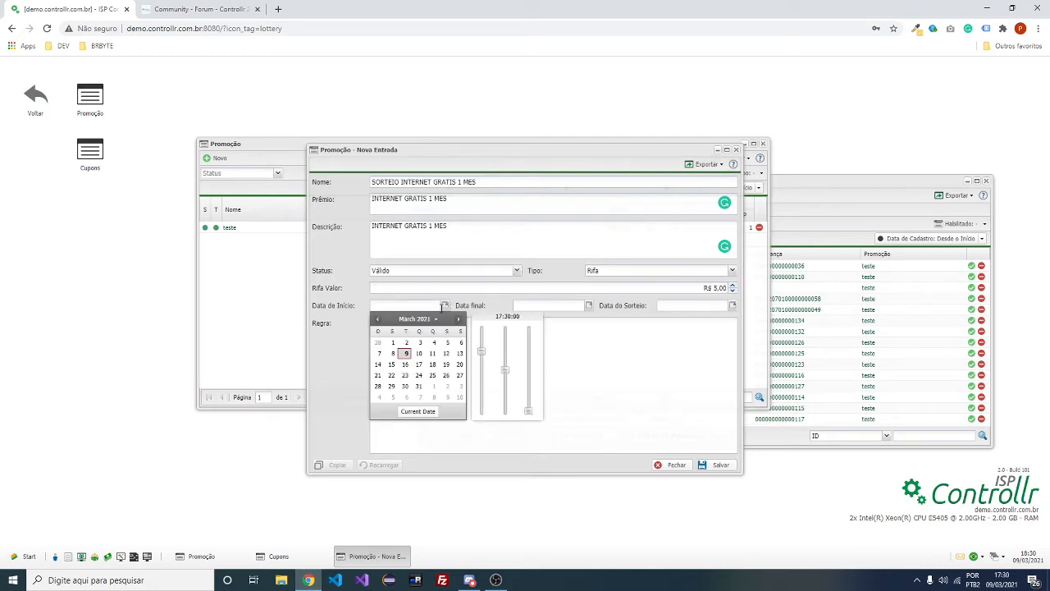
left_click(393, 342)
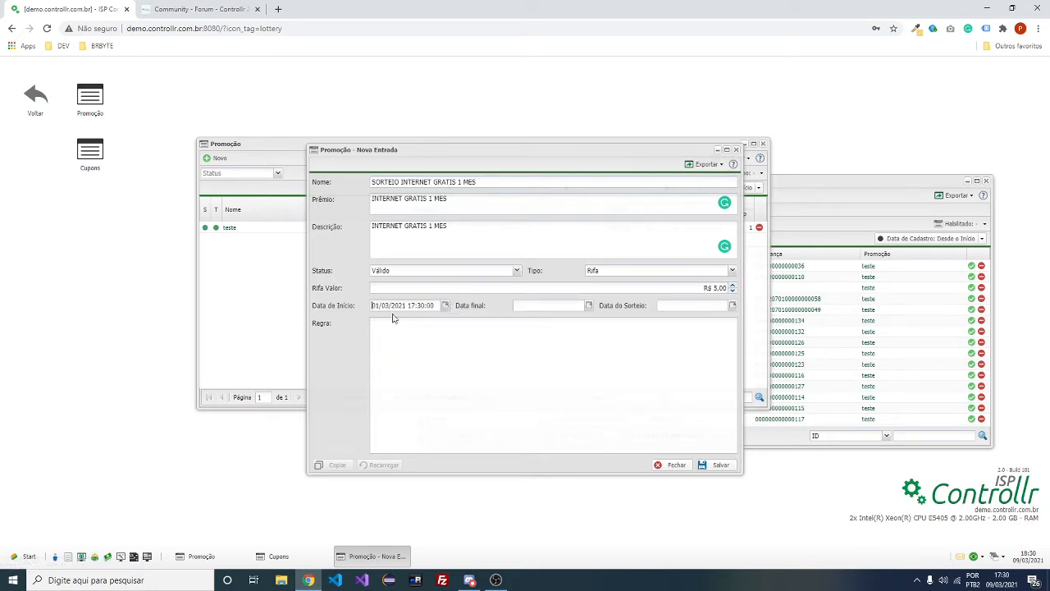
left_click(588, 305)
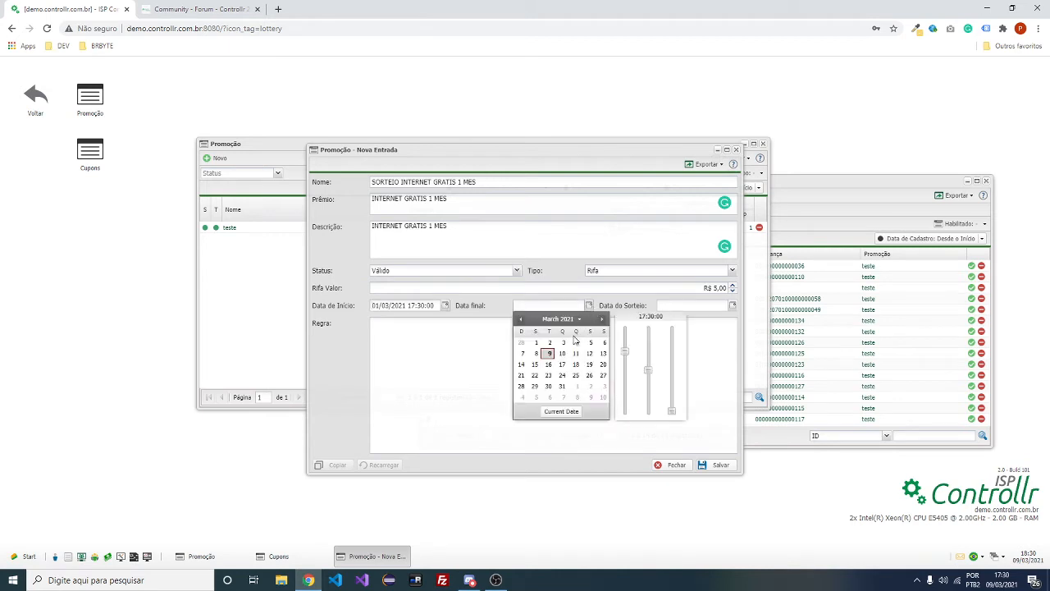
left_click(564, 362)
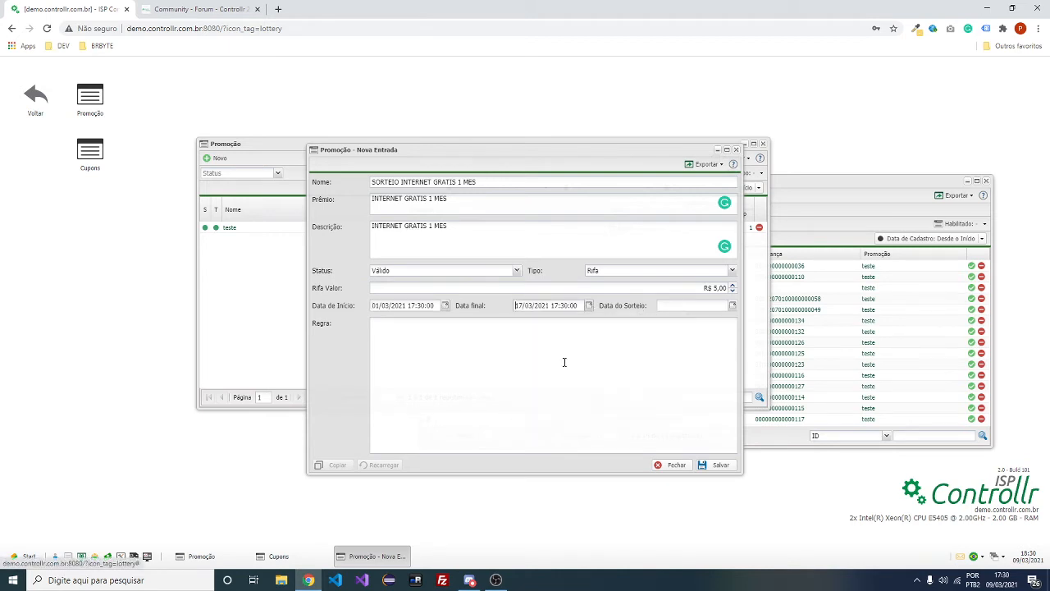
left_click(733, 305)
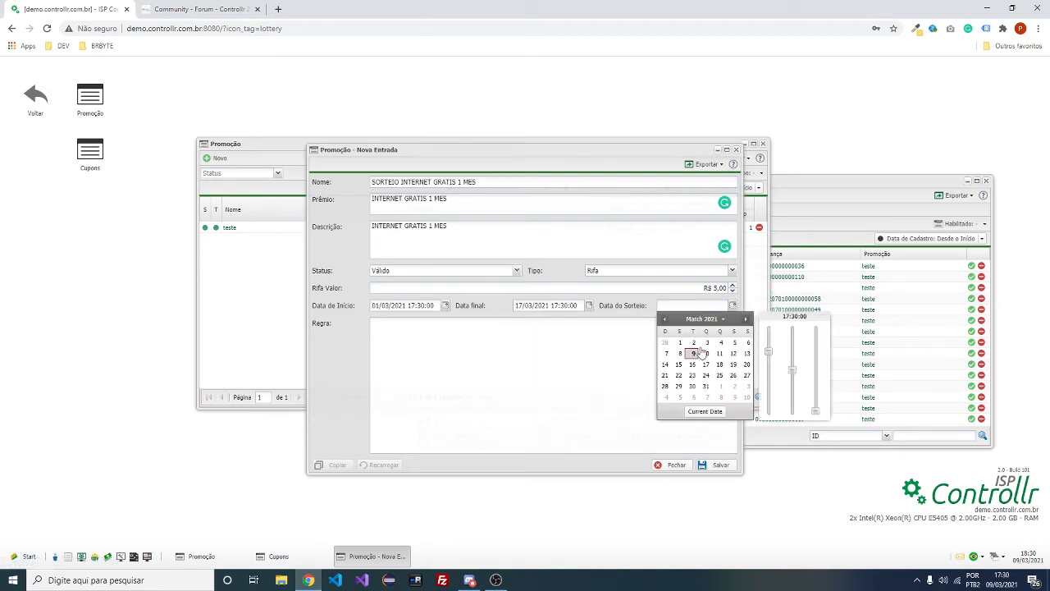
left_click(745, 365)
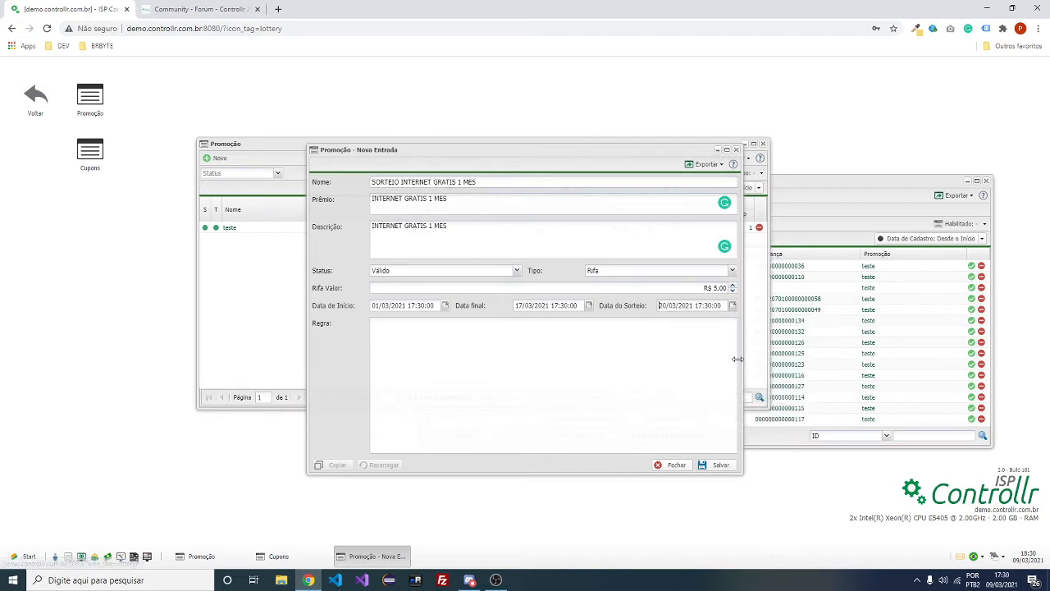
Add the rule '- cliente tem que pagar dia' and save the promotion
left_click(643, 393)
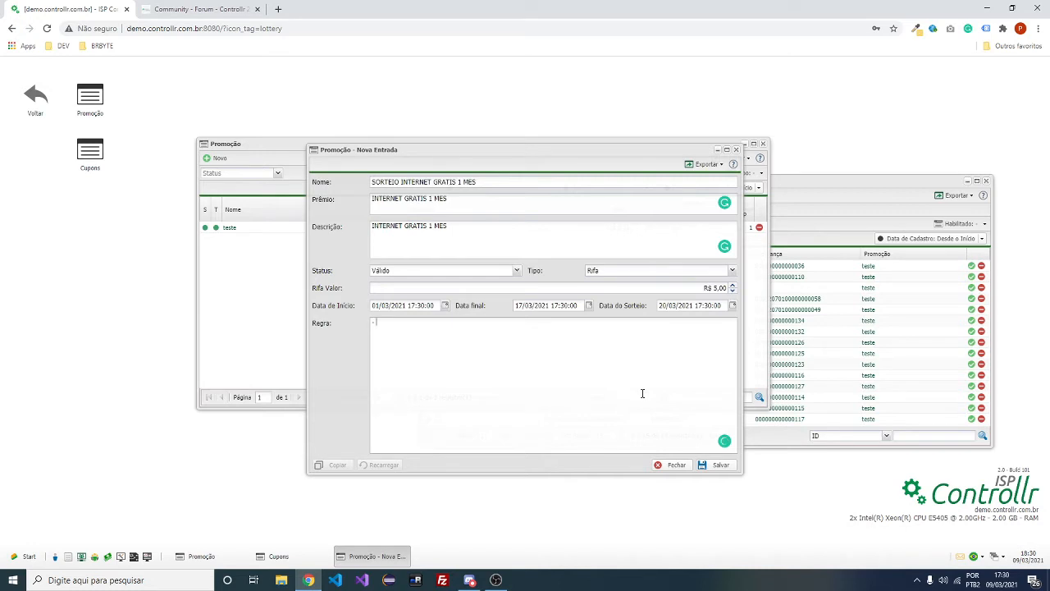
type("- cliente tem que pagar dia")
left_click(720, 464)
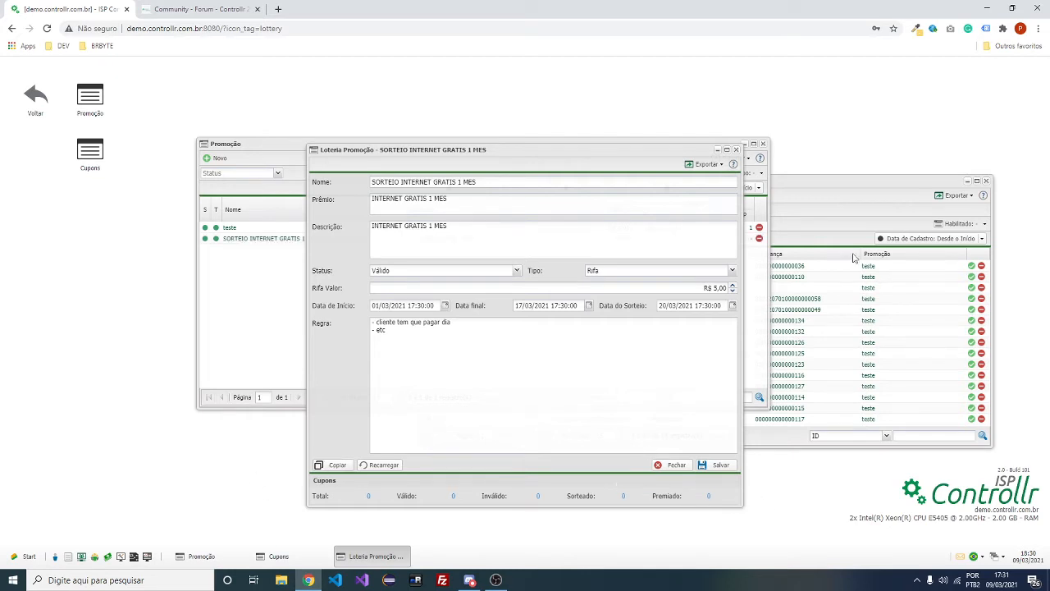
left_click(818, 181)
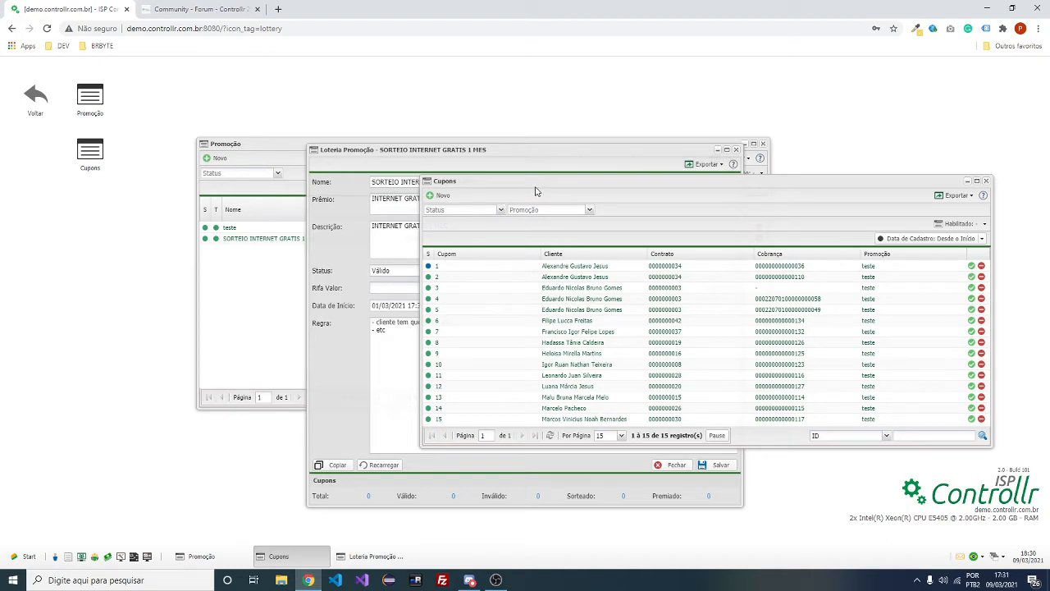
Start a new coupon with status Válido and assign it to a client
left_click_drag(505, 179, 531, 172)
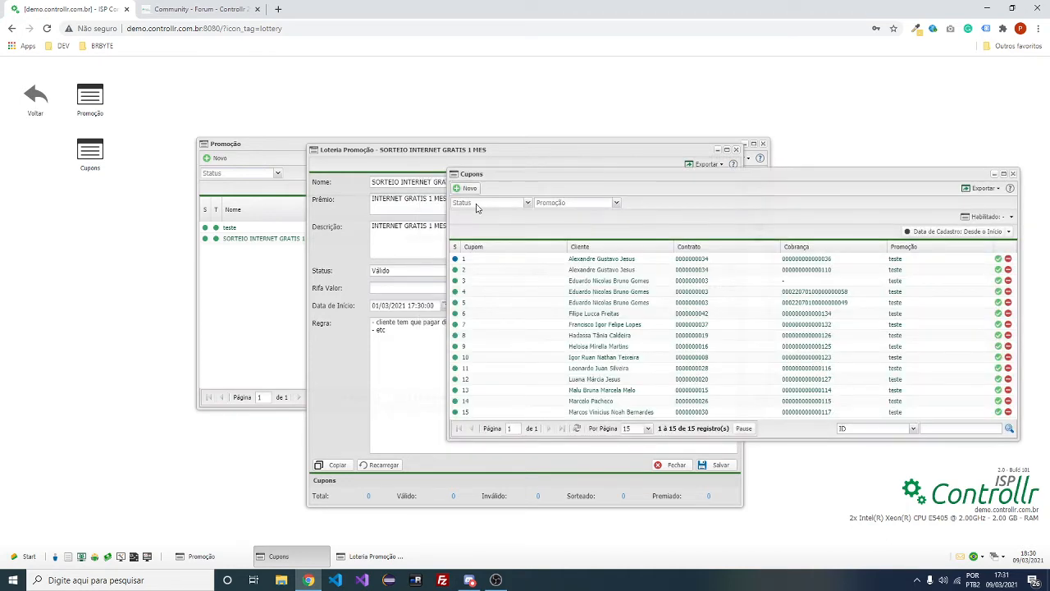
left_click(469, 188)
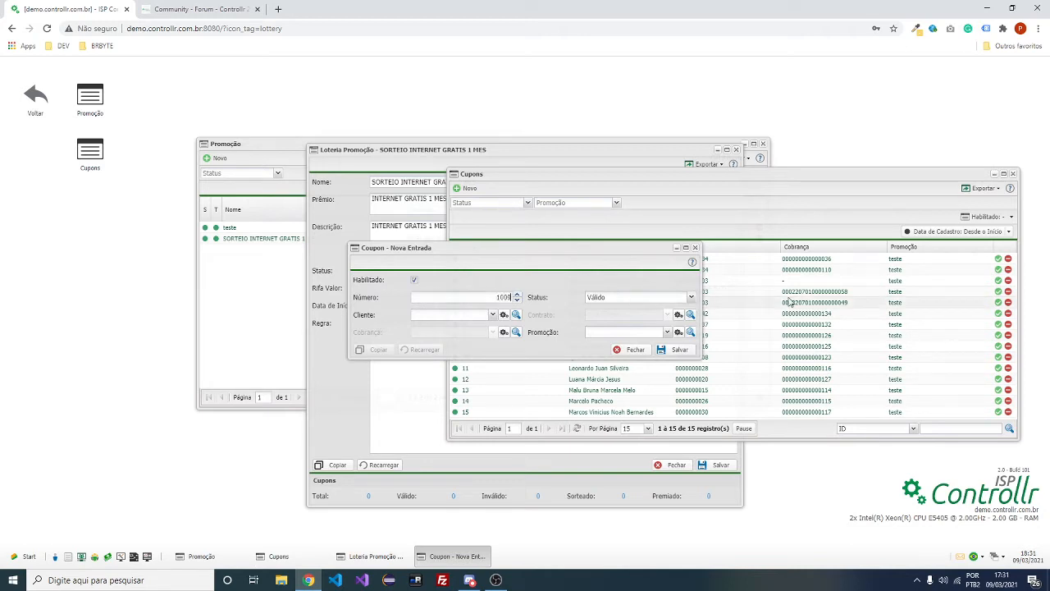
left_click(630, 298)
left_click(631, 299)
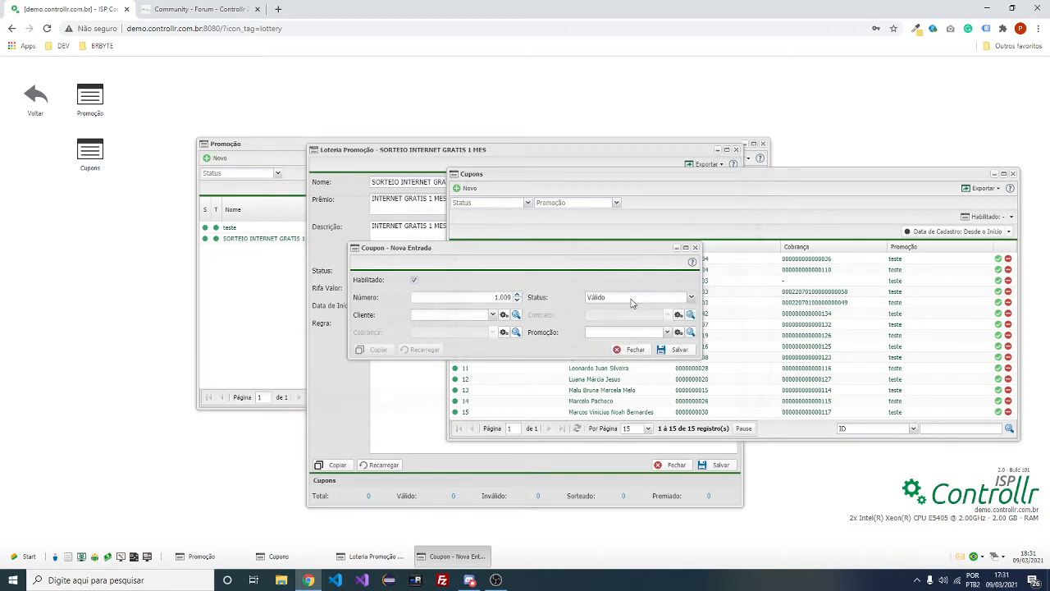
left_click(493, 314)
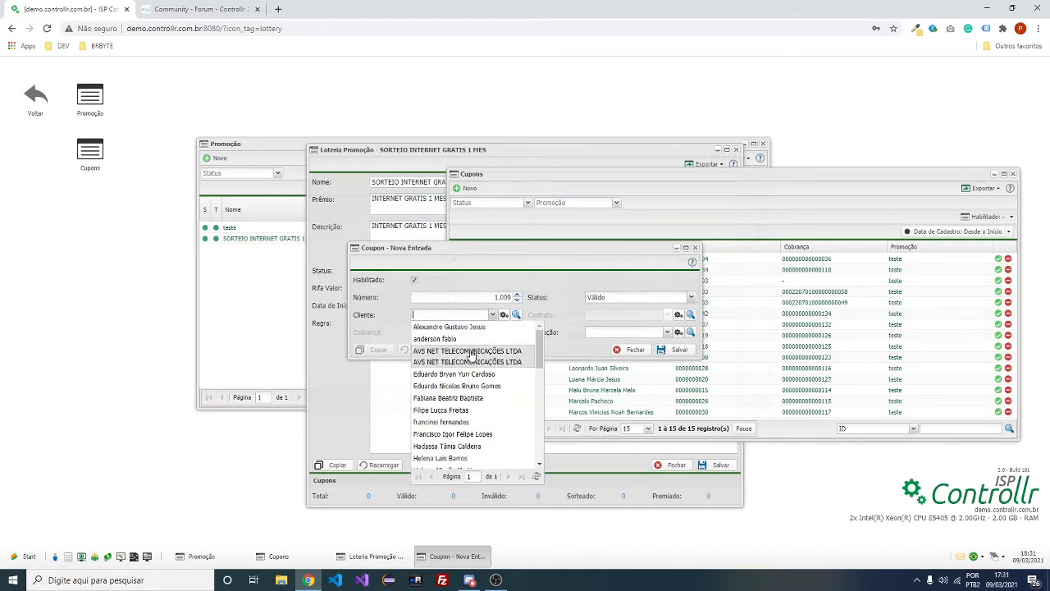
left_click(471, 376)
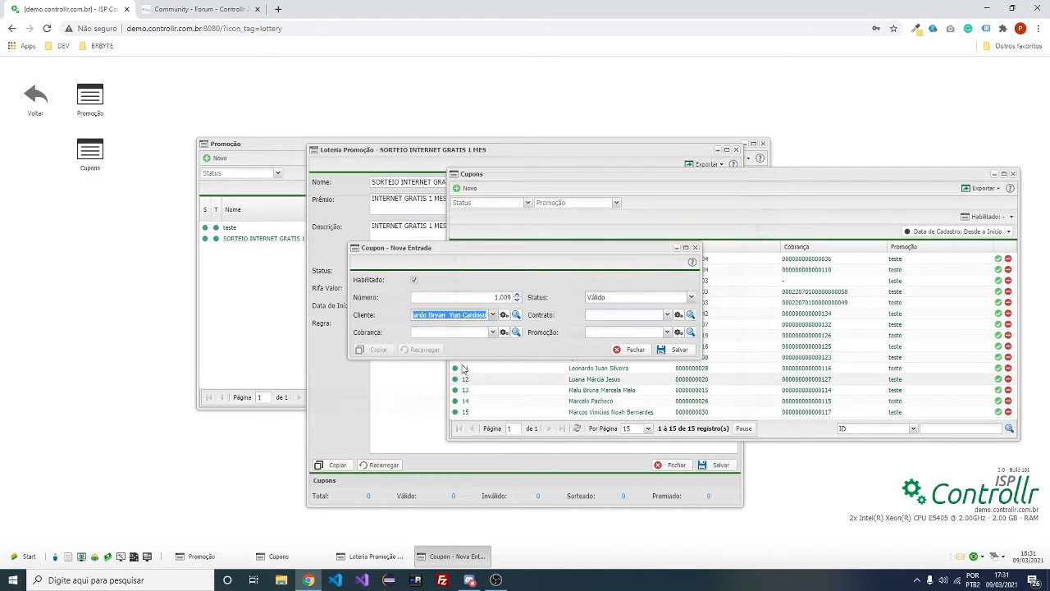
Link the coupon to the client's contract, R$ 131.71 invoice and SORTEIO INTERNET GRATIS 1 MES, then save
left_click(665, 316)
left_click(620, 324)
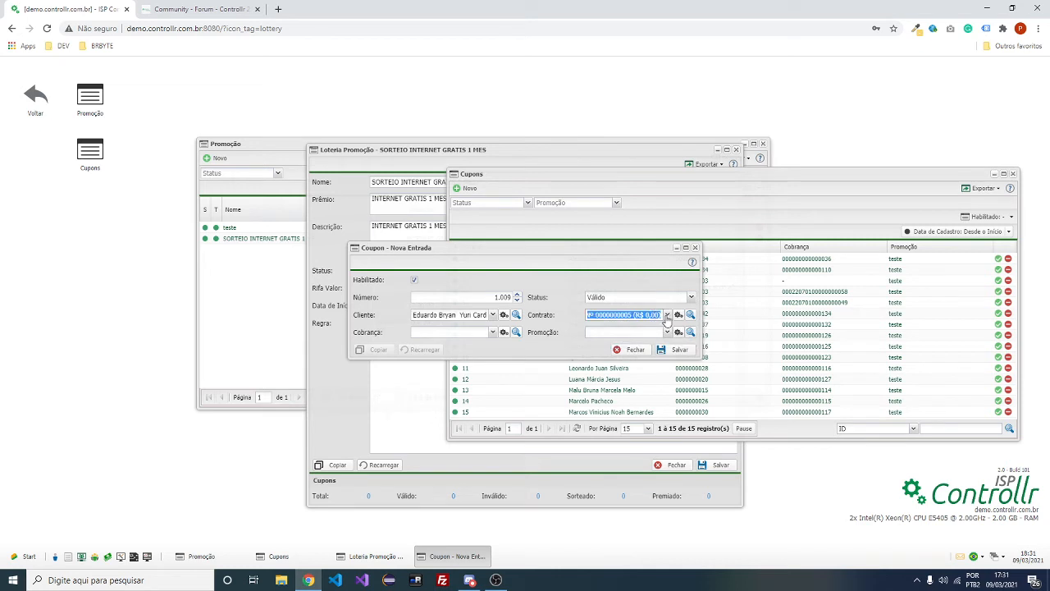
left_click(493, 332)
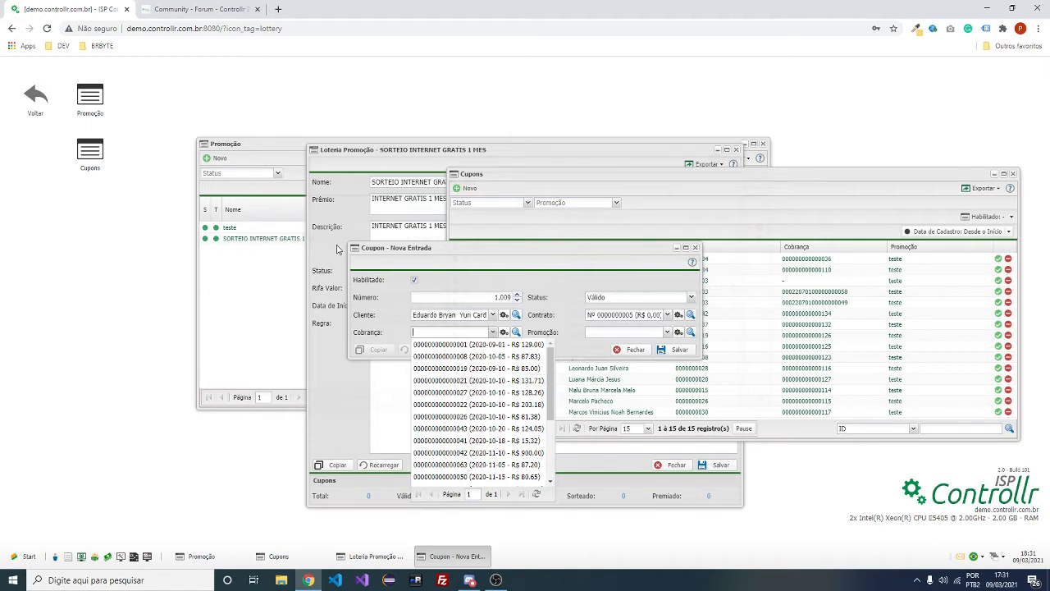
left_click(474, 380)
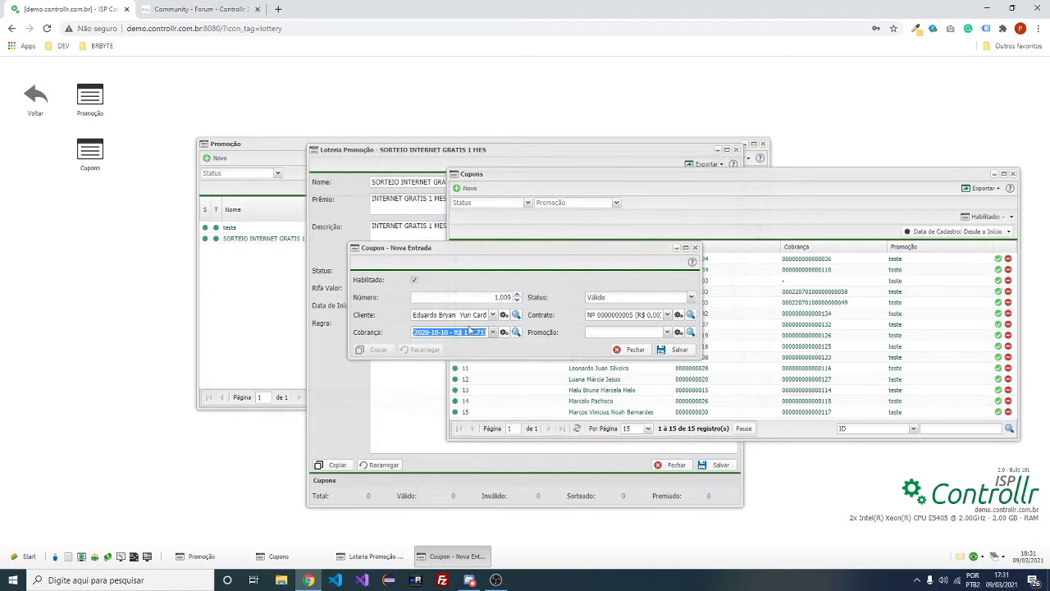
left_click(667, 332)
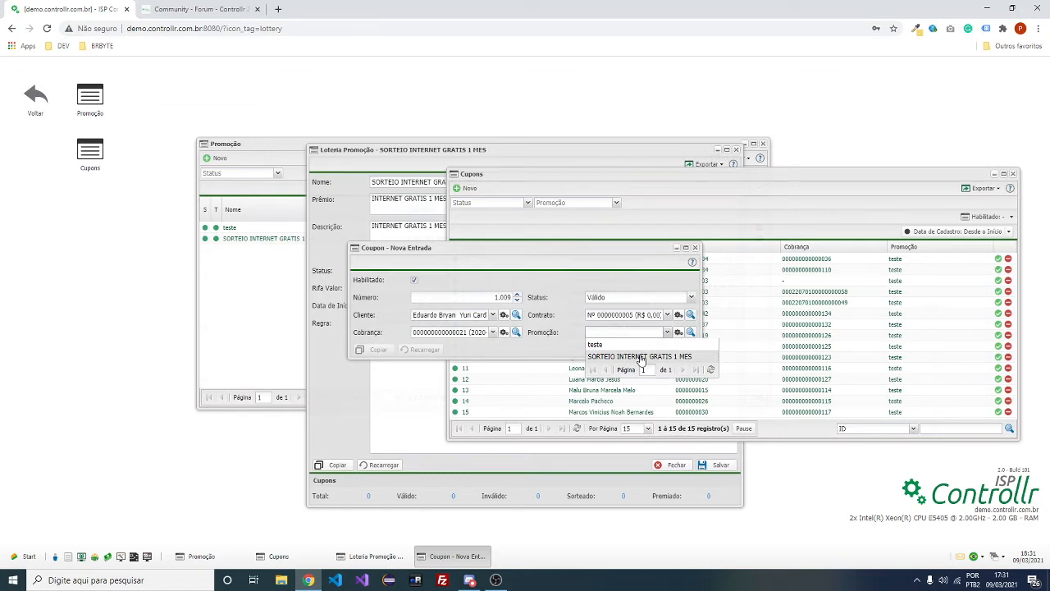
left_click(640, 359)
left_click(684, 351)
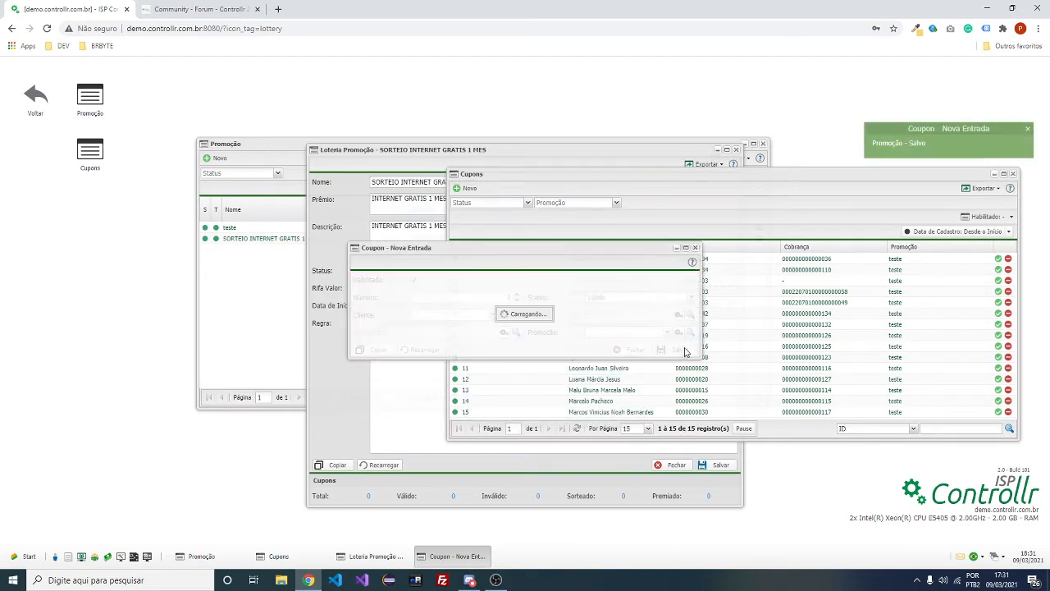
Close the coupon, Cupons list, promotion details and promotions list
left_click_drag(401, 248, 566, 249)
left_click(863, 246)
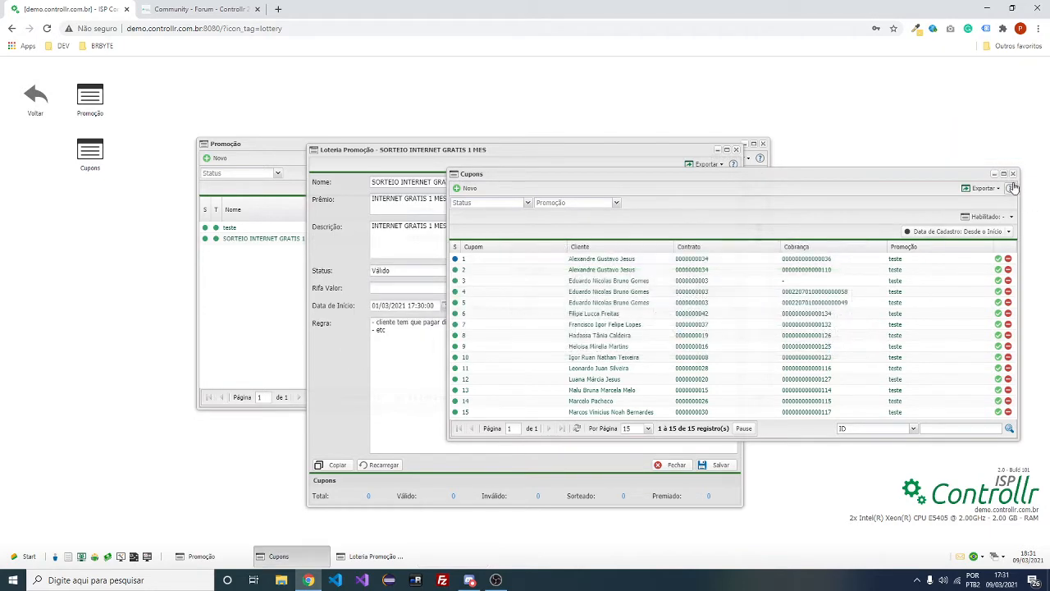
left_click(1013, 174)
left_click(736, 149)
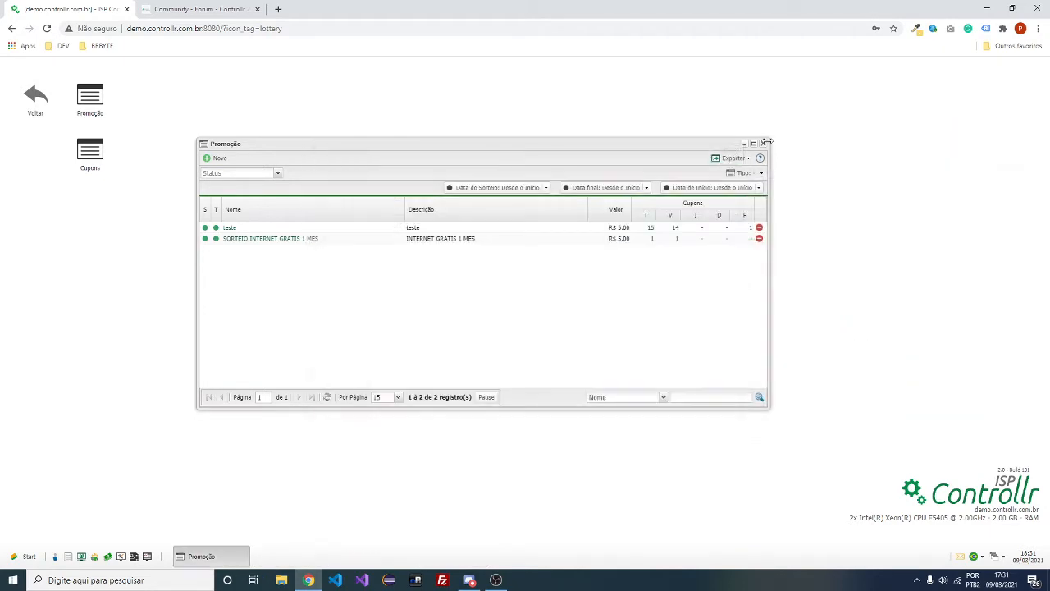
left_click(764, 144)
In Financeiro > Cobranças, select all invoices and choose Ações > Gerar Cupom
left_click(33, 100)
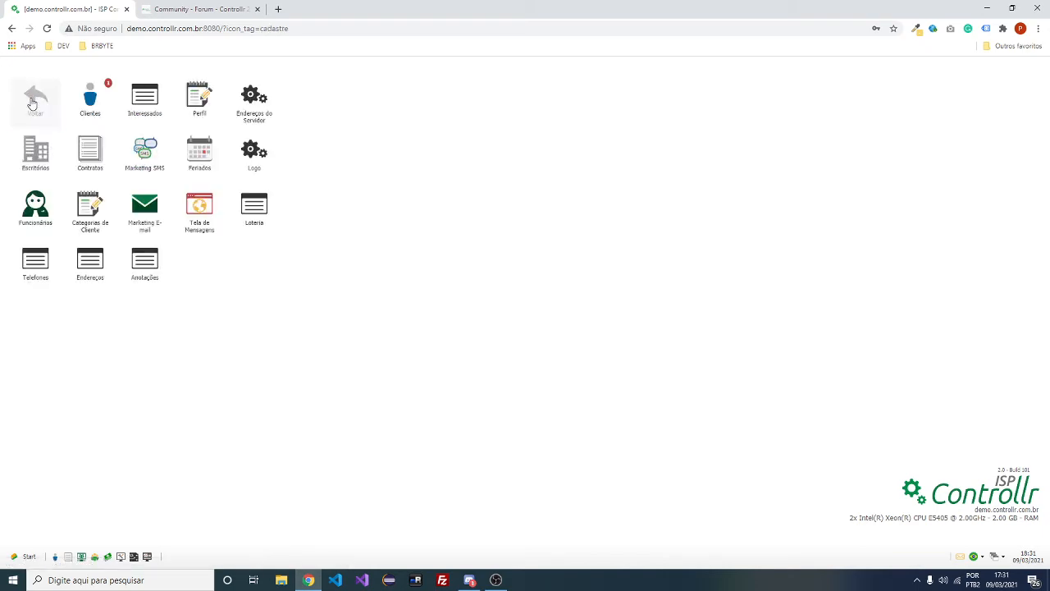
left_click(144, 95)
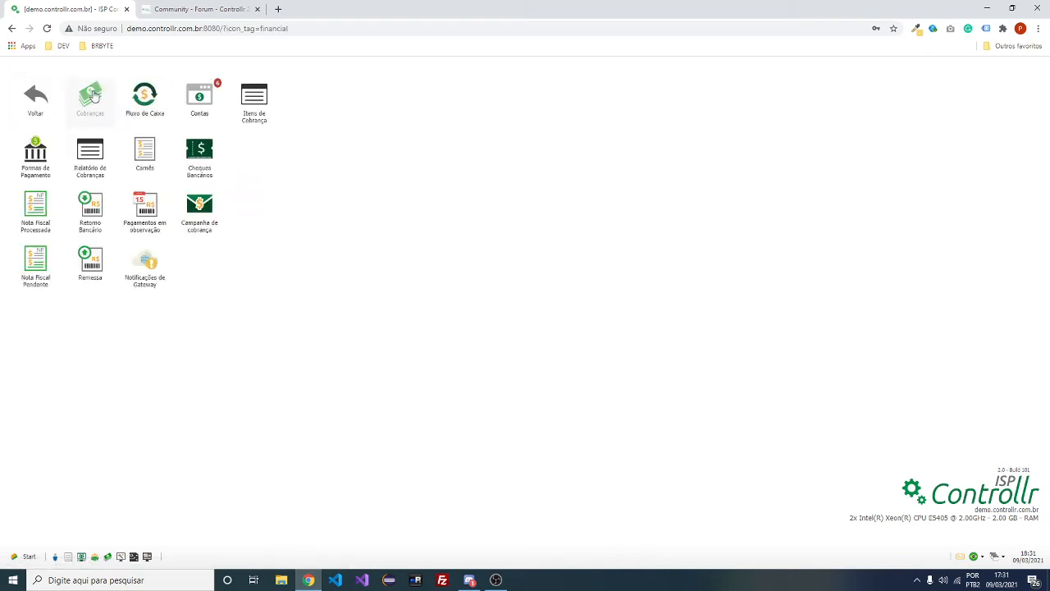
left_click(92, 96)
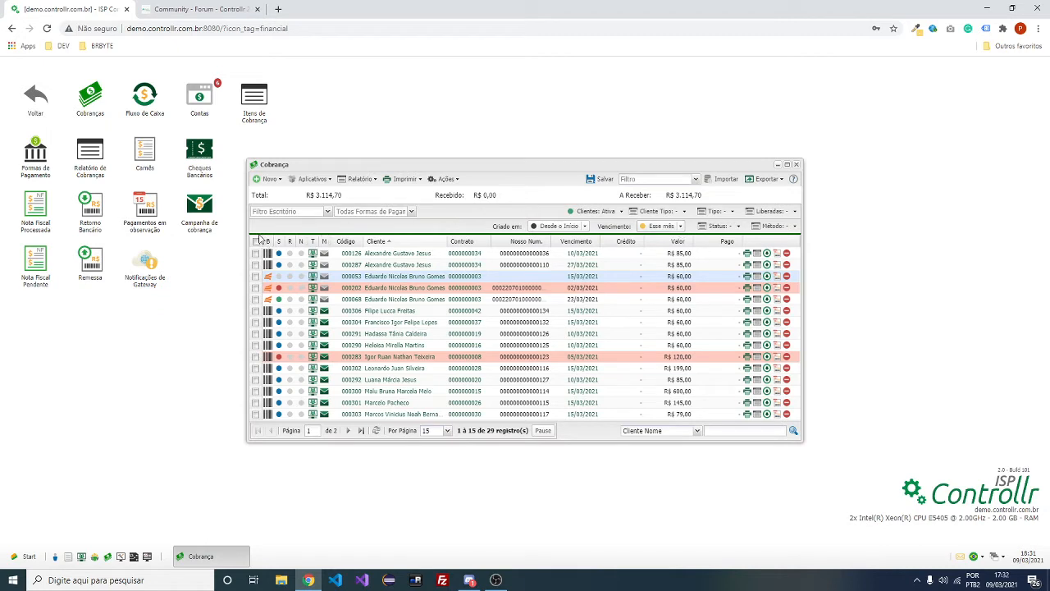
left_click(256, 241)
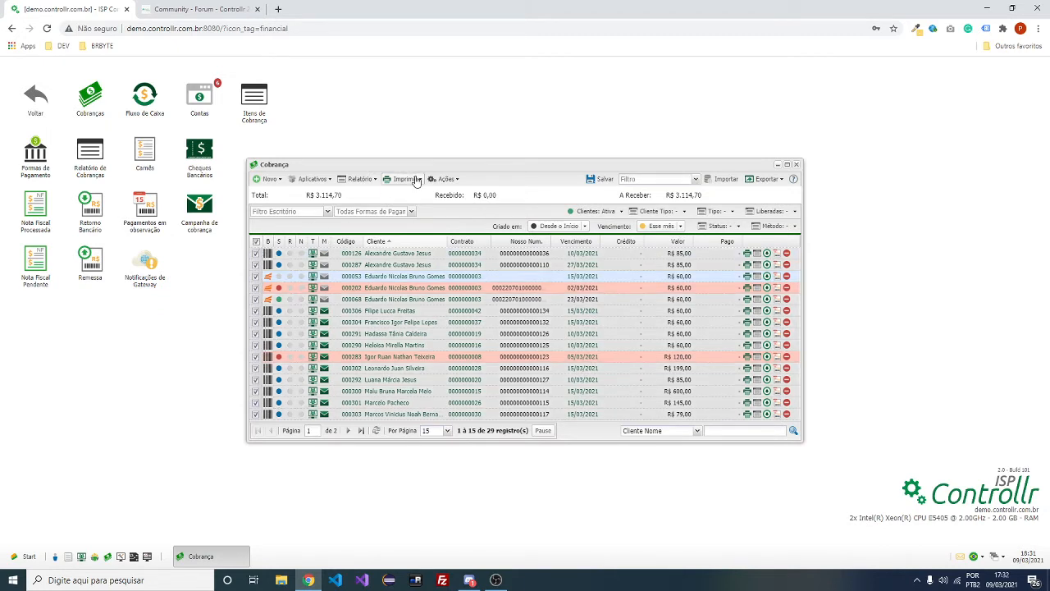
left_click(450, 179)
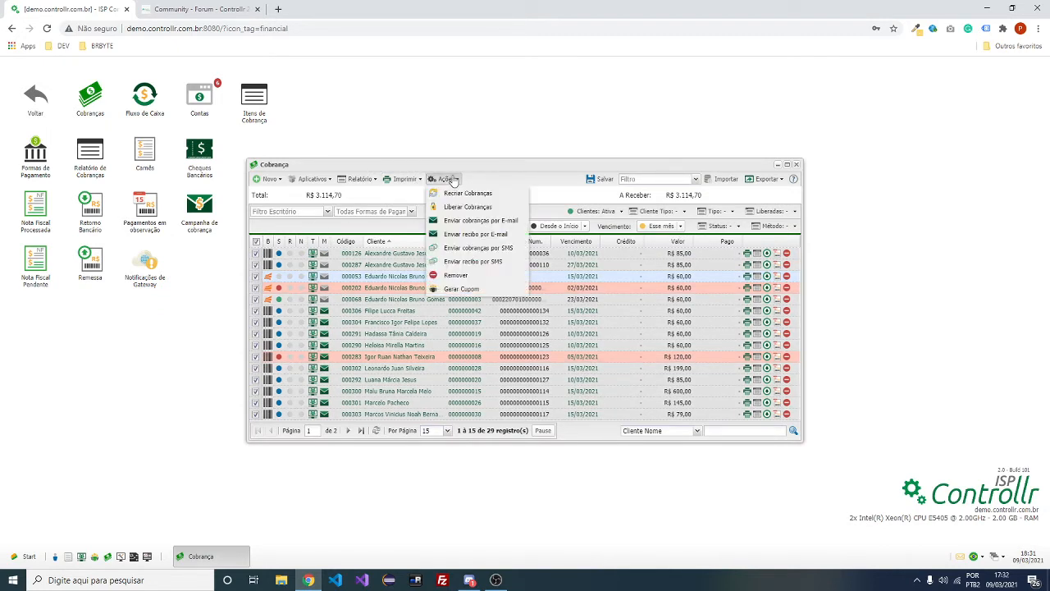
left_click(466, 288)
Generate coupons for the selected invoices under SORTEIO INTERNET GRATIS 1 MES, confirming with Sim
left_click_drag(443, 149, 641, 82)
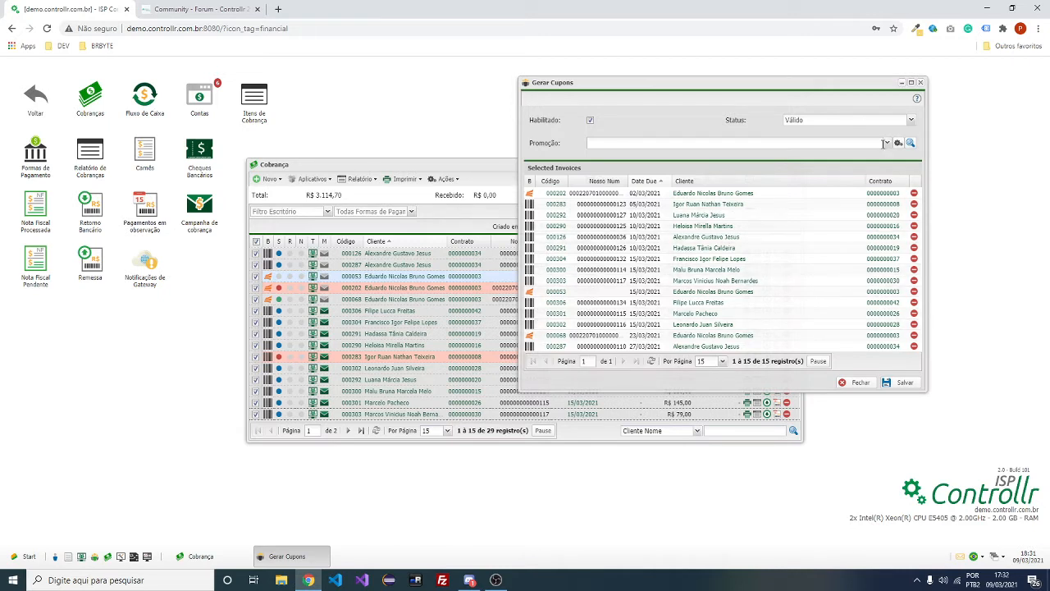
left_click(885, 143)
left_click(613, 157)
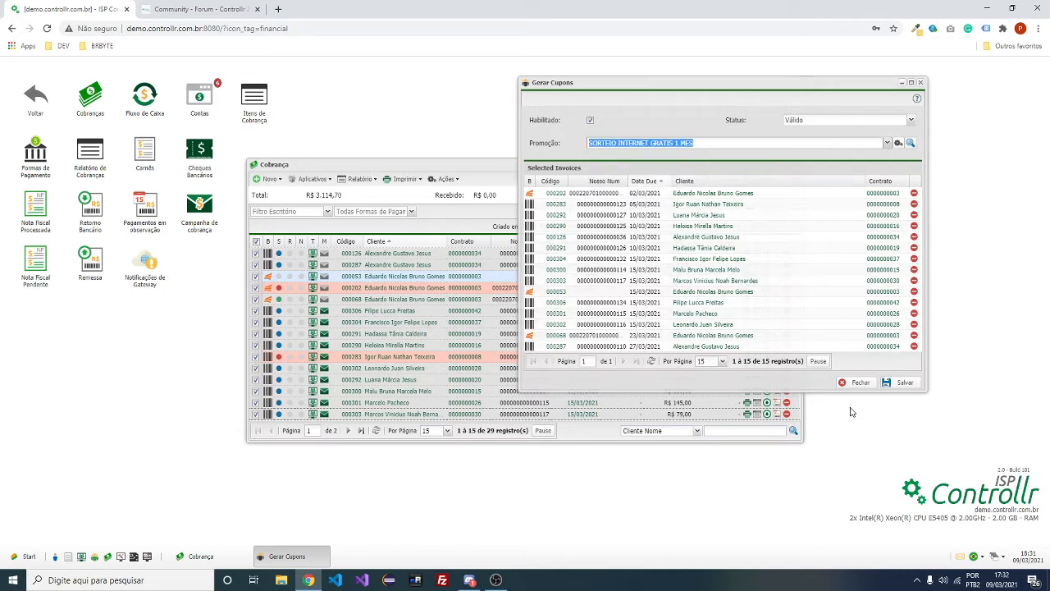
left_click(911, 382)
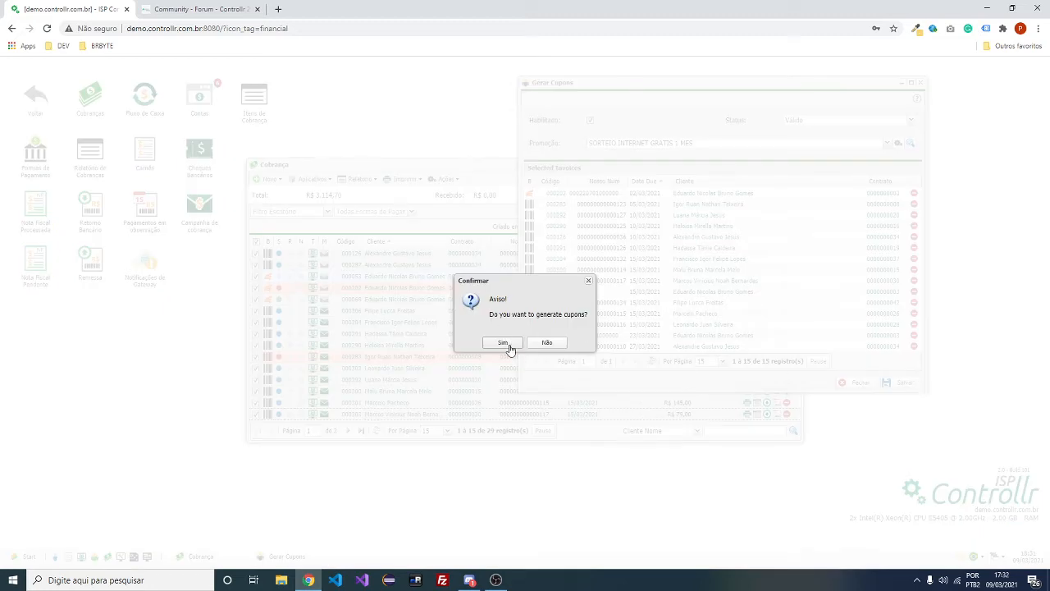
left_click(502, 343)
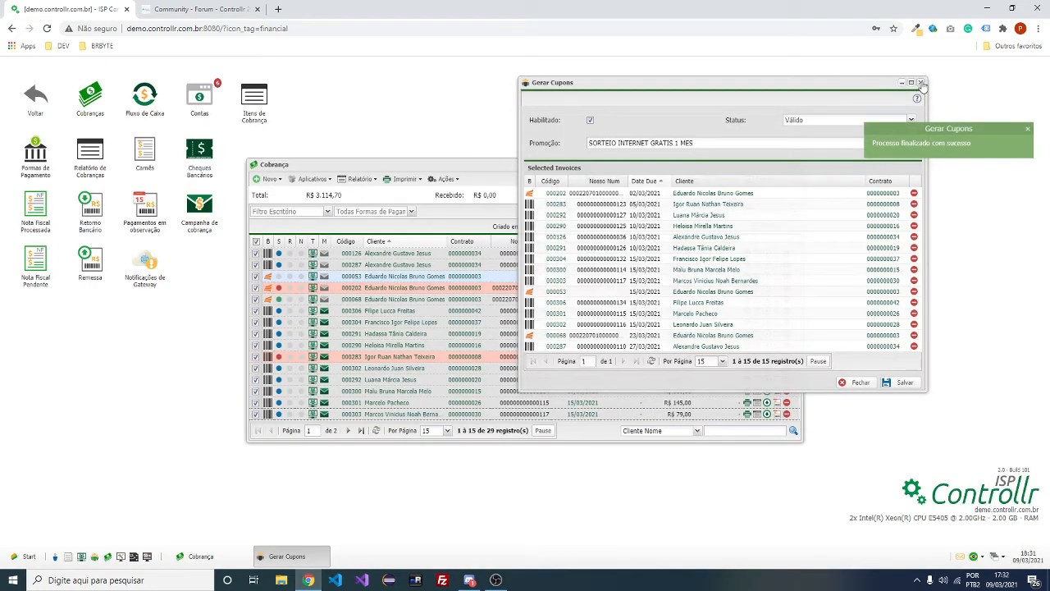
Close the billing windows and open the Cupons list under Cadastros > Loteria
left_click(920, 82)
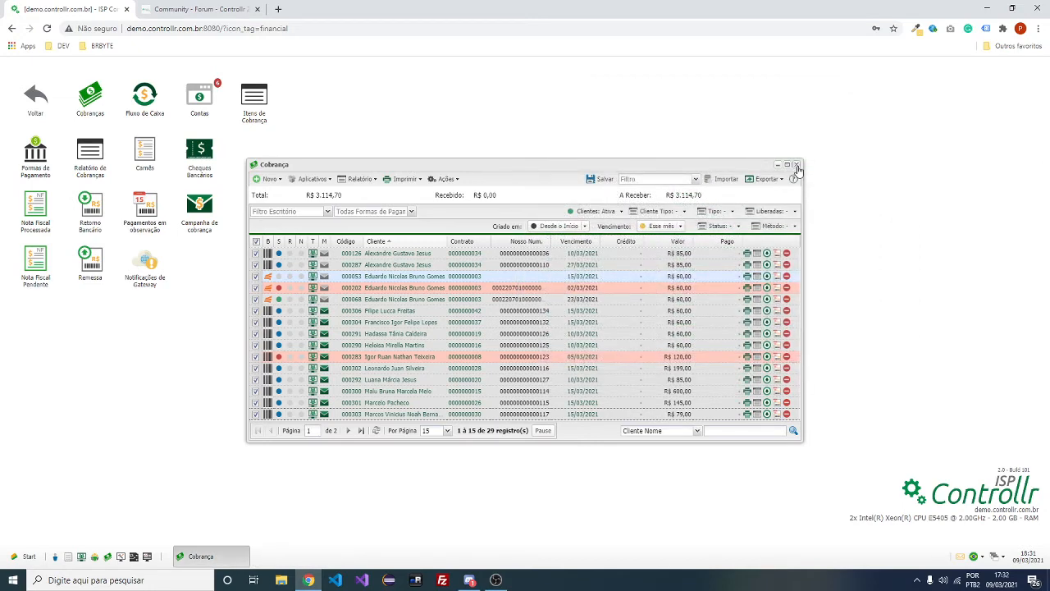
left_click(792, 167)
left_click(35, 98)
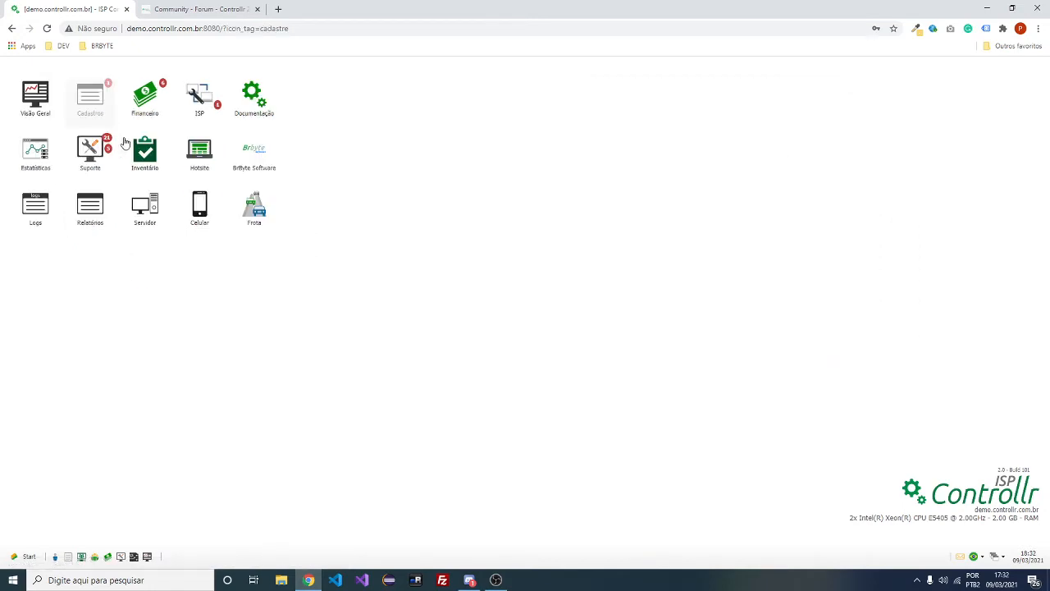
left_click(253, 207)
left_click(106, 151)
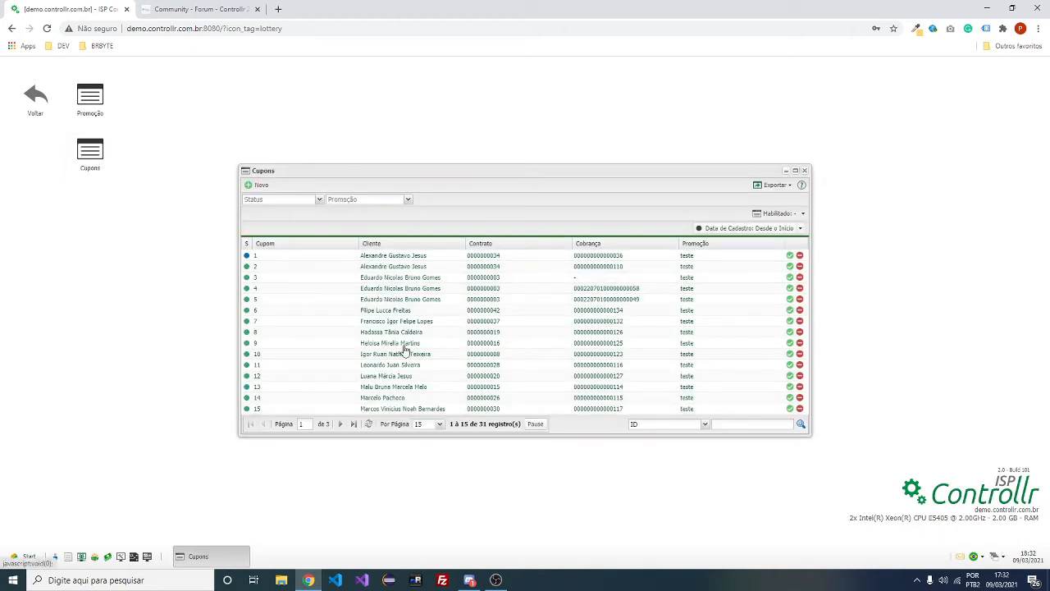
Check the coupon pages, then set SORTEIO INTERNET GRATIS 1 MES to Sorteado and save
left_click(354, 424)
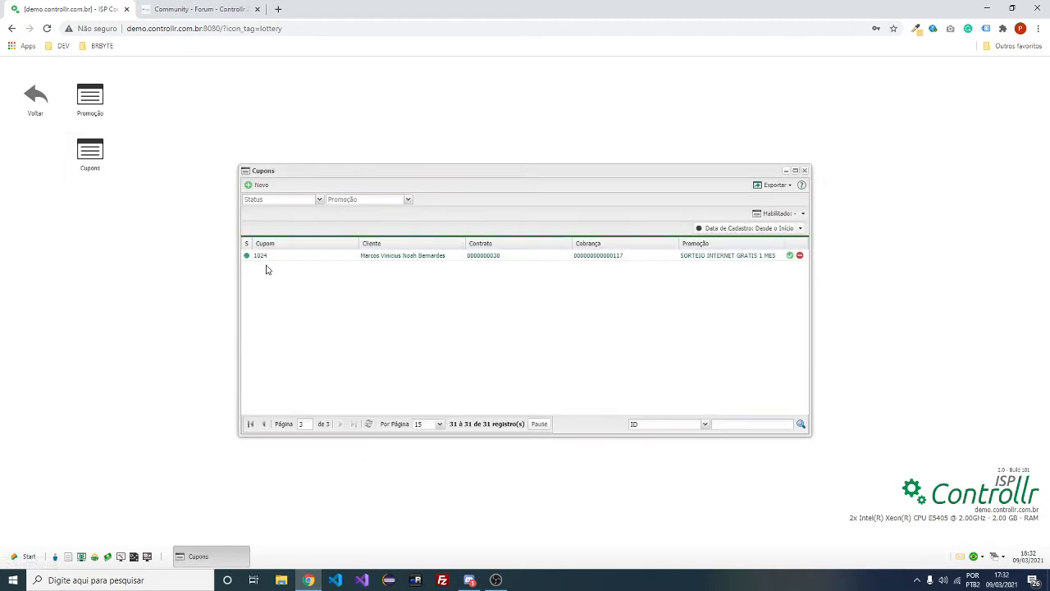
left_click(250, 423)
left_click(90, 115)
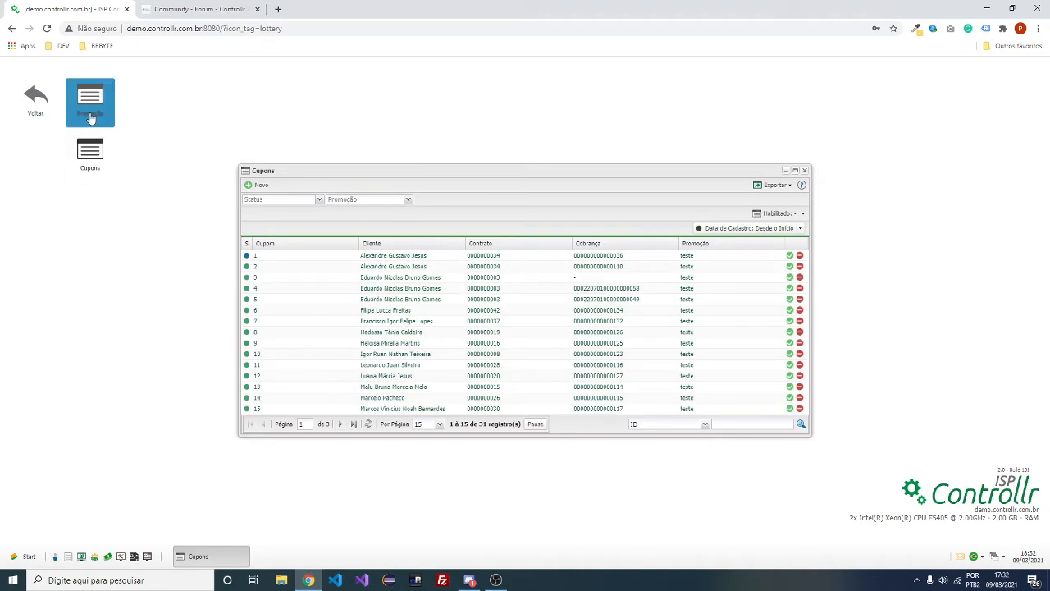
double_click(282, 265)
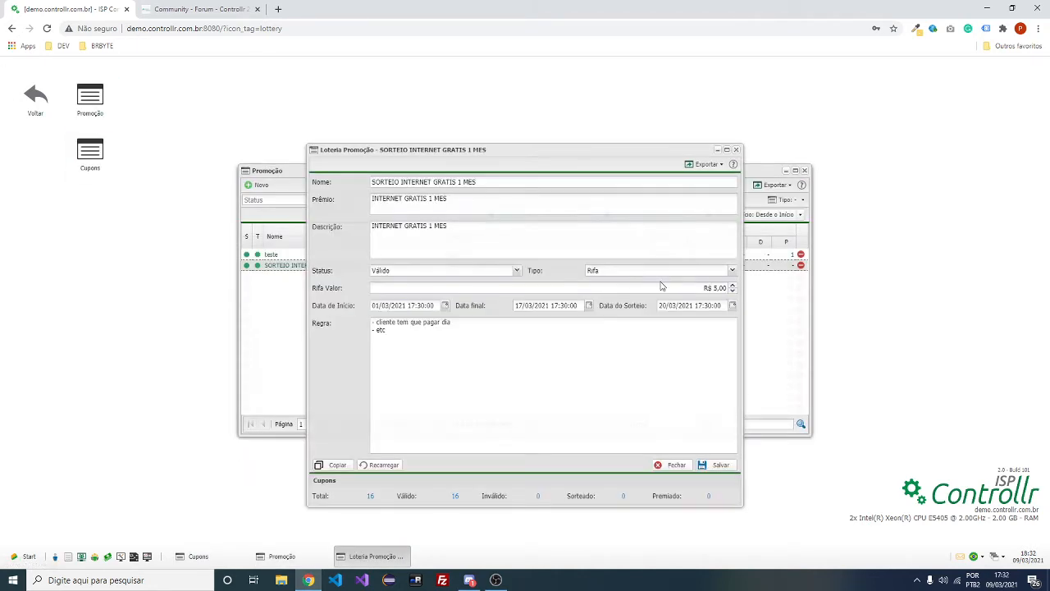
left_click(493, 273)
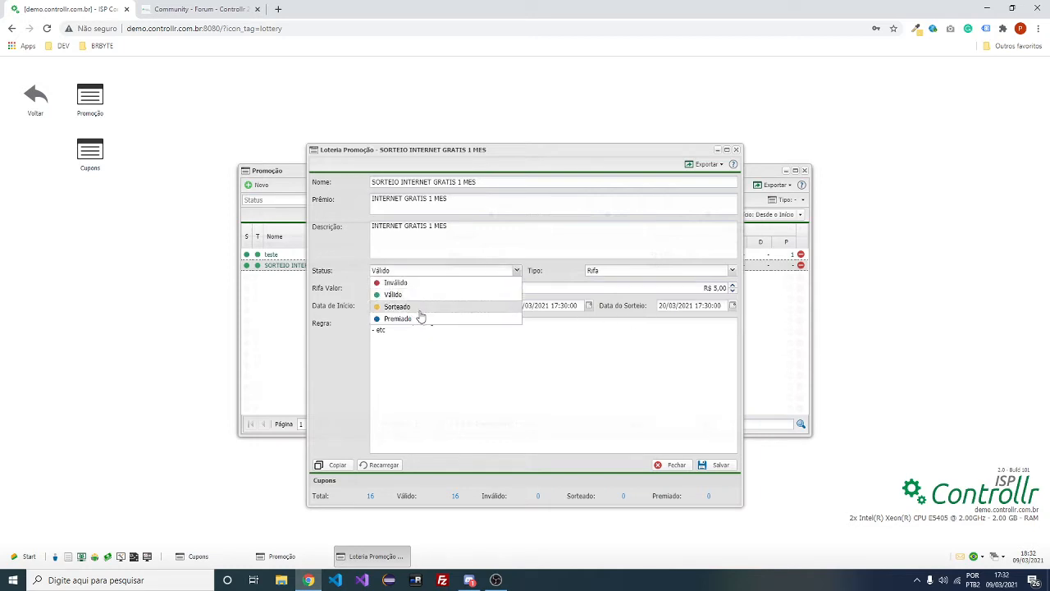
left_click(413, 306)
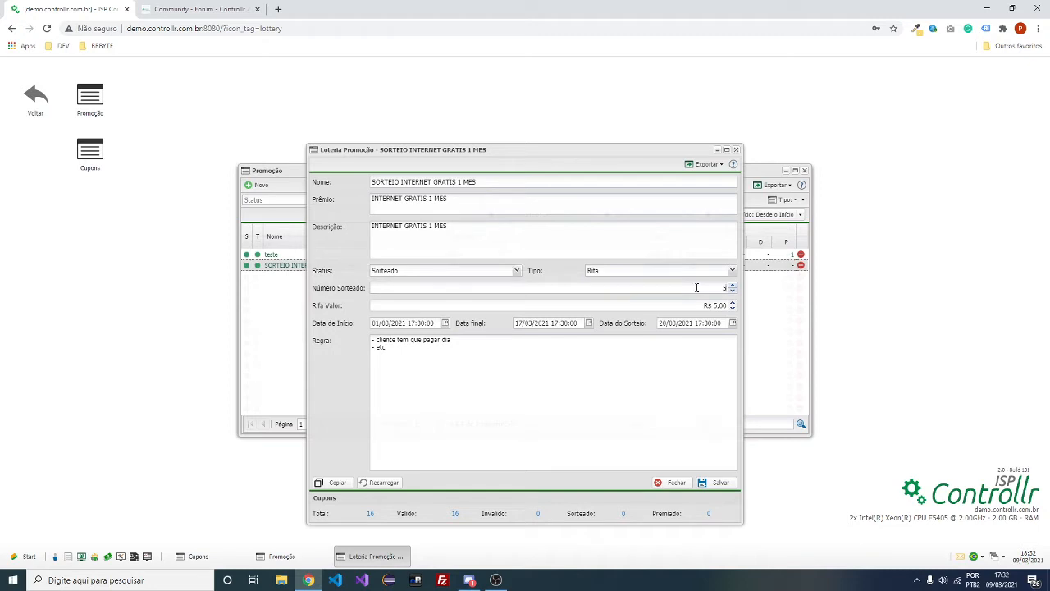
left_click(723, 484)
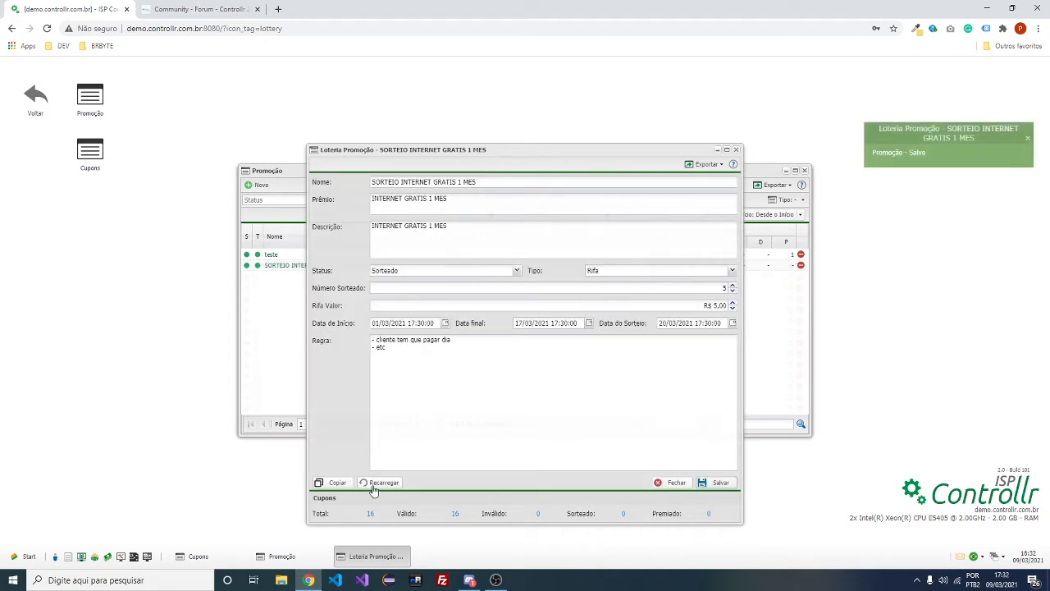
Reload the promotion and review the promotions and coupons lists
left_click(375, 485)
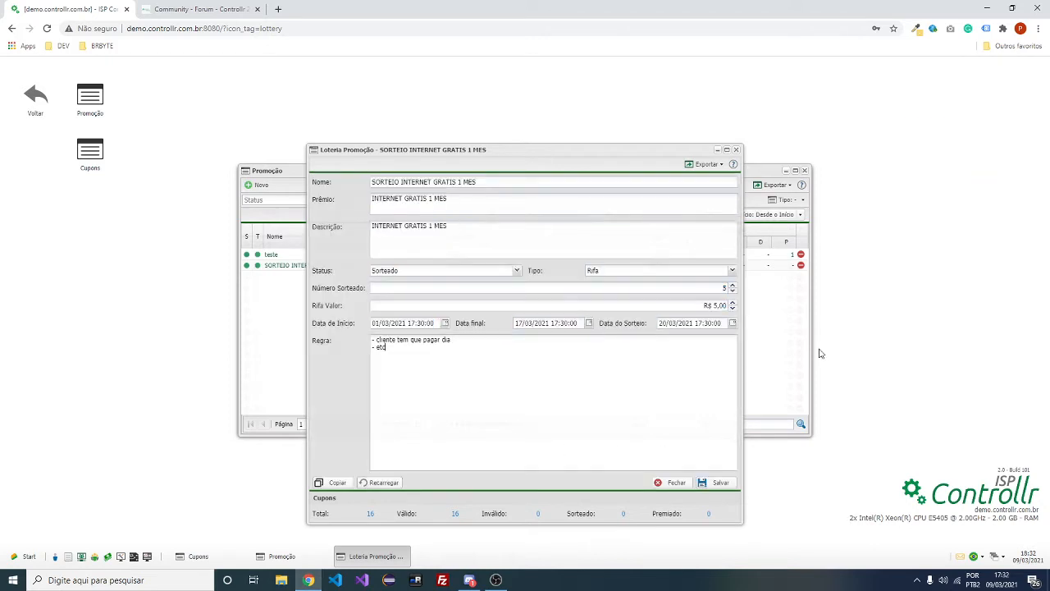
left_click(764, 349)
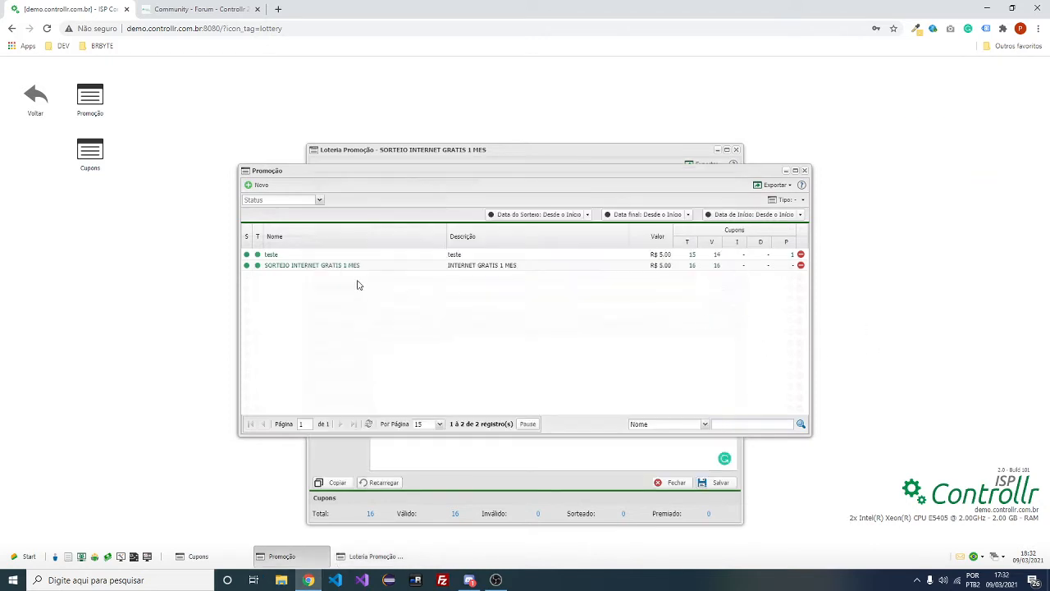
left_click(90, 156)
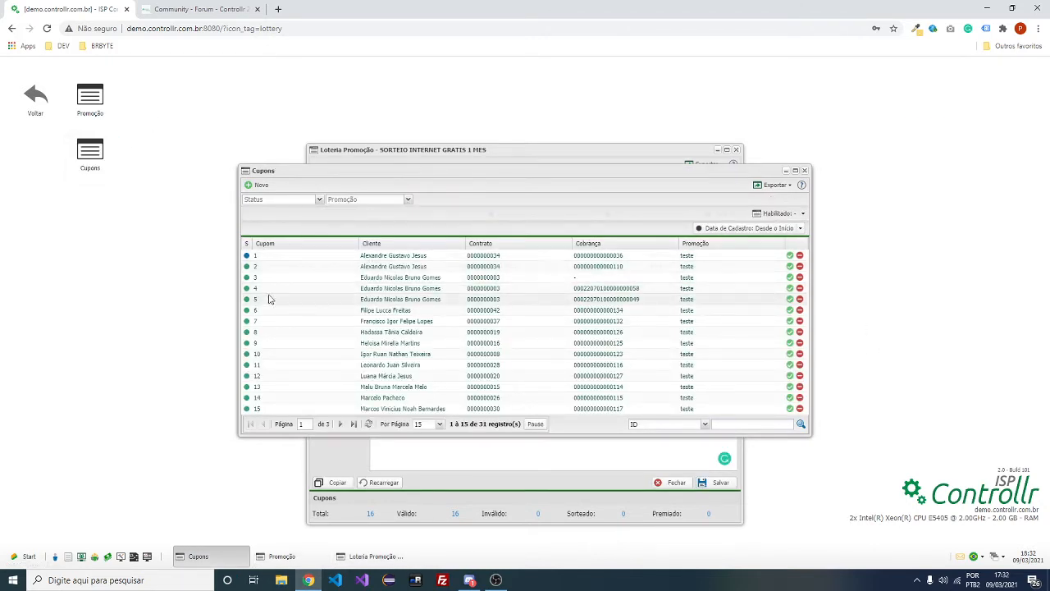
mouse_move(247, 302)
left_click(439, 145)
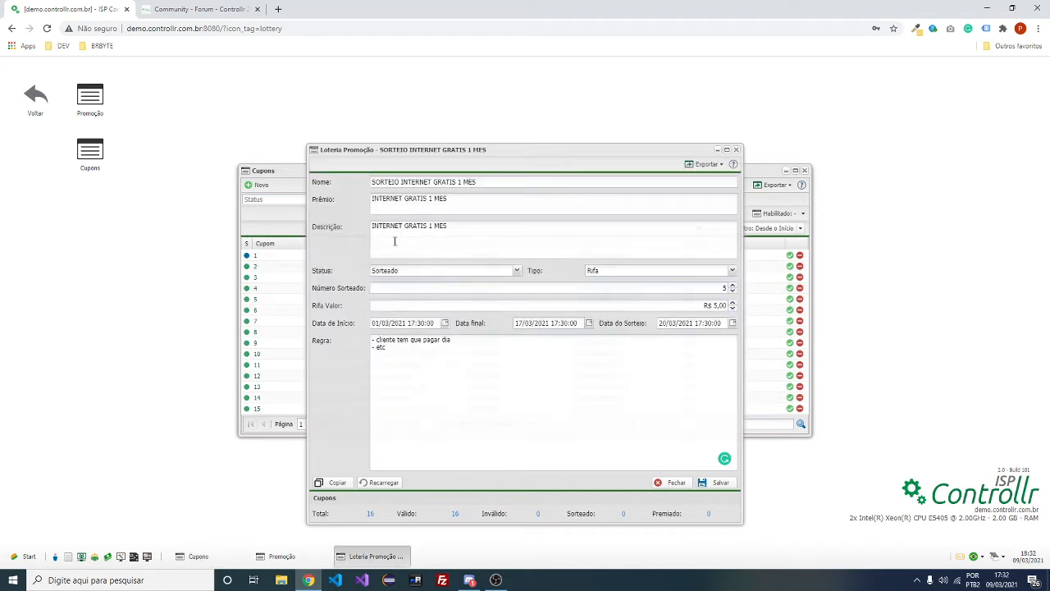
Change the promotion status to Premiado, save, and close all lottery windows
left_click(483, 277)
left_click(440, 315)
left_click(719, 483)
left_click(737, 150)
left_click(804, 171)
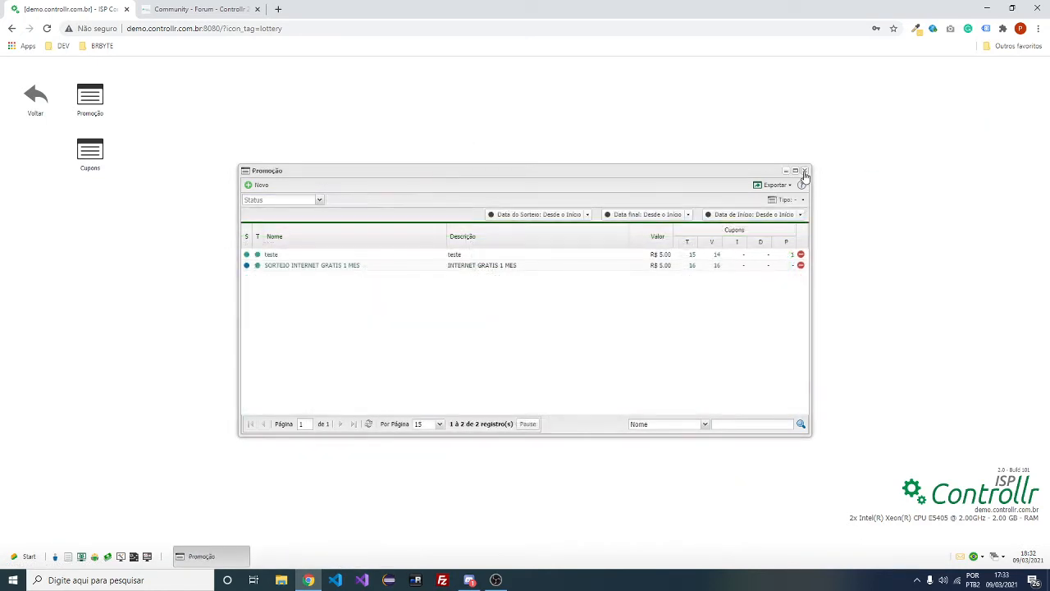
left_click(804, 171)
Switch to the forum changelog and highlight the Contrato entries
left_click(33, 96)
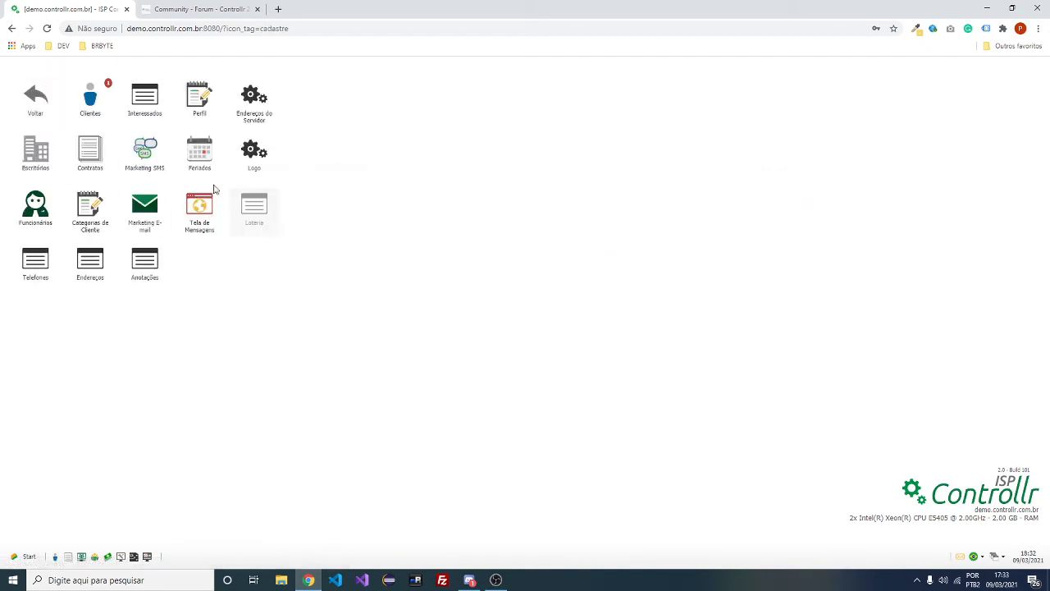
left_click(197, 9)
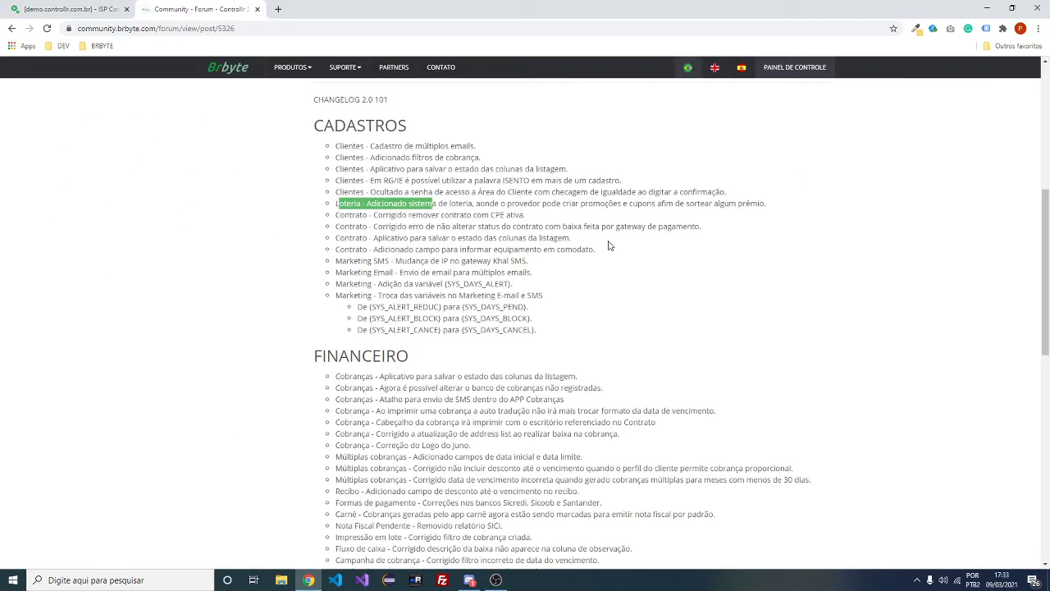
left_click_drag(402, 214, 423, 252)
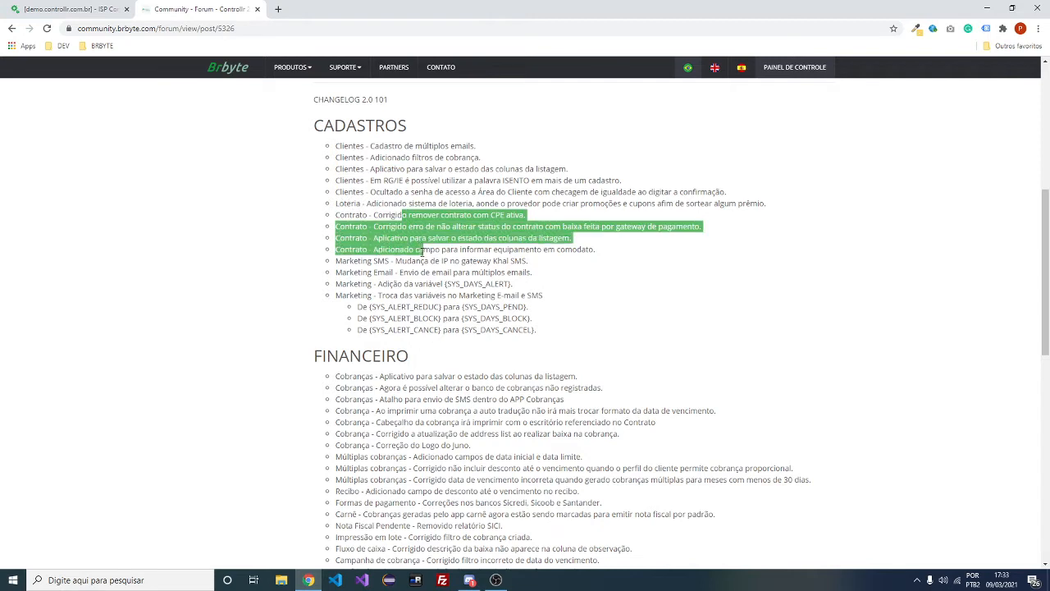
left_click(528, 244)
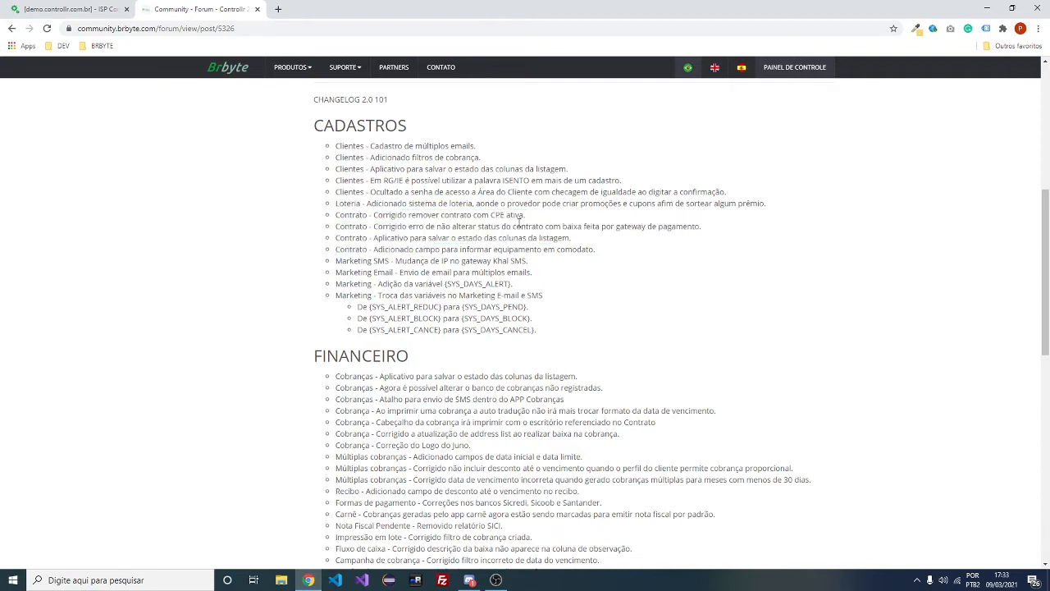
Highlight the Marketing SMS and loaned-equipment changelog entries, then return to ISP Controllr
scroll(461, 237, "down", 1)
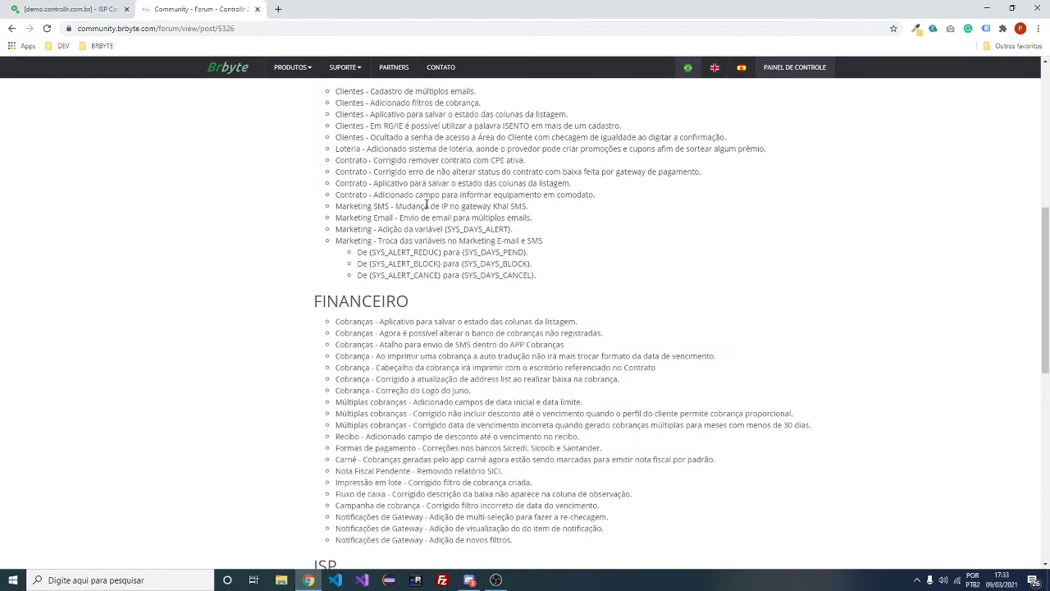
left_click_drag(396, 206, 531, 210)
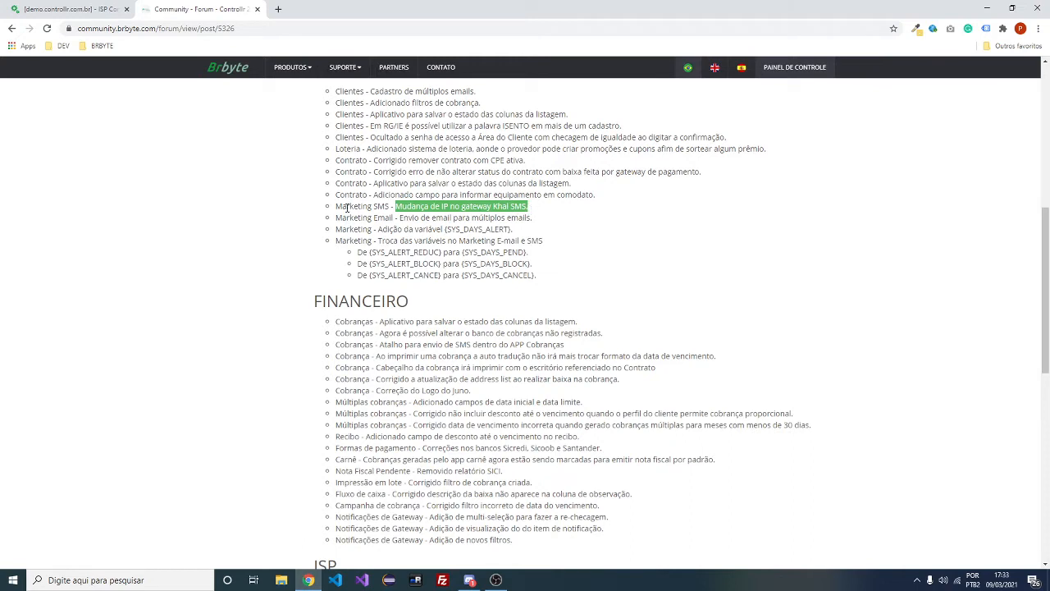
left_click_drag(336, 206, 528, 207)
scroll(601, 232, "up", 2)
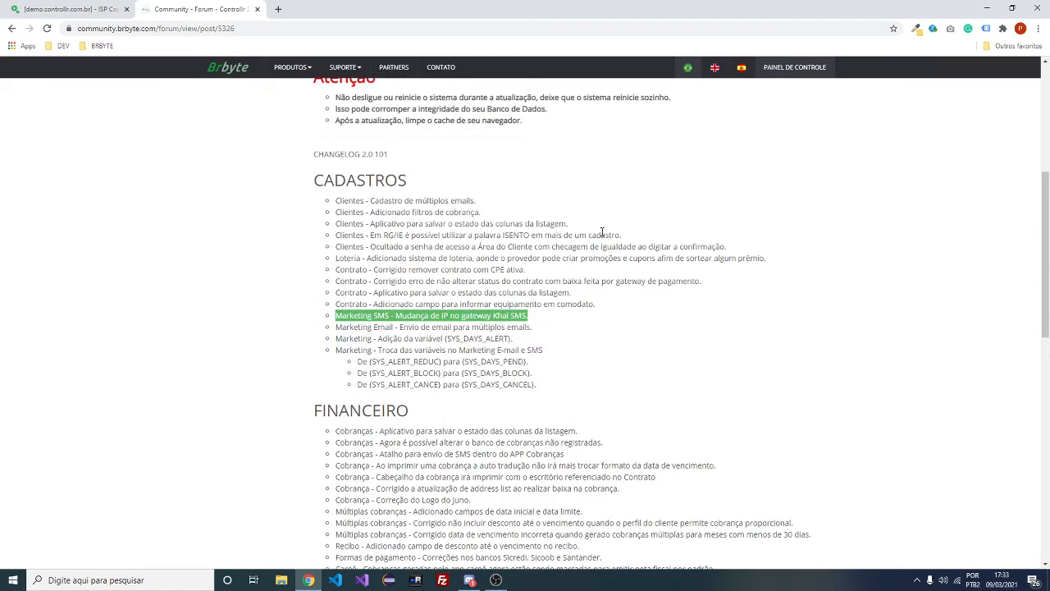
scroll(602, 233, "down", 1)
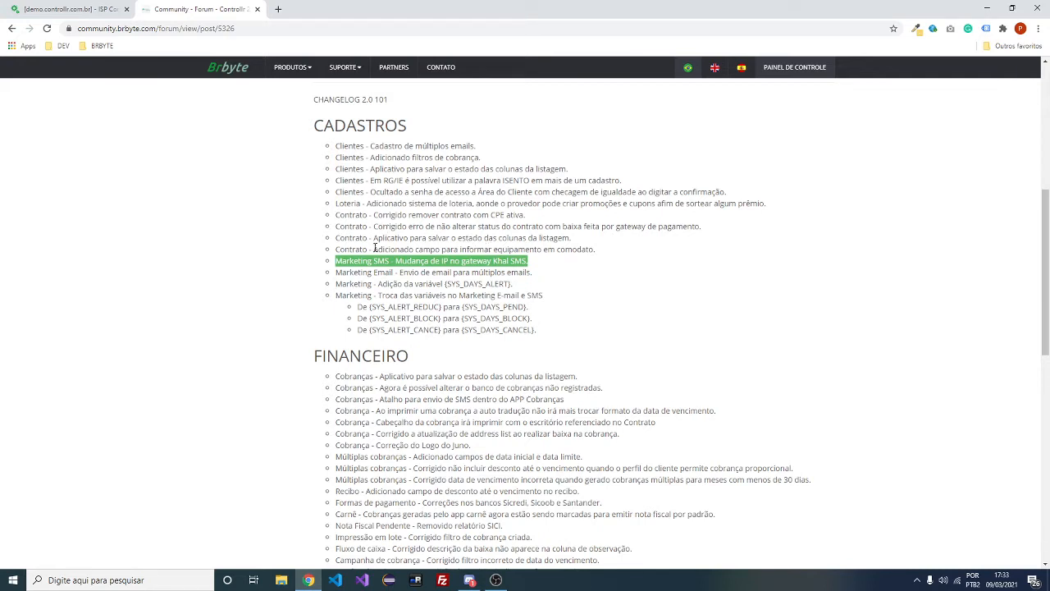
left_click_drag(374, 248, 598, 258)
left_click(486, 259)
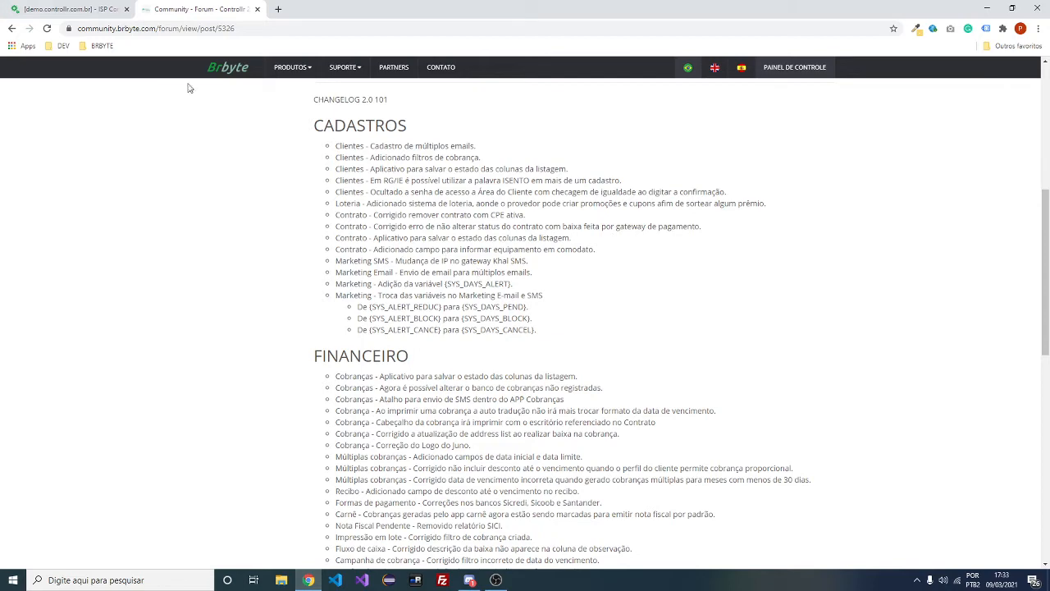
left_click(65, 9)
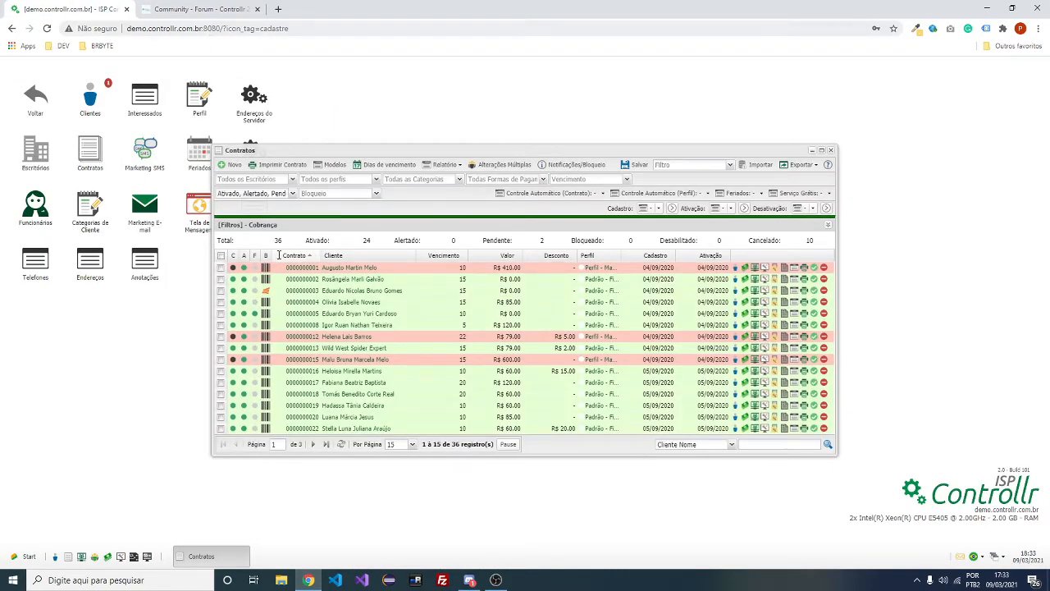
On a client's contract, add a loaned equipment entry valued 0,00 and list available equipment
left_click(307, 290)
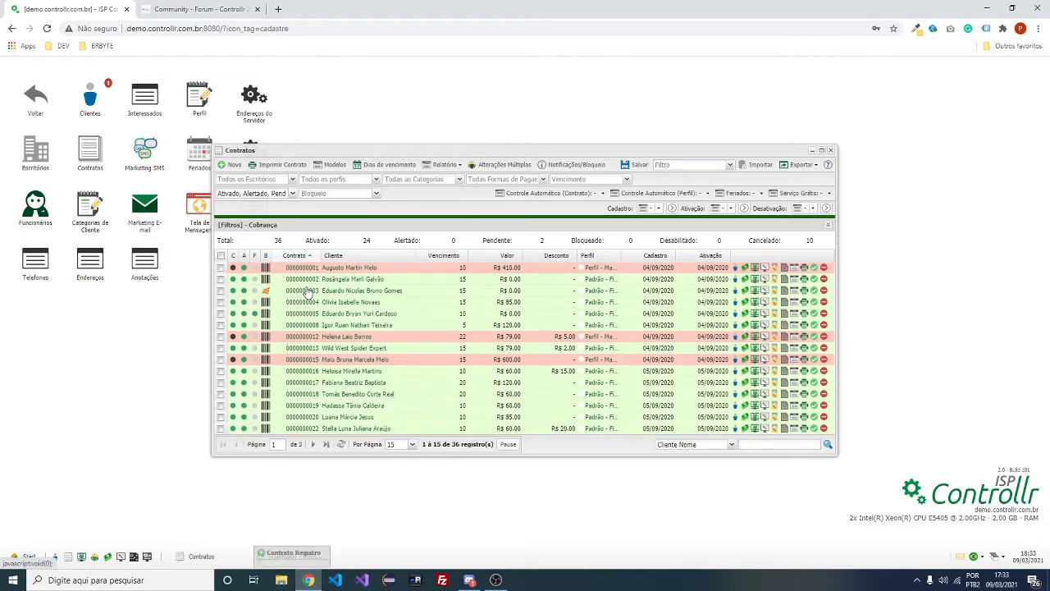
left_click(187, 8)
left_click(69, 9)
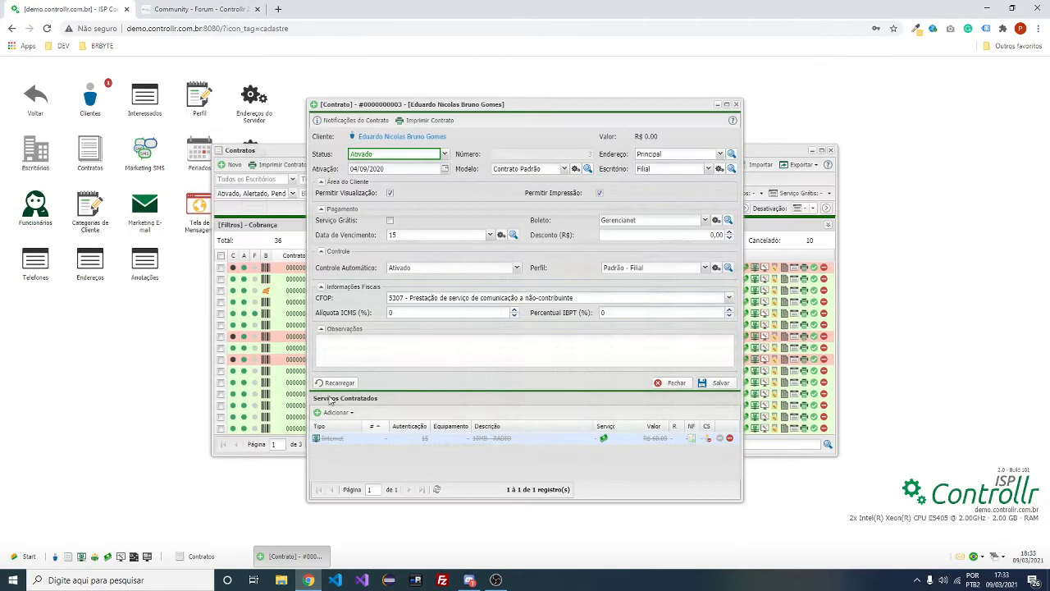
left_click(343, 412)
left_click(340, 464)
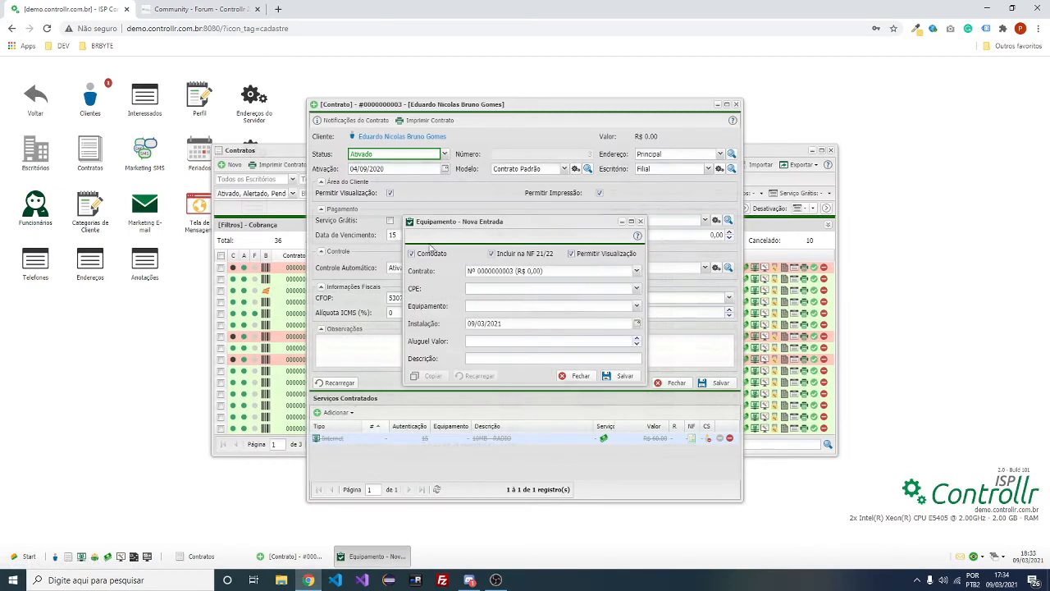
left_click(639, 344)
left_click(637, 305)
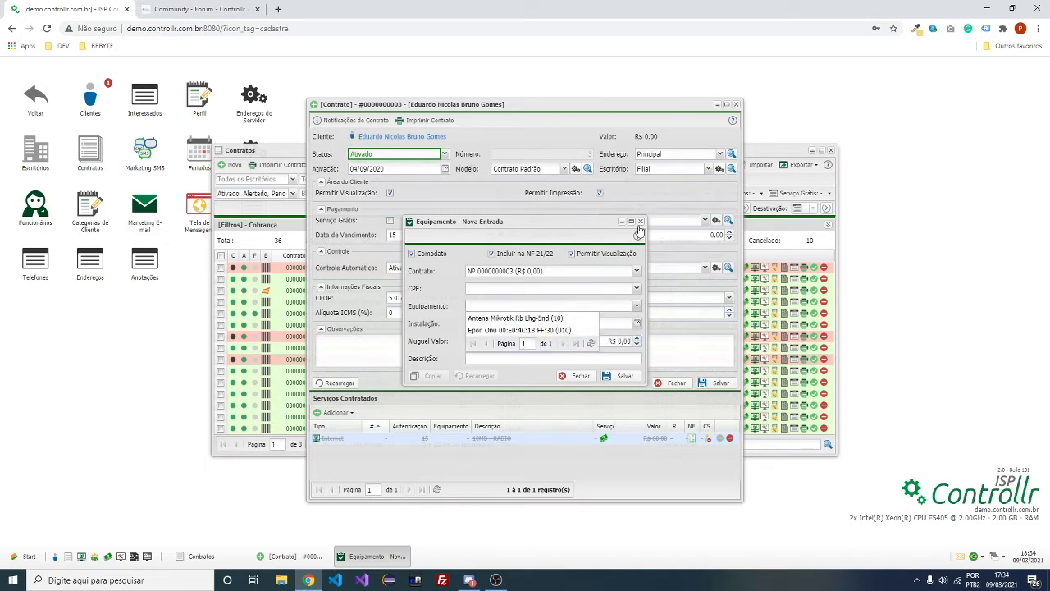
left_click(163, 7)
scroll(393, 271, "down", 1)
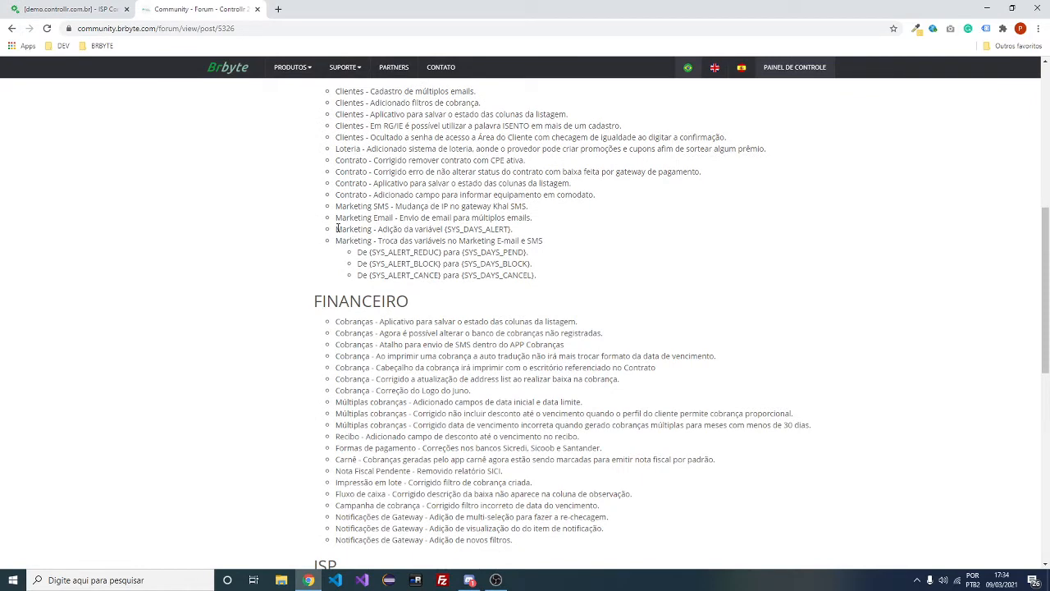
left_click_drag(337, 229, 548, 276)
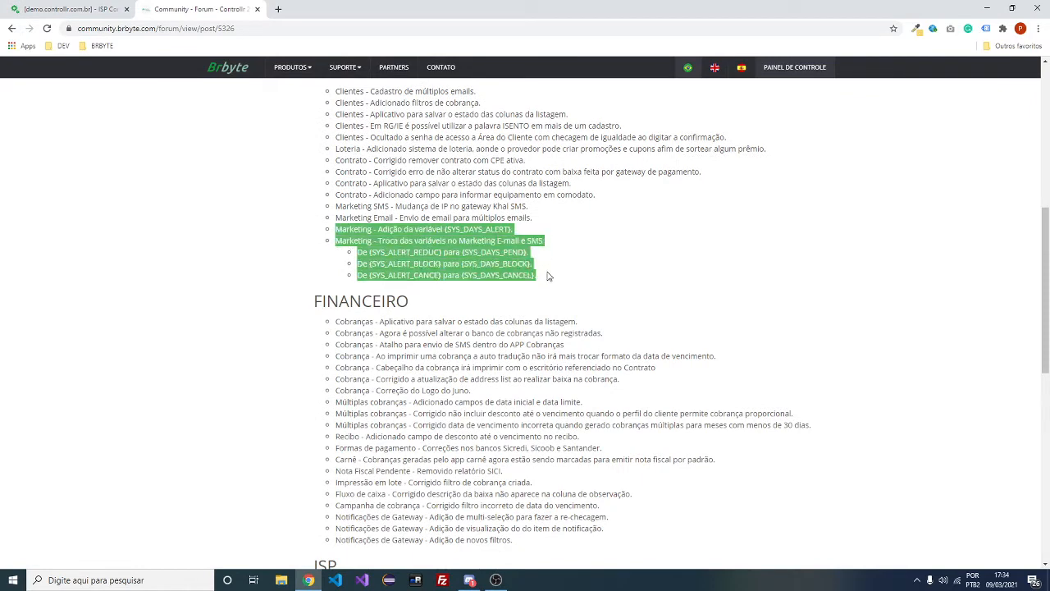
left_click(537, 275)
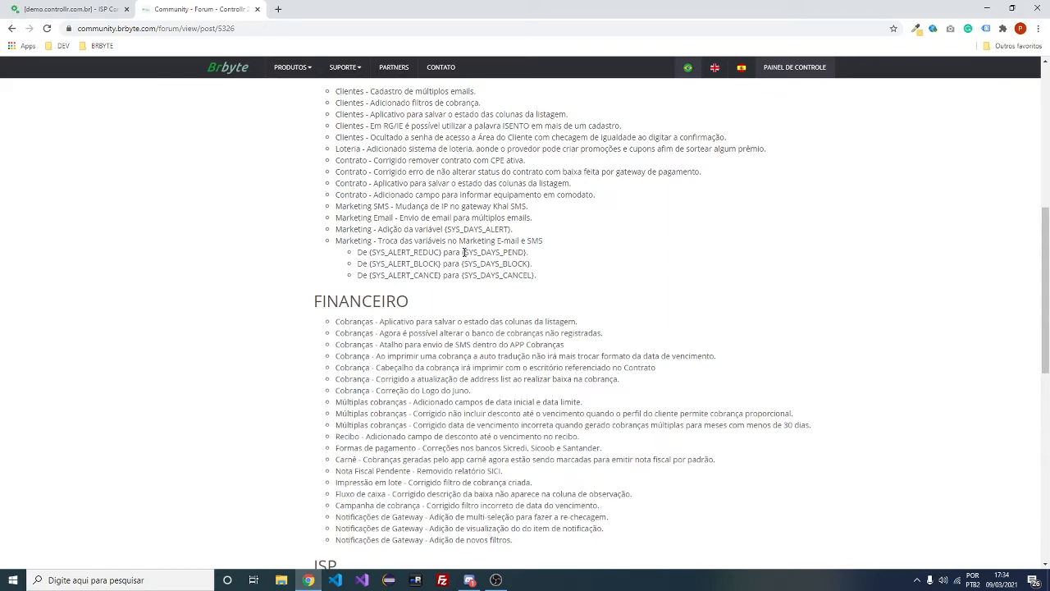
scroll(496, 266, "down", 3)
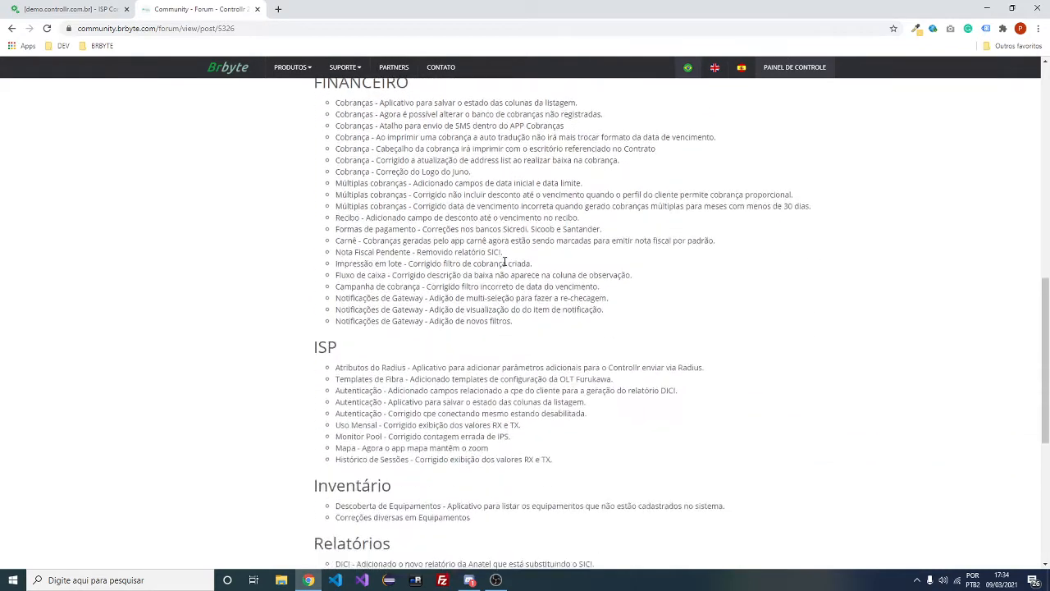
scroll(509, 256, "up", 2)
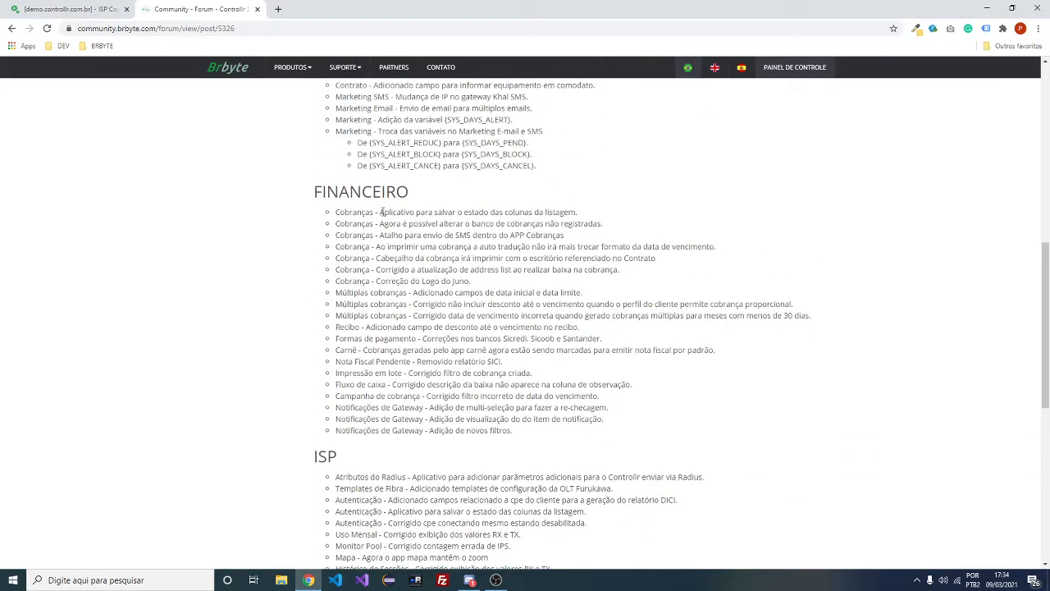
left_click_drag(381, 211, 579, 214)
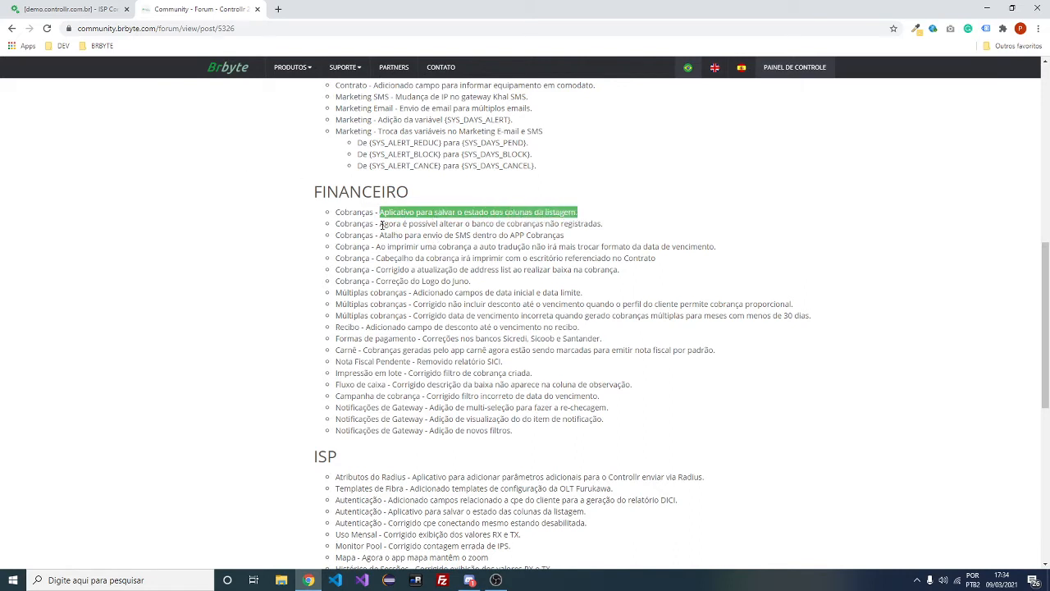
left_click_drag(380, 223, 385, 224)
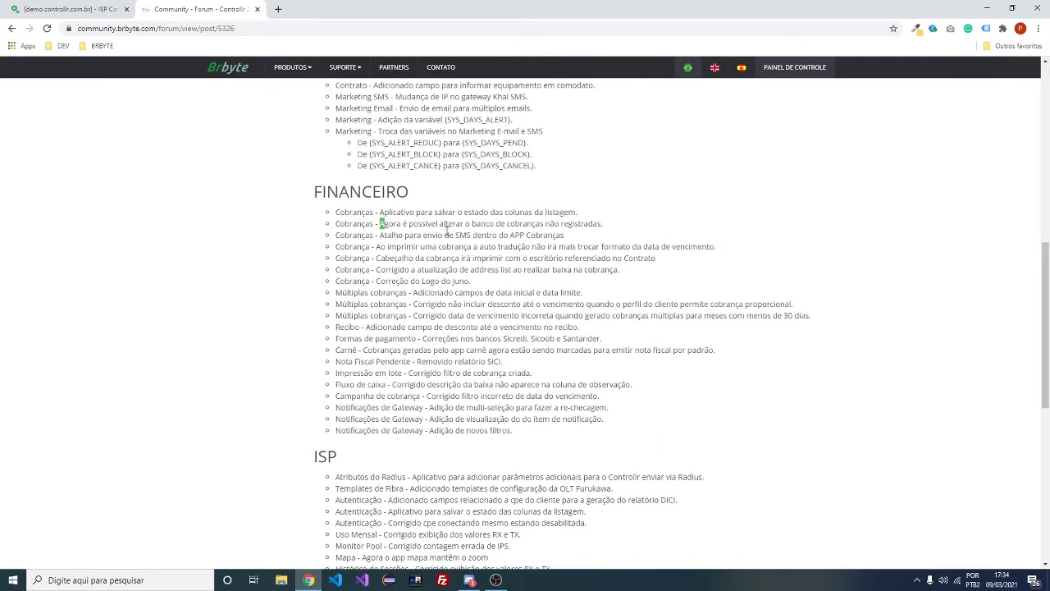
left_click_drag(391, 235, 422, 281)
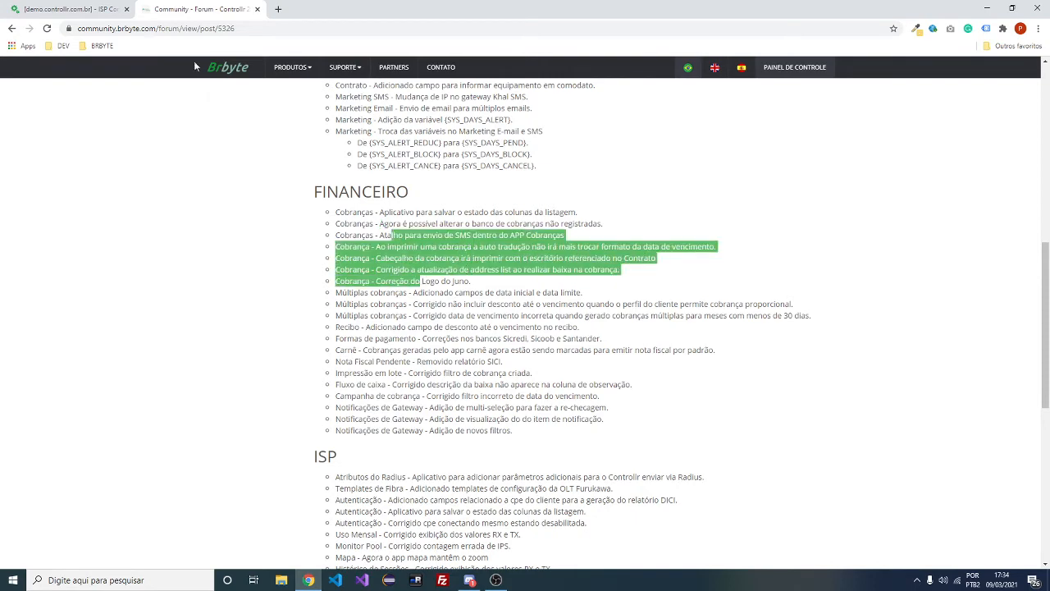
left_click(94, 8)
Close the contract windows and open the Múltiplas Cobranças form from Financeiro > Cobranças
left_click(736, 107)
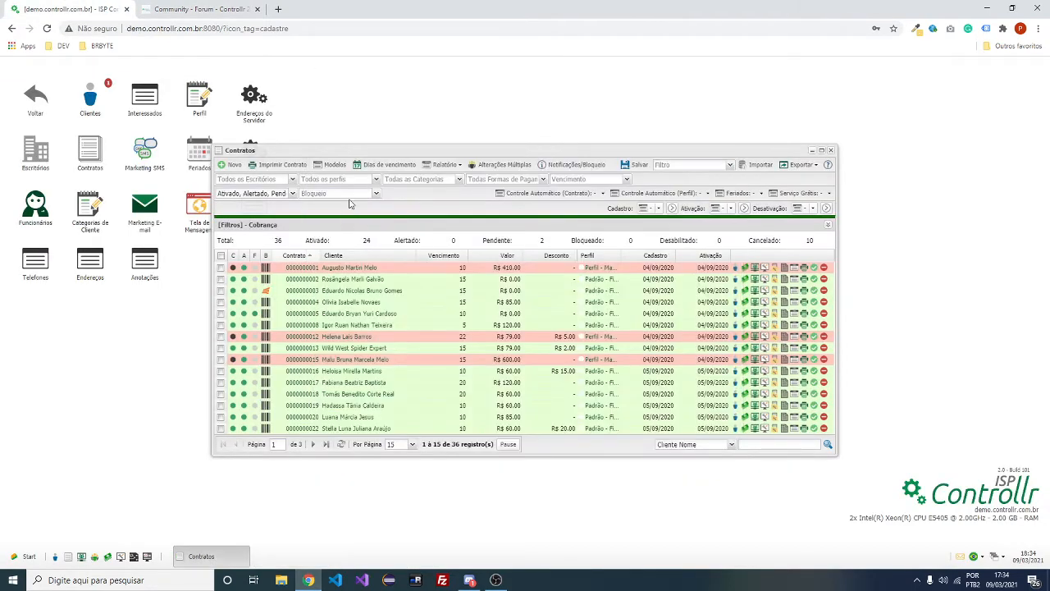
left_click(830, 150)
left_click(36, 98)
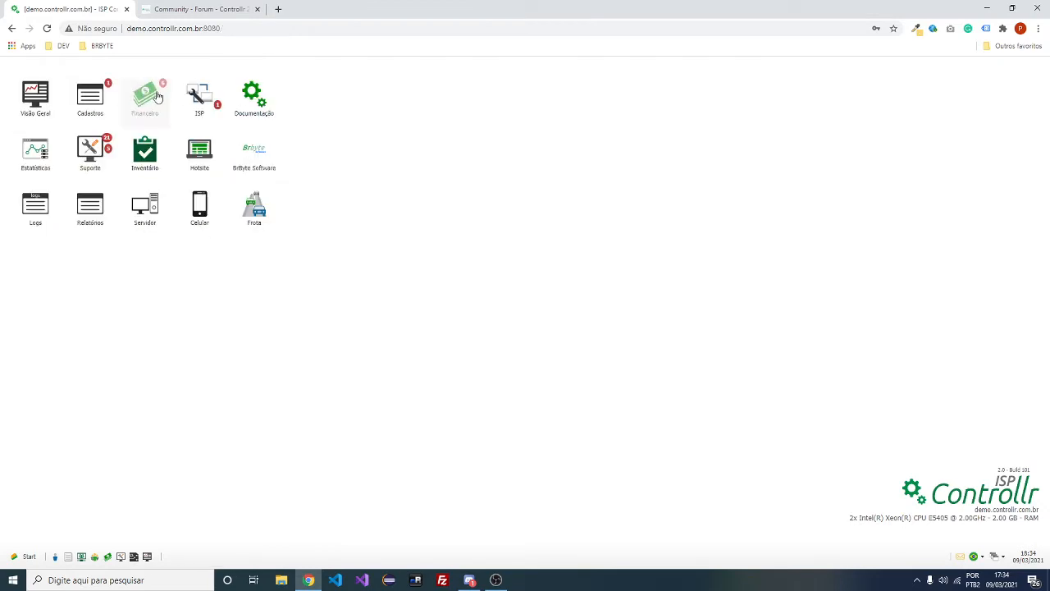
left_click(159, 97)
left_click(92, 99)
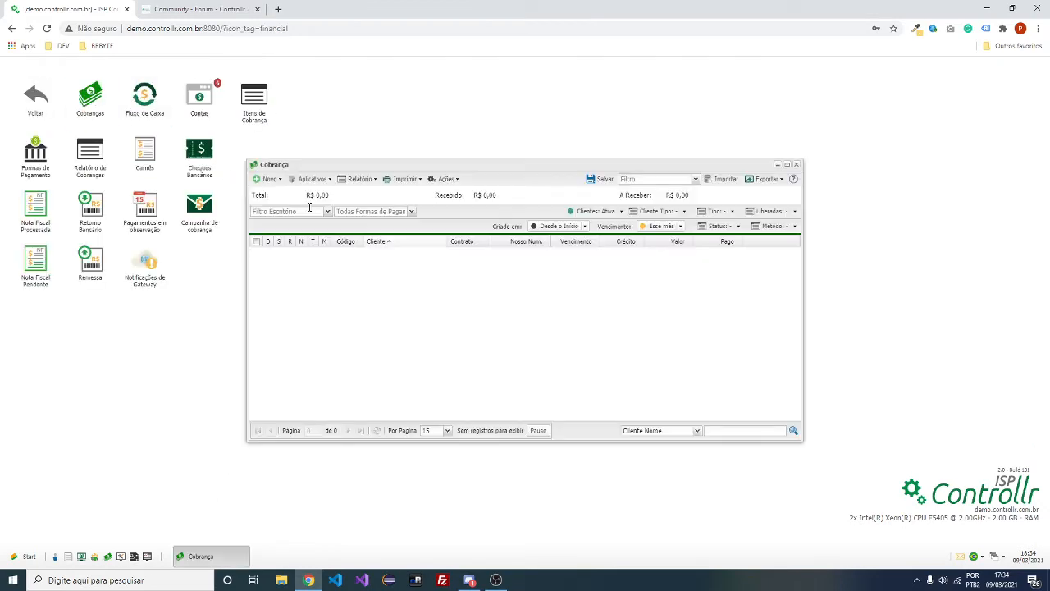
left_click(272, 180)
left_click(294, 221)
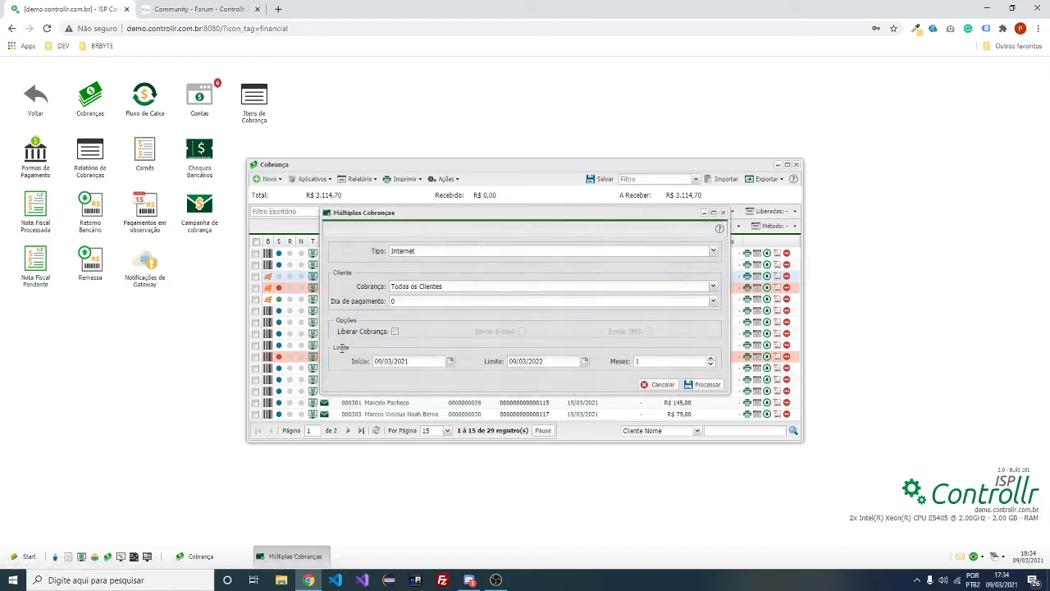
Try start date 02/03/2021 and different month counts, then cancel without processing
left_click_drag(341, 348, 351, 348)
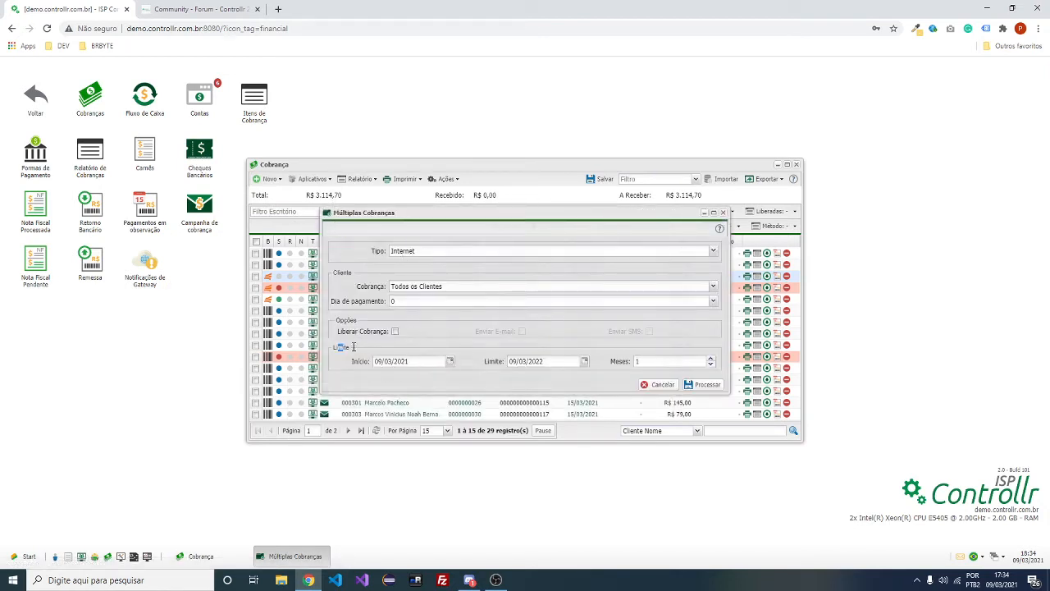
left_click(451, 362)
left_click(417, 402)
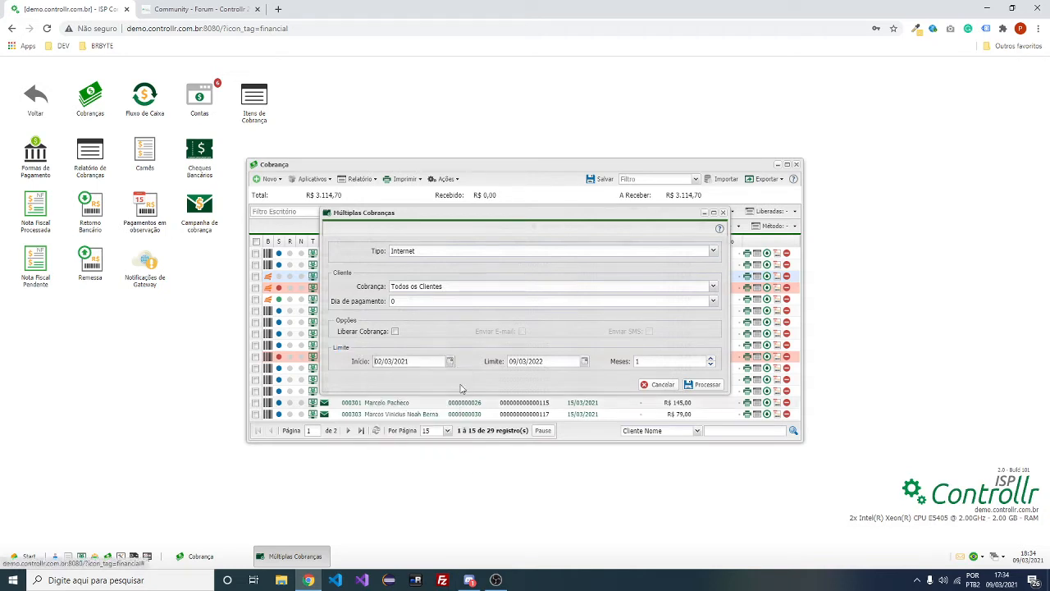
left_click(585, 362)
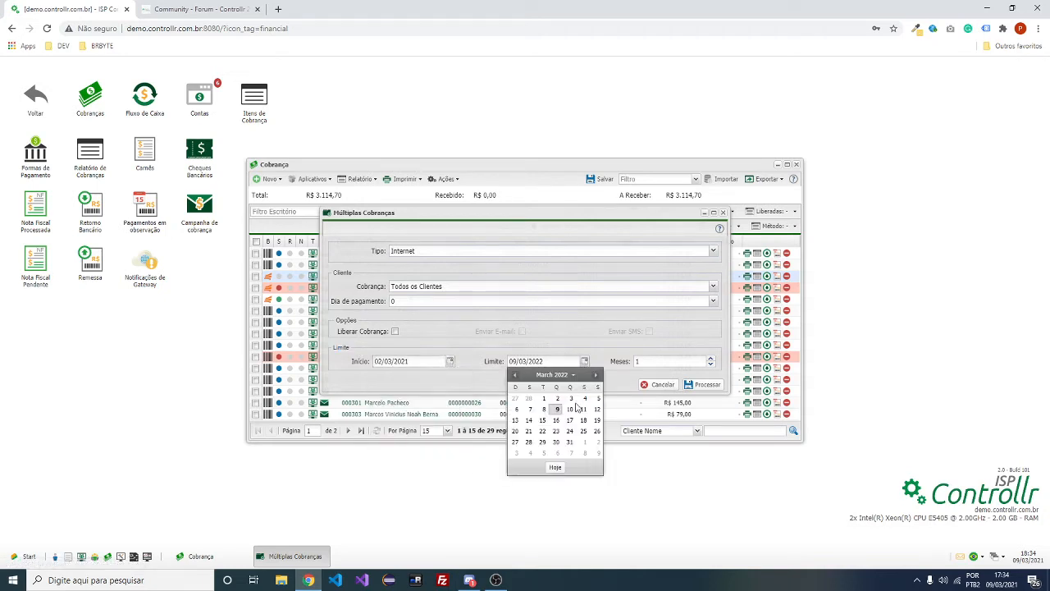
left_click(711, 360)
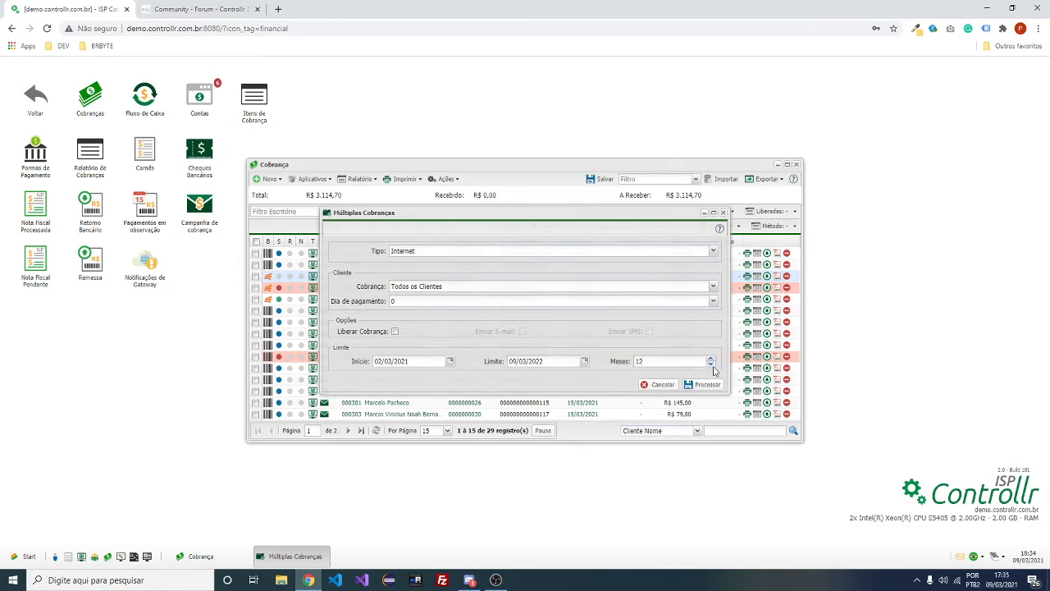
left_click(712, 365)
left_click(712, 364)
left_click(711, 364)
left_click(722, 215)
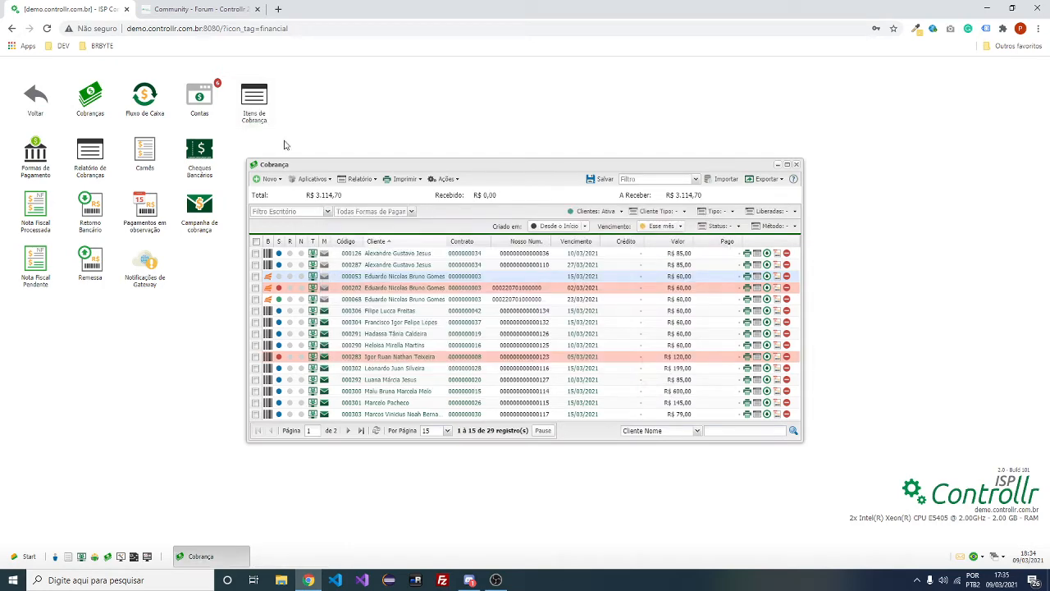
key("ctrl+Tab")
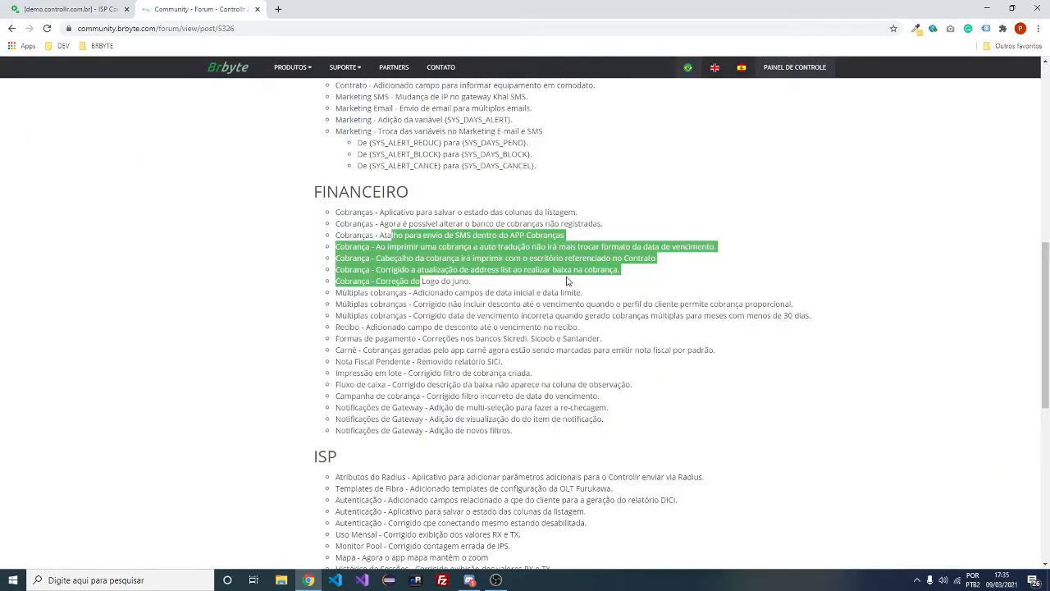
Read the FINANCEIRO changelog entries, highlighting the receipt discount and Nota Fiscal Pendente items
left_click_drag(364, 327, 588, 330)
left_click(82, 9)
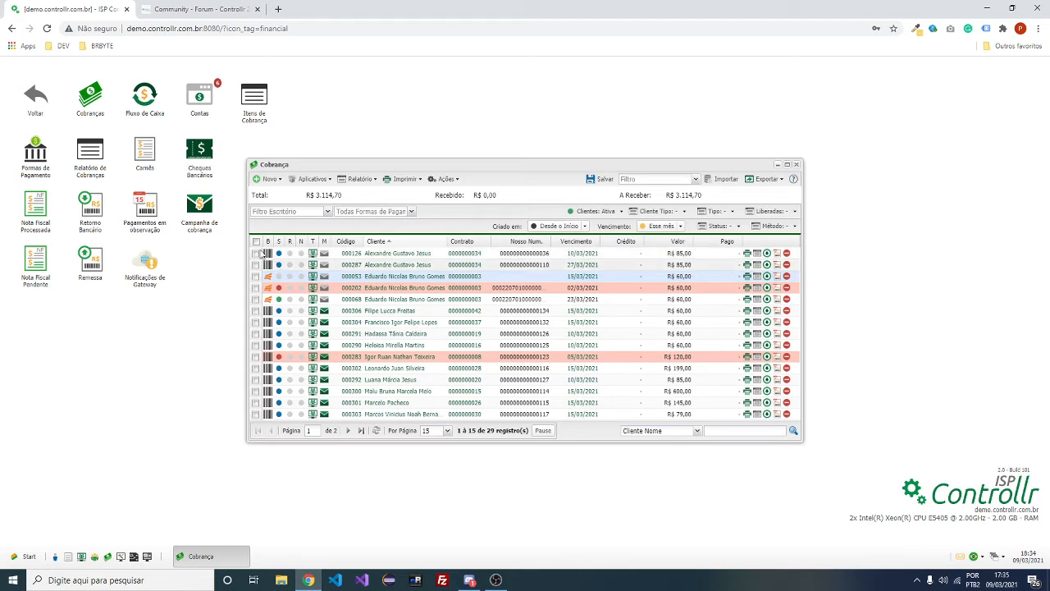
left_click(201, 8)
scroll(386, 283, "down", 1)
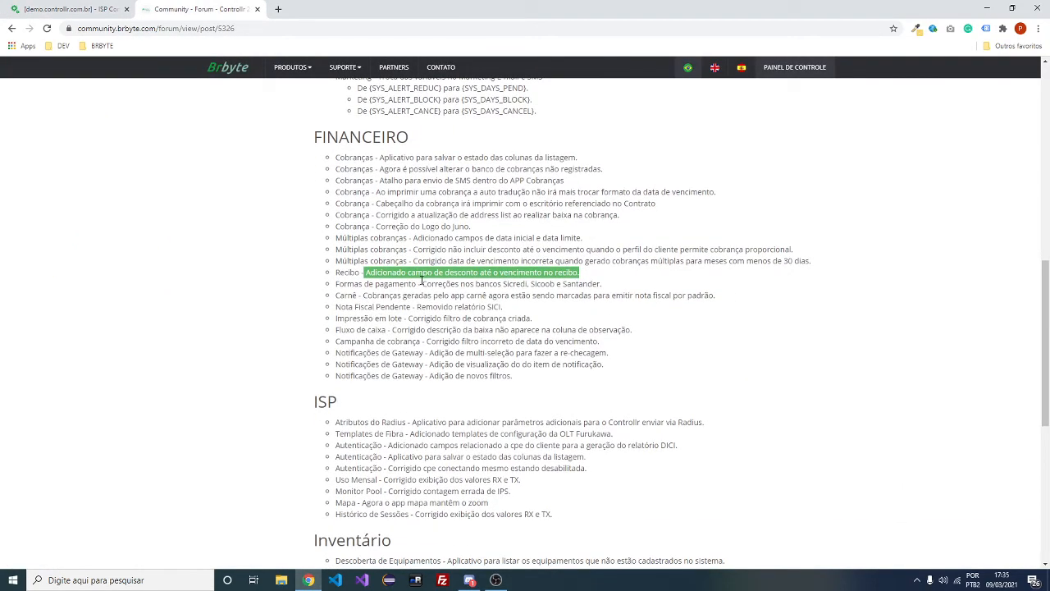
left_click_drag(422, 283, 602, 283)
scroll(599, 285, "down", 2)
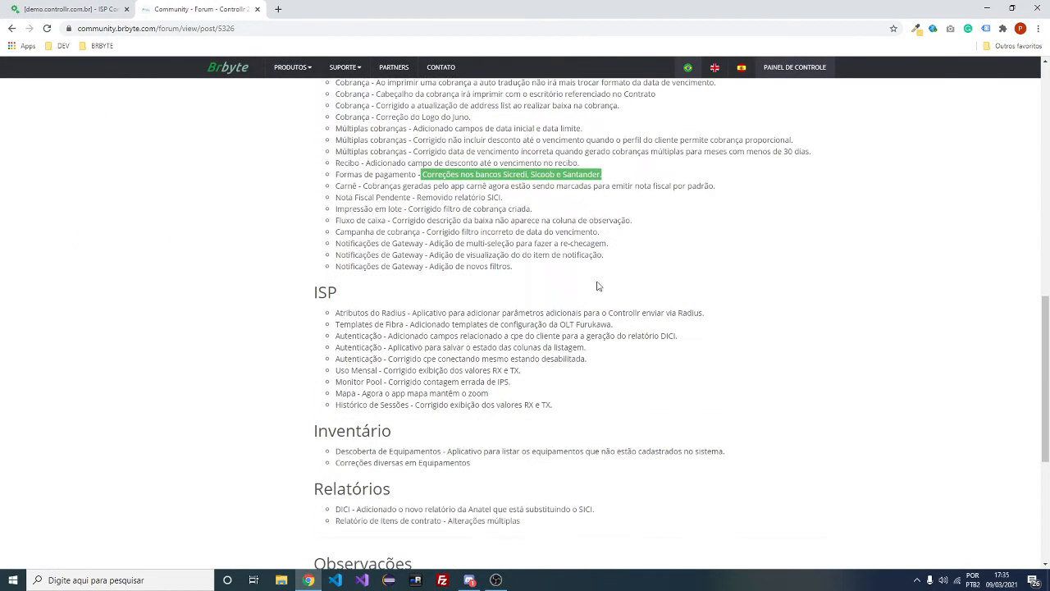
scroll(598, 286, "up", 1)
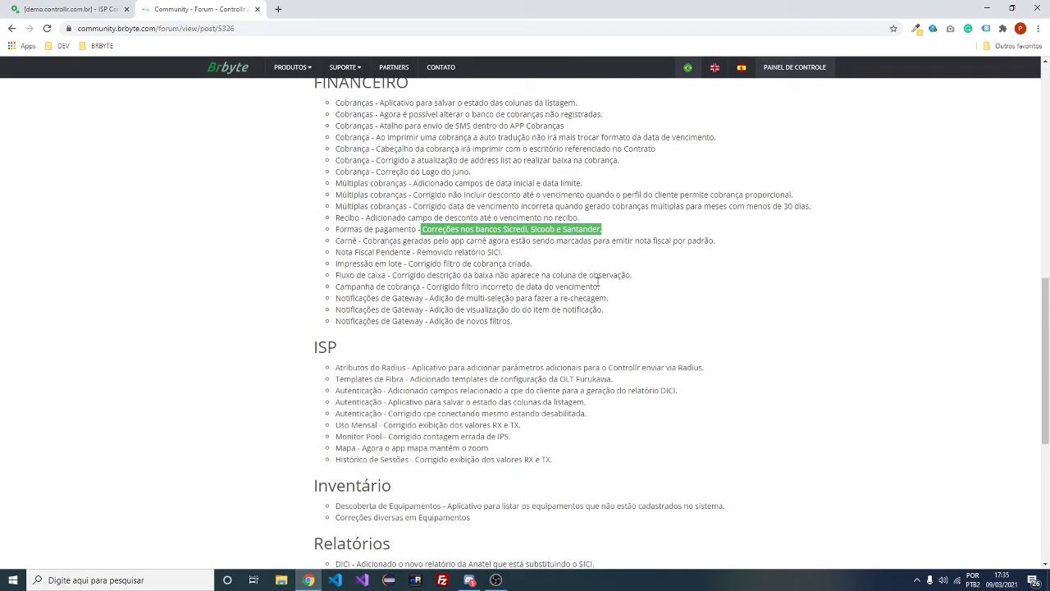
left_click_drag(426, 253, 504, 252)
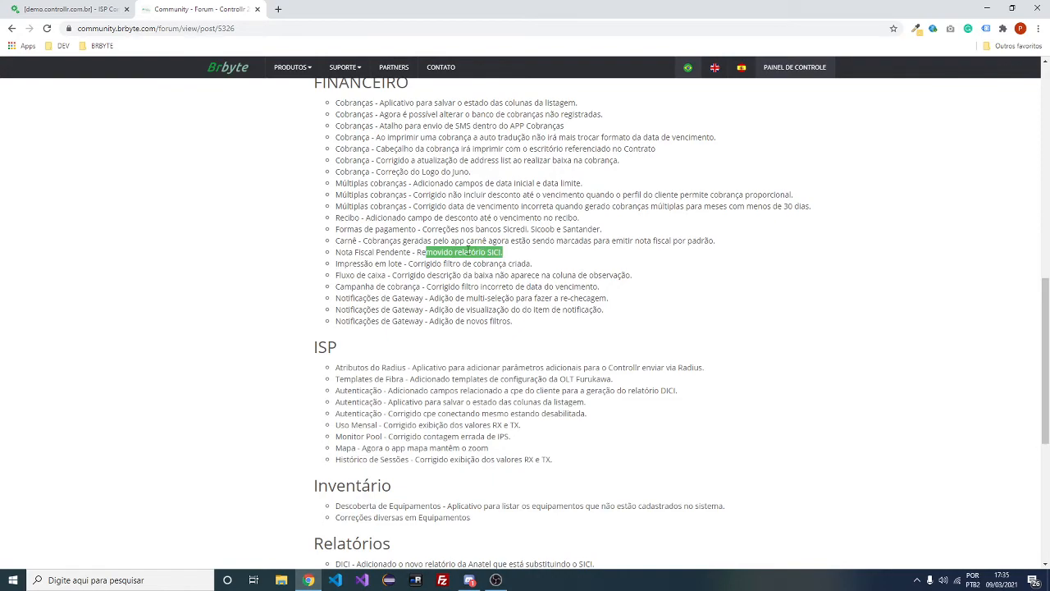
scroll(468, 251, "up", 4)
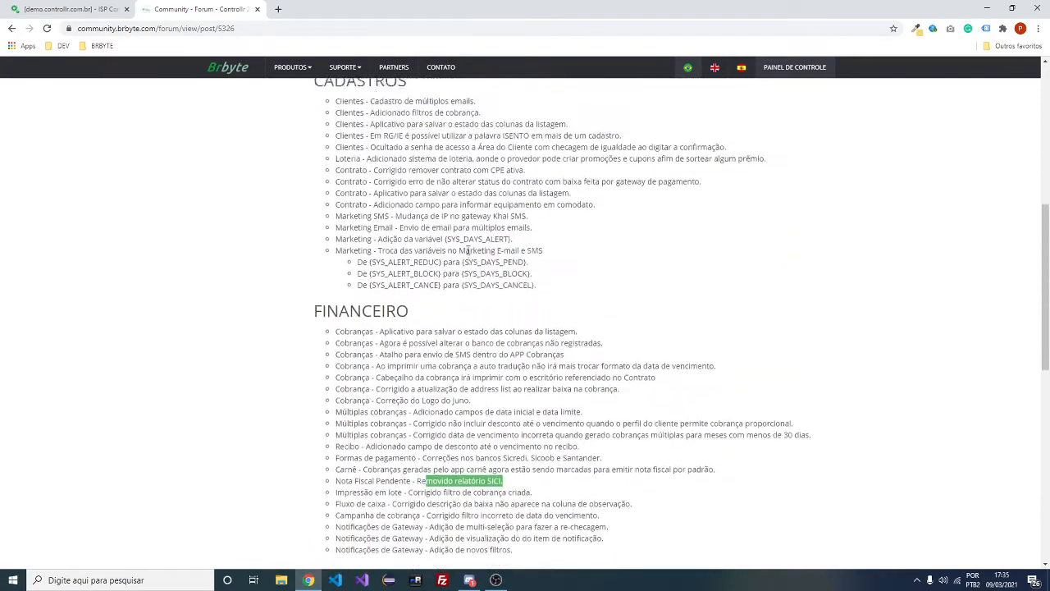
scroll(468, 250, "up", 5)
scroll(468, 254, "down", 10)
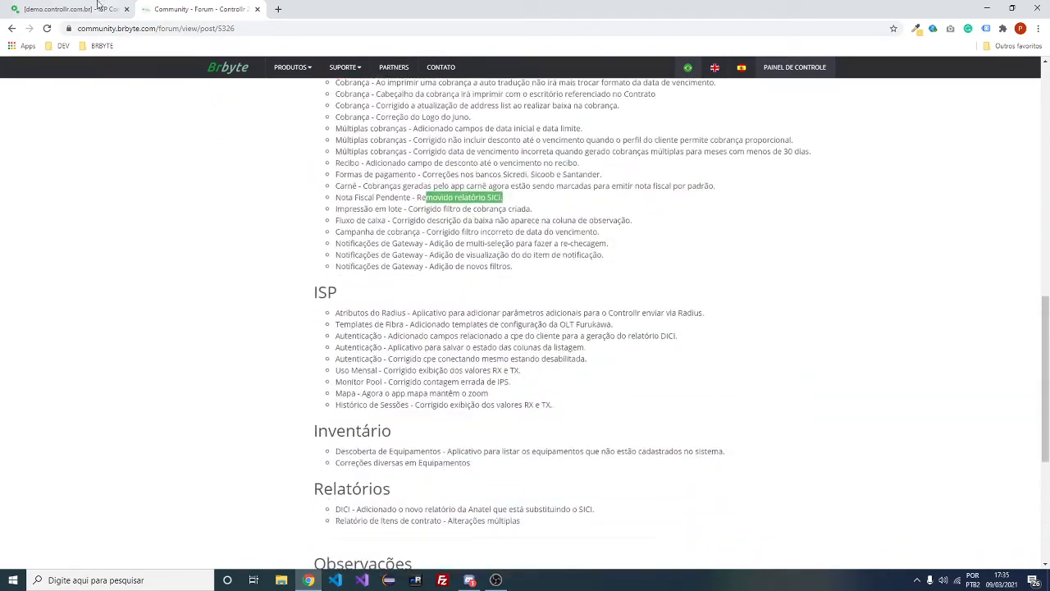
left_click(97, 7)
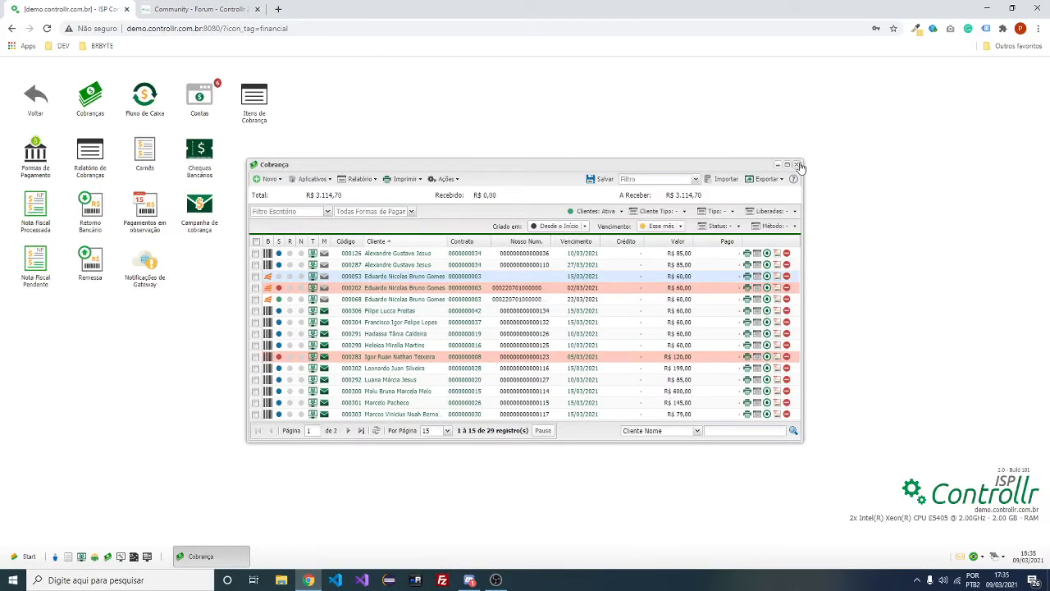
Close the Cobrança window and open the ISP module's Lista de Autenticação
left_click(796, 165)
left_click(53, 109)
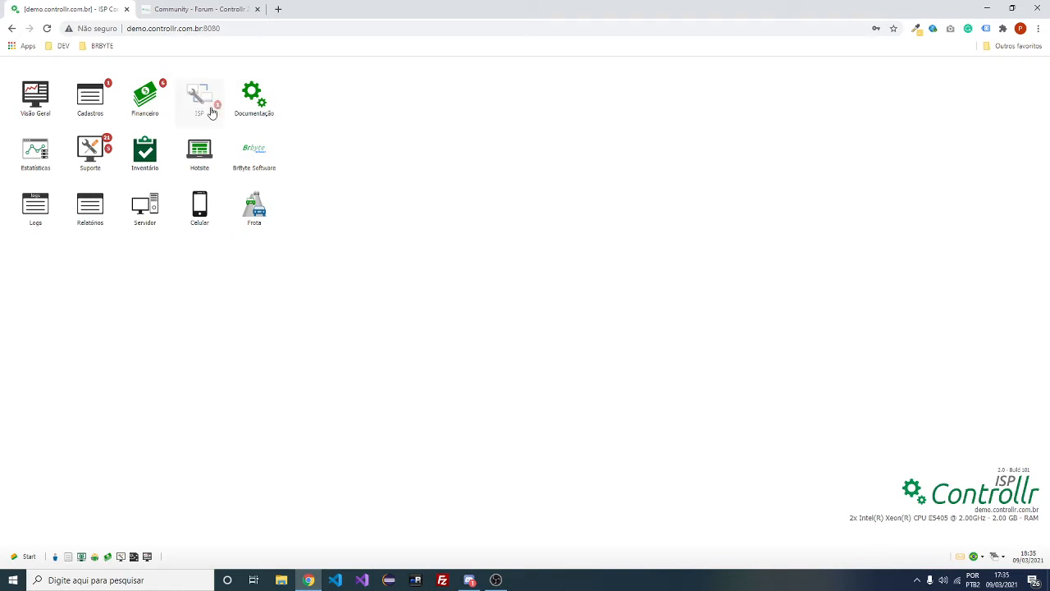
left_click(201, 91)
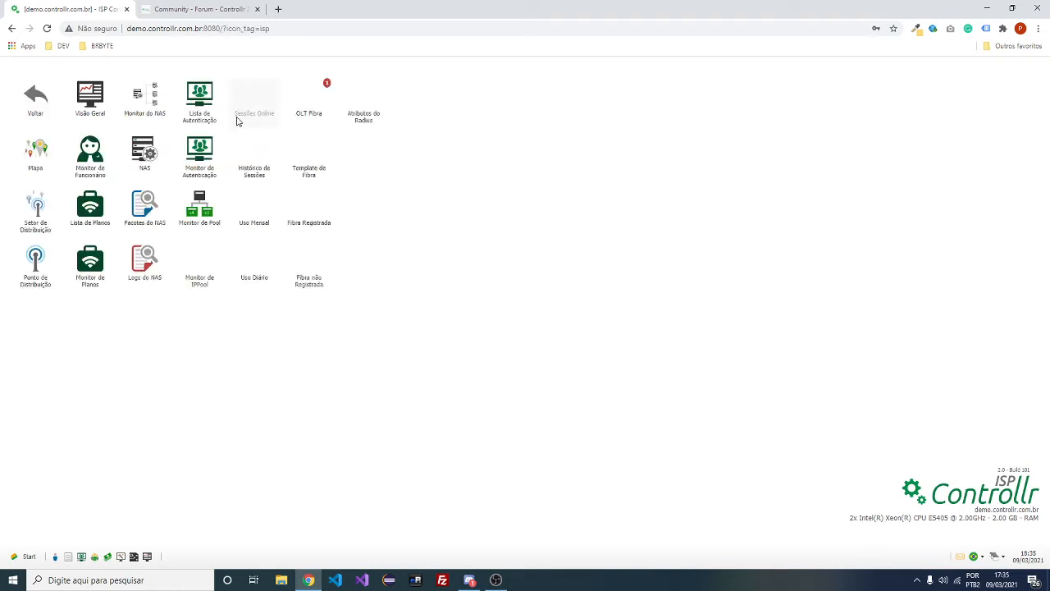
left_click(208, 97)
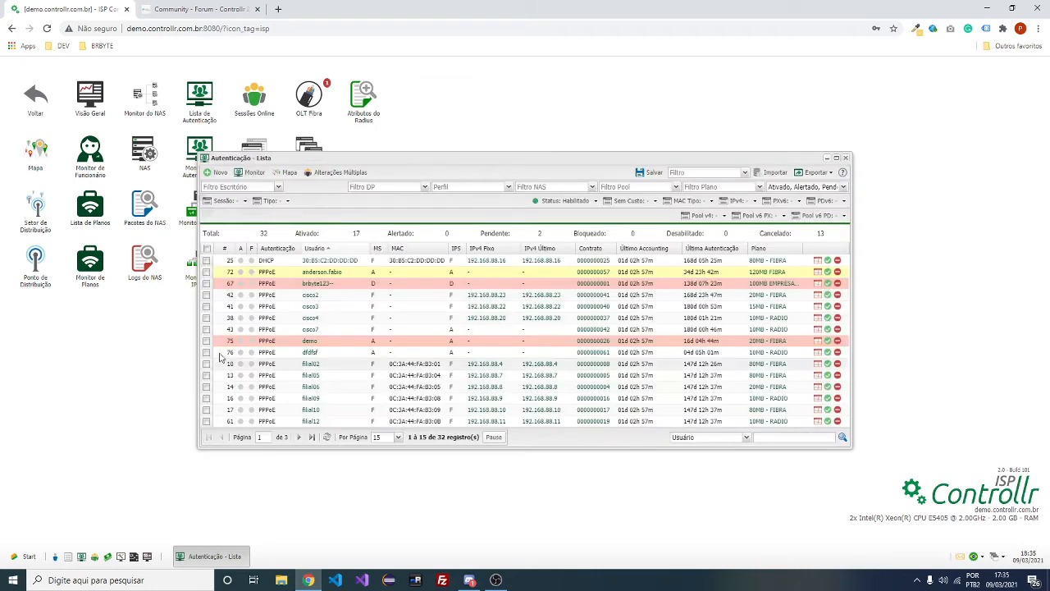
Open a client's authentication record and set DICI service to RURAL with radio transmission
double_click(325, 274)
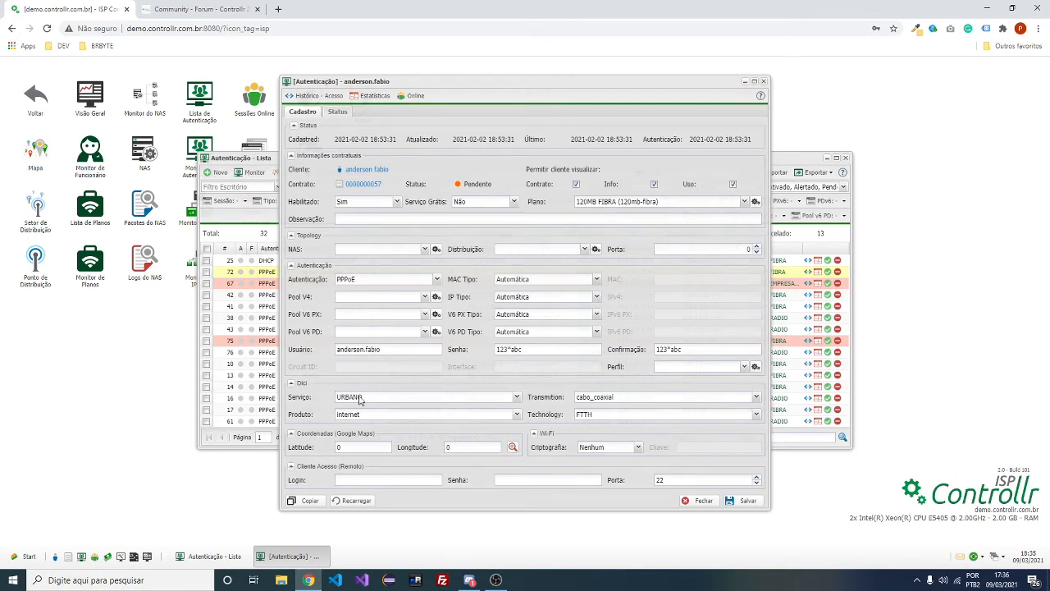
left_click(359, 399)
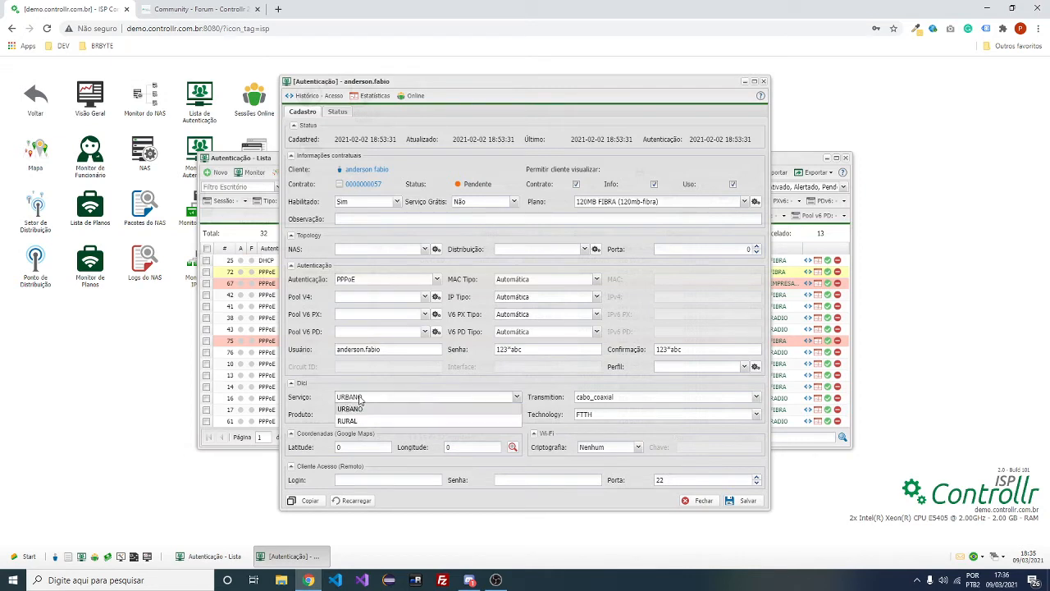
left_click(447, 421)
left_click(609, 398)
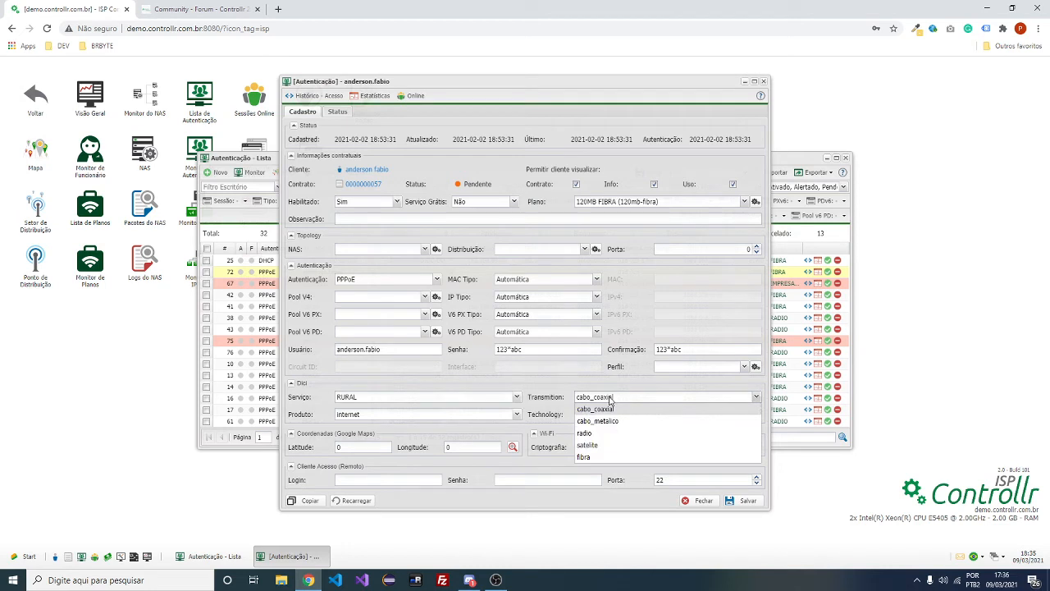
left_click(640, 432)
Keep the product as internet and technology as FTTH, then close the record
left_click(399, 416)
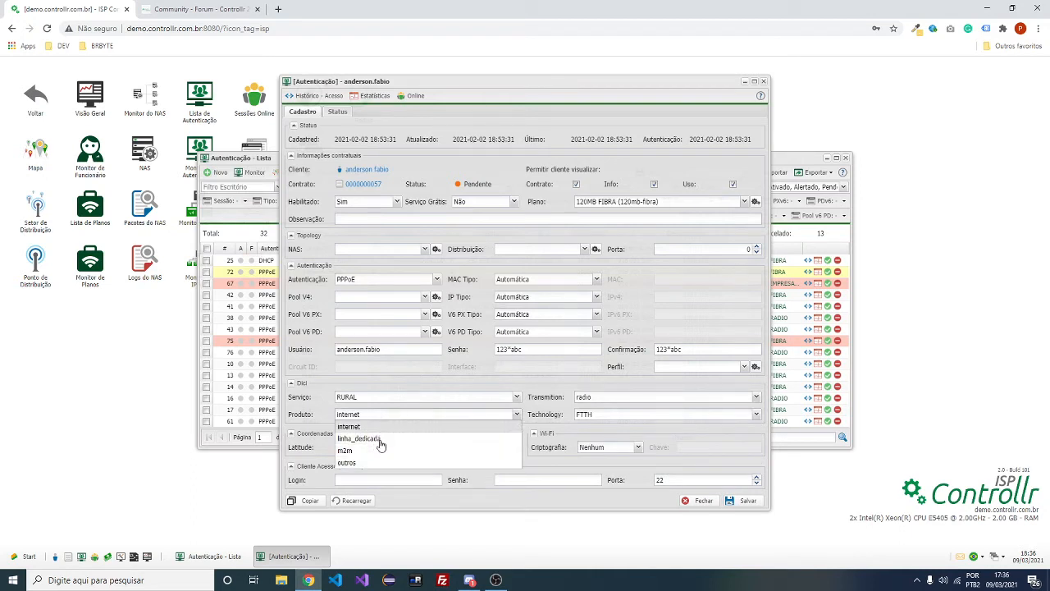
left_click(387, 426)
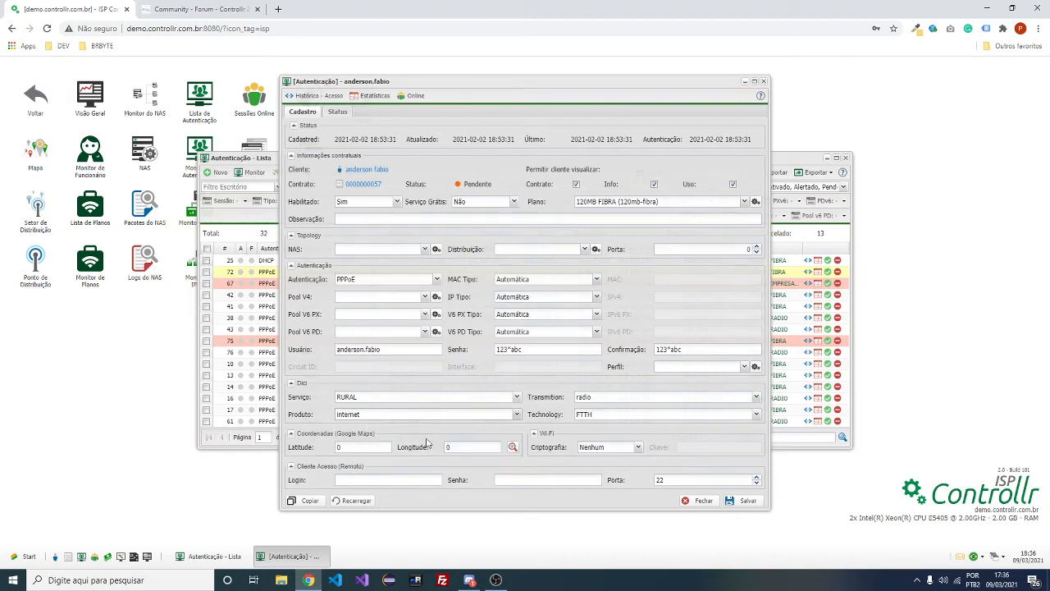
left_click(632, 415)
scroll(639, 369, "down", 3)
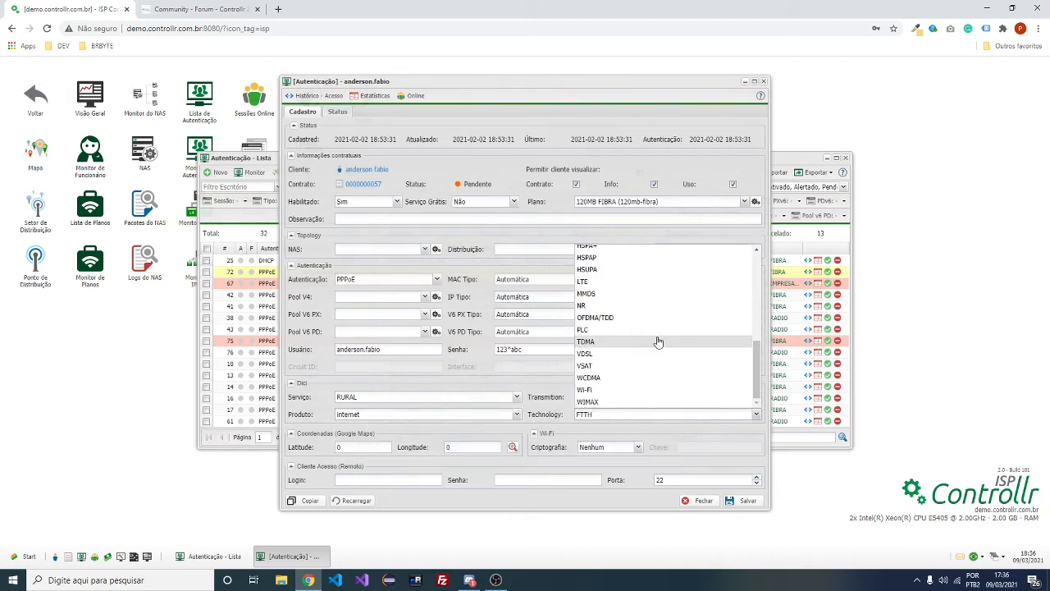
scroll(649, 345, "up", 3)
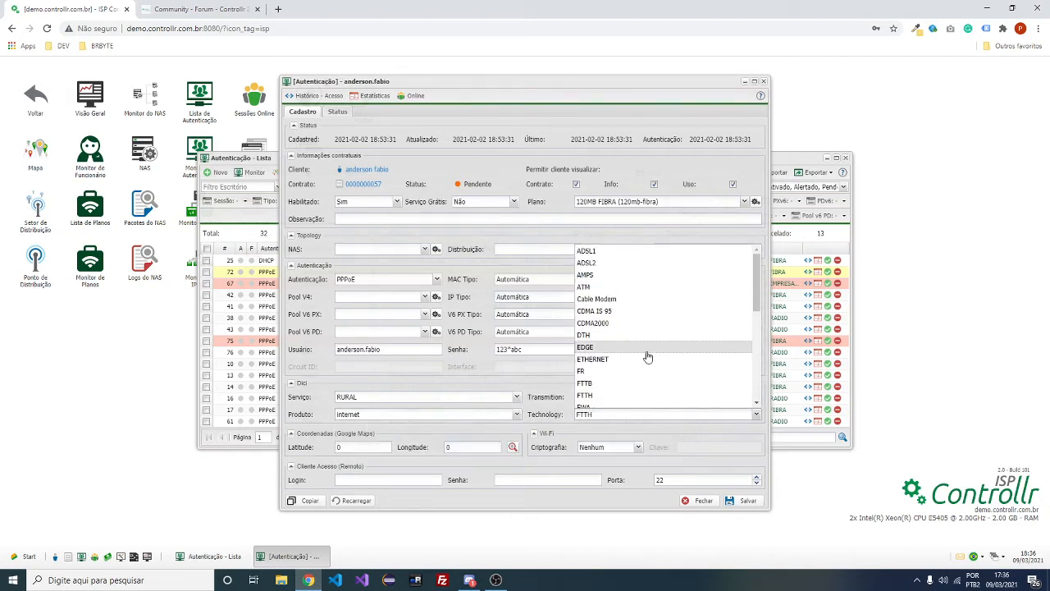
left_click(589, 396)
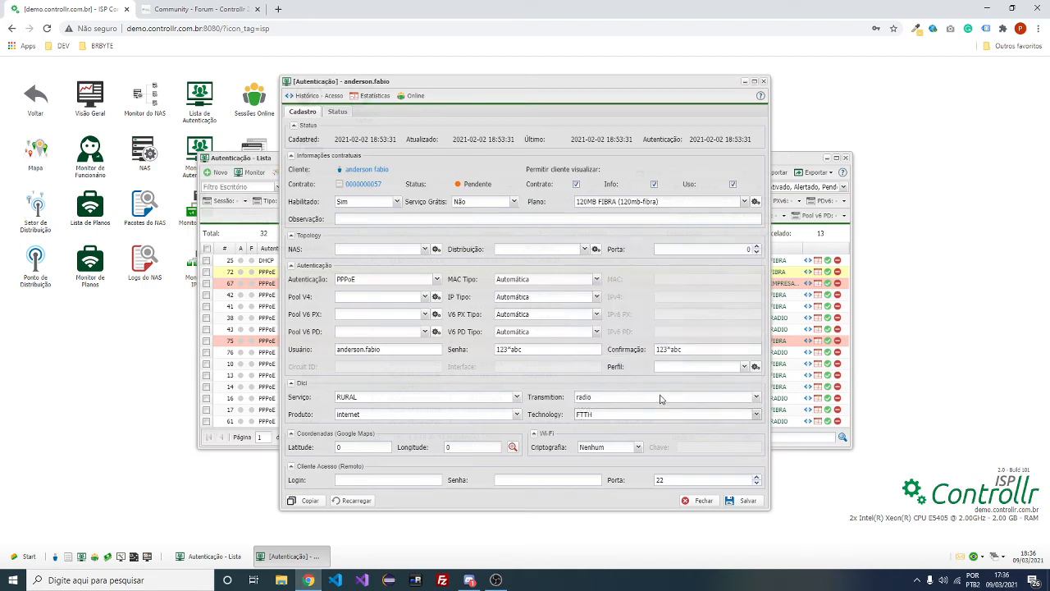
left_click(764, 82)
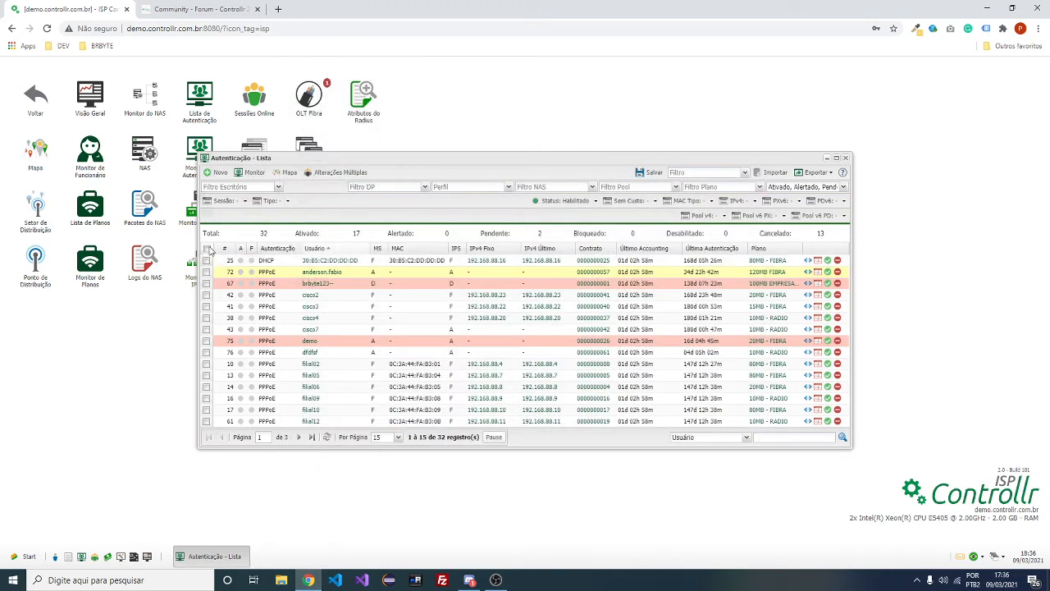
Select all listed logins and stage a bulk DICI service change to URBANO
left_click(207, 248)
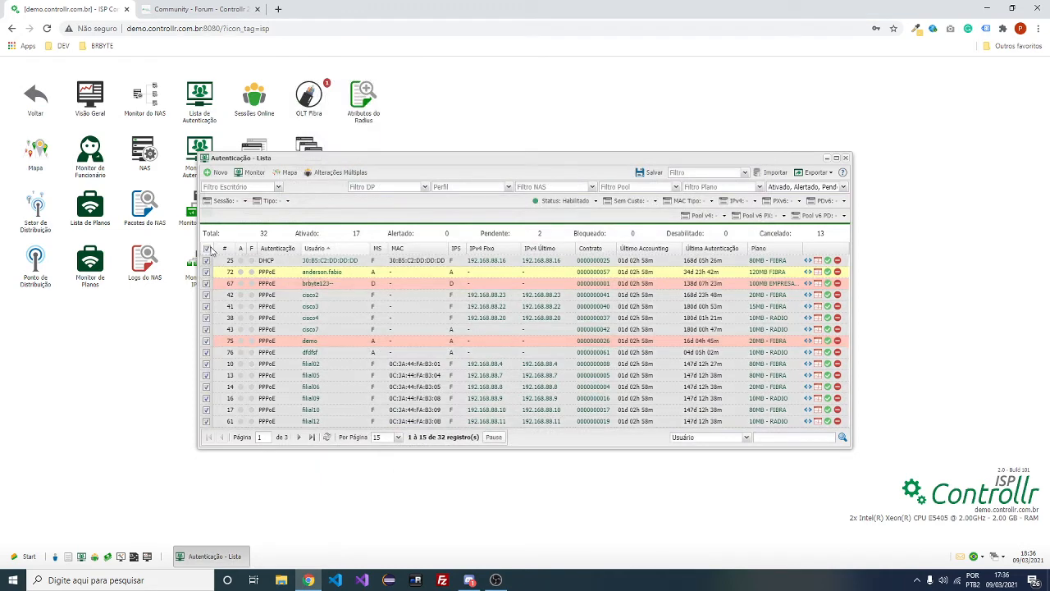
left_click(330, 171)
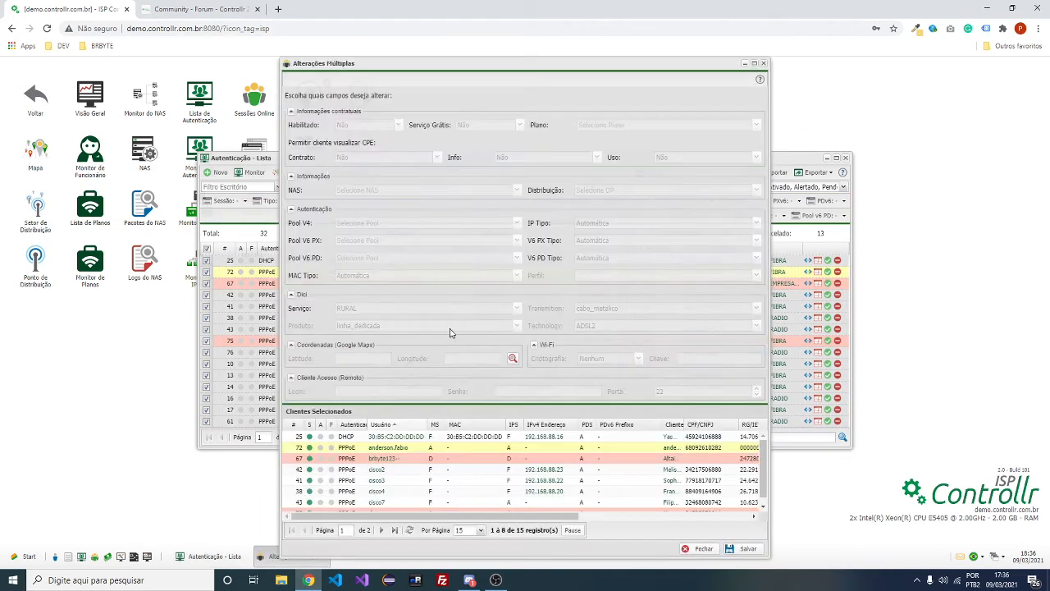
left_click(426, 317)
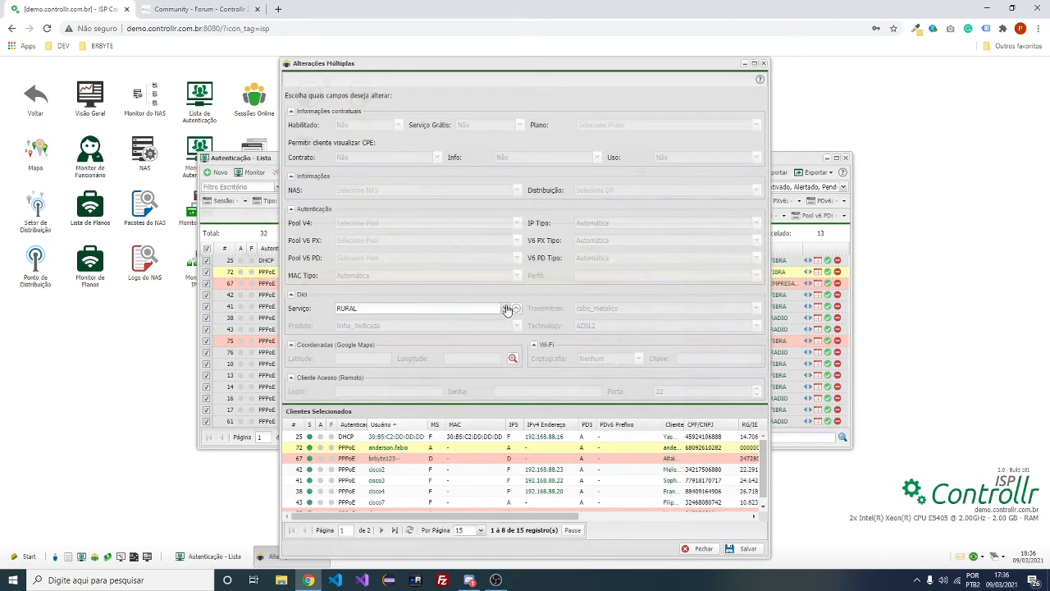
left_click(503, 308)
left_click(419, 318)
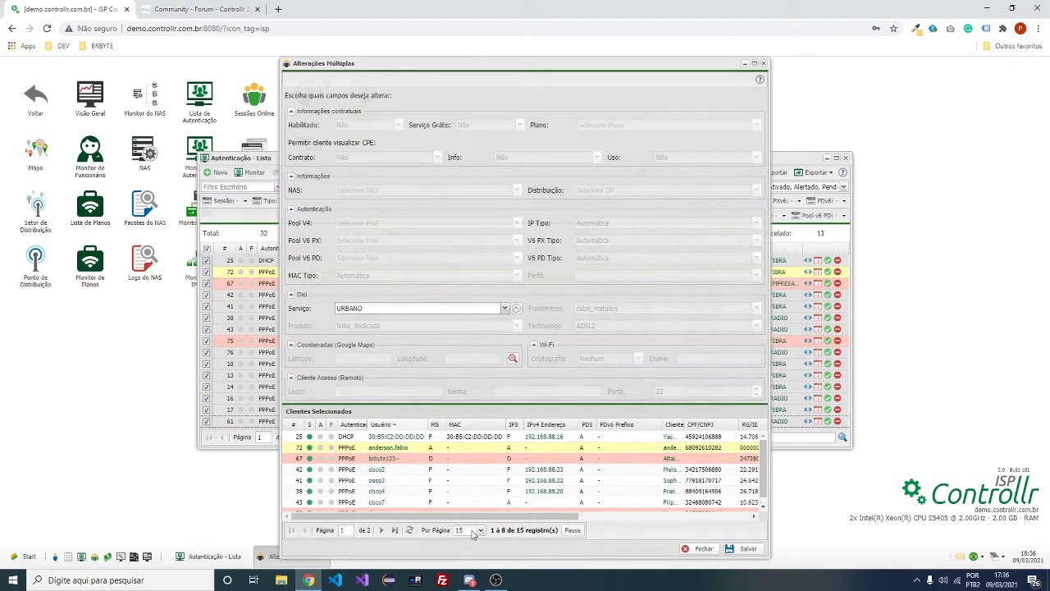
Add linha_dedicada as the bulk DICI product and close the authentication list
left_click(472, 326)
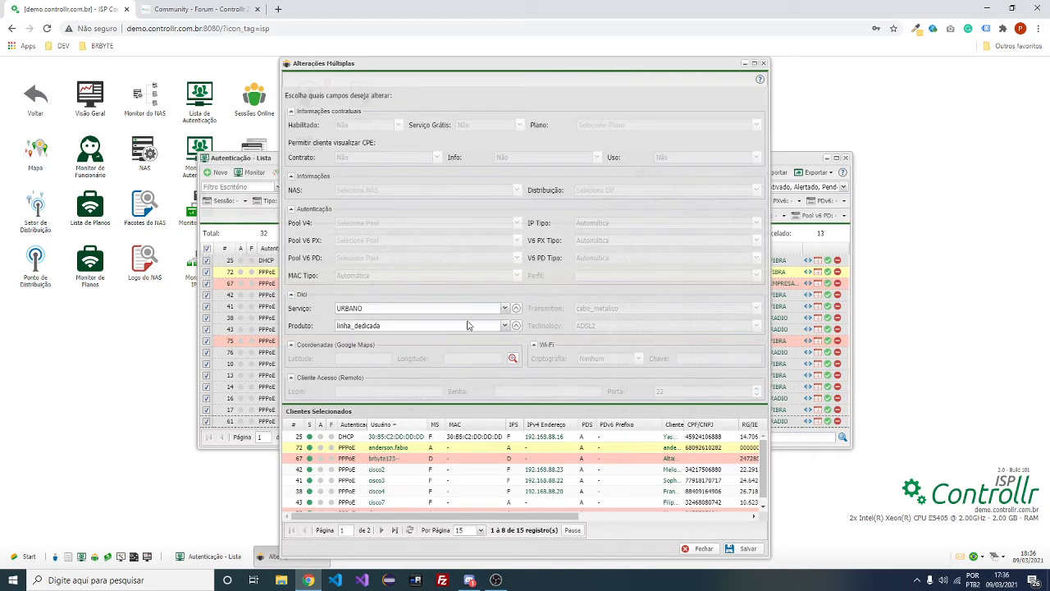
left_click(485, 328)
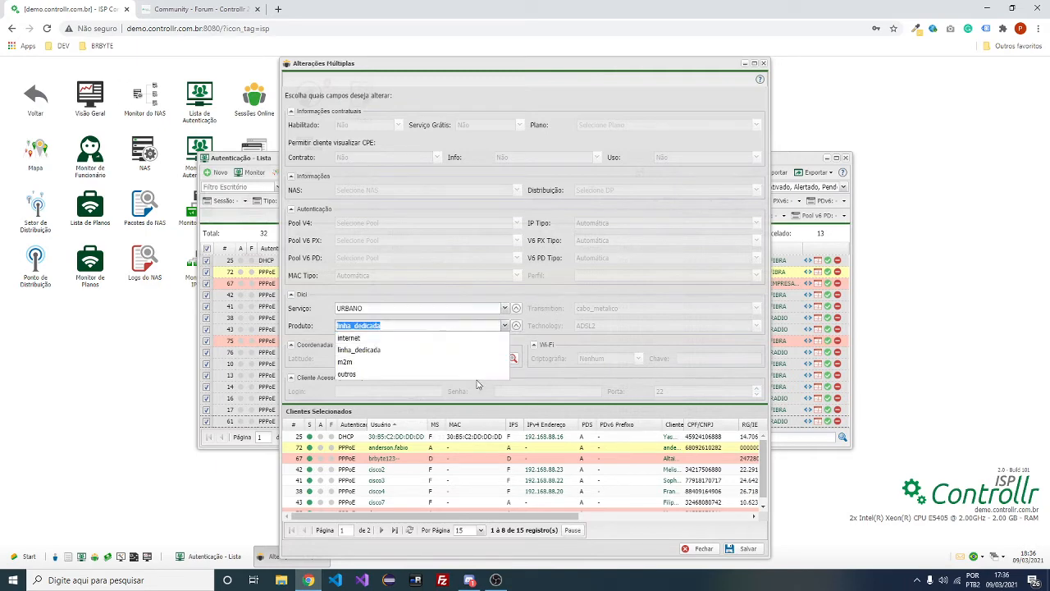
left_click(764, 64)
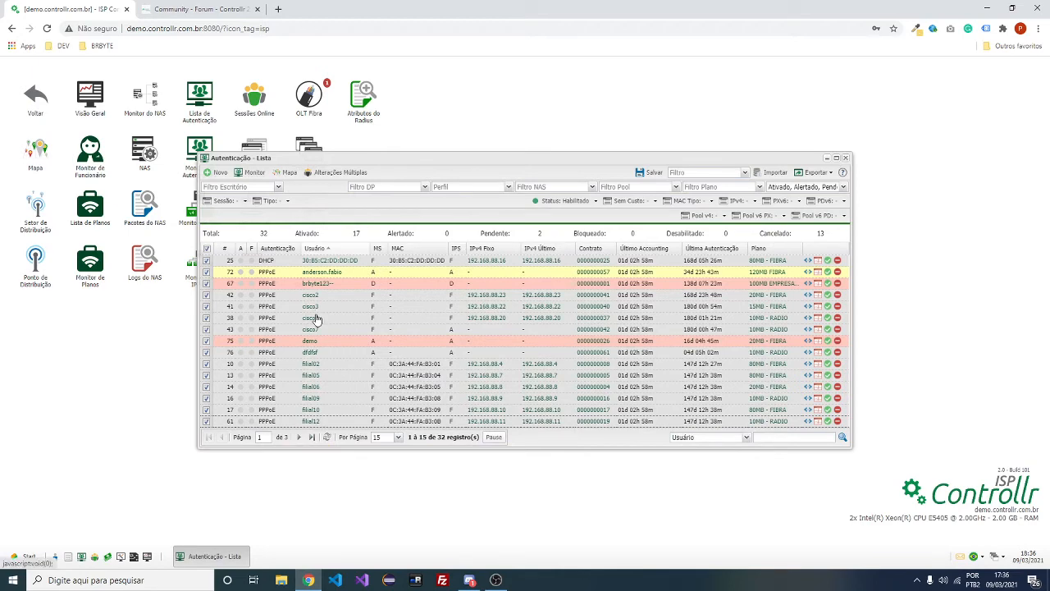
left_click(845, 158)
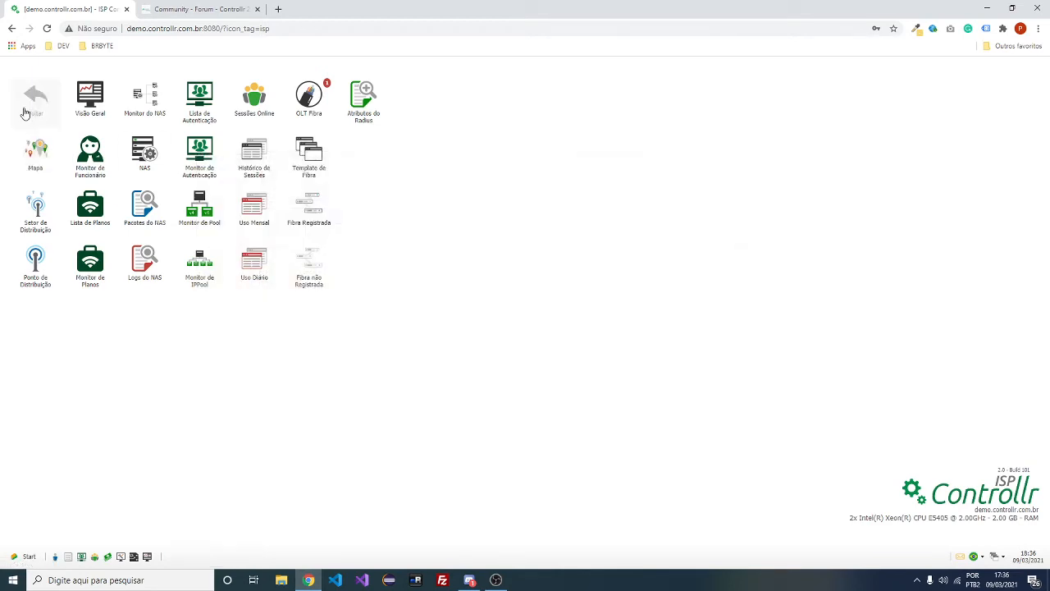
Start a new DICI report from the Relatórios section
left_click(26, 113)
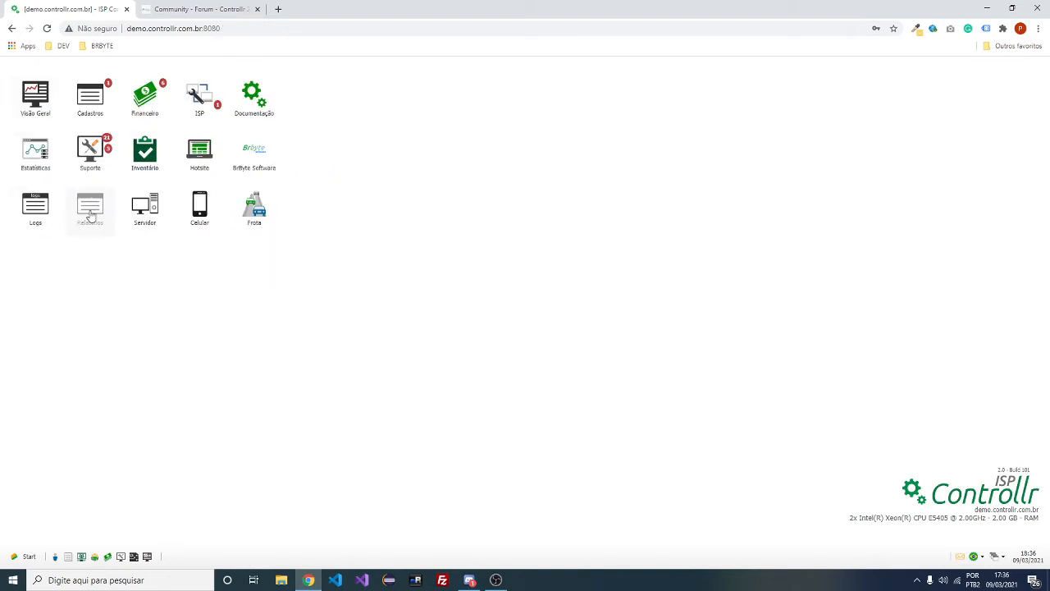
left_click(90, 212)
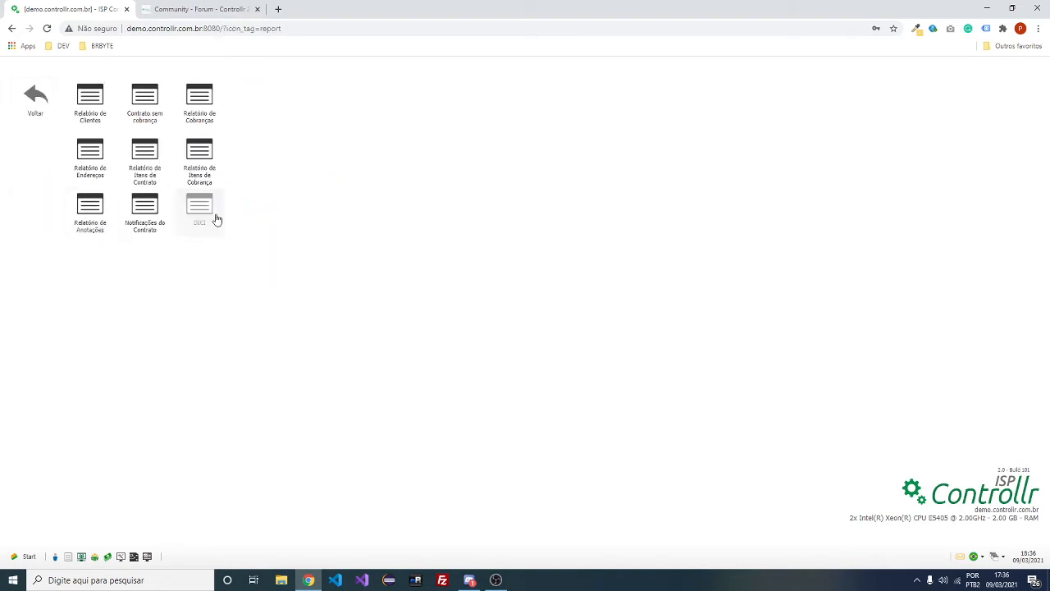
left_click(215, 218)
left_click(294, 200)
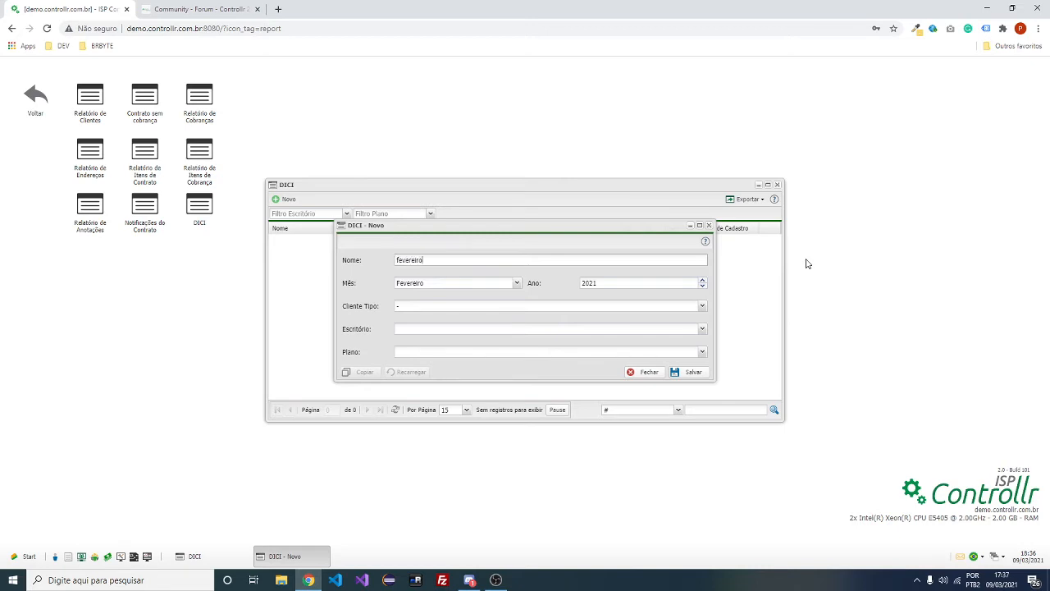
Name the report fevereiro2021 with month Fevereiro and year 2021
type("fevereiro2021")
double_click(438, 260)
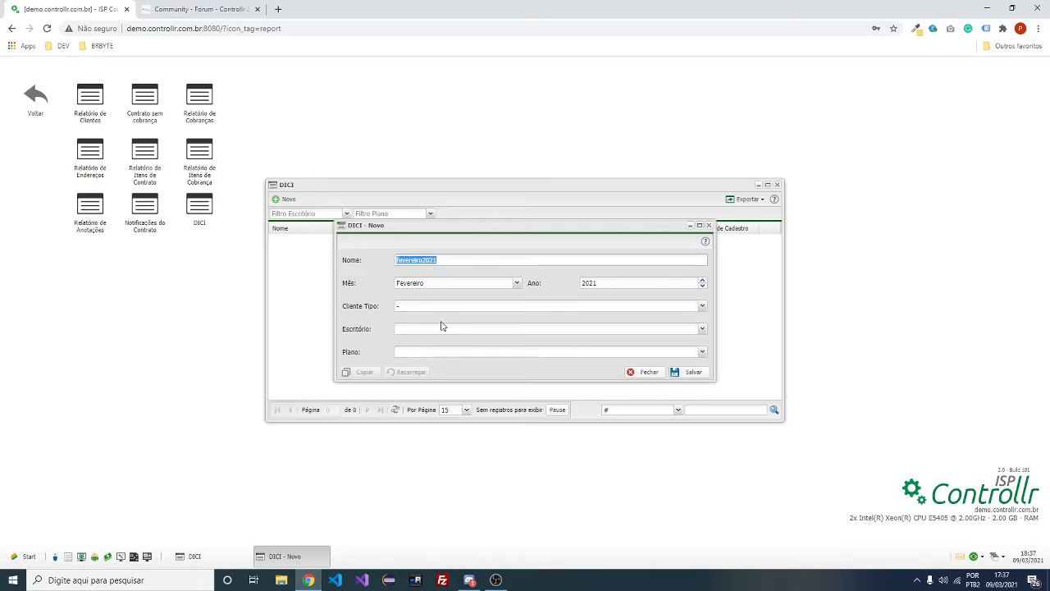
left_click(517, 283)
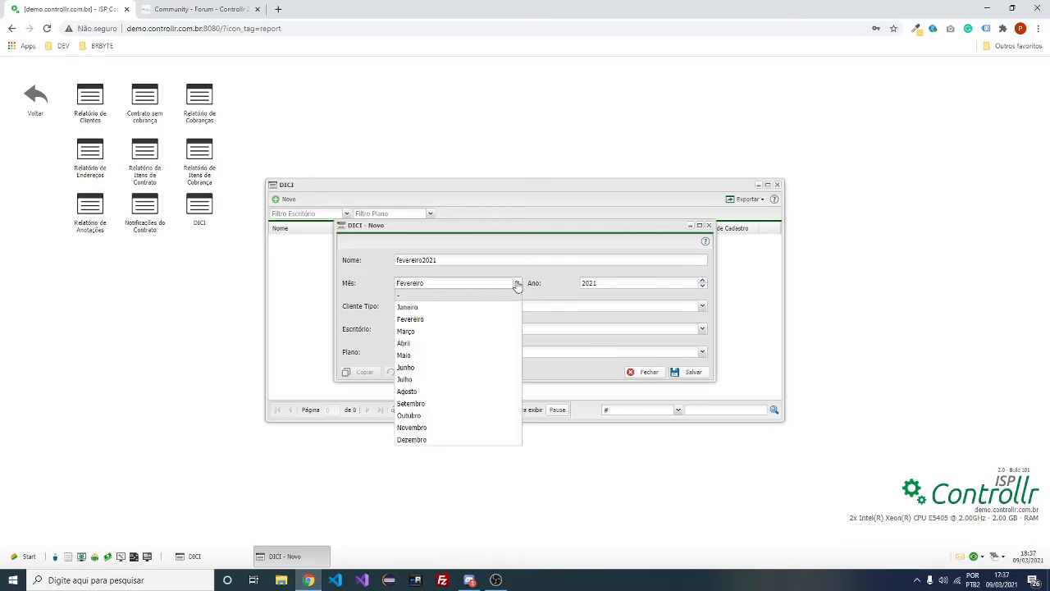
left_click(483, 320)
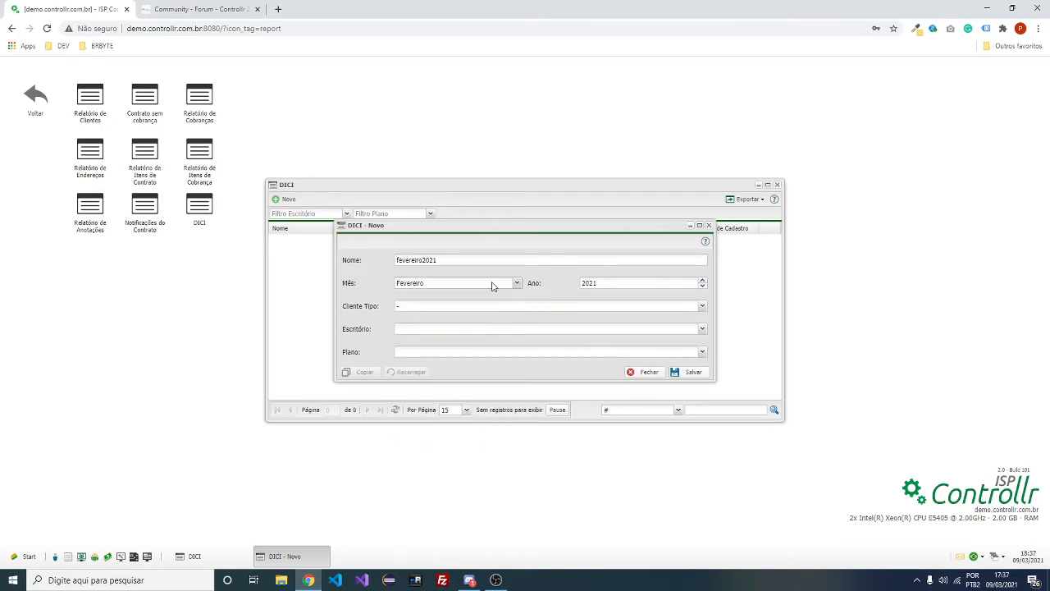
left_click(626, 283)
Leave client type, office and plan unset and save the report
left_click(703, 305)
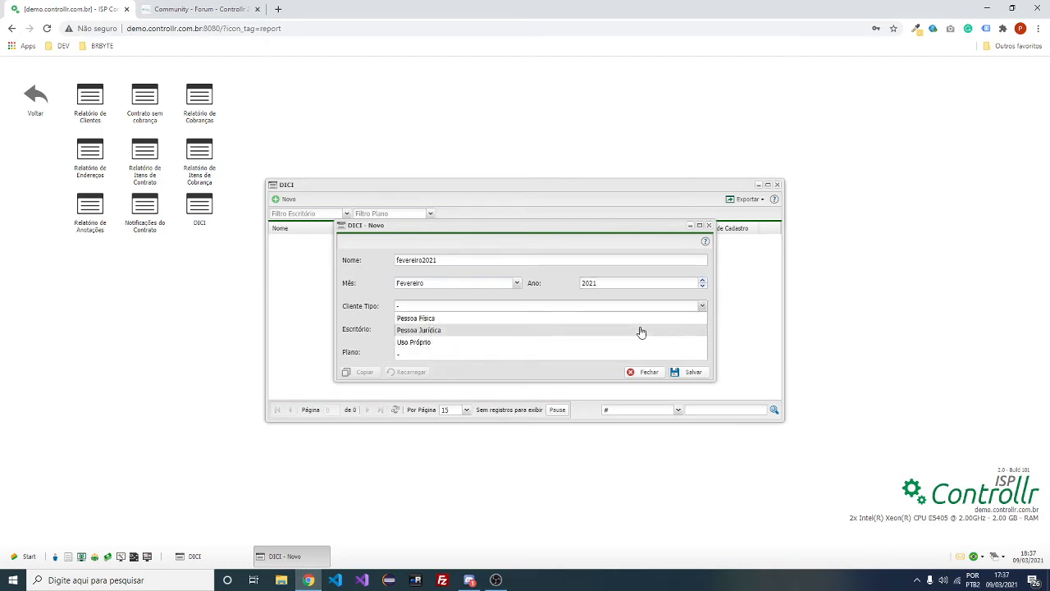
left_click(703, 305)
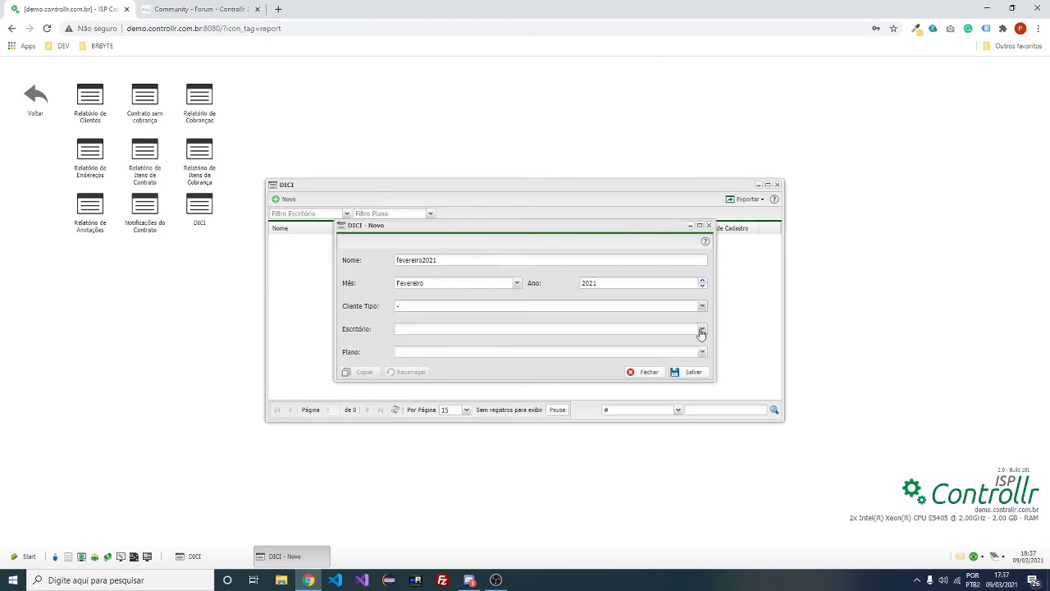
left_click(703, 328)
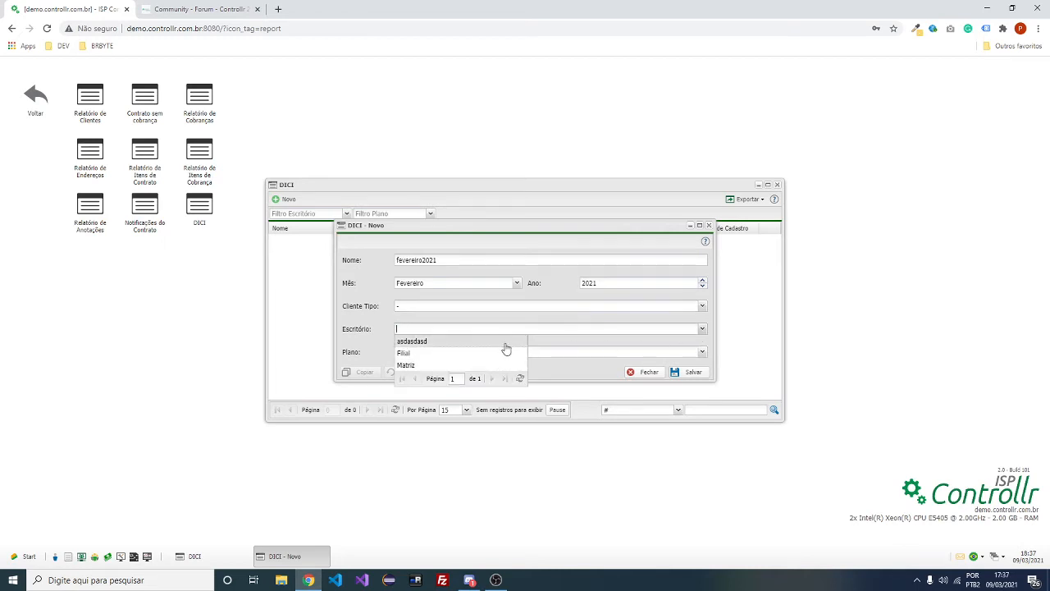
left_click(700, 352)
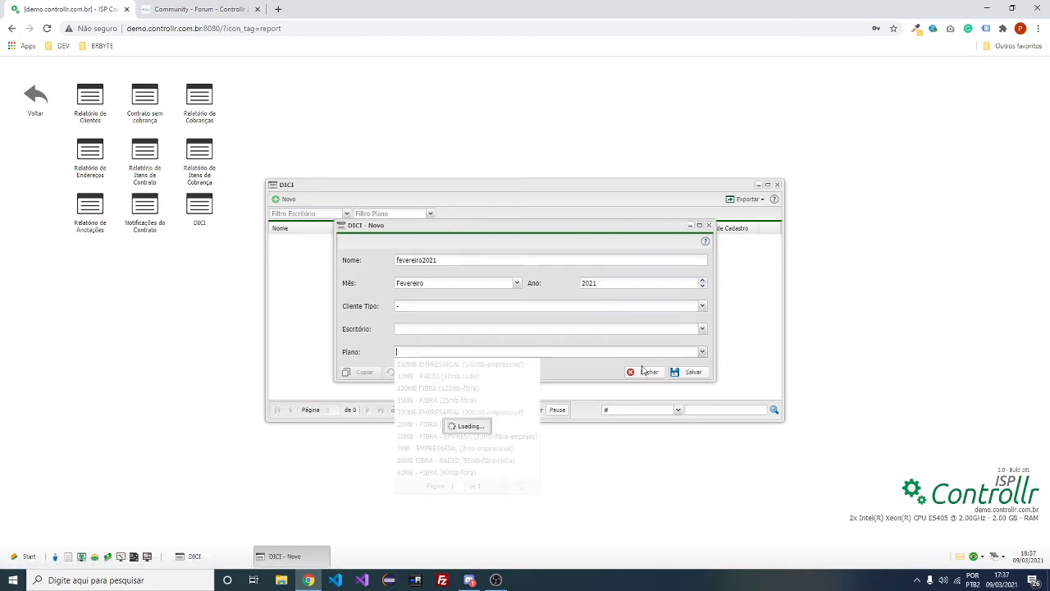
left_click(703, 353)
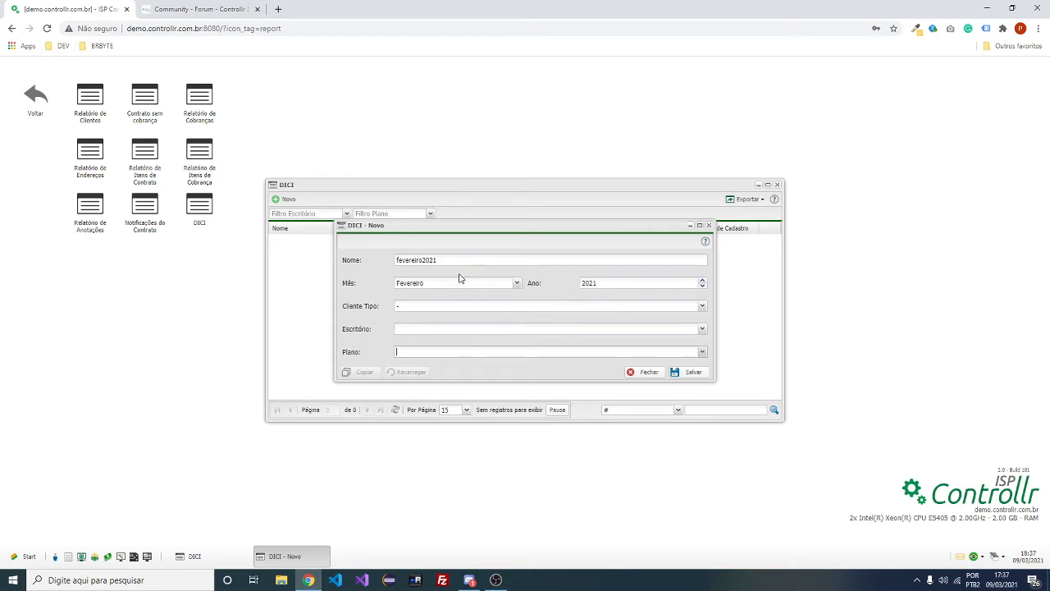
left_click(702, 328)
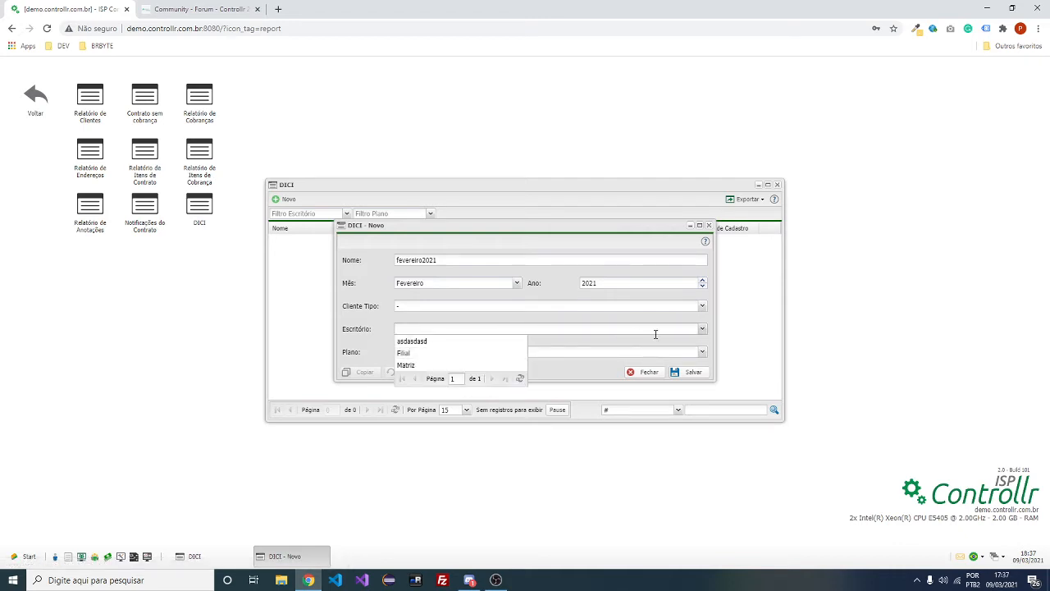
left_click(712, 330)
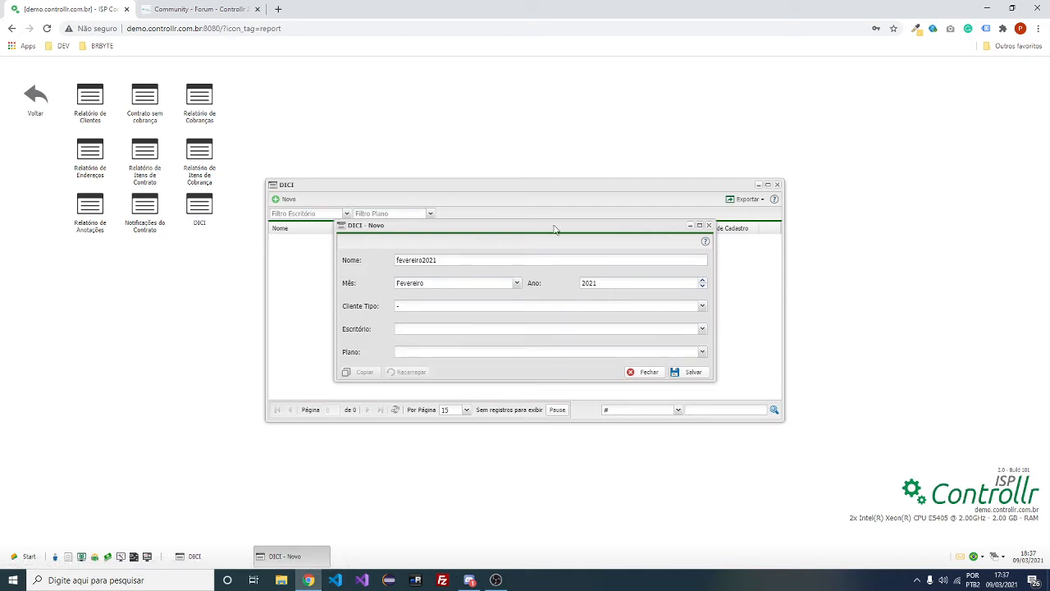
left_click(694, 375)
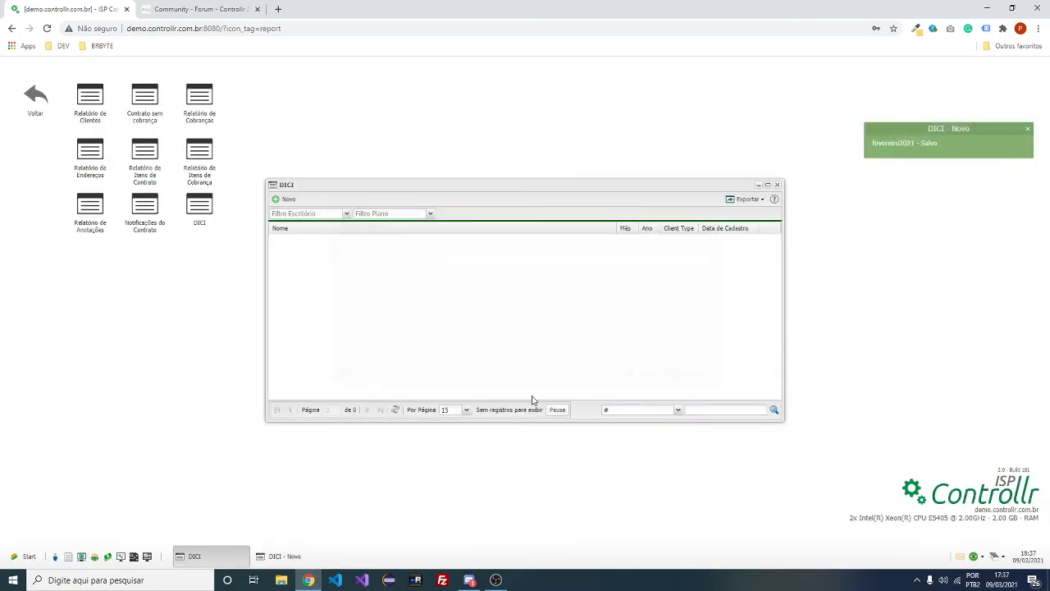
Open the fevereiro2021 report's data and export its 30 records to a CSV file
left_click(396, 409)
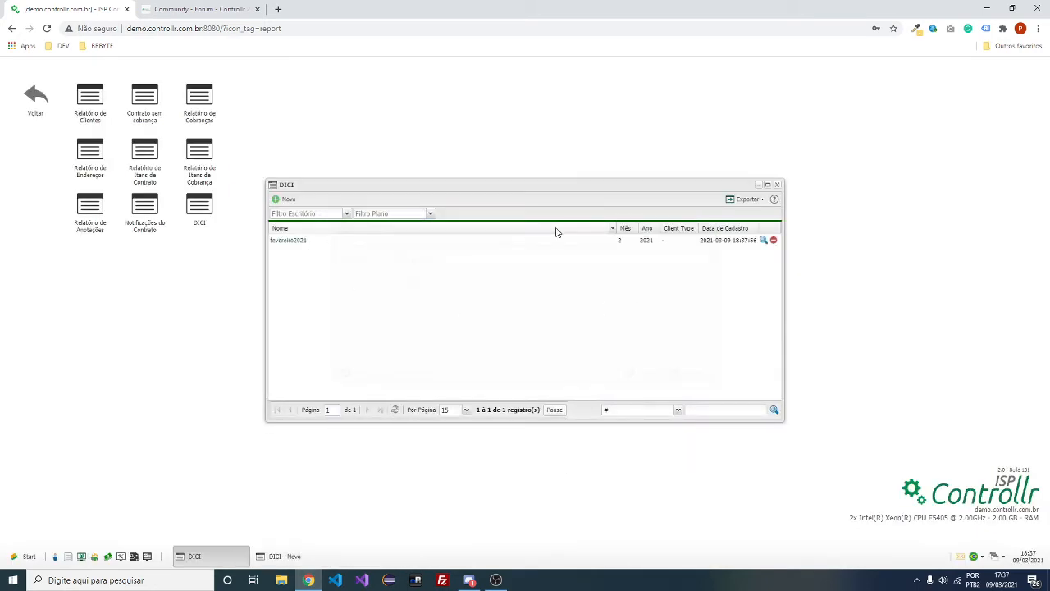
left_click(763, 240)
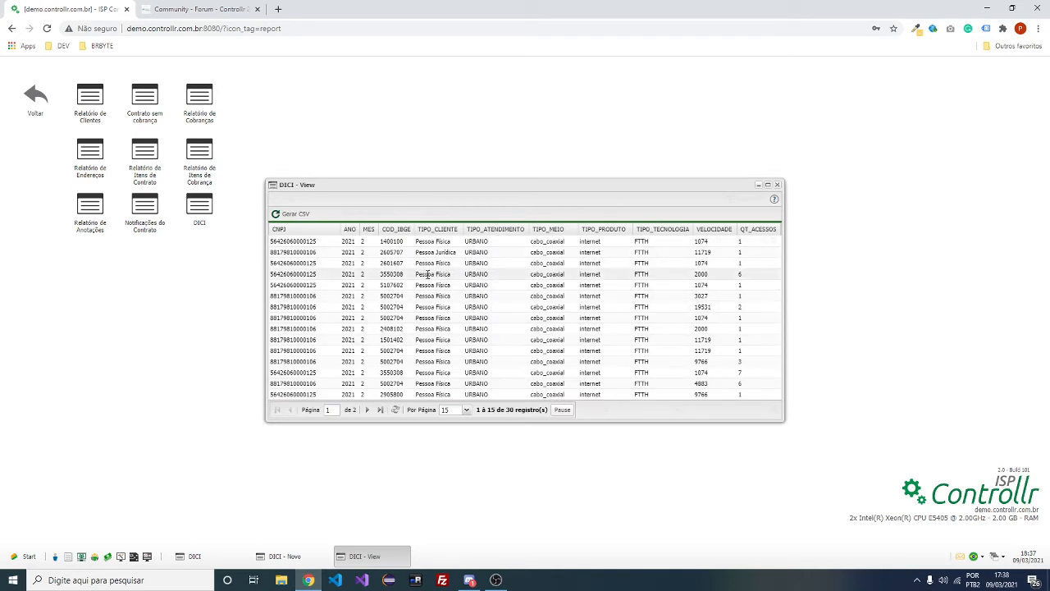
left_click(283, 215)
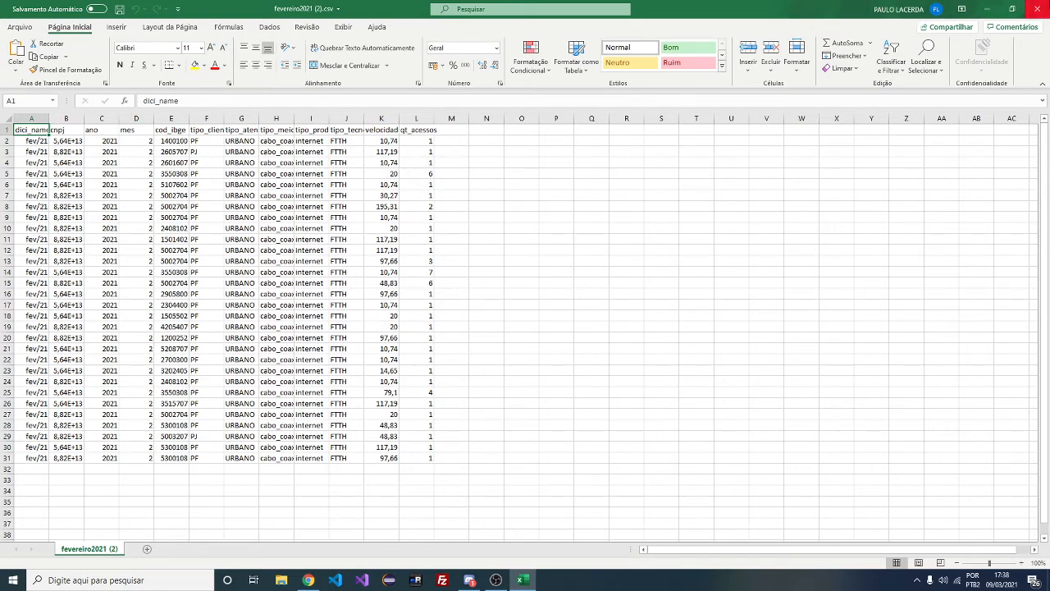
left_click(1035, 9)
left_click(197, 9)
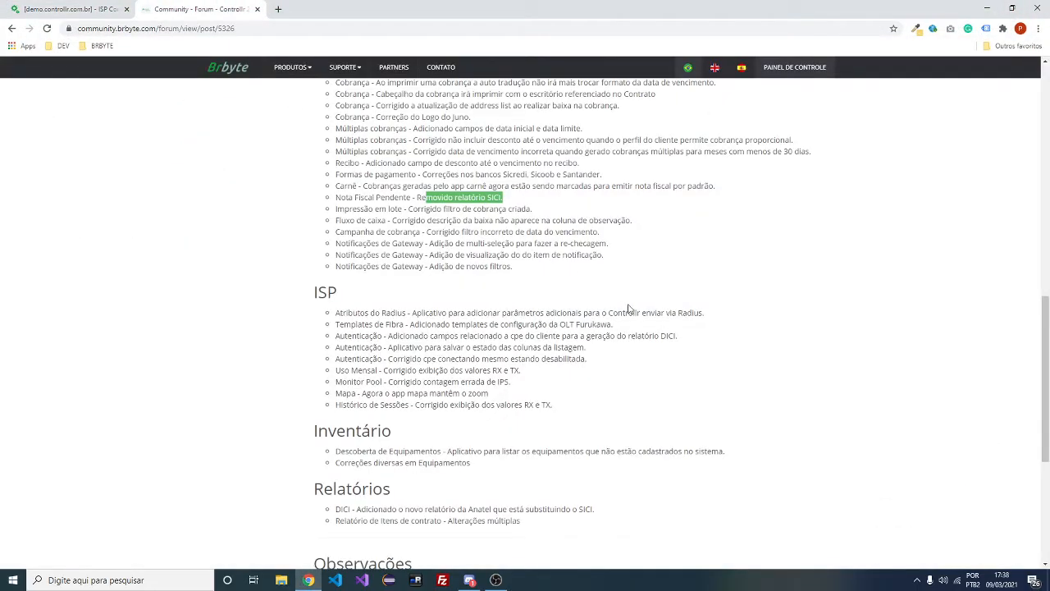
scroll(628, 308, "up", 3)
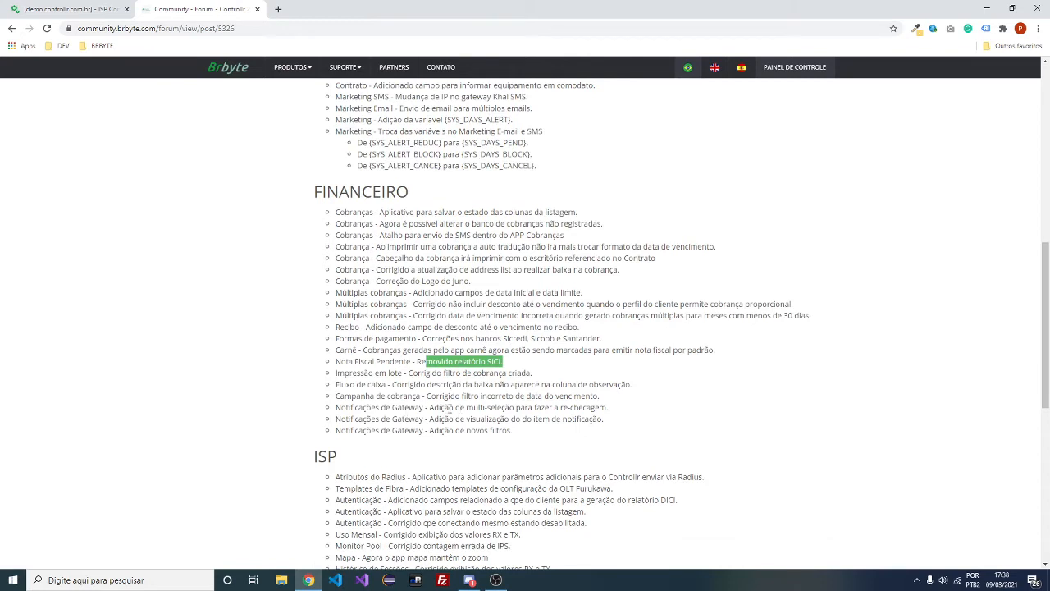
left_click_drag(428, 407, 511, 429)
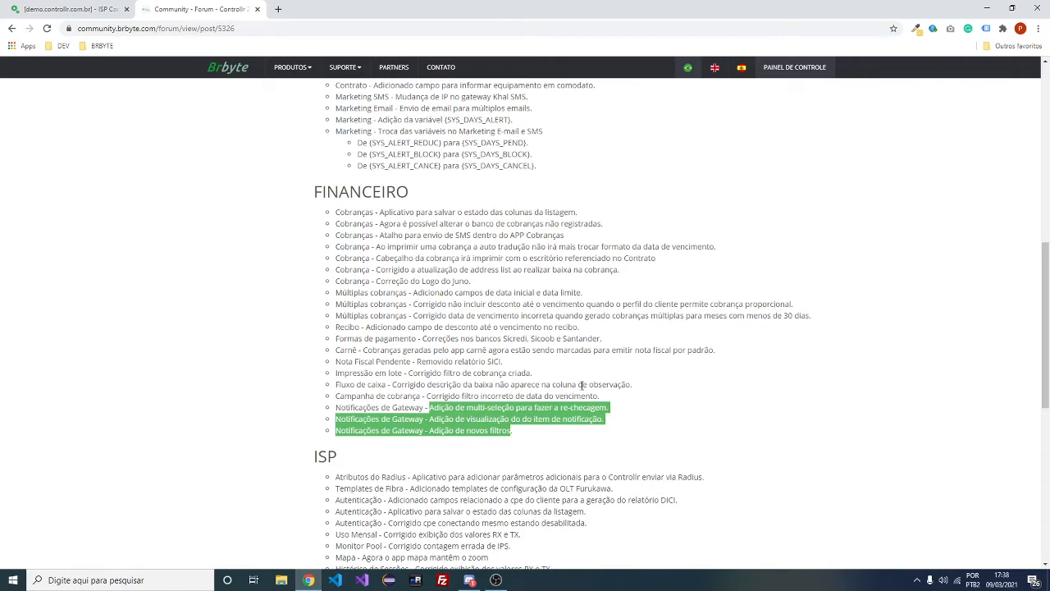
left_click_drag(567, 397, 502, 373)
scroll(522, 380, "down", 3)
scroll(522, 379, "up", 1)
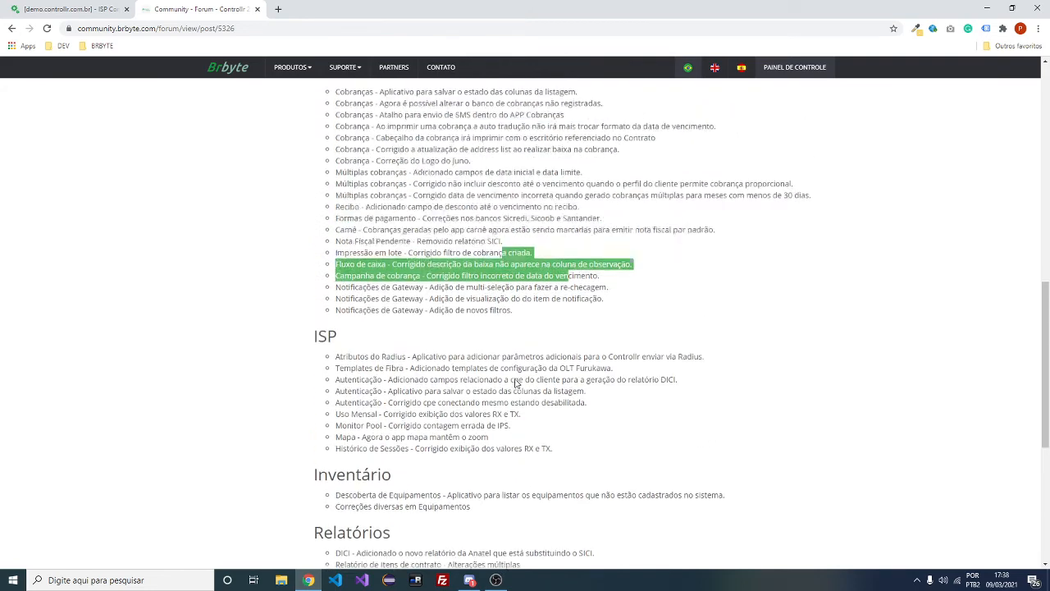
scroll(517, 383, "down", 1)
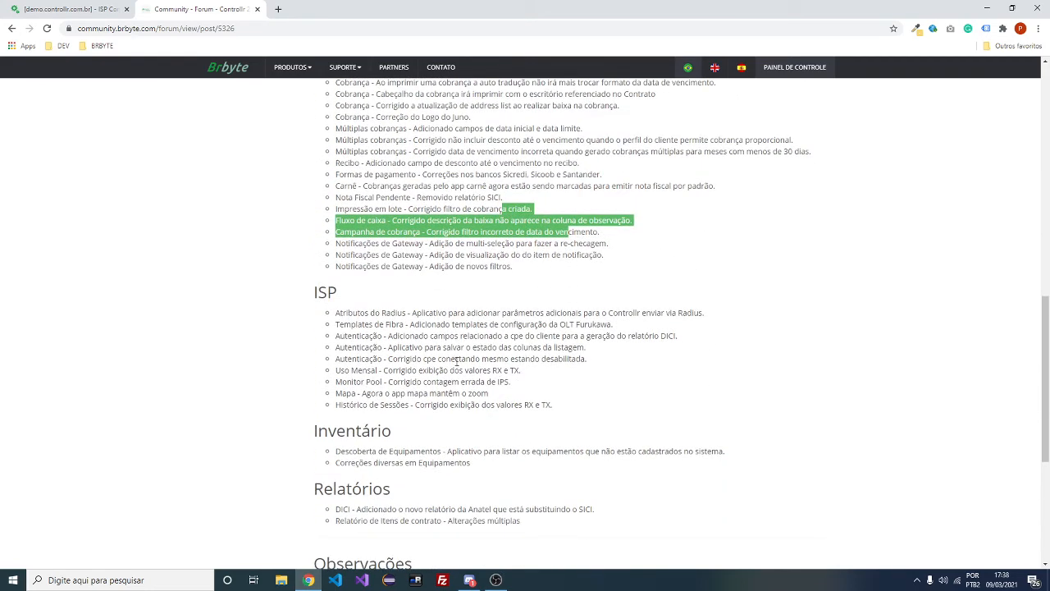
Close the DICI report view, report list and new-report windows
double_click(352, 312)
left_click(69, 9)
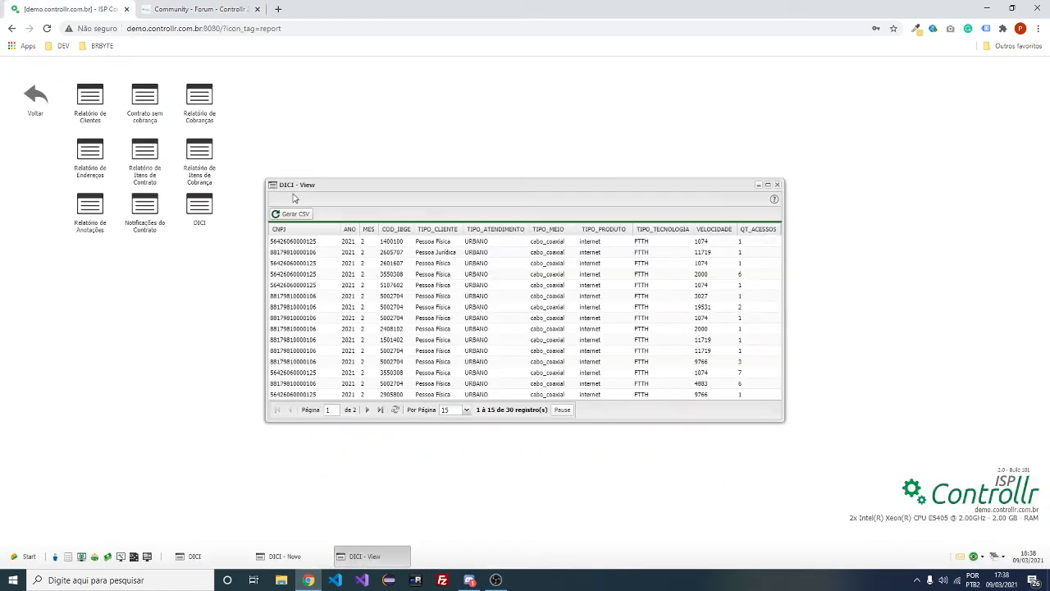
left_click(777, 184)
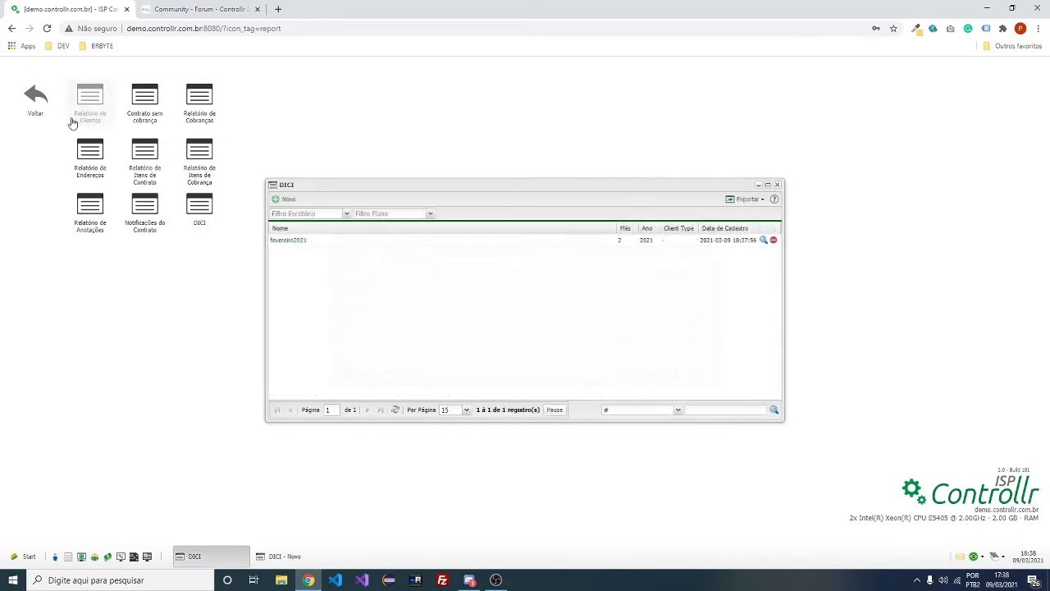
left_click(777, 185)
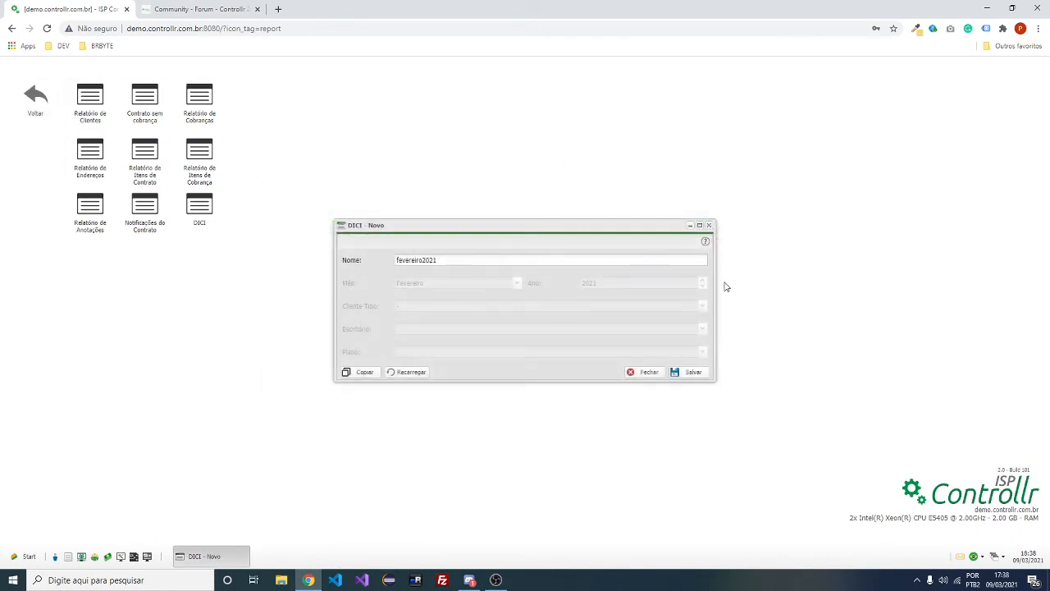
left_click(709, 225)
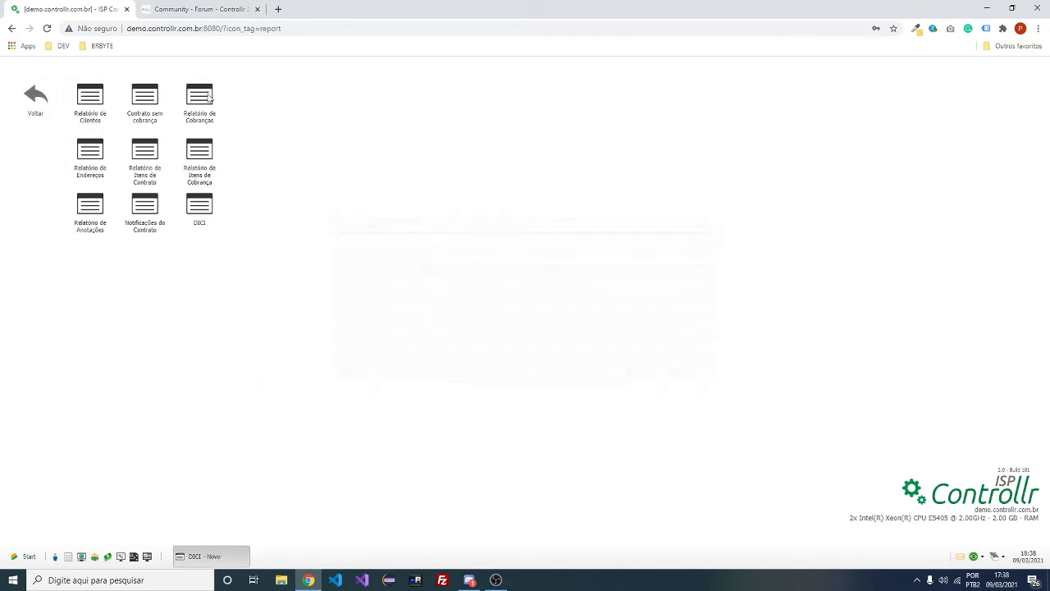
left_click(37, 103)
Open ISP > Atributos do Radius and discard a new profile without saving
left_click(190, 100)
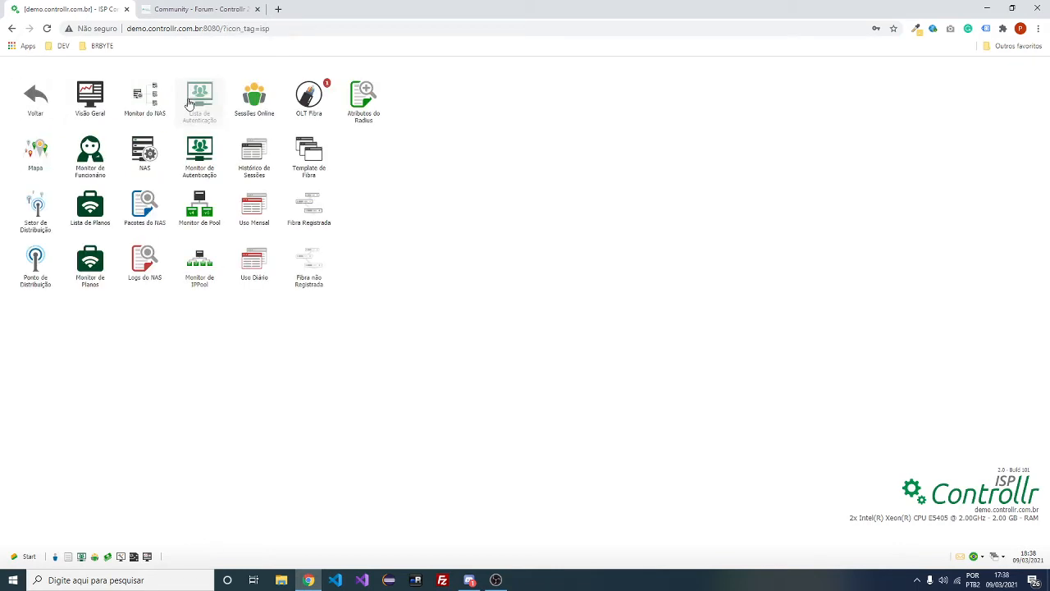
left_click(369, 109)
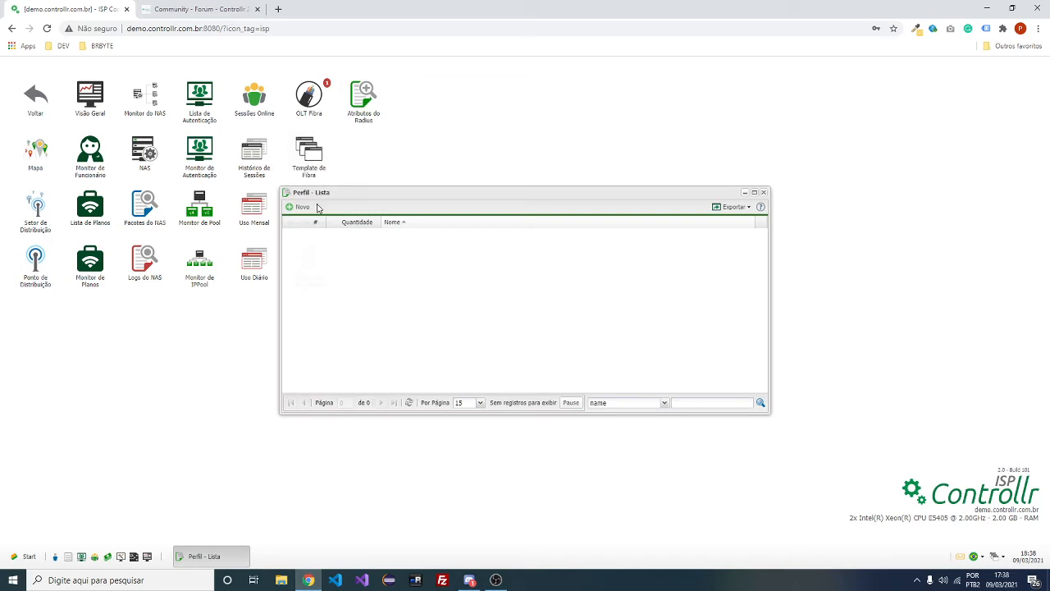
left_click(313, 207)
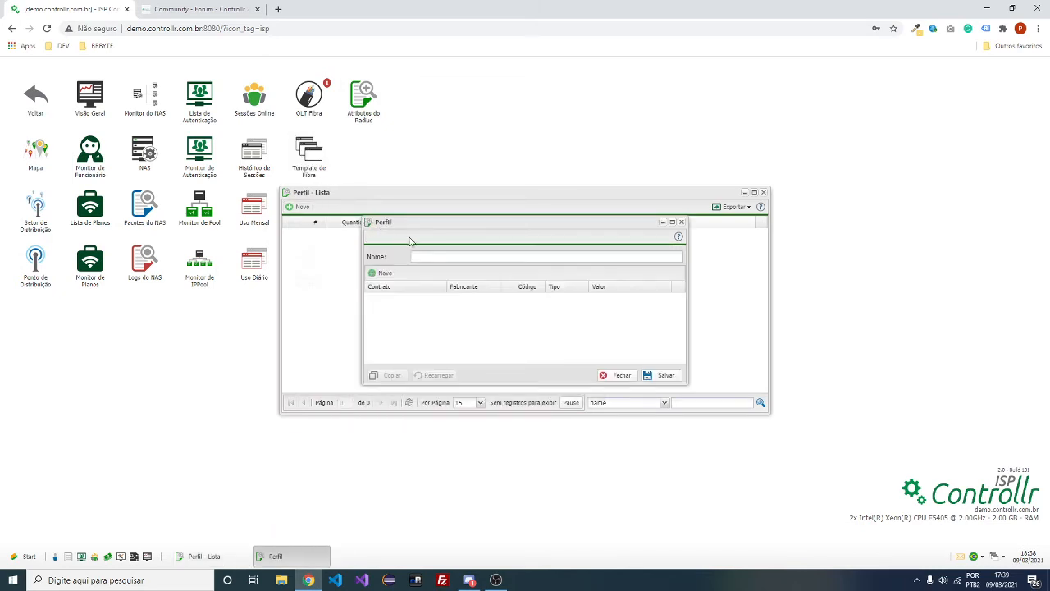
left_click(423, 254)
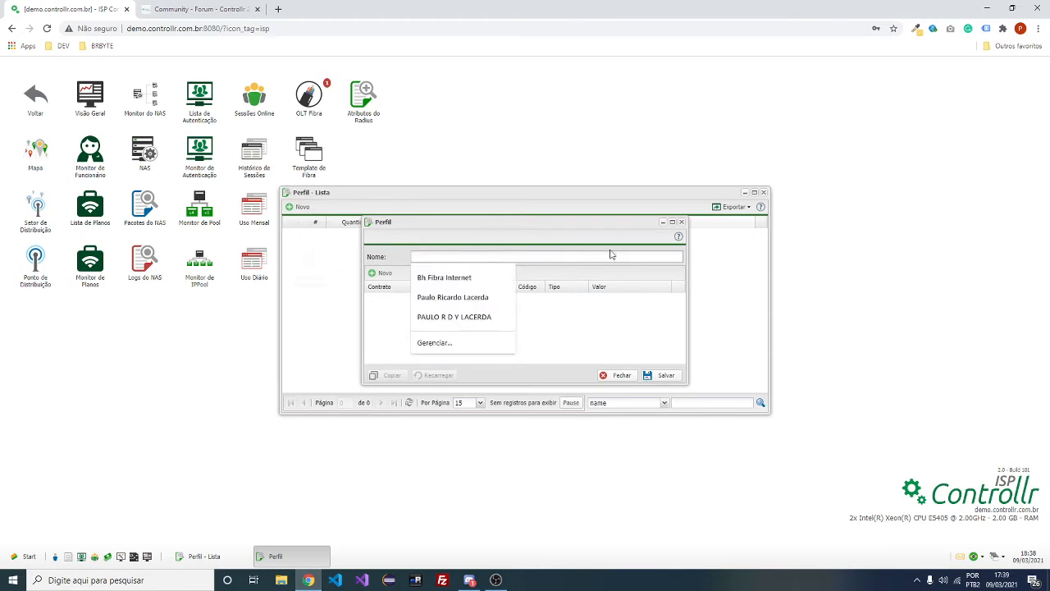
left_click(681, 223)
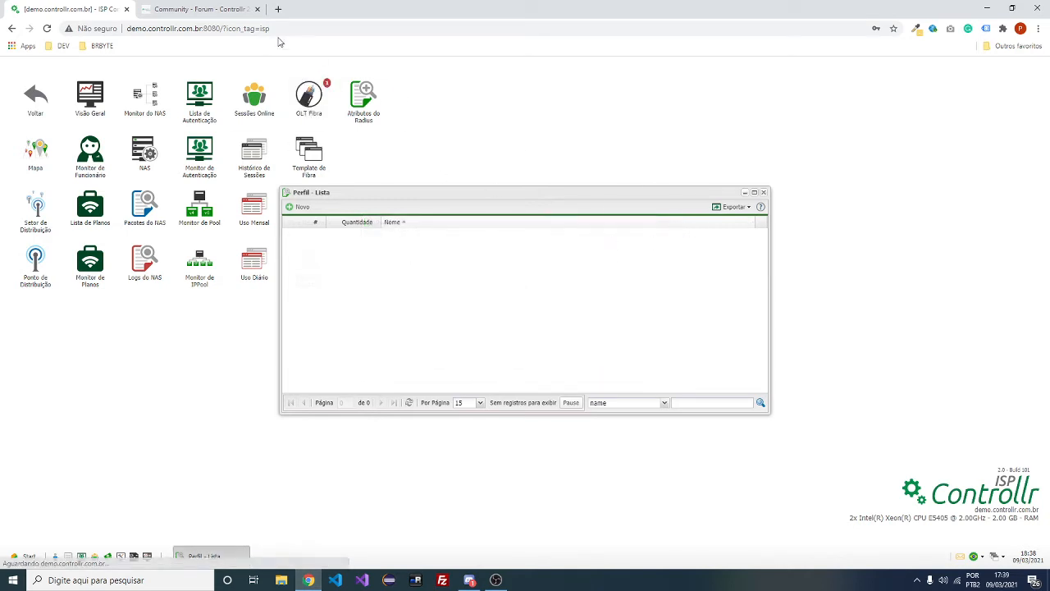
left_click(36, 98)
Close the Radius profile list, then briefly reopen and close the DICI report list
left_click(763, 192)
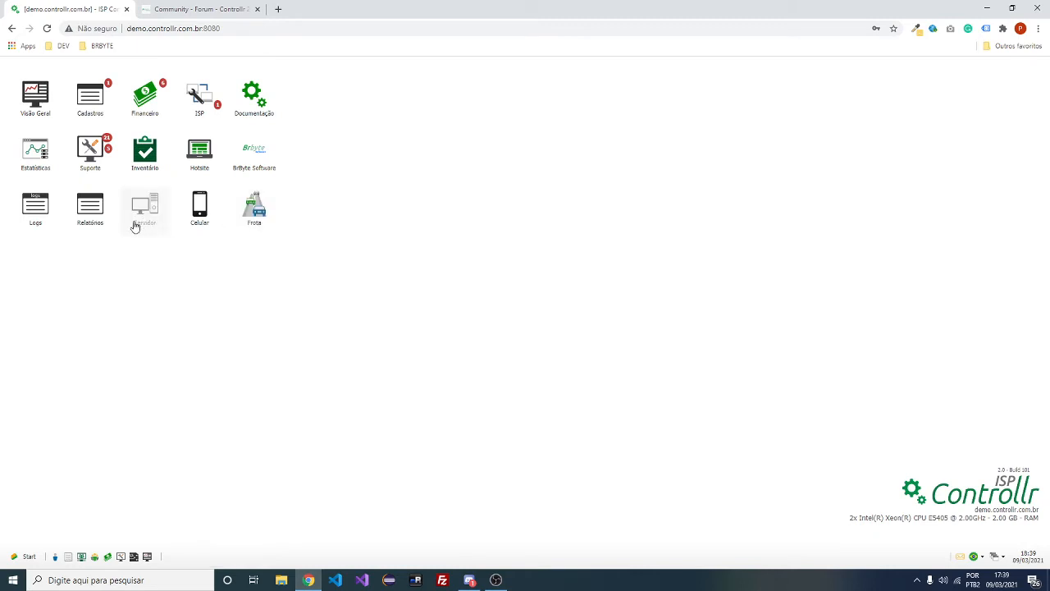
left_click(90, 206)
left_click(191, 215)
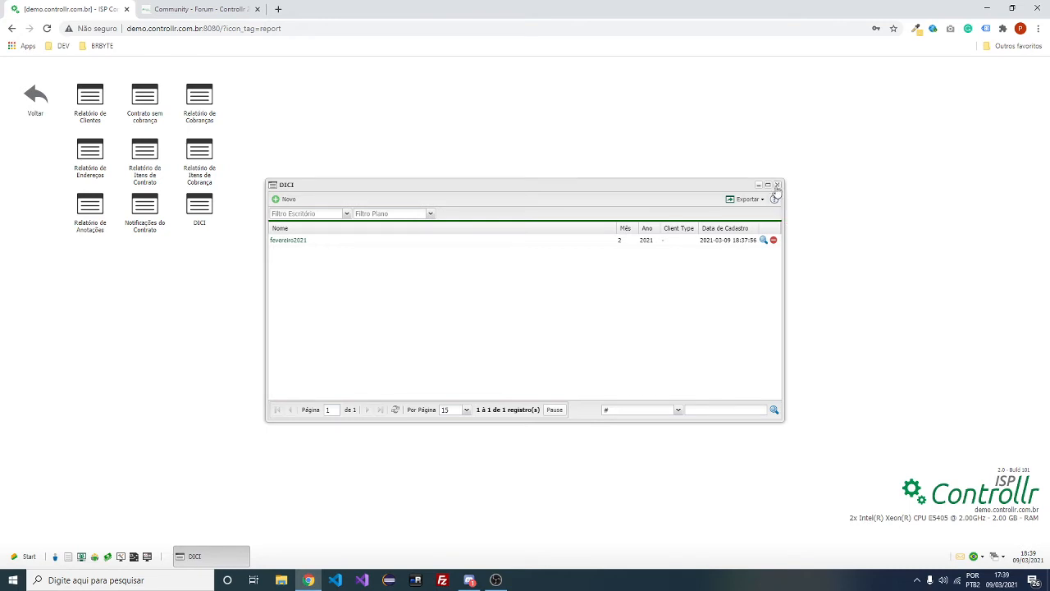
left_click(777, 186)
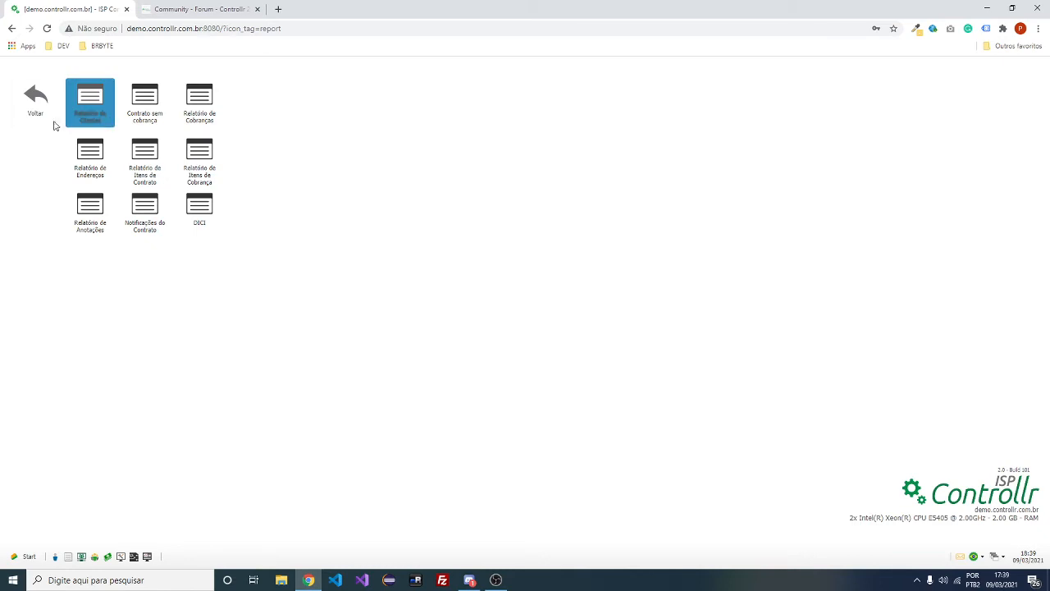
left_click(35, 100)
Open the Cadastros client list and skim its wiki help page before closing it
left_click(98, 118)
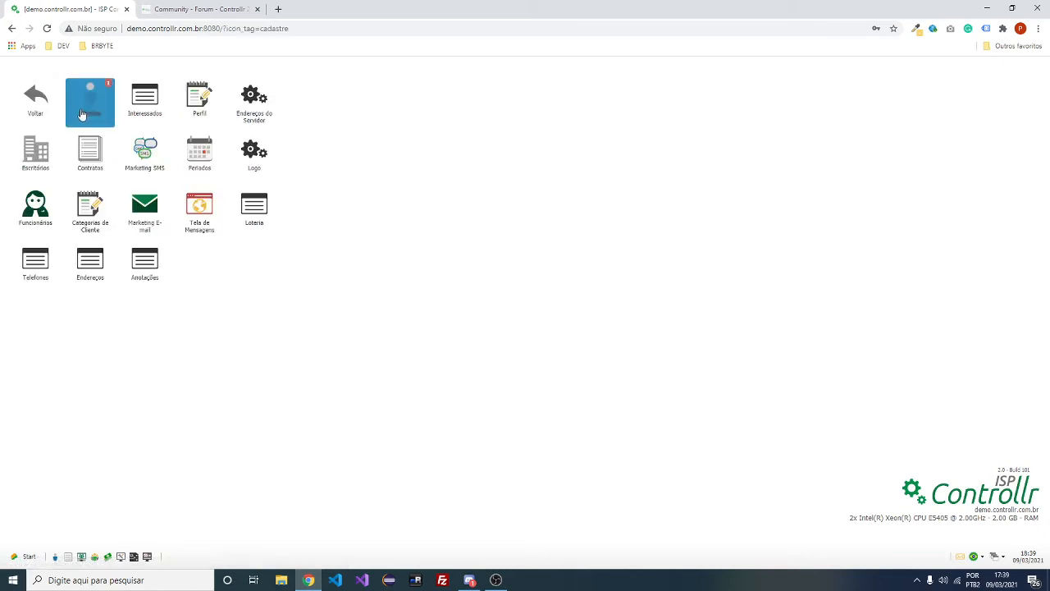
left_click(92, 105)
left_click(803, 172)
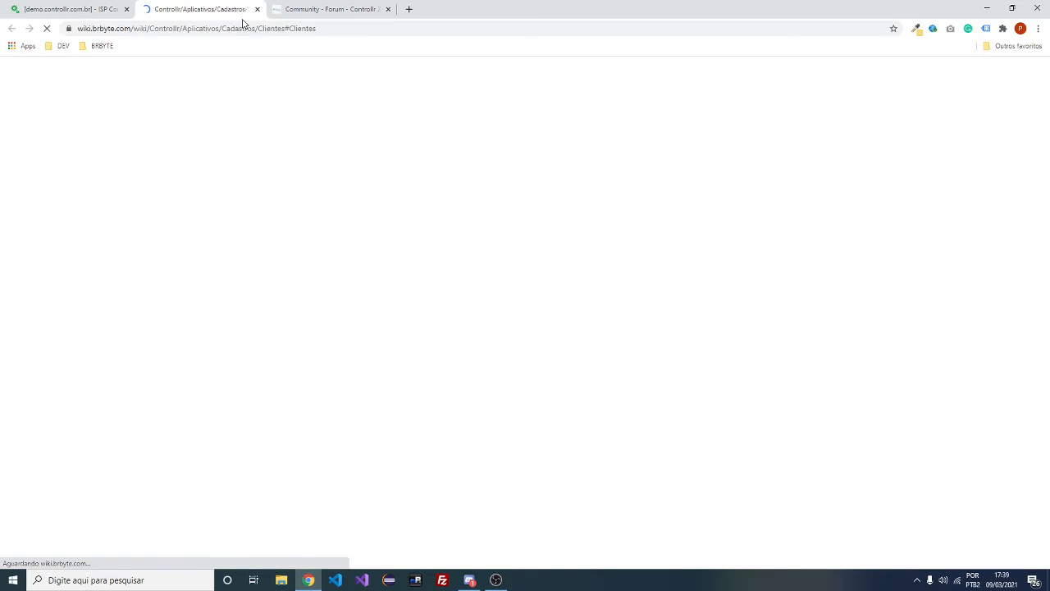
scroll(556, 183, "down", 10)
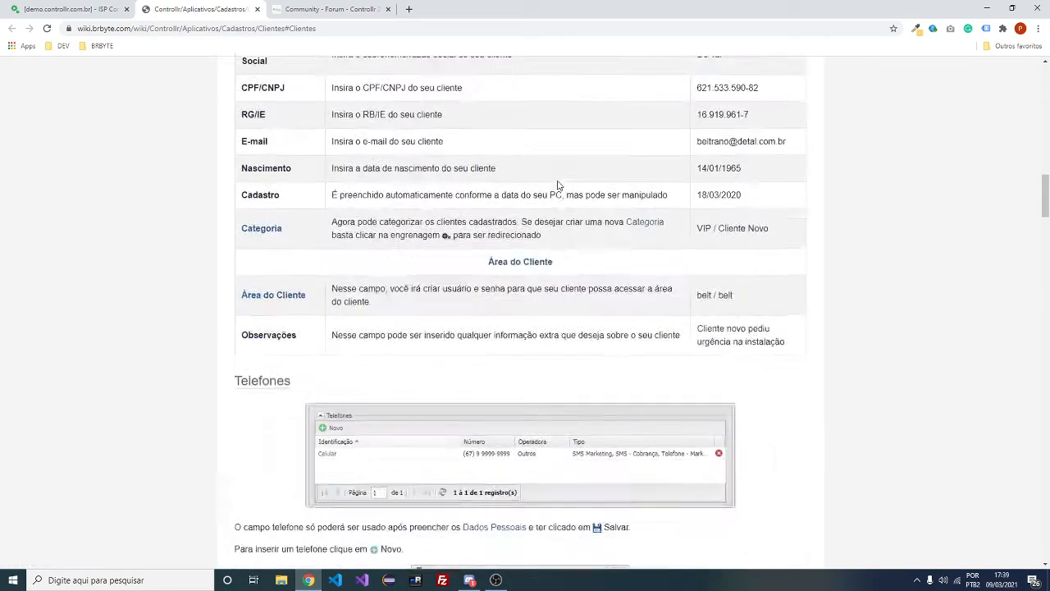
scroll(558, 186, "down", 15)
middle_click(215, 7)
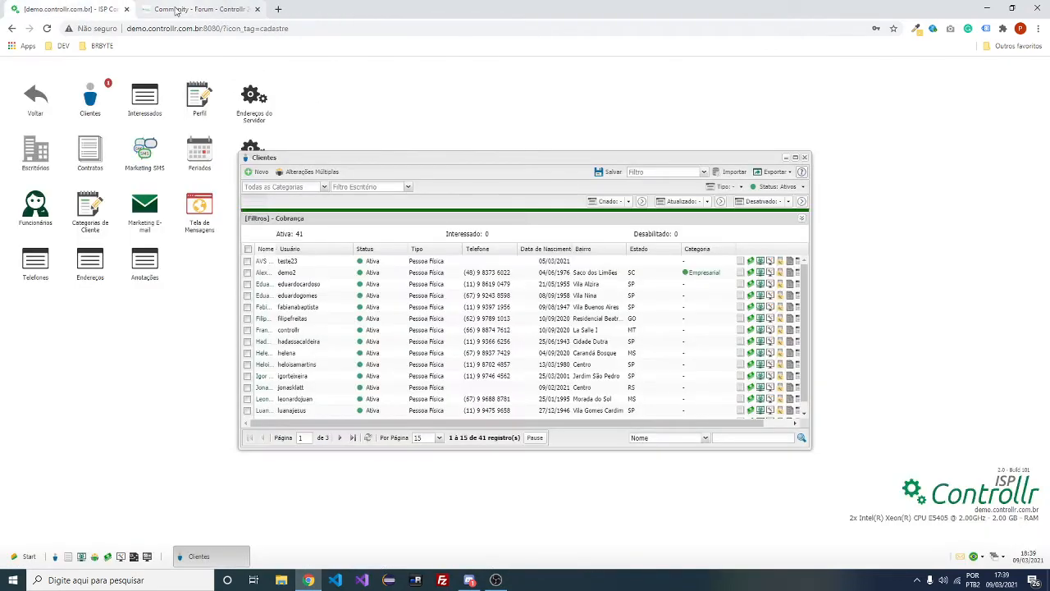
left_click(175, 10)
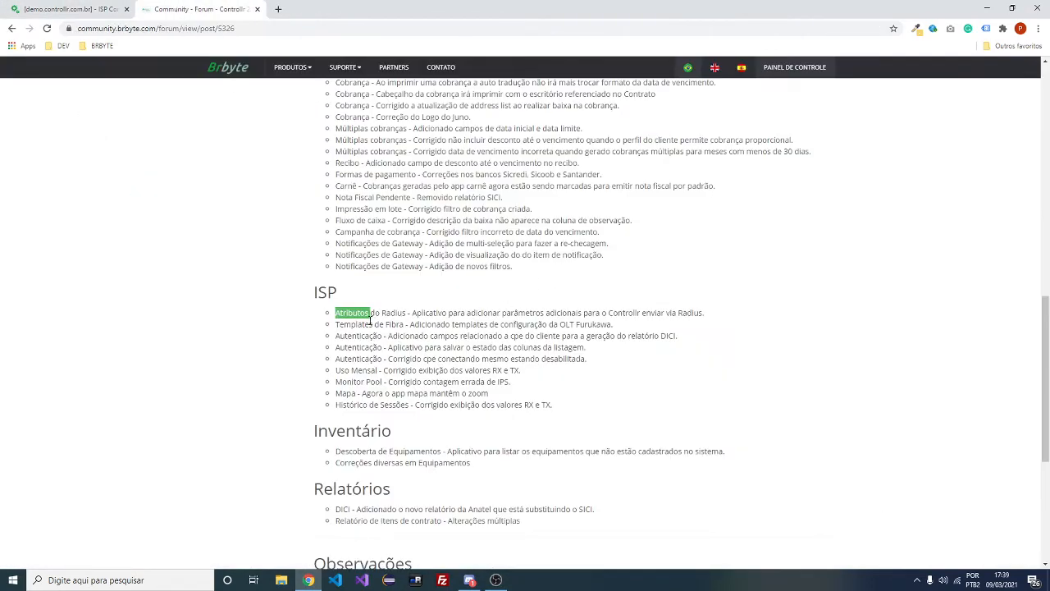
left_click_drag(357, 325, 607, 324)
scroll(540, 338, "down", 2)
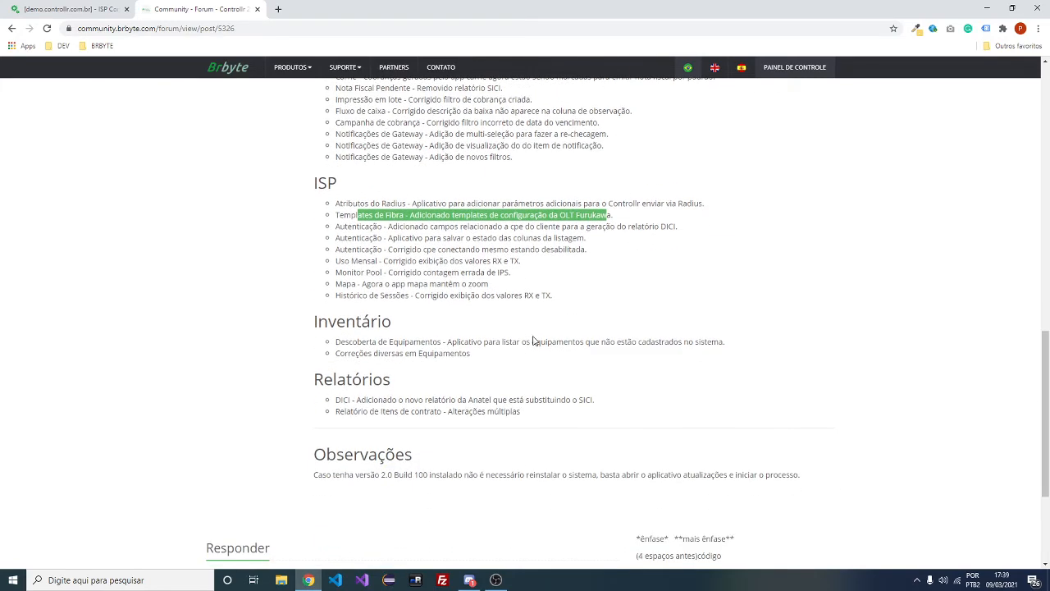
left_click_drag(419, 238, 437, 262)
left_click(465, 266)
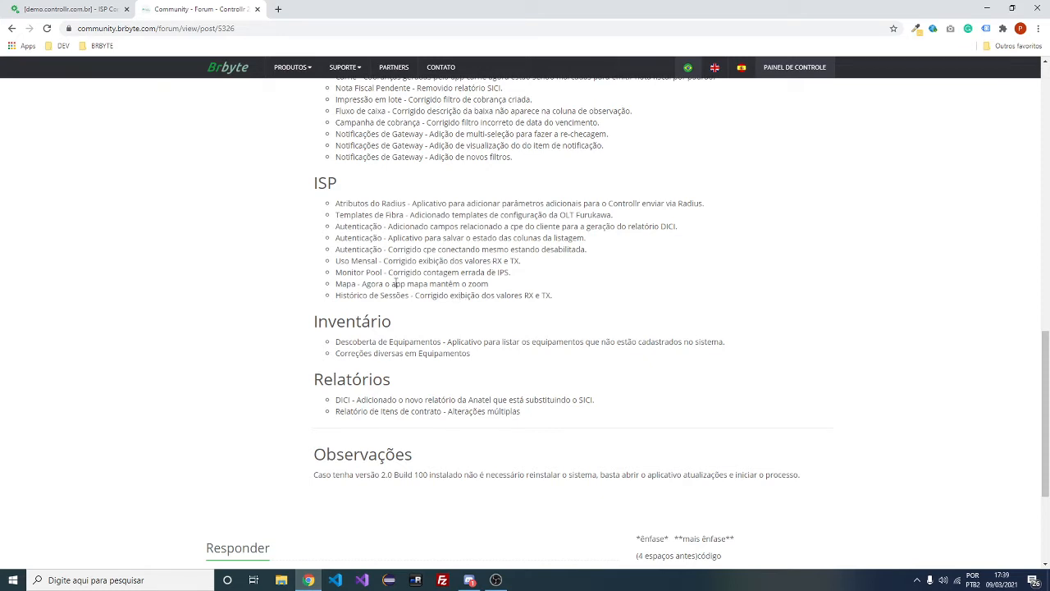
left_click_drag(385, 283, 544, 295)
left_click_drag(418, 302, 580, 300)
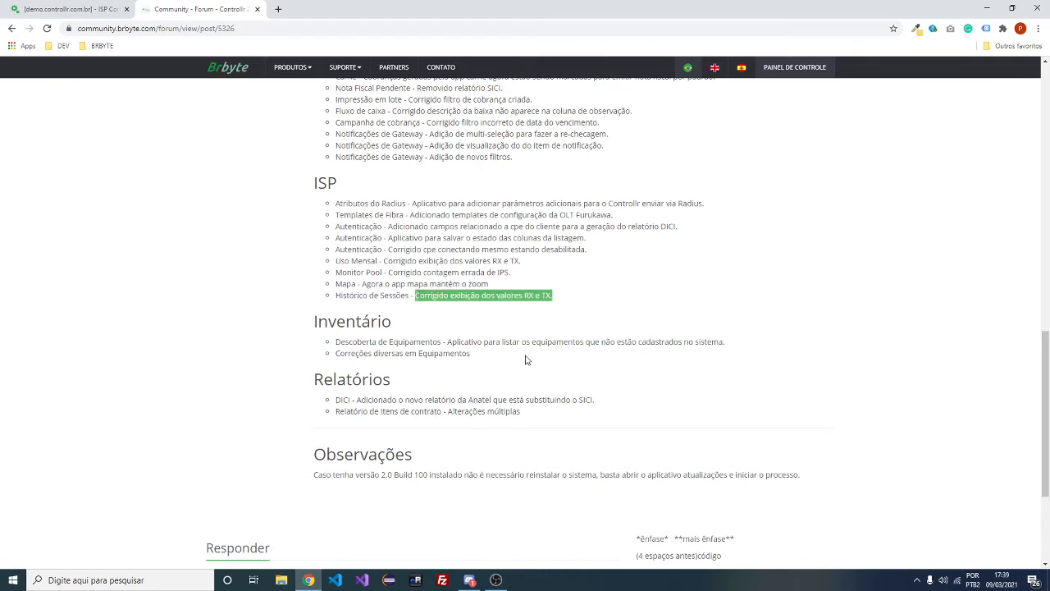
Open Descoberta de Equipamentos and the Equipamentos list side by side
left_click(70, 9)
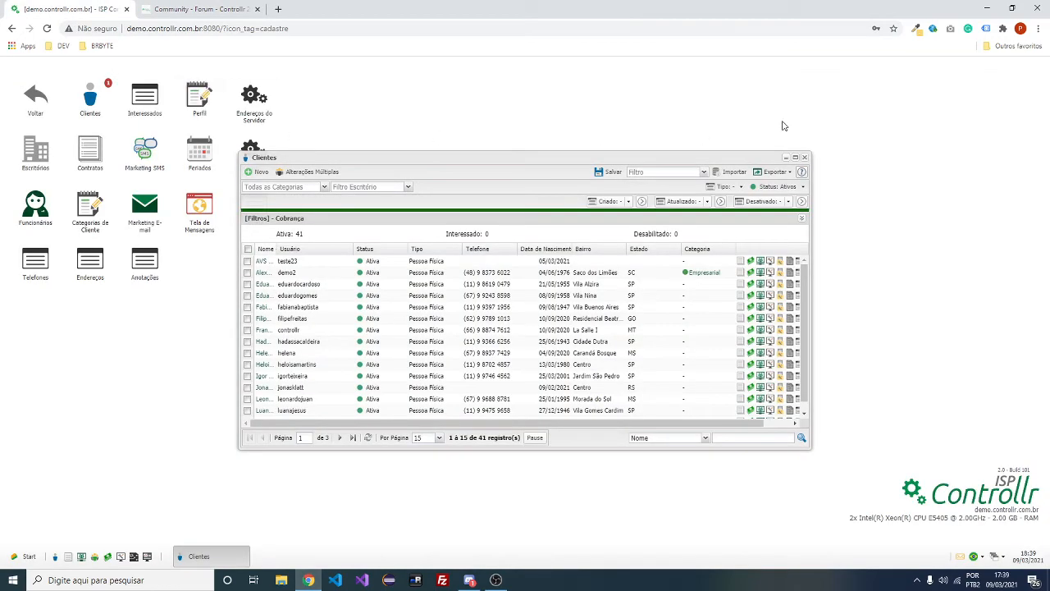
left_click(805, 159)
left_click(36, 97)
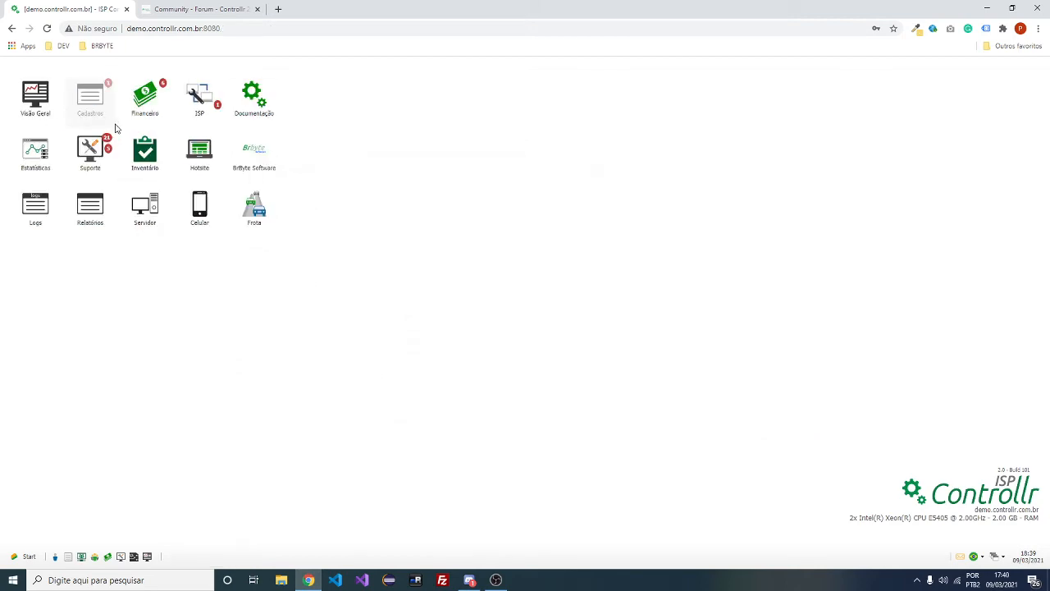
left_click(147, 160)
left_click(47, 160)
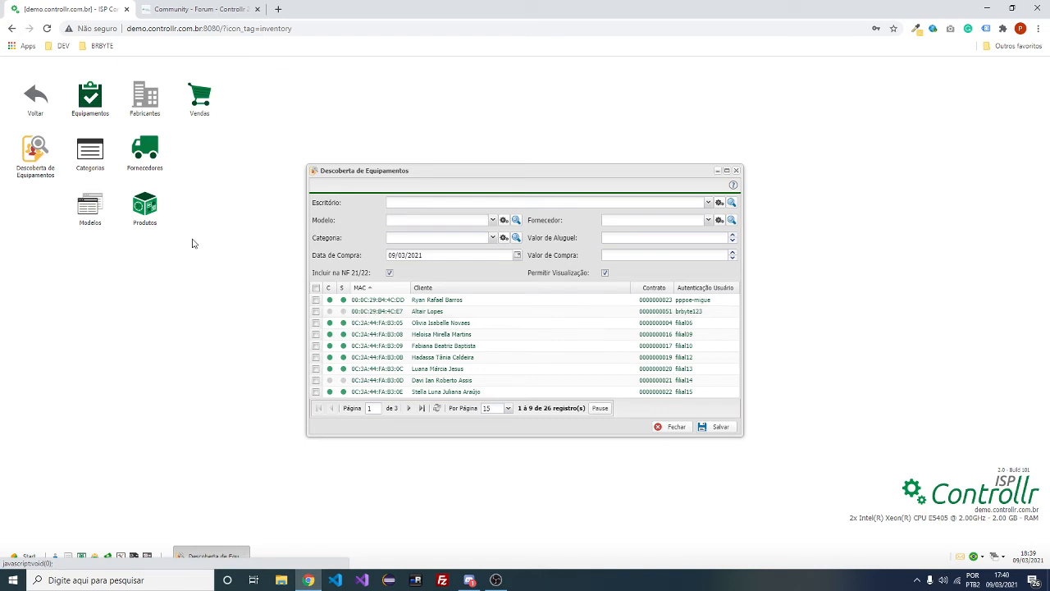
left_click(96, 104)
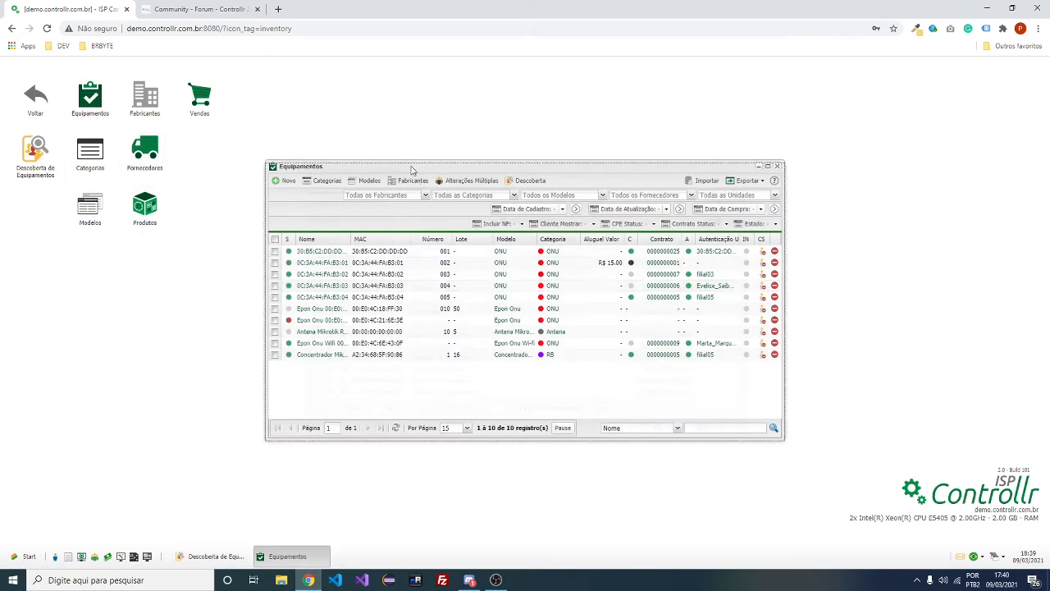
left_click_drag(412, 168, 729, 173)
left_click_drag(383, 188, 205, 101)
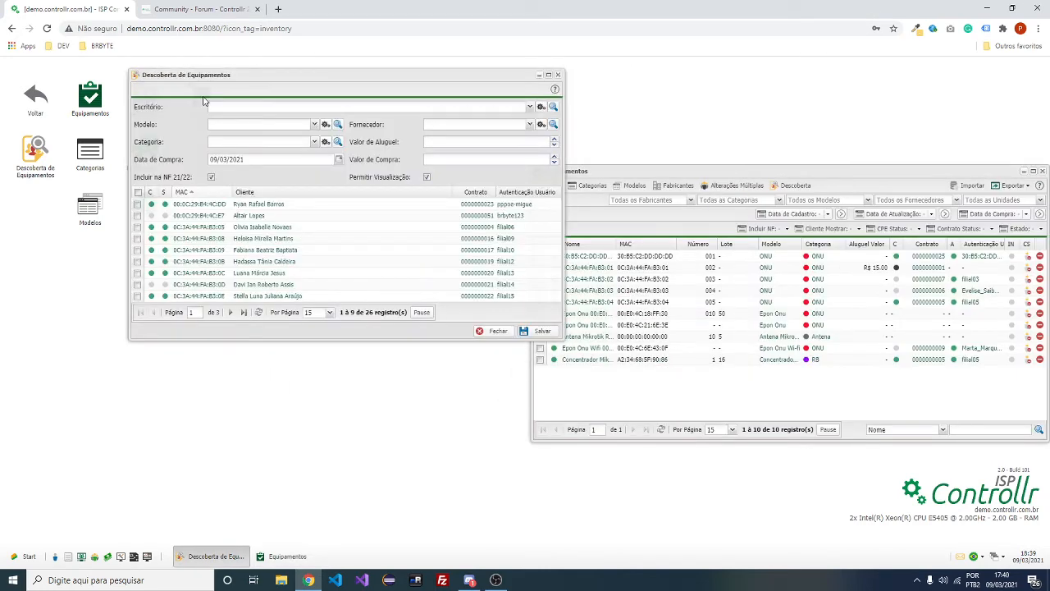
Browse the discovered devices and set the registration office to Filial
left_click(230, 312)
left_click(231, 312)
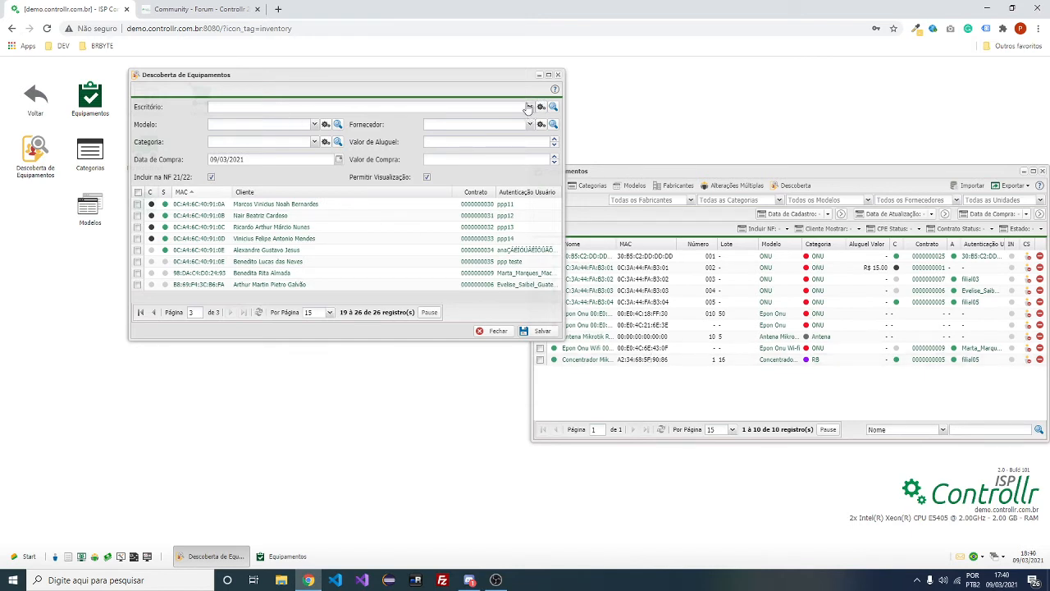
left_click(539, 329)
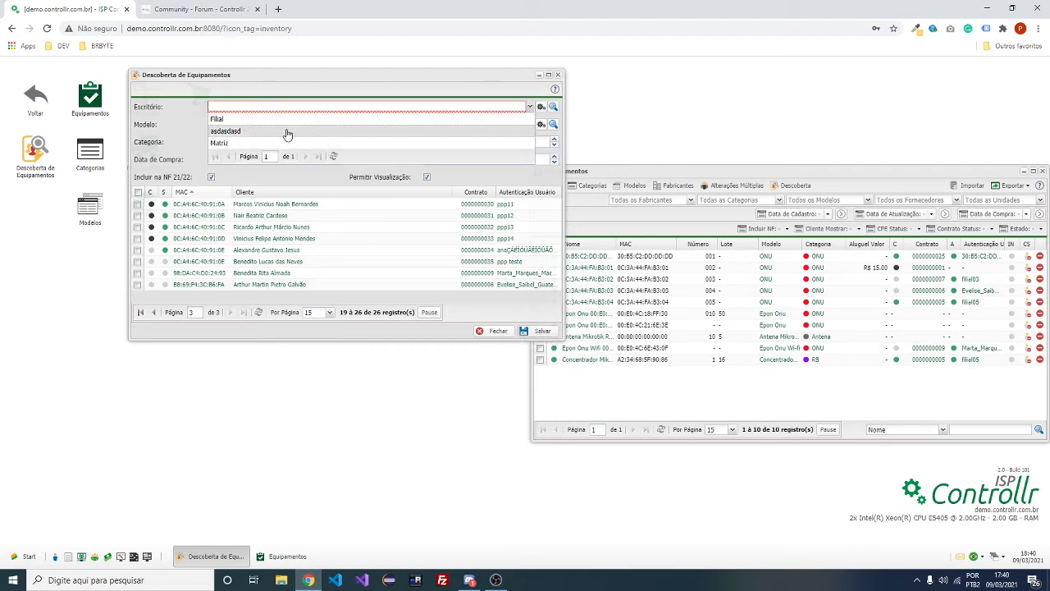
left_click(290, 132)
left_click(530, 107)
left_click(341, 119)
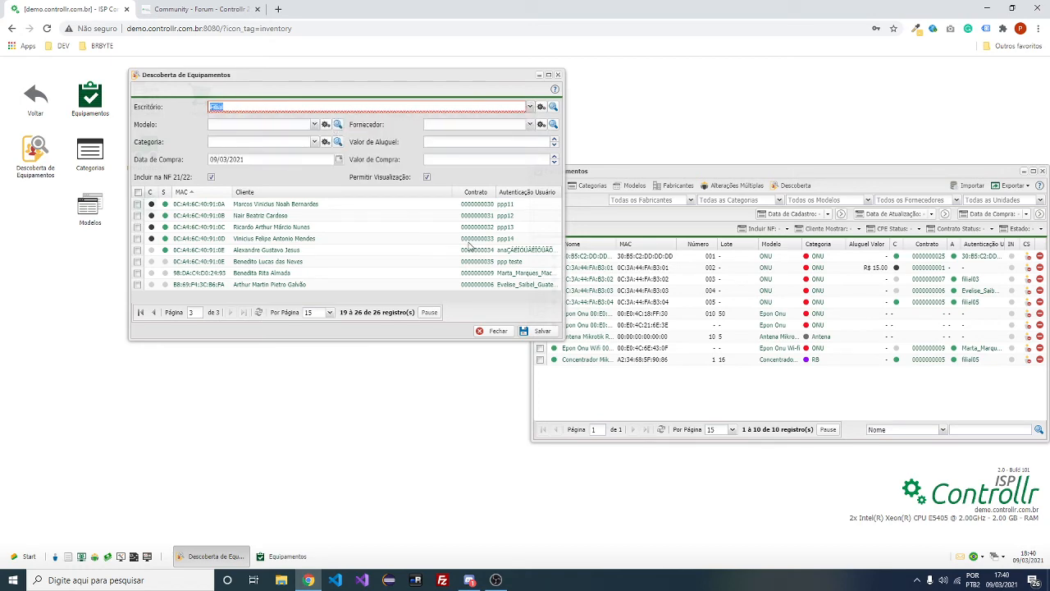
left_click(539, 332)
left_click(525, 335)
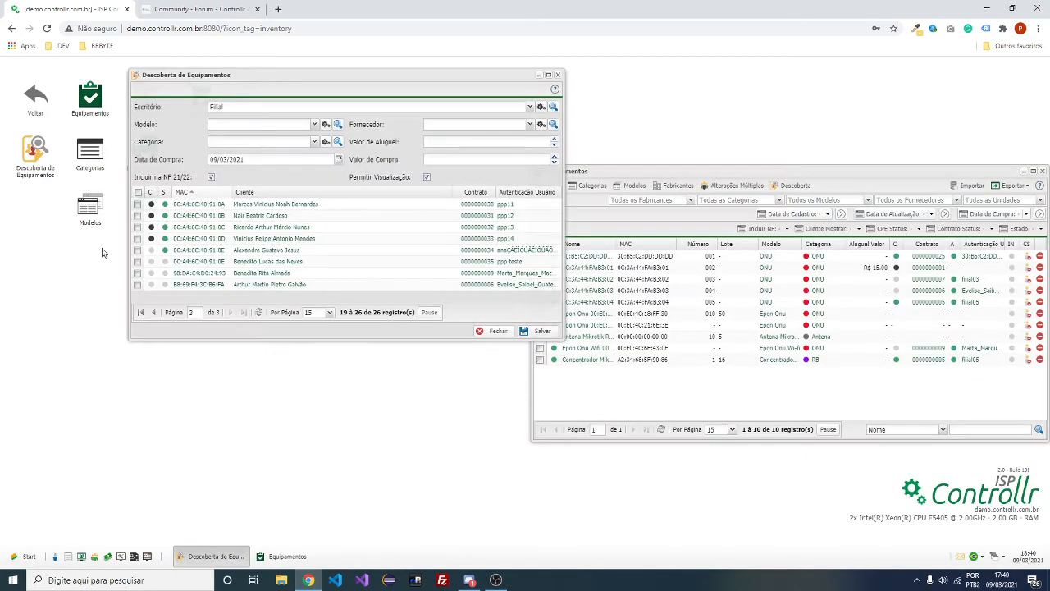
Register the first discovered device under the Filial office
left_click(139, 193)
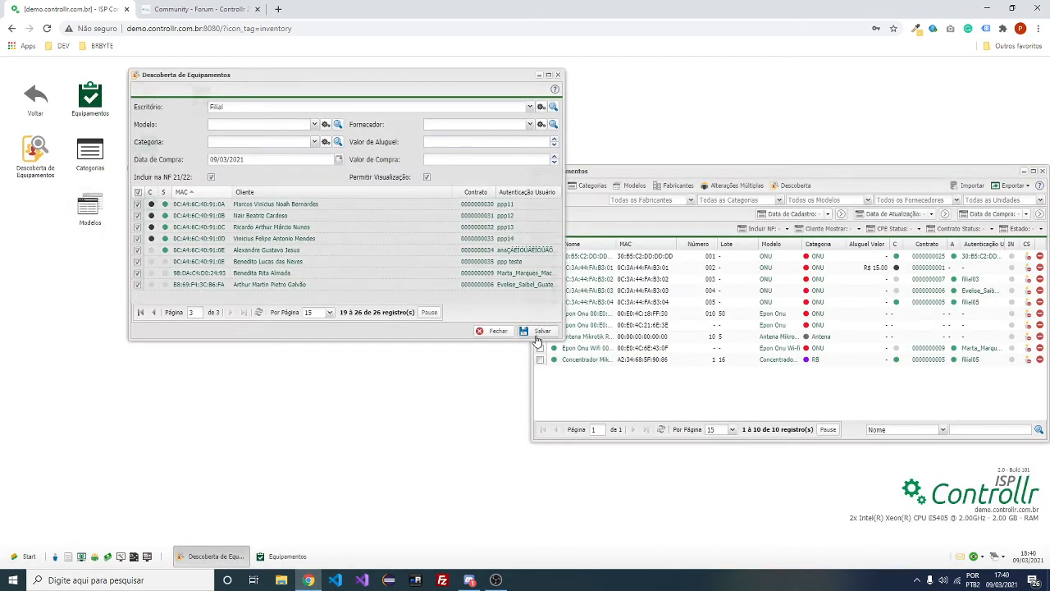
left_click(537, 335)
left_click(533, 338)
left_click(138, 195)
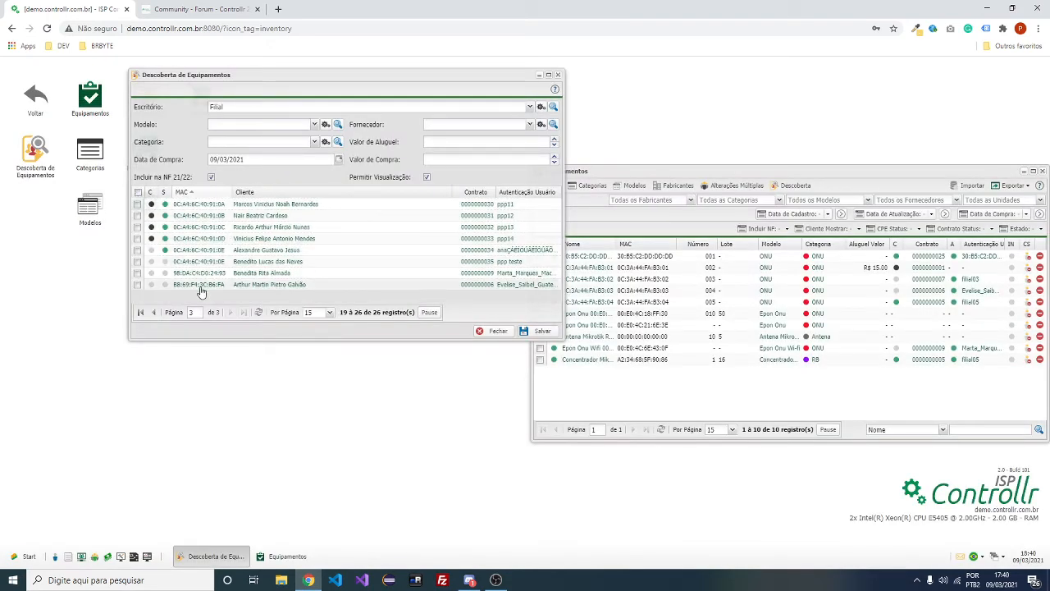
left_click(141, 313)
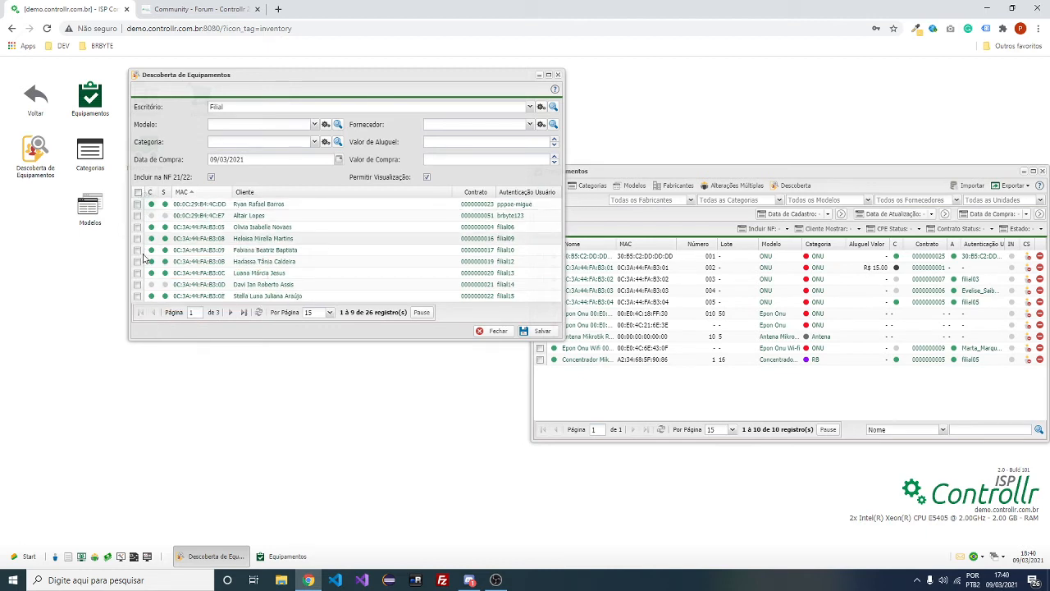
left_click(542, 332)
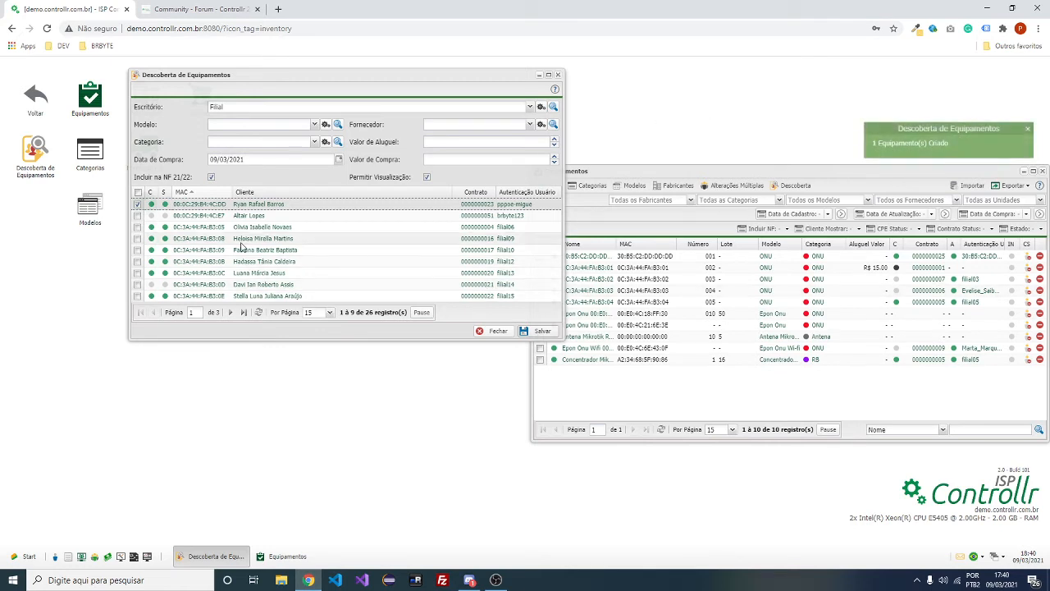
Refresh the Equipamentos list to confirm 11 records, then check the forum changelog
left_click(656, 431)
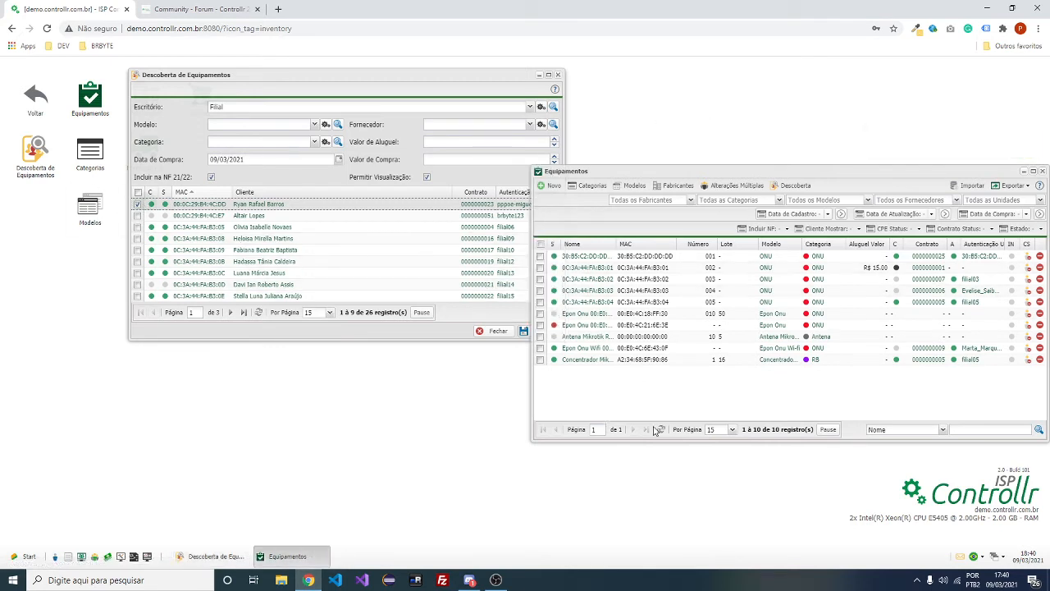
left_click(662, 430)
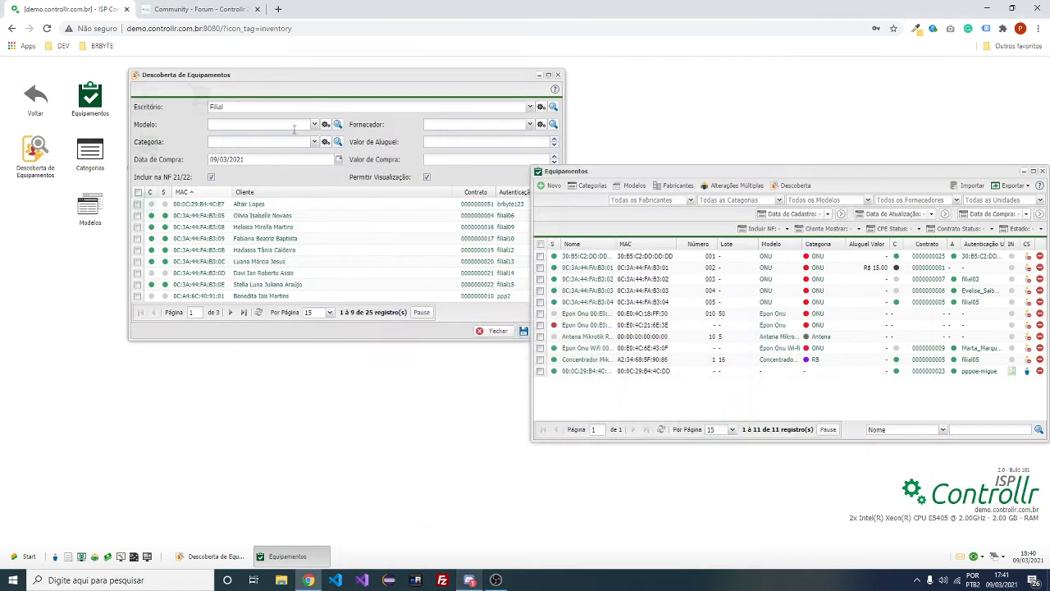
left_click(207, 10)
scroll(504, 299, "down", 1)
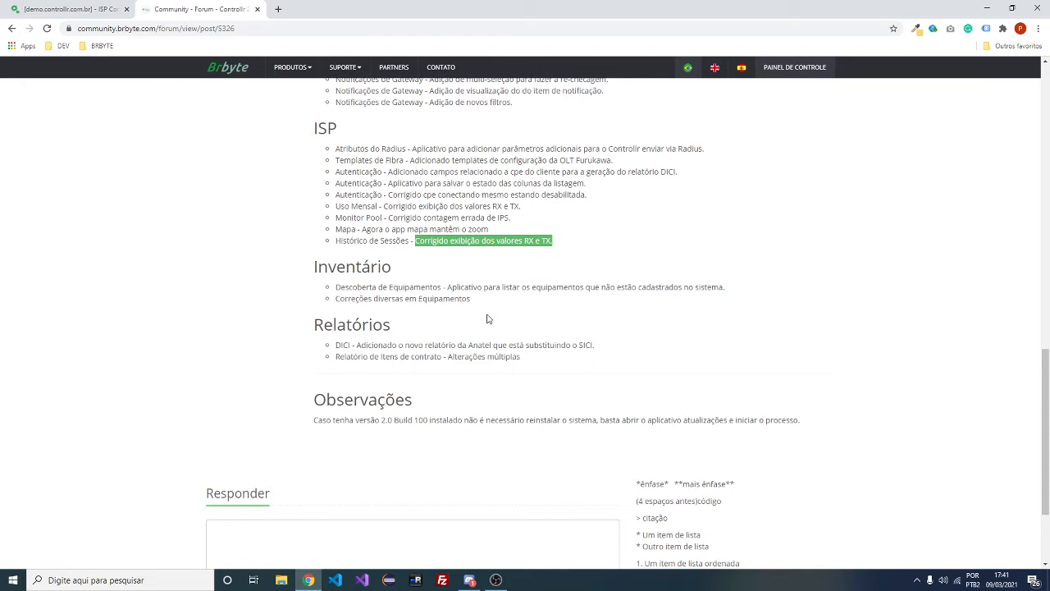
Find the Loteria entry in the release notes, then close the Equipamentos window
scroll(516, 253, "up", 4)
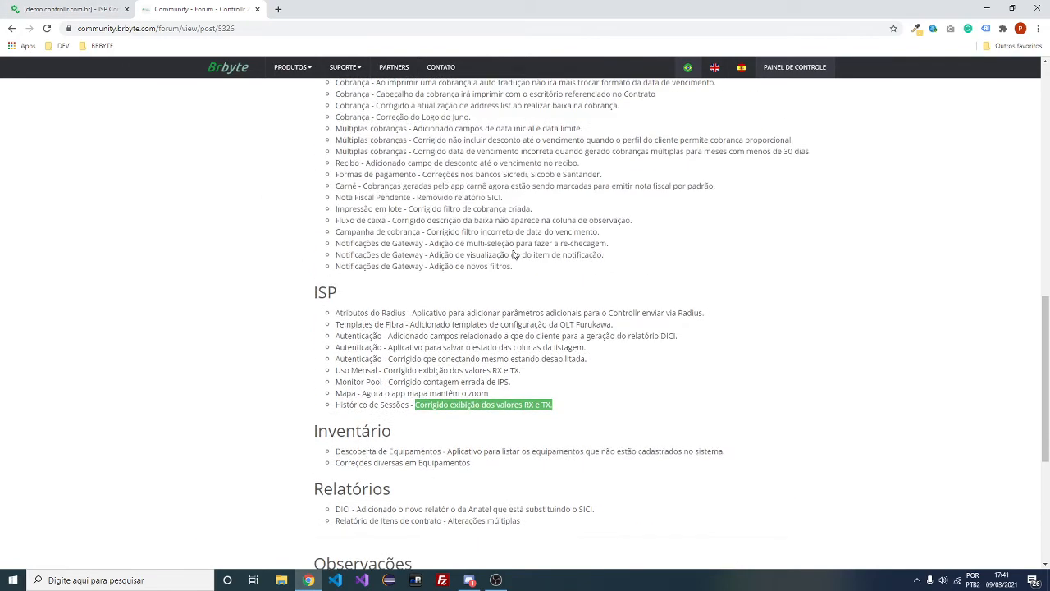
left_click(62, 5)
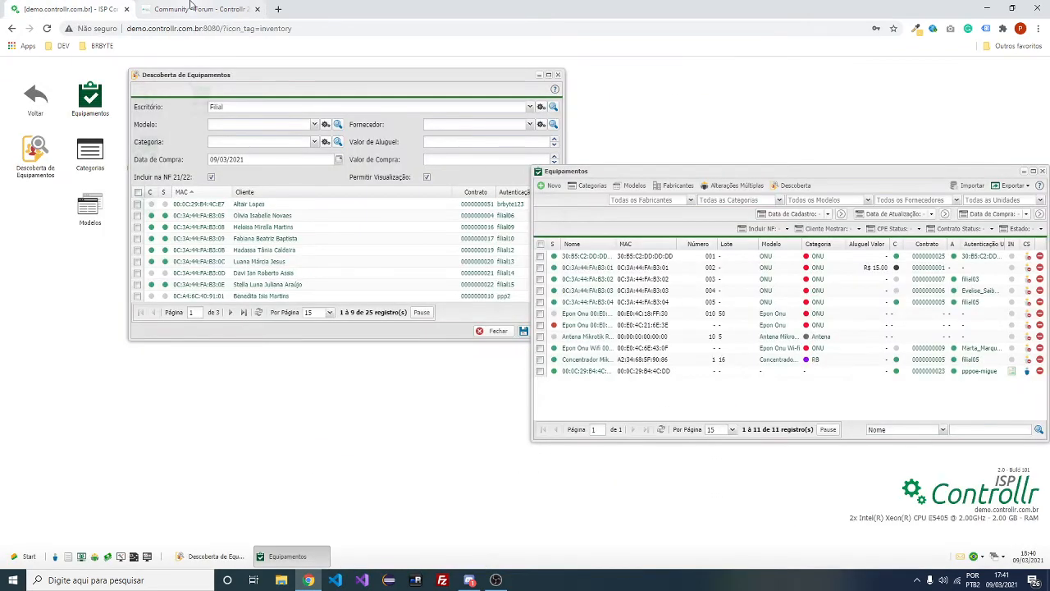
left_click(192, 7)
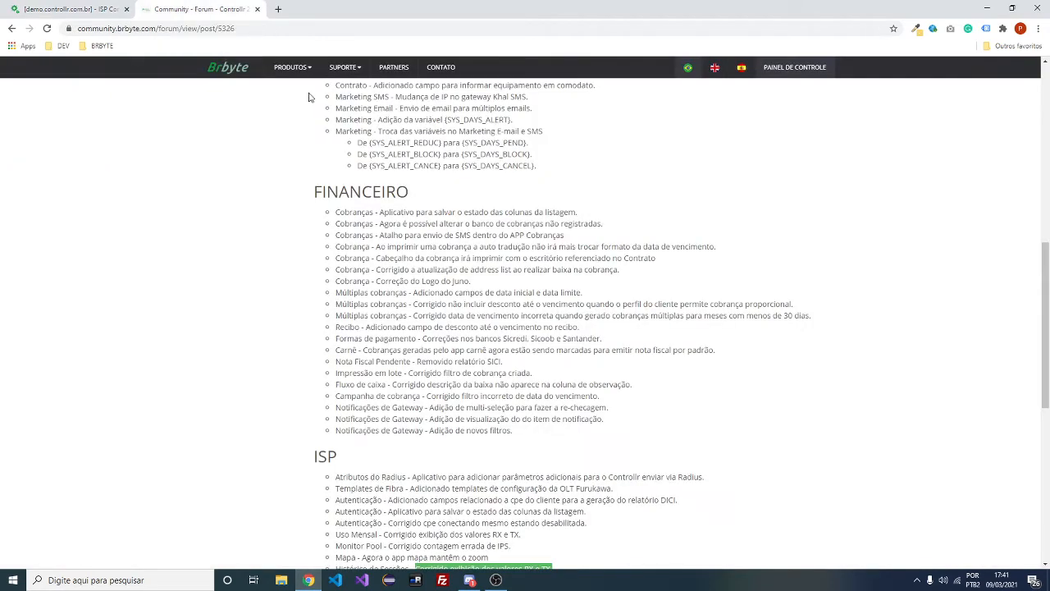
scroll(309, 97, "up", 2)
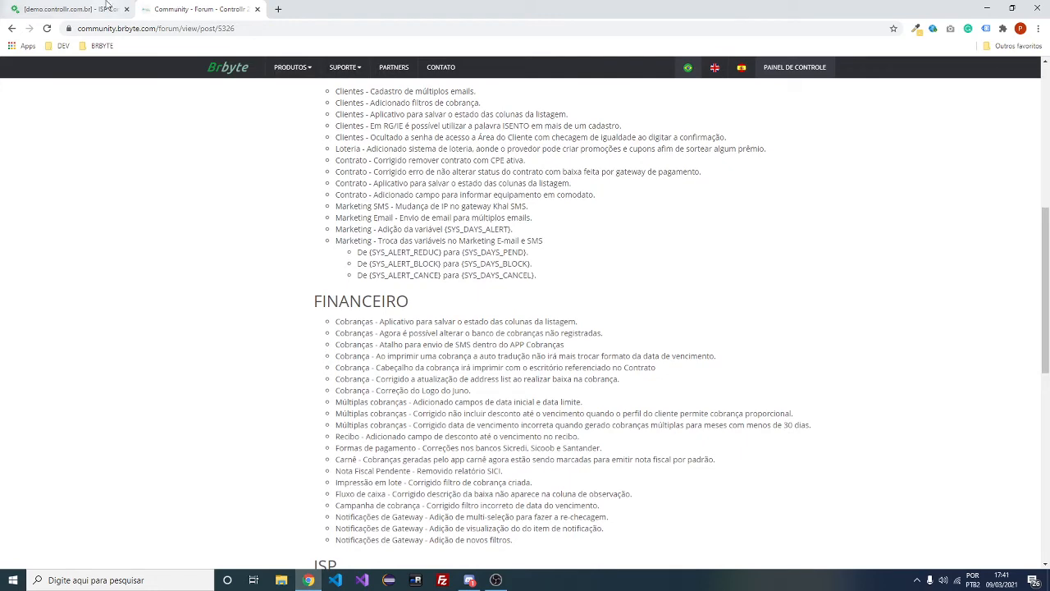
left_click(82, 9)
left_click(1042, 171)
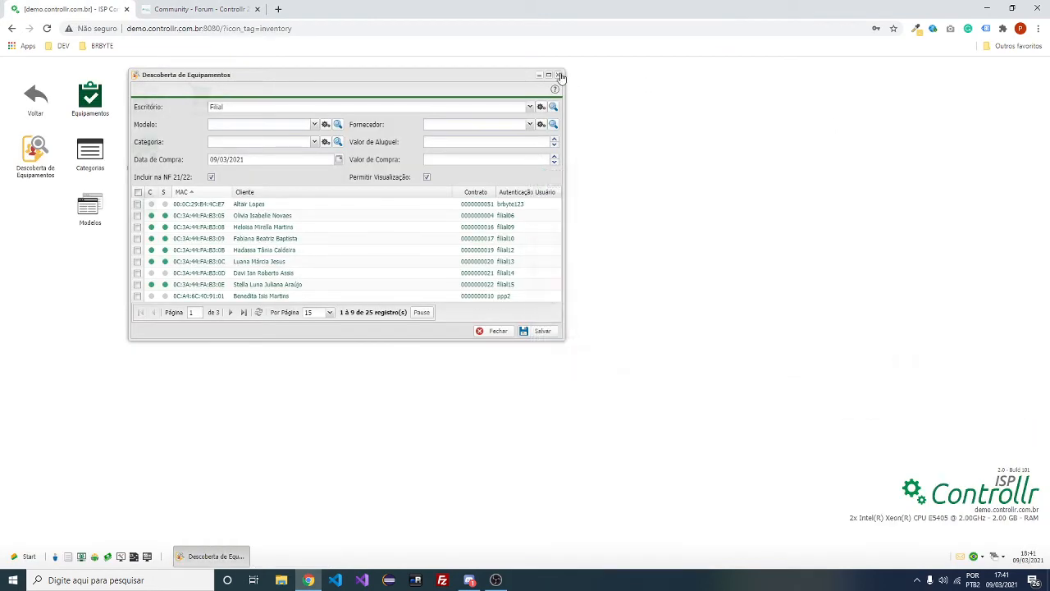
Close equipment discovery and start a new promotion under Cadastros > Loteria > Promoção
left_click(558, 74)
left_click(29, 90)
left_click(90, 97)
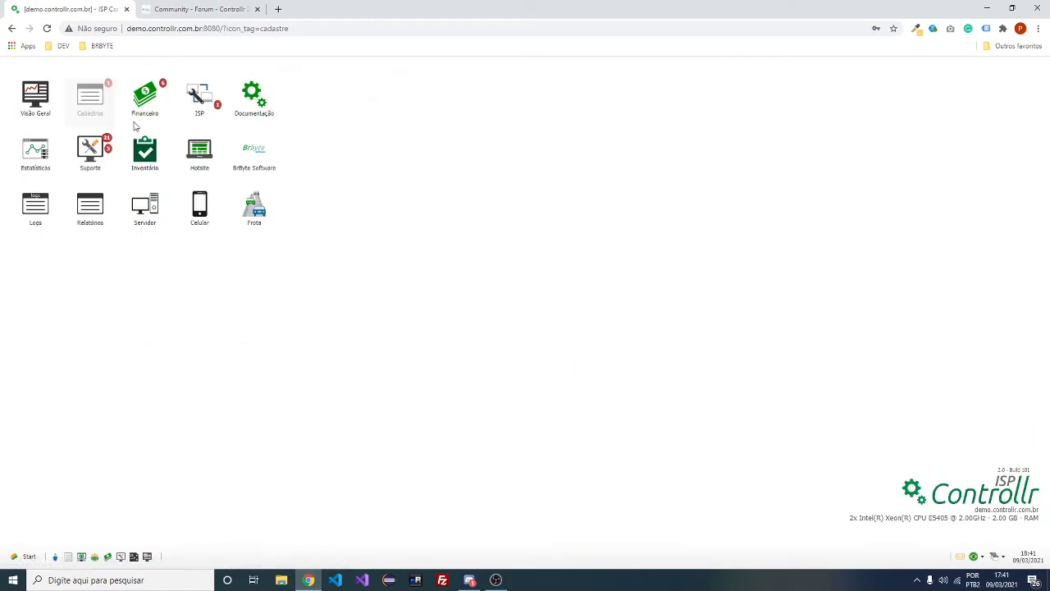
left_click(252, 203)
left_click(100, 108)
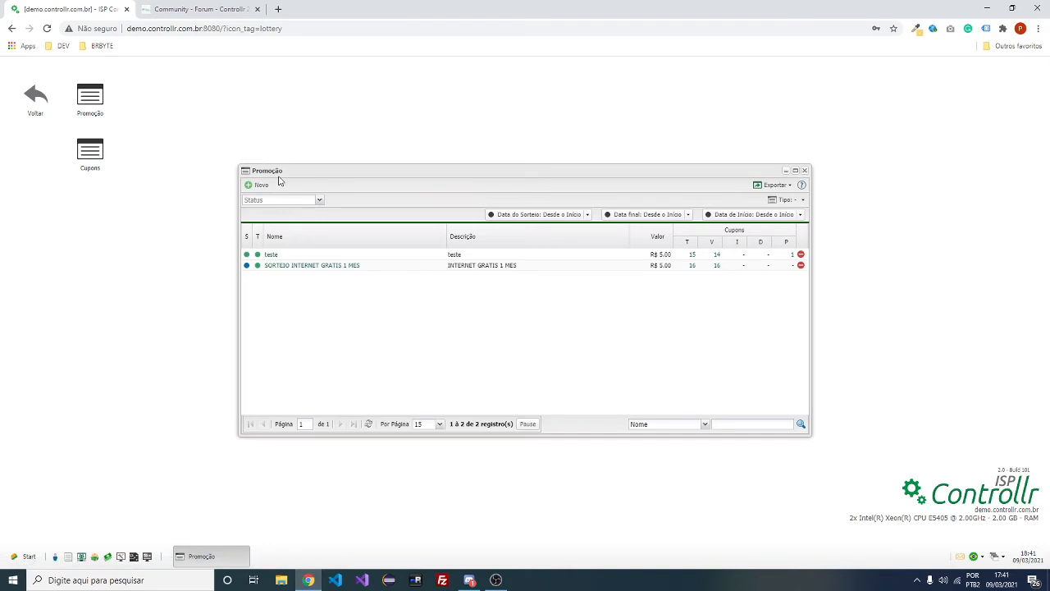
left_click(258, 184)
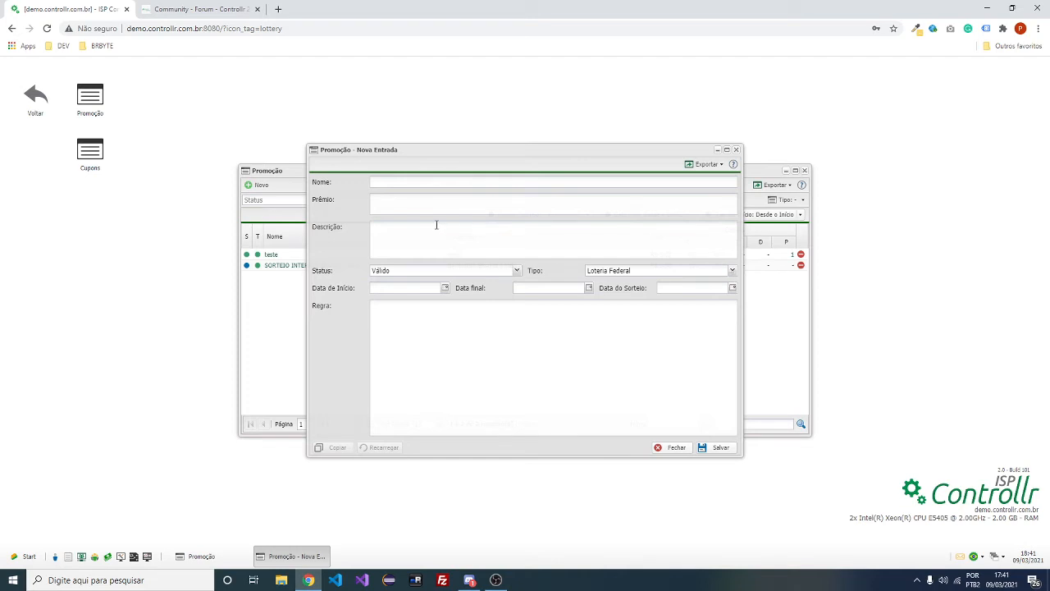
Discard the blank 'Promoção - Nova Entrada' form without saving
left_click(735, 150)
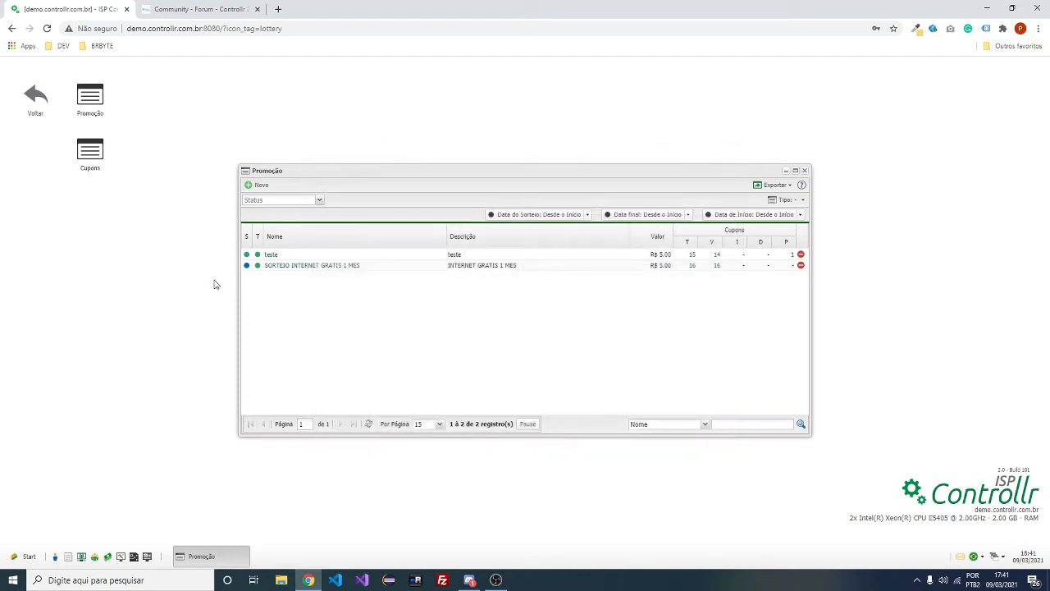
Try Tipo Loteria Federal on SORTEIO INTERNET GRATIS 1 MES, close it unsaved, and return to the main menu
double_click(309, 266)
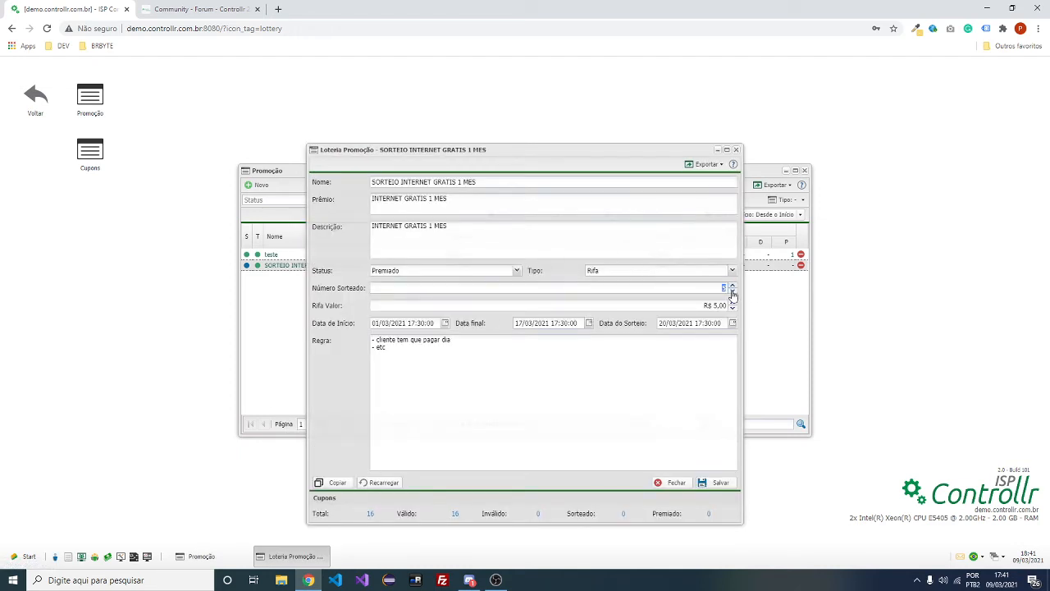
left_click(659, 272)
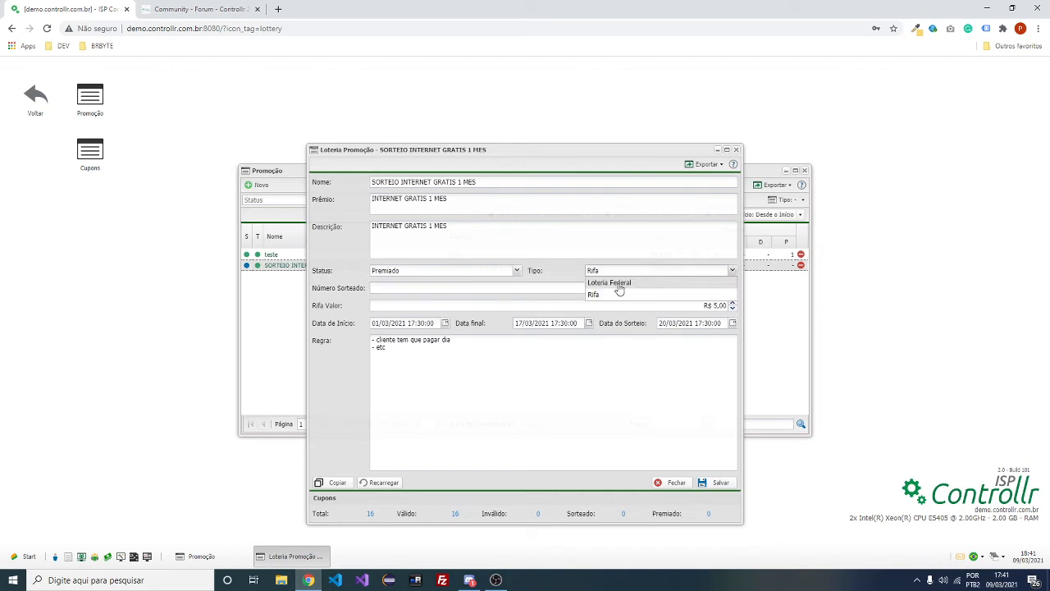
left_click(620, 282)
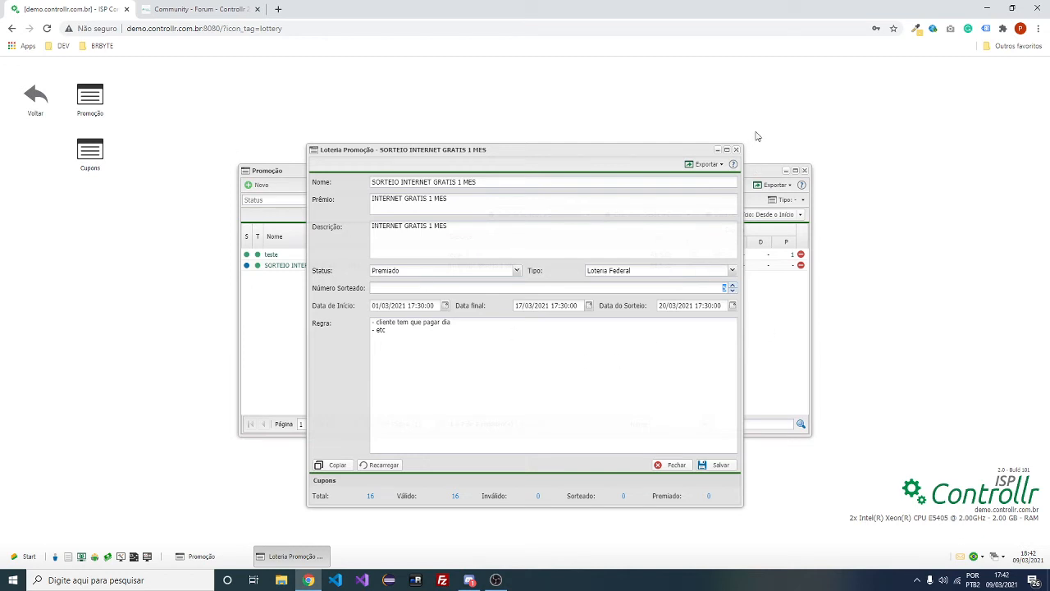
left_click(736, 150)
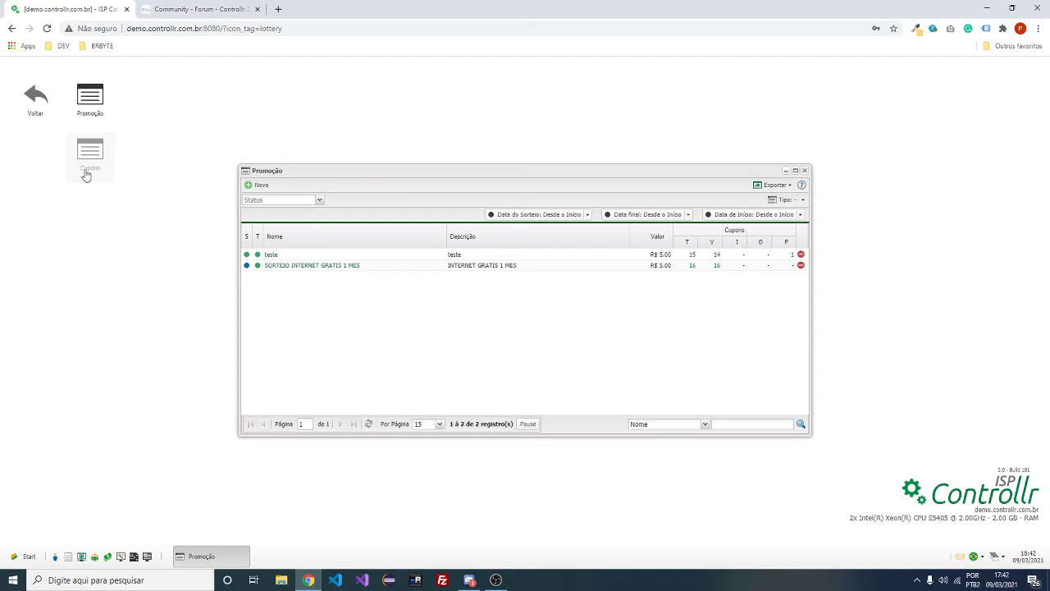
left_click(30, 126)
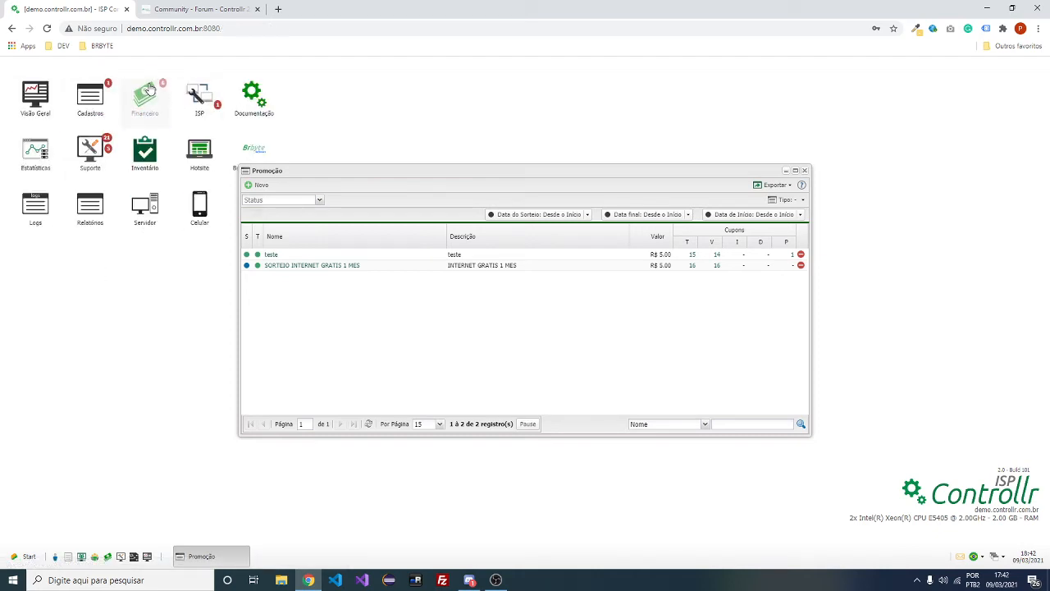
Open Financeiro > Cobranças and filter to charges with status Pago paid last month
left_click(145, 97)
left_click(90, 97)
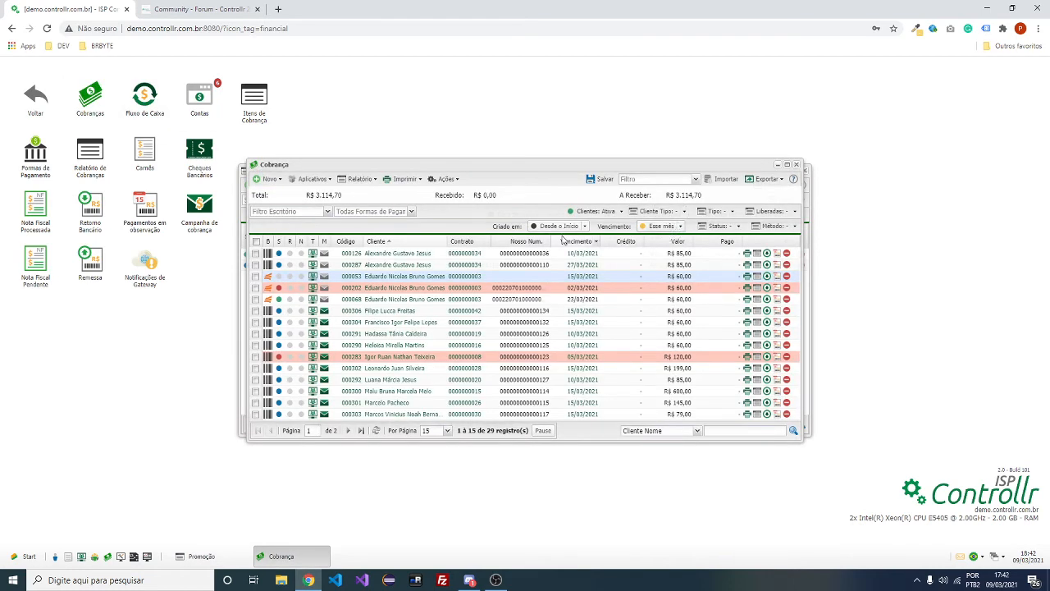
left_click(683, 227)
left_click(683, 227)
left_click(738, 227)
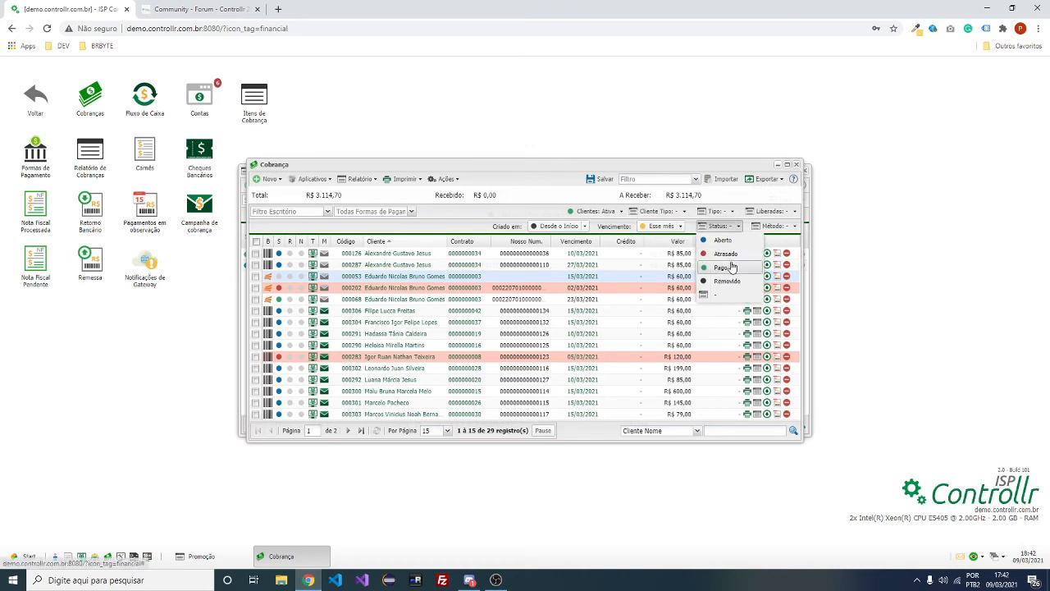
left_click(720, 267)
left_click(737, 226)
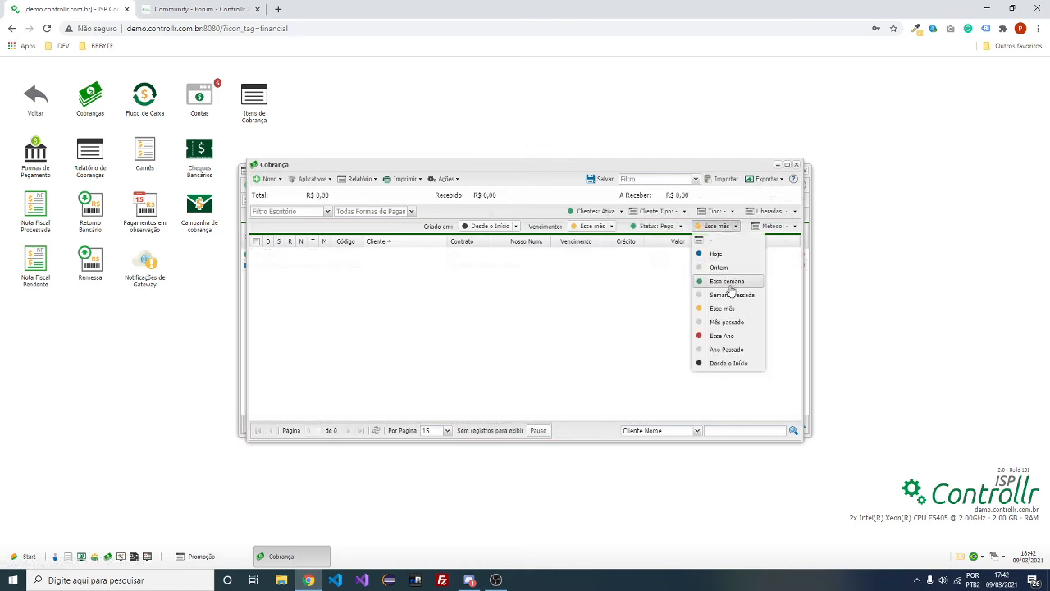
left_click(726, 323)
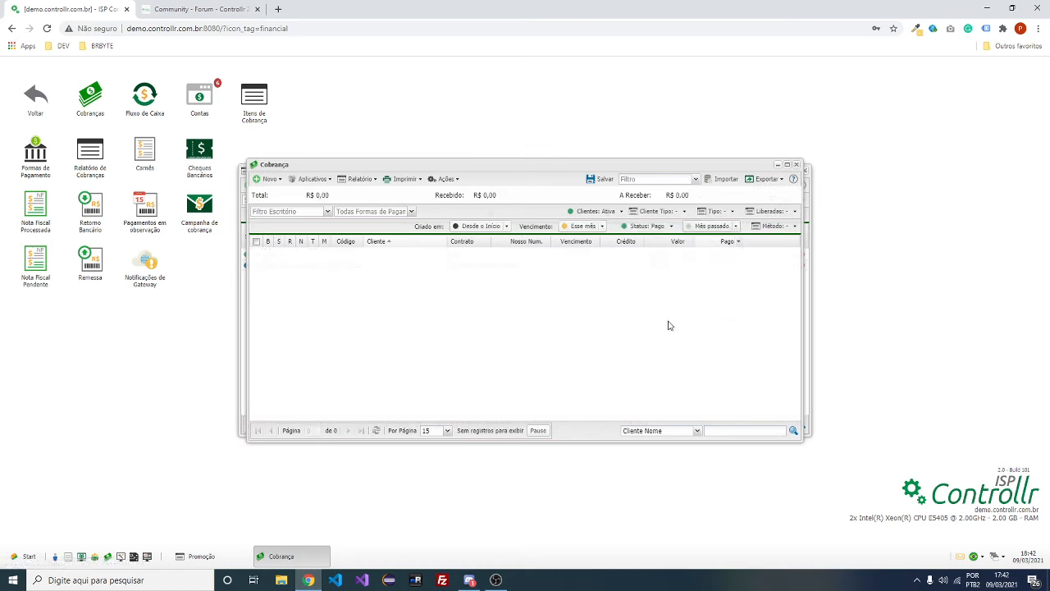
Switch the payment period through Desde o Início to Esse mês, reset Status to '-', and glance at Ações
left_click(735, 226)
left_click(732, 285)
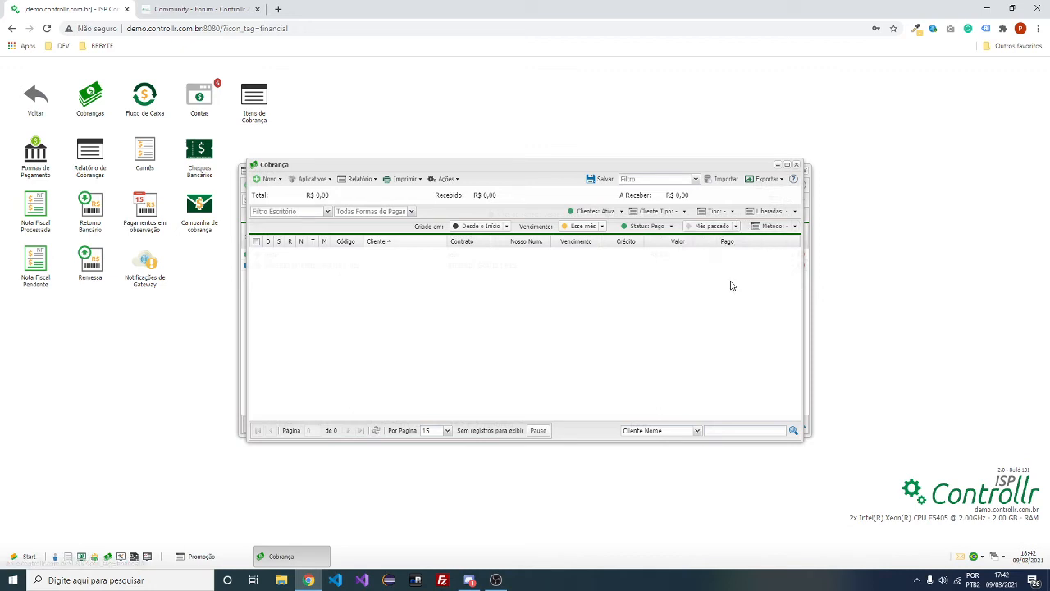
left_click(736, 226)
left_click(713, 365)
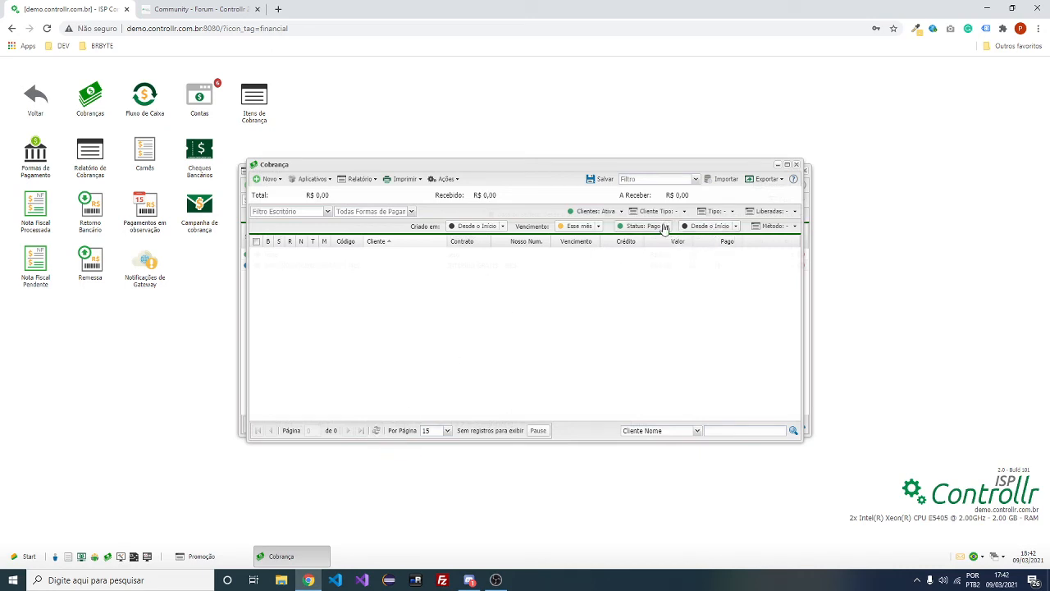
left_click(735, 227)
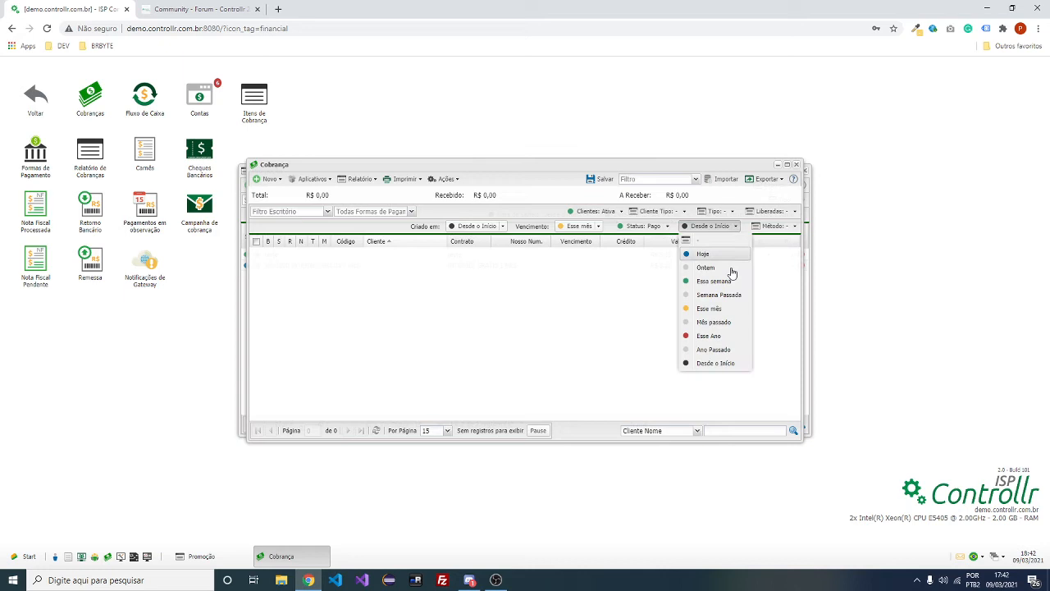
left_click(728, 311)
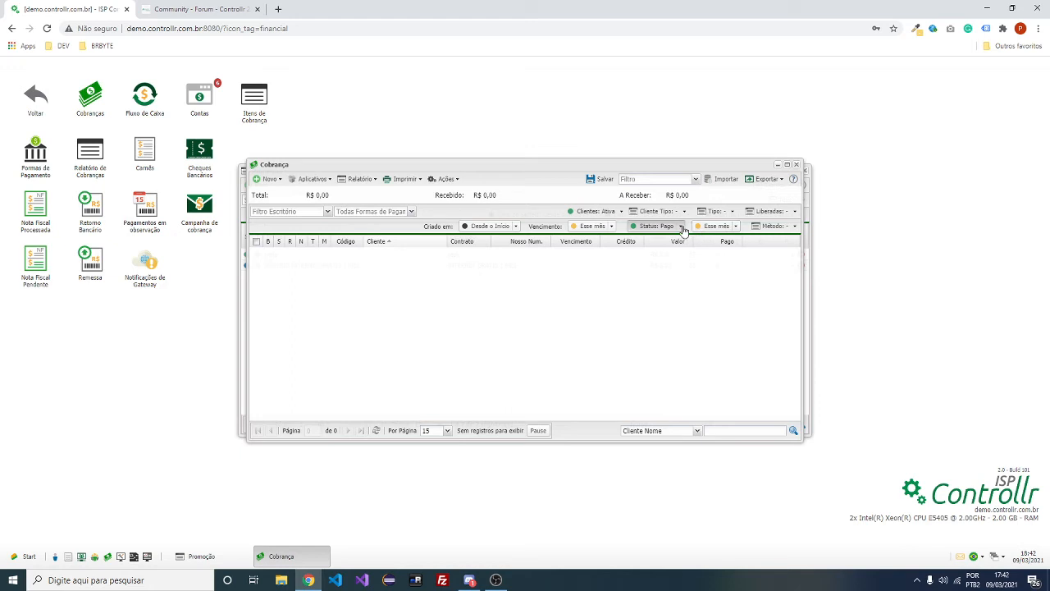
left_click(679, 227)
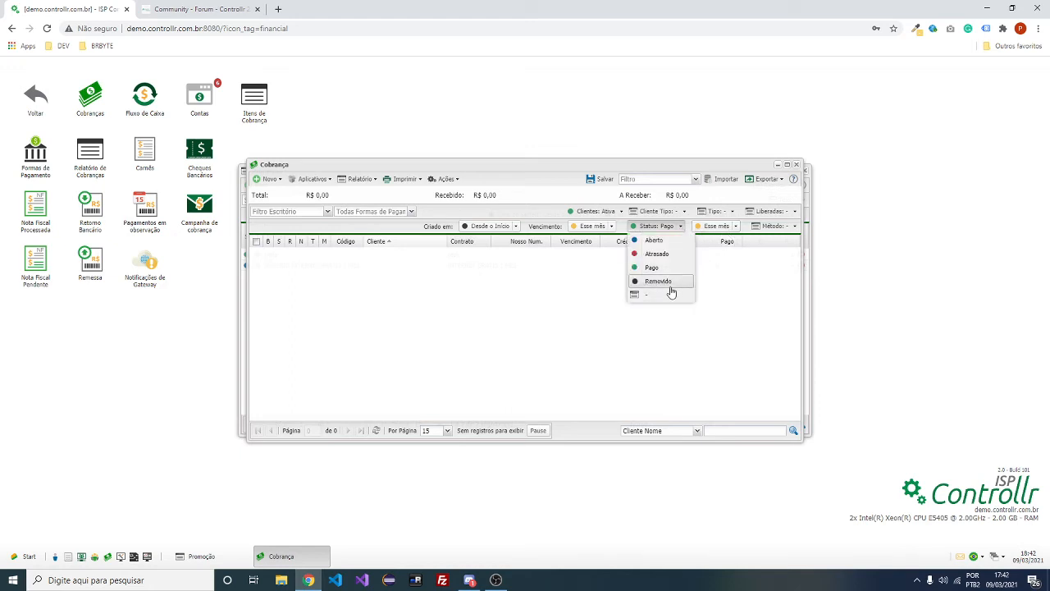
left_click(669, 294)
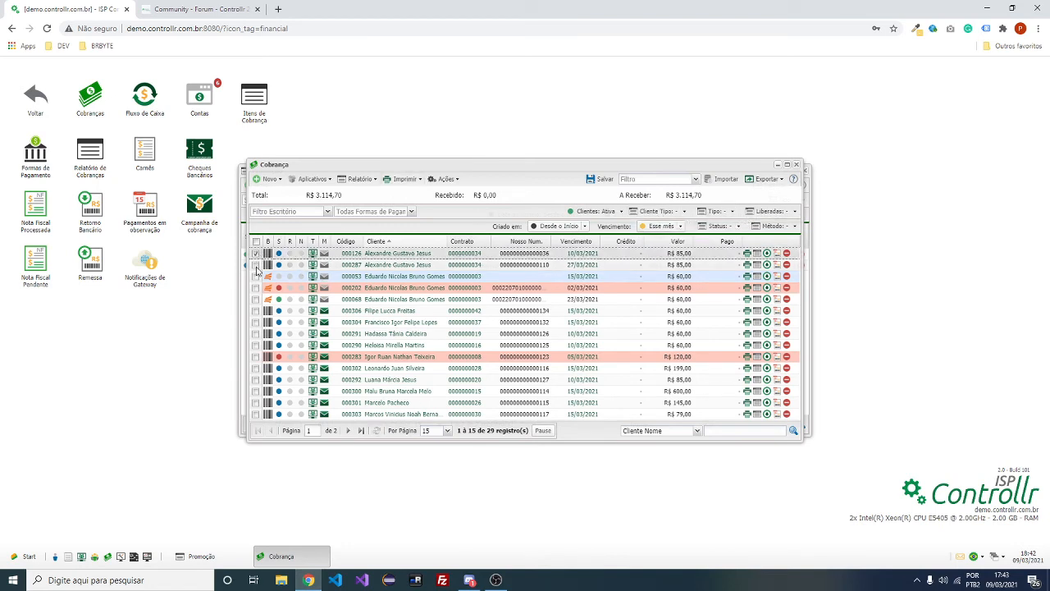
left_click(444, 179)
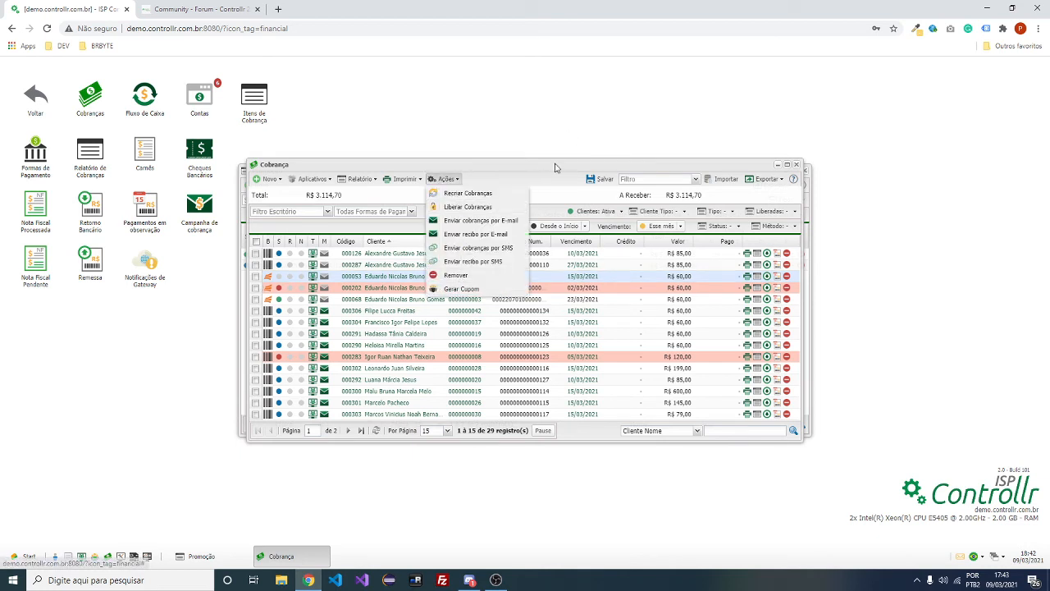
left_click(554, 168)
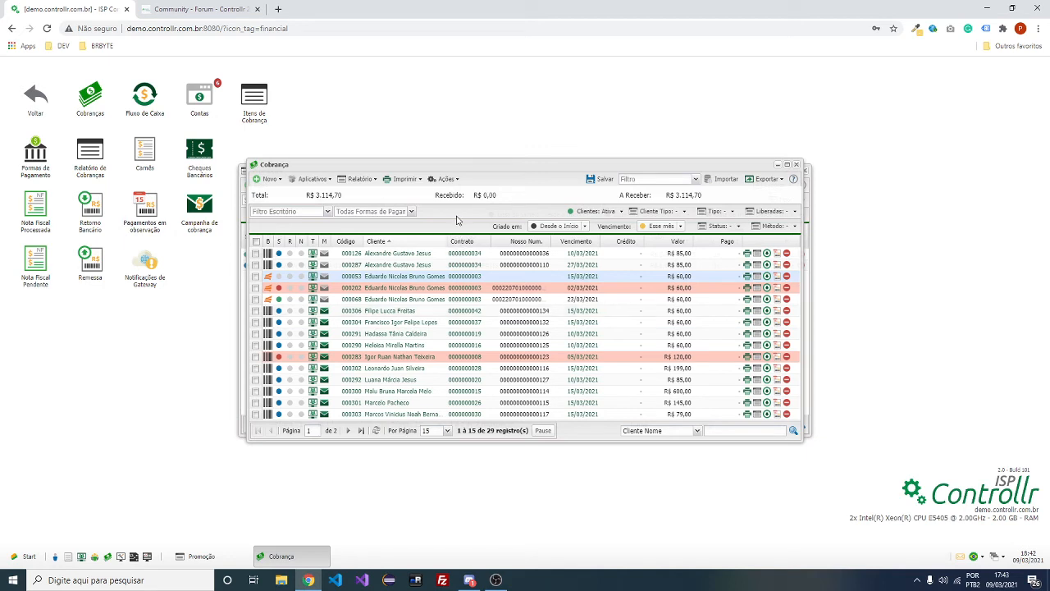
Go to Cadastros and close the Cobrança and Promoção windows
left_click(47, 105)
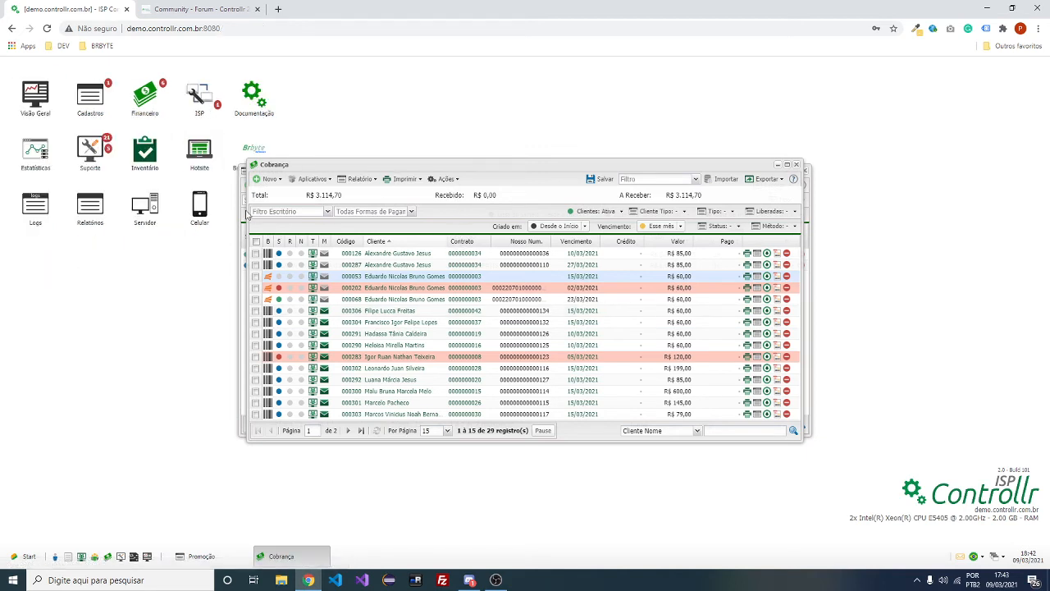
left_click(90, 100)
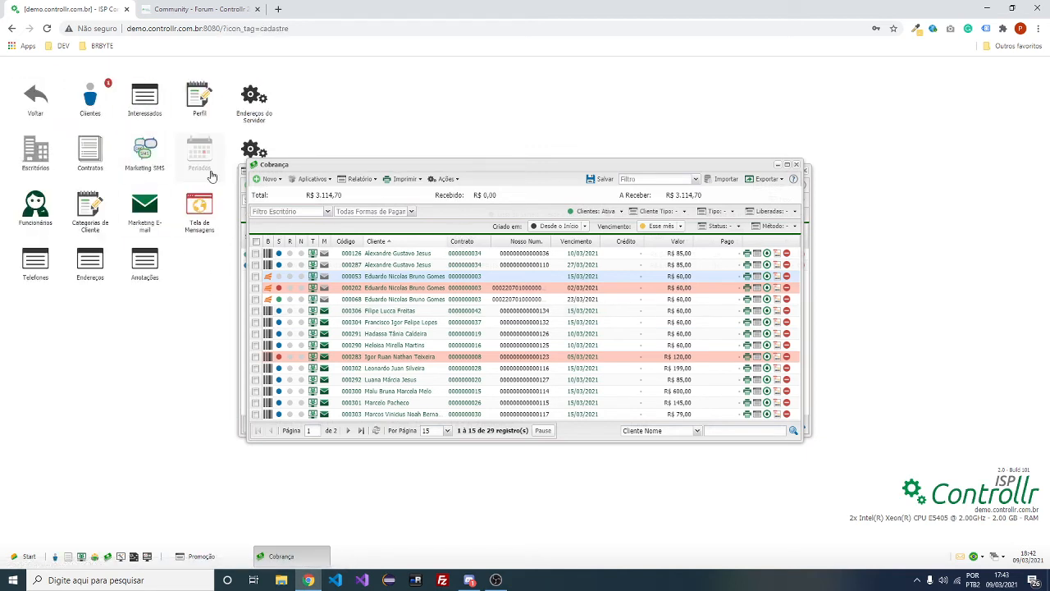
left_click(805, 171)
left_click(806, 172)
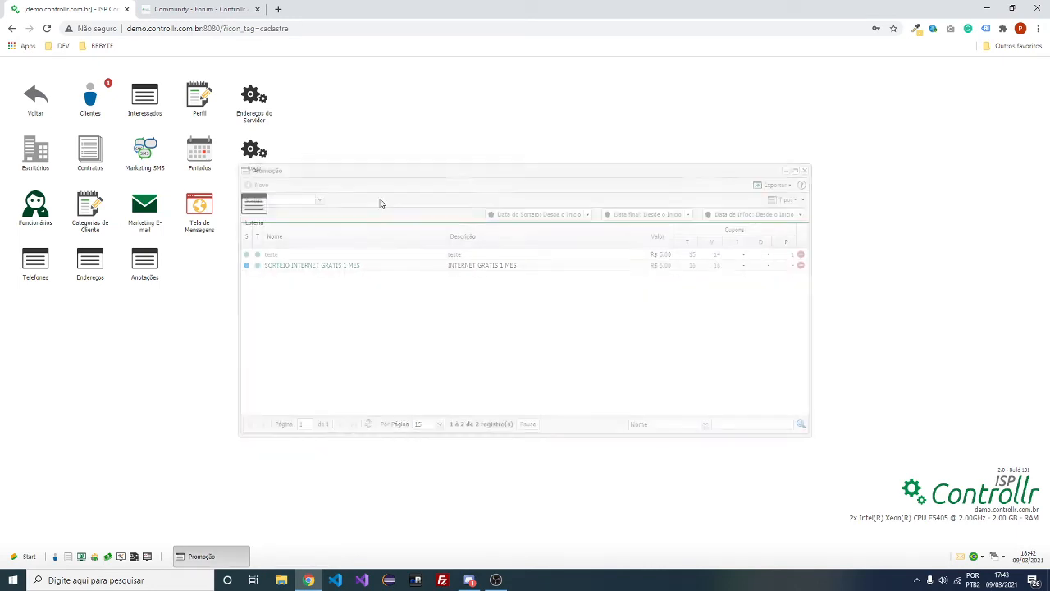
Check the Loteria > Cupons list, close it, return to the main menu, and switch to the forum changelog
left_click(256, 210)
left_click(85, 156)
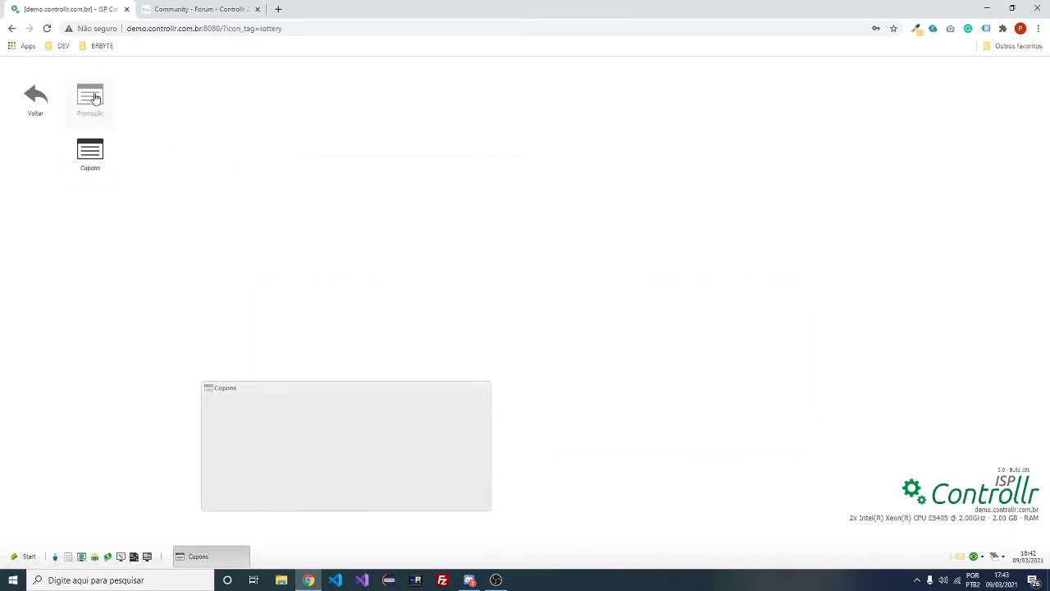
left_click(805, 171)
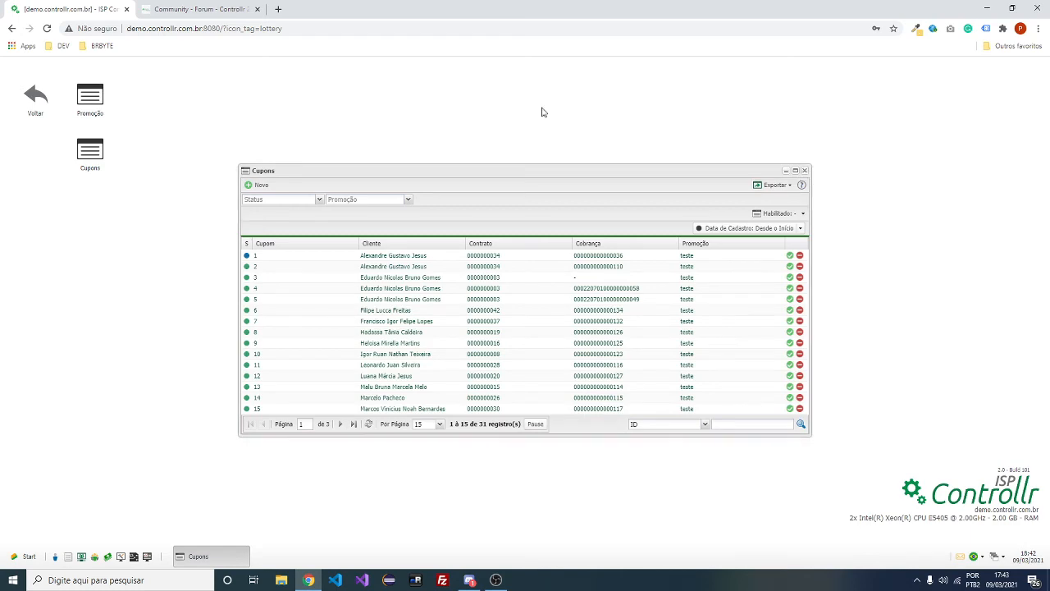
left_click(37, 103)
left_click(35, 98)
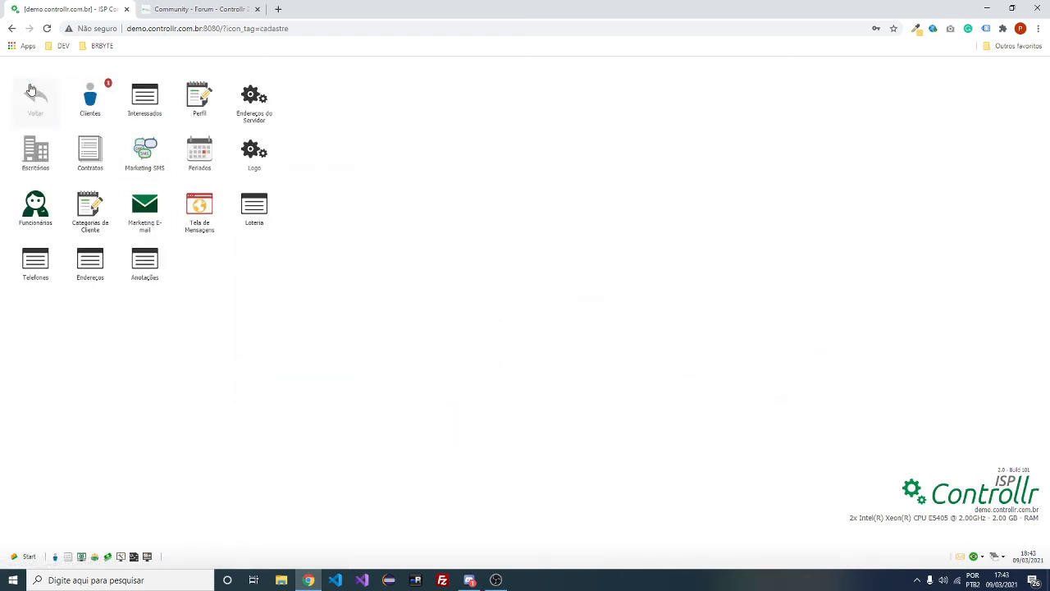
left_click(197, 9)
Scroll the forum changelog to the ISP section, then return to the ISP Controllr demo tab
scroll(634, 410, "down", 1)
scroll(635, 410, "up", 3)
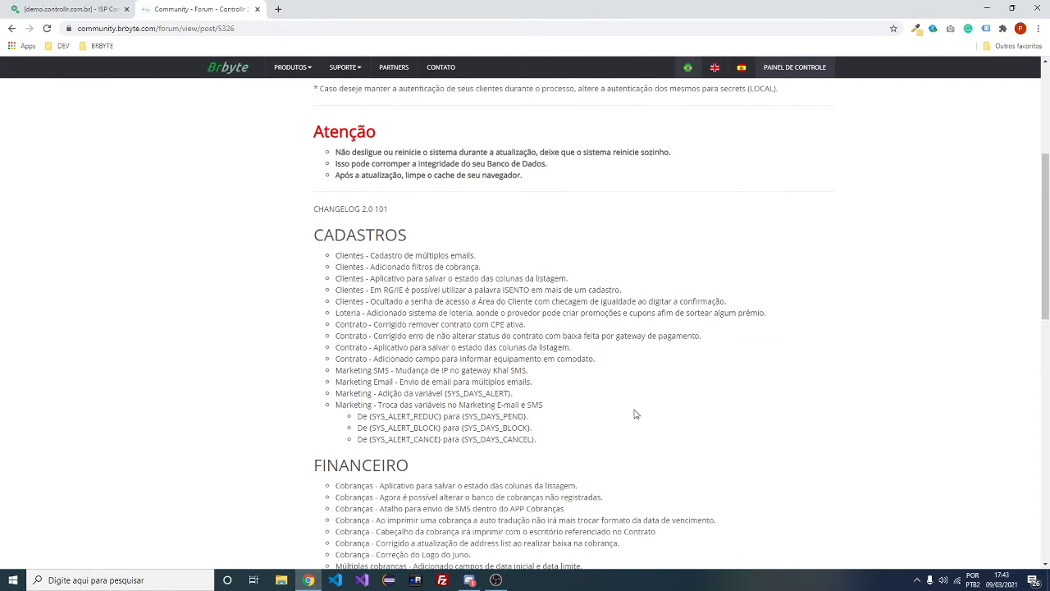
scroll(634, 415, "down", 7)
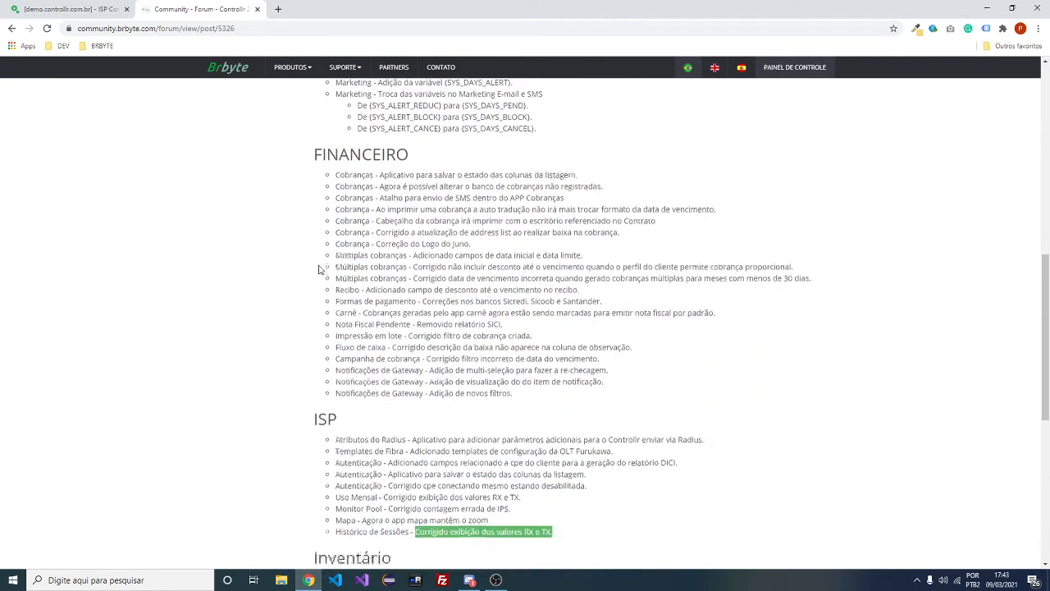
left_click(56, 7)
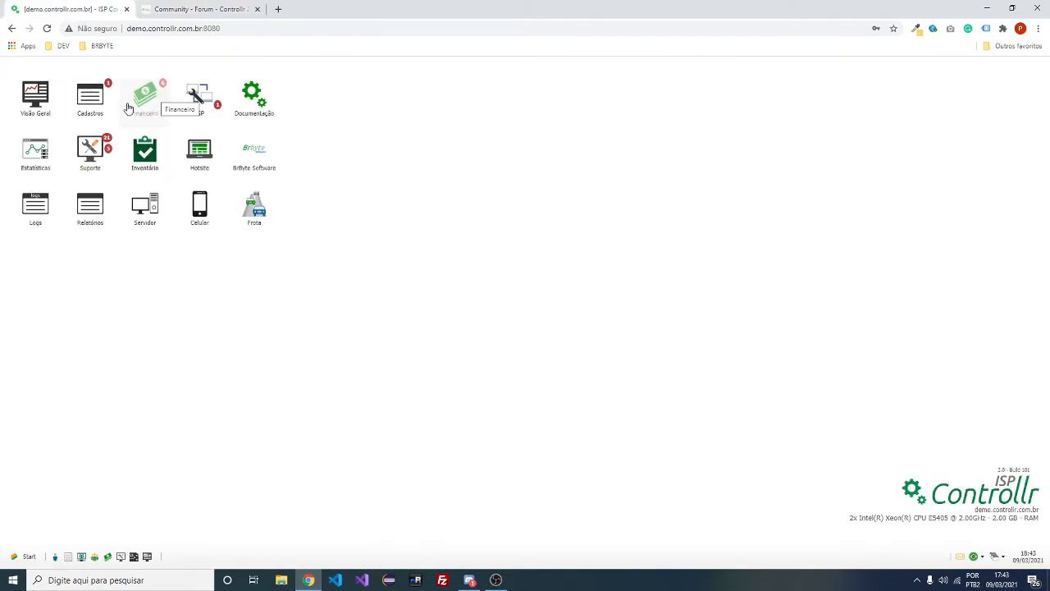
Open ISP > Mapa, zoom to the green client marker, and show its authentication info window
left_click(200, 109)
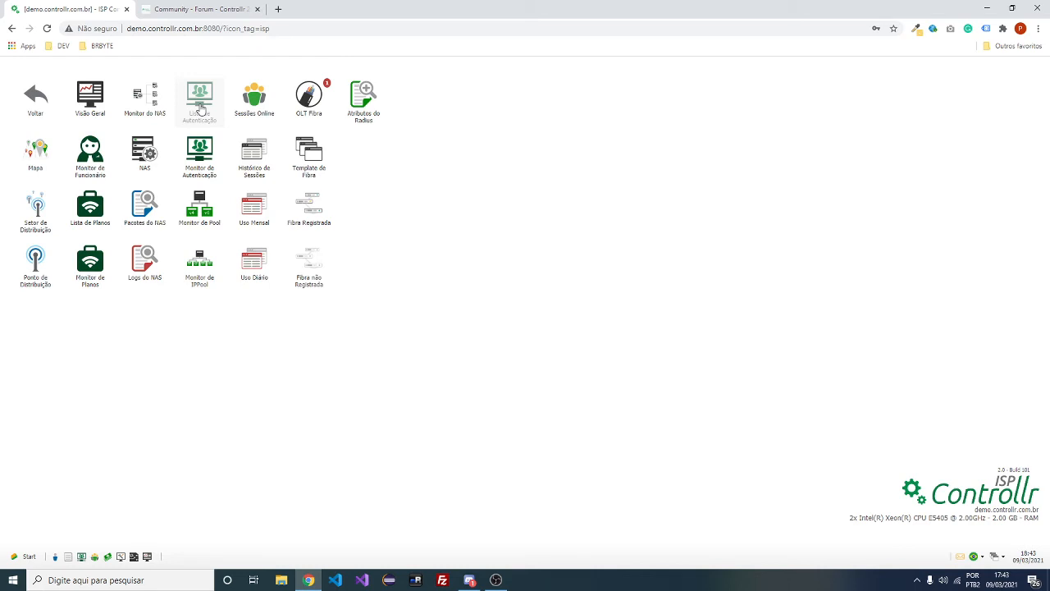
left_click(35, 149)
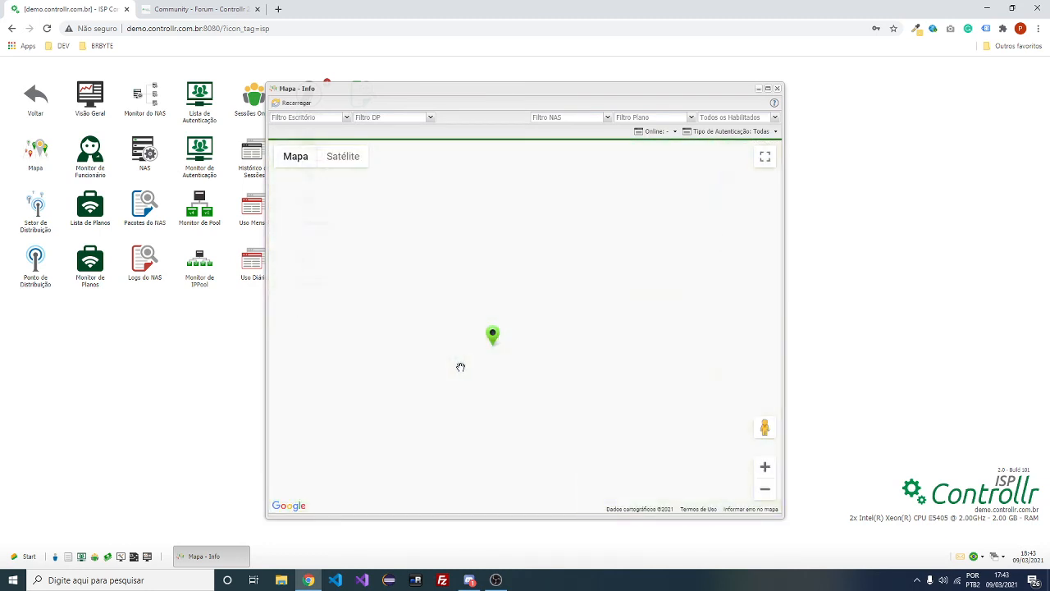
scroll(460, 367, "down", 3)
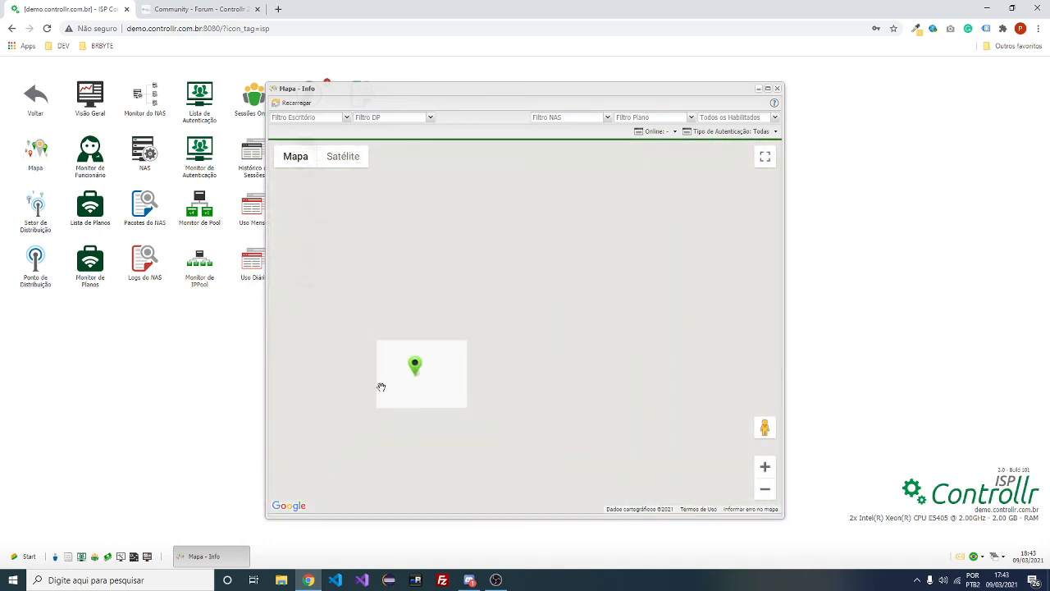
scroll(579, 359, "down", 4)
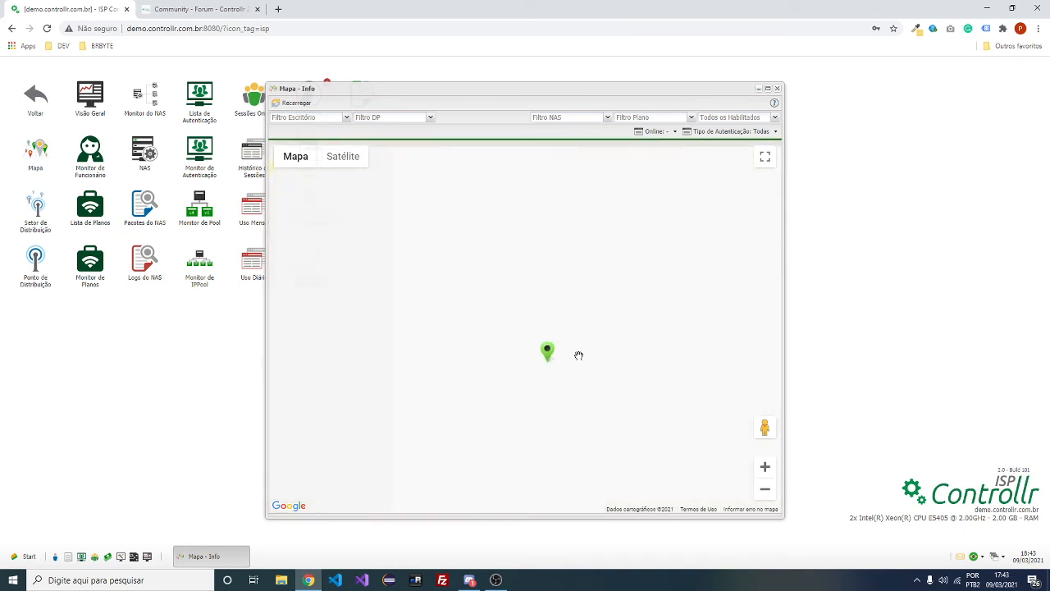
scroll(578, 361, "down", 4)
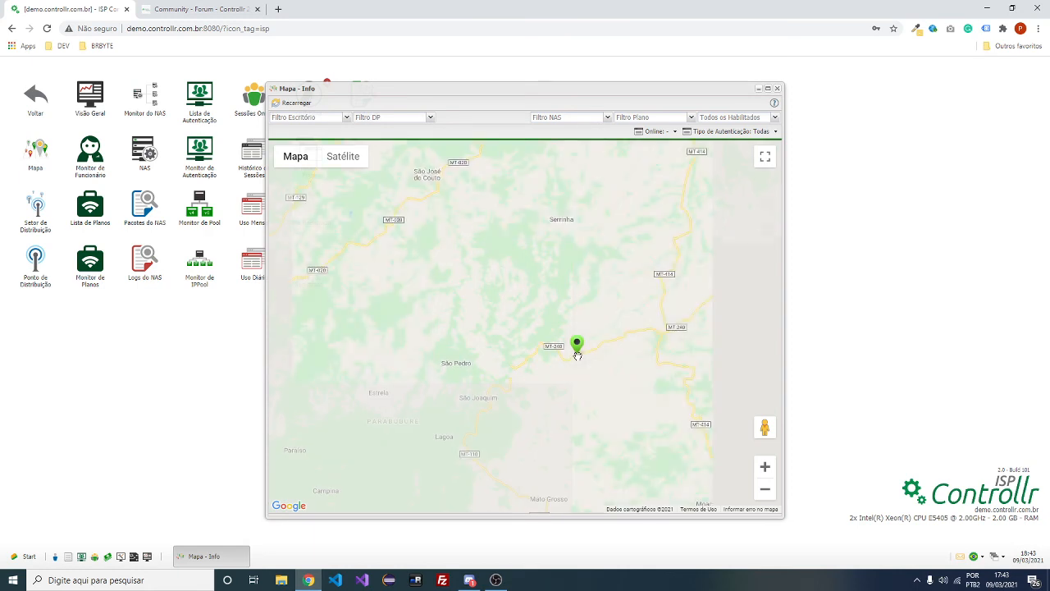
scroll(578, 359, "up", 3)
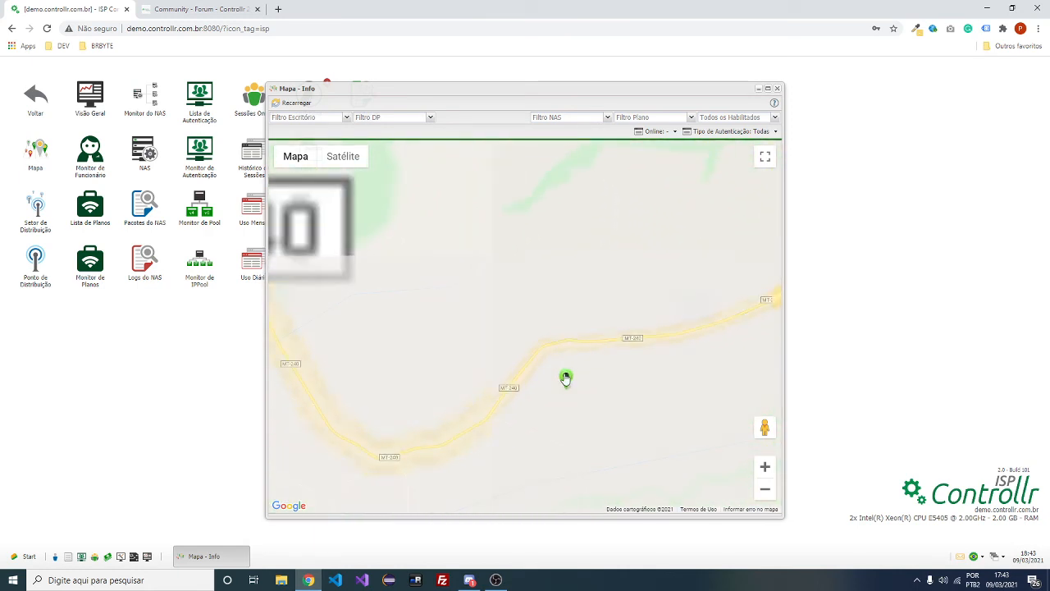
left_click(566, 379)
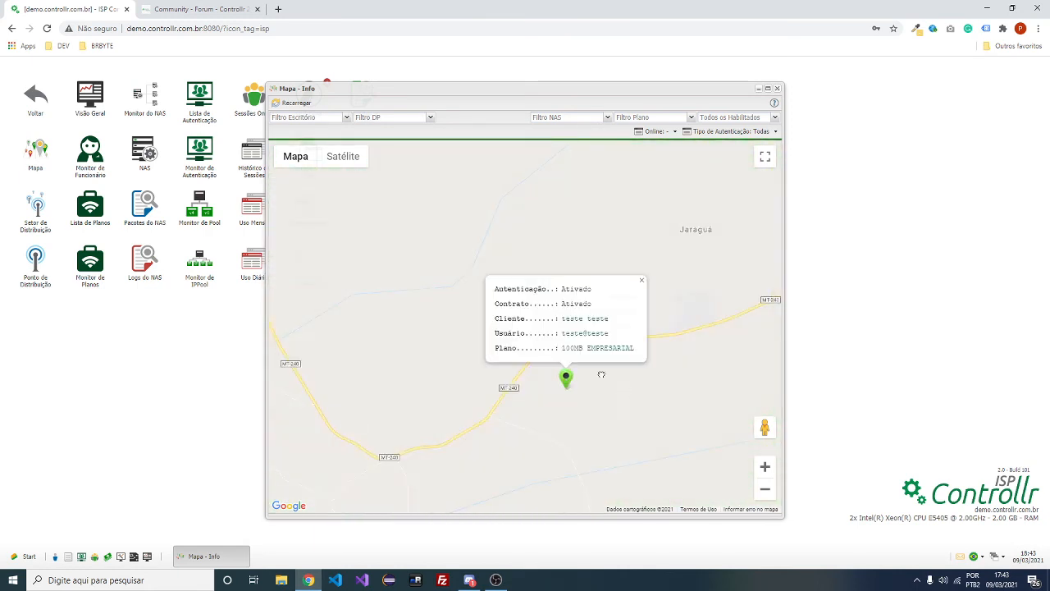
Pan and zoom the map around the client's marker beside road MT-240
mouse_move(608, 383)
left_mouse_down()
mouse_move(565, 354)
mouse_move(532, 396)
mouse_move(628, 410)
mouse_move(518, 382)
left_mouse_up()
scroll(558, 369, "up", 2)
scroll(345, 263, "up", 1)
scroll(530, 401, "down", 1)
scroll(628, 407, "down", 1)
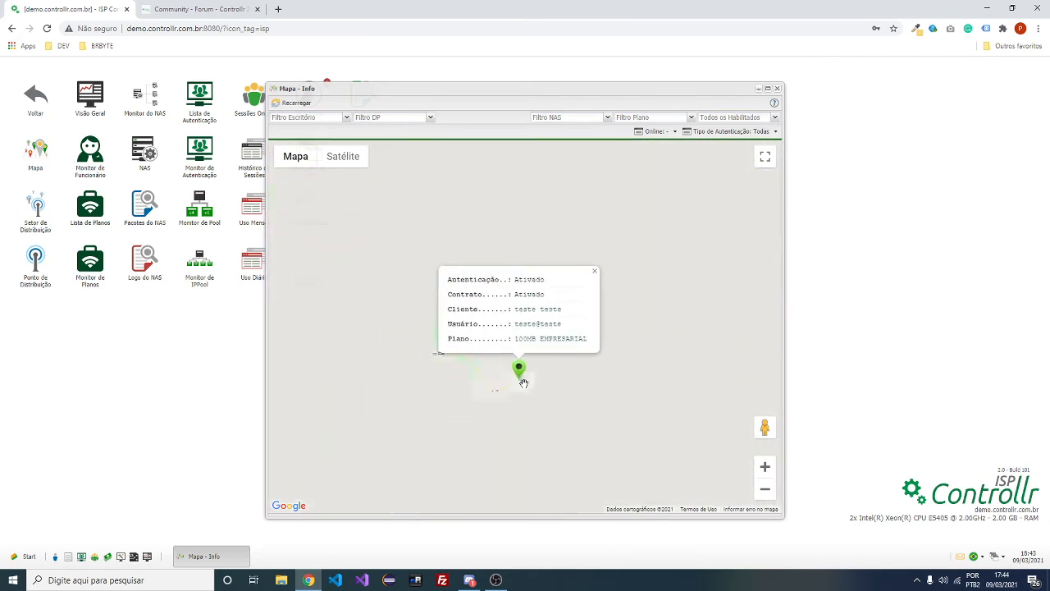
scroll(492, 367, "up", 3)
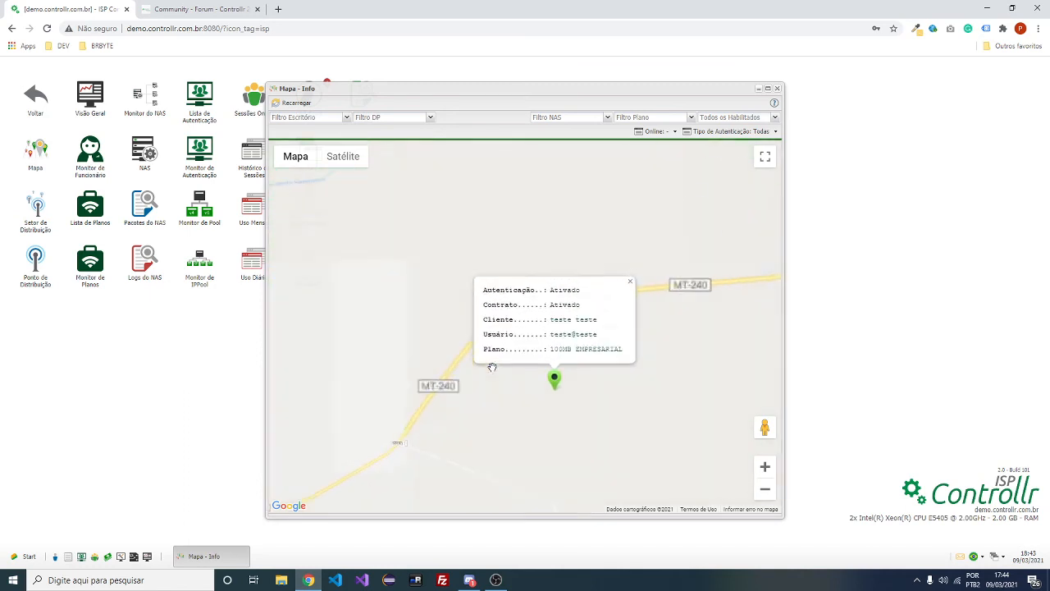
scroll(646, 403, "up", 1)
scroll(609, 413, "down", 1)
scroll(609, 414, "down", 2)
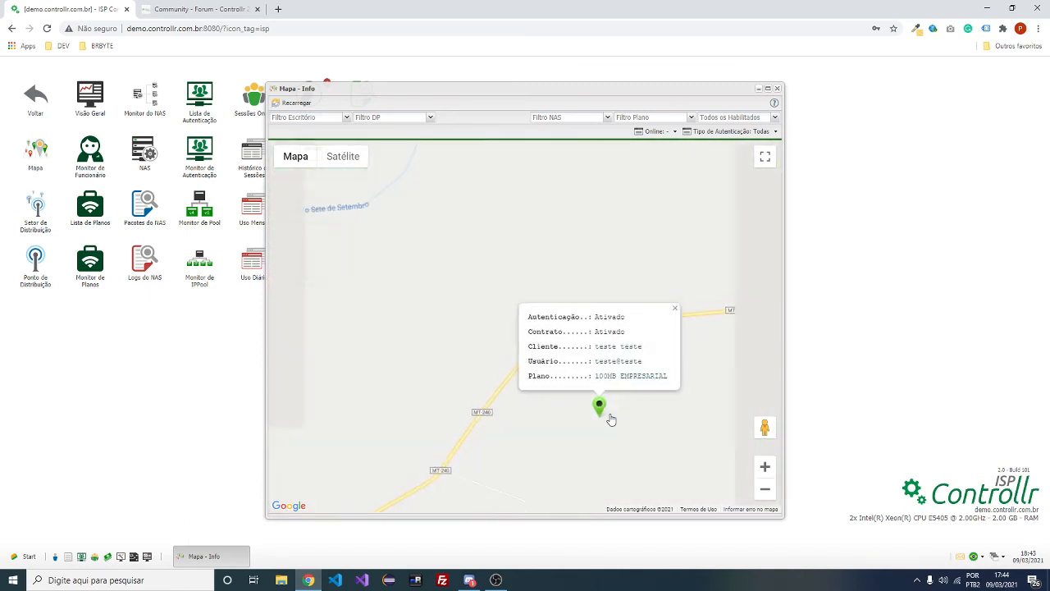
left_click_drag(613, 420, 563, 380)
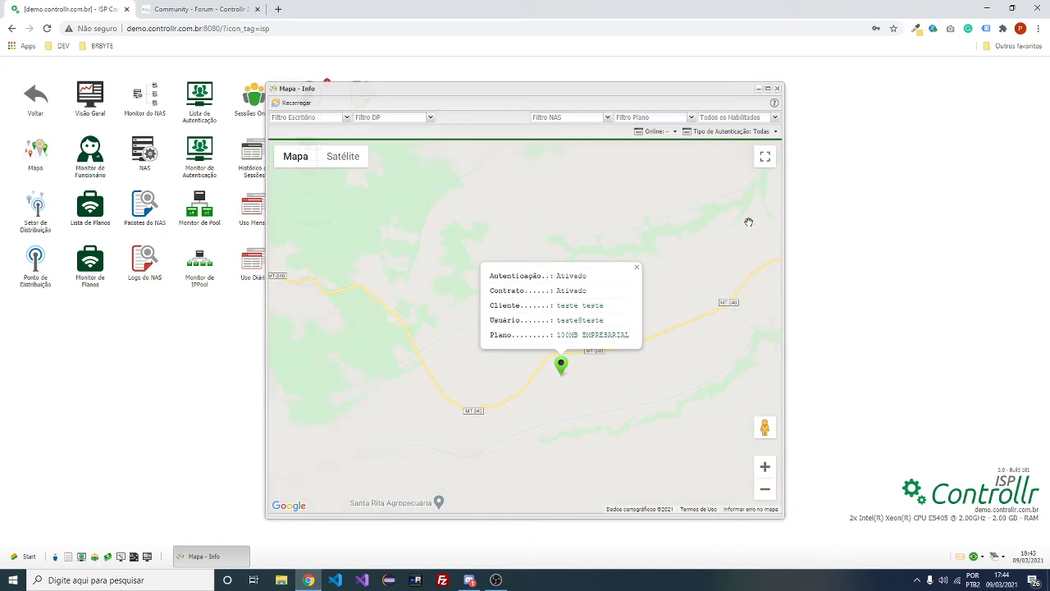
scroll(735, 265, "down", 1)
left_click_drag(722, 323, 570, 360)
scroll(656, 344, "down", 1)
scroll(657, 344, "down", 1)
scroll(659, 370, "down", 3)
scroll(620, 386, "down", 3)
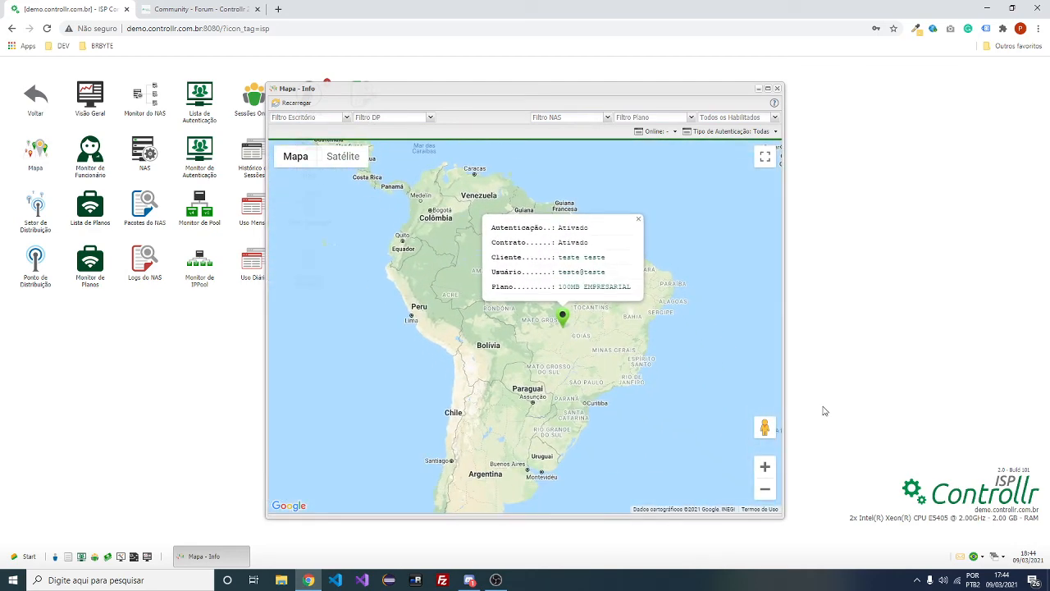
scroll(610, 329, "up", 4)
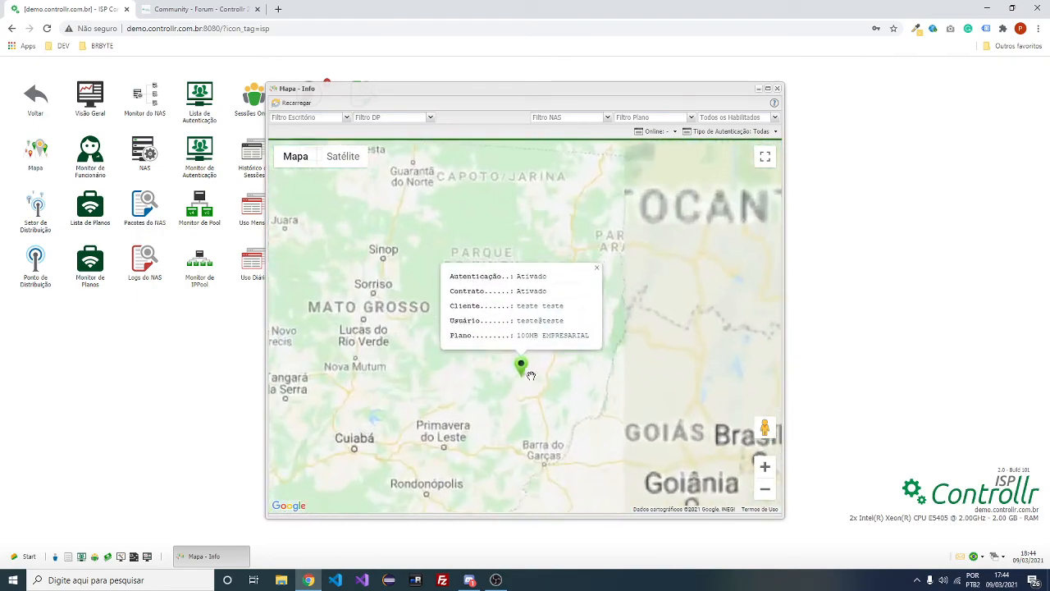
scroll(504, 388, "up", 3)
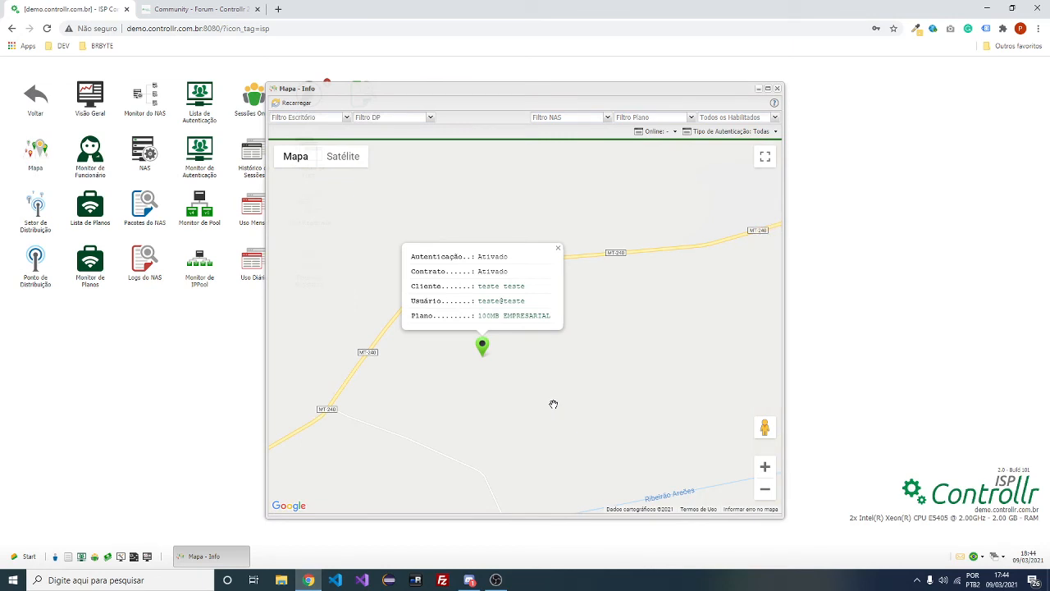
left_click_drag(563, 406, 612, 397)
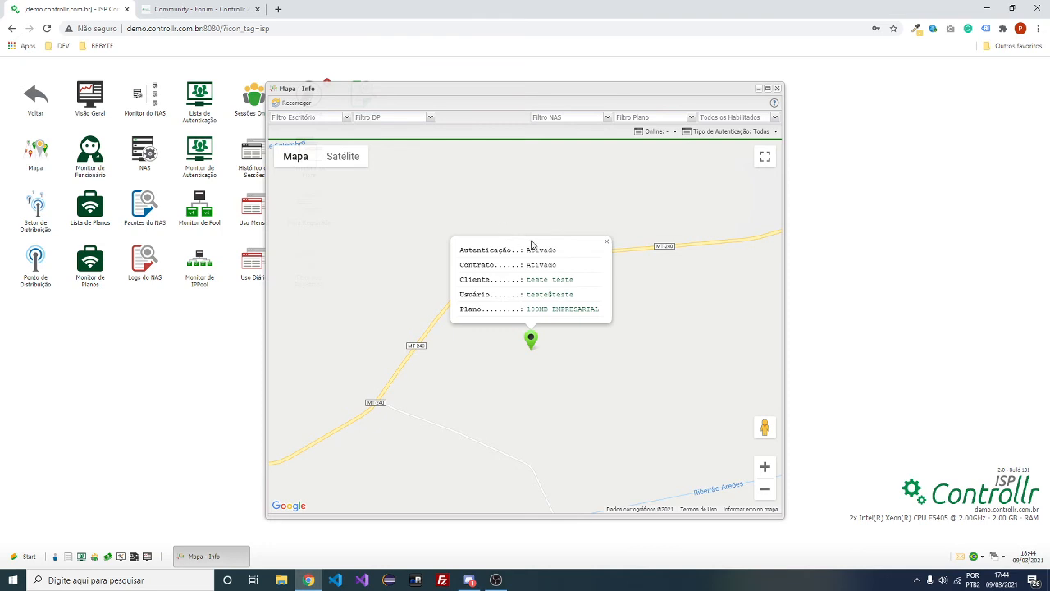
Read the ISP and Observações notes of the forum changelog, then close the forum tab
left_click(246, 6)
scroll(616, 403, "down", 1)
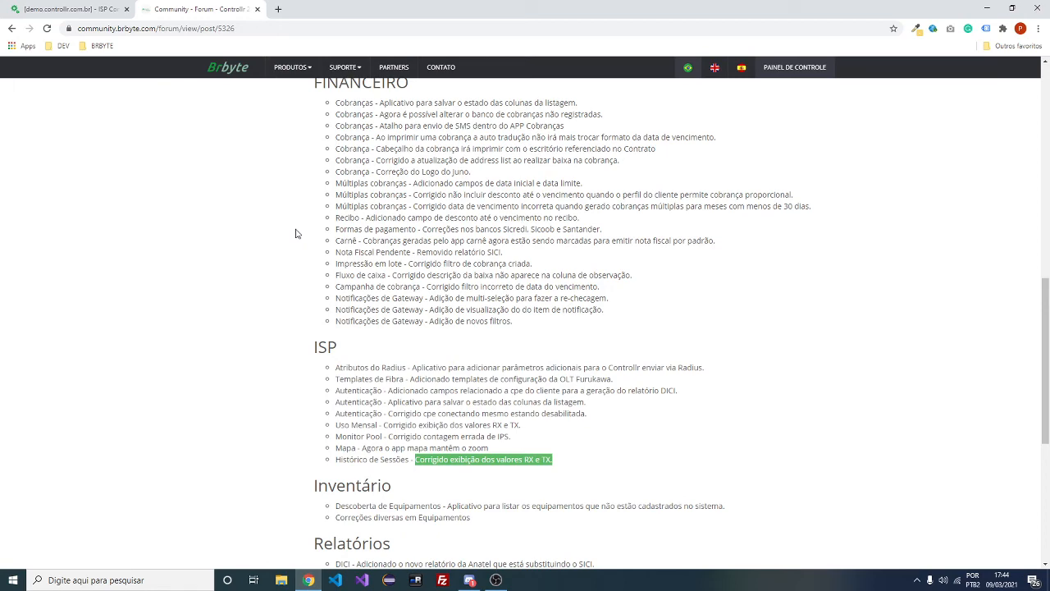
scroll(296, 234, "down", 2)
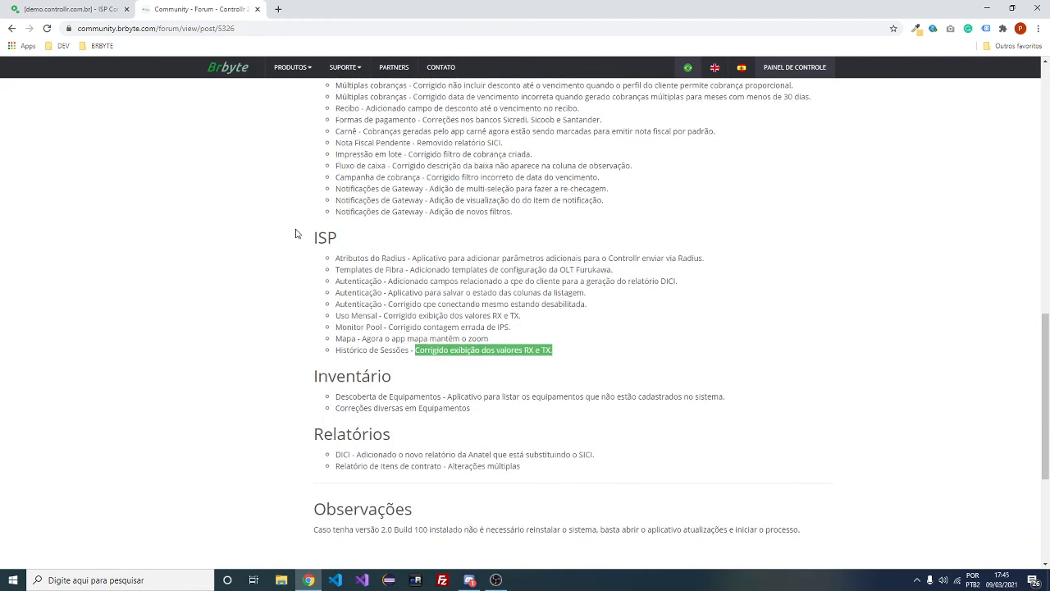
scroll(297, 234, "down", 4)
scroll(296, 234, "up", 2)
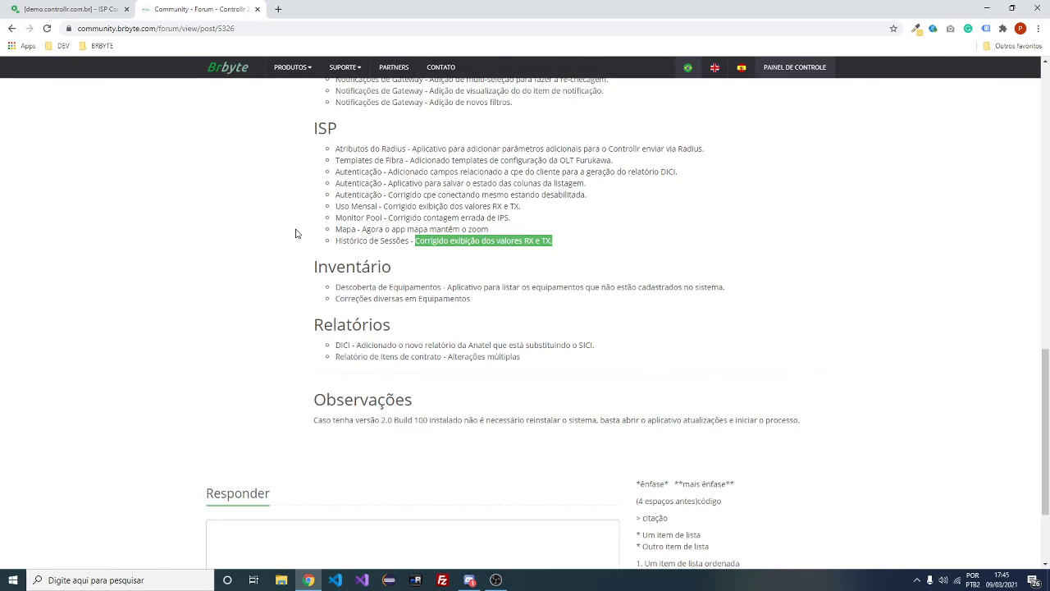
scroll(296, 234, "down", 1)
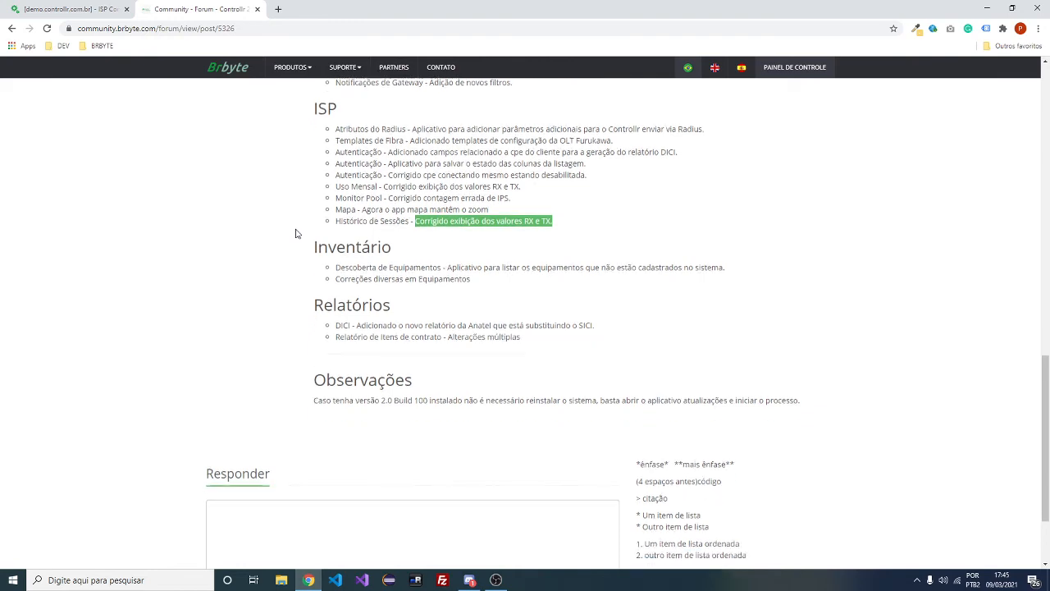
middle_click(223, 5)
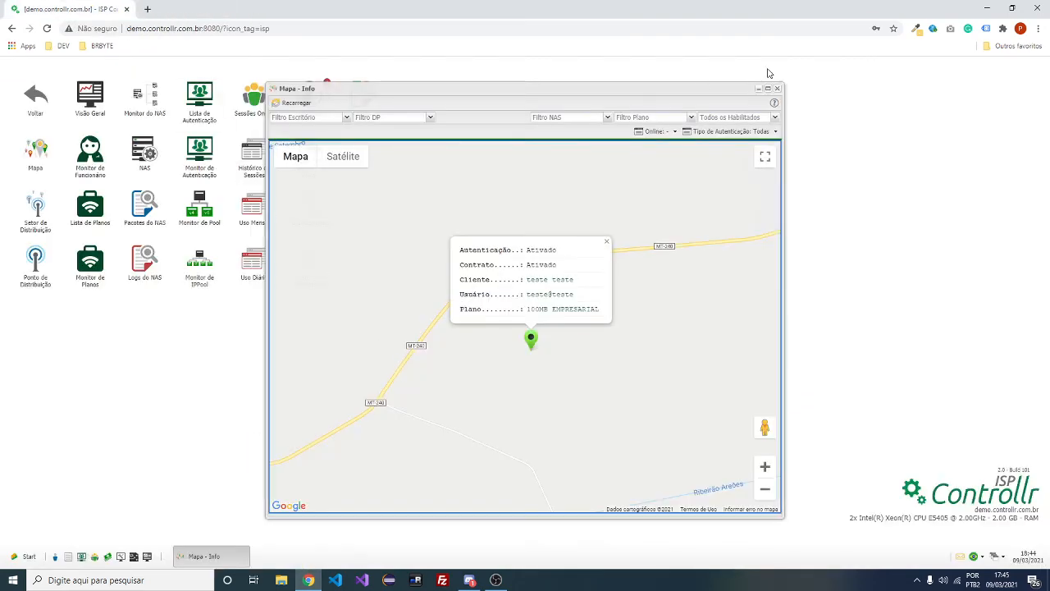
Move the map window further right and pan the map down around the marker
left_click_drag(706, 89, 826, 77)
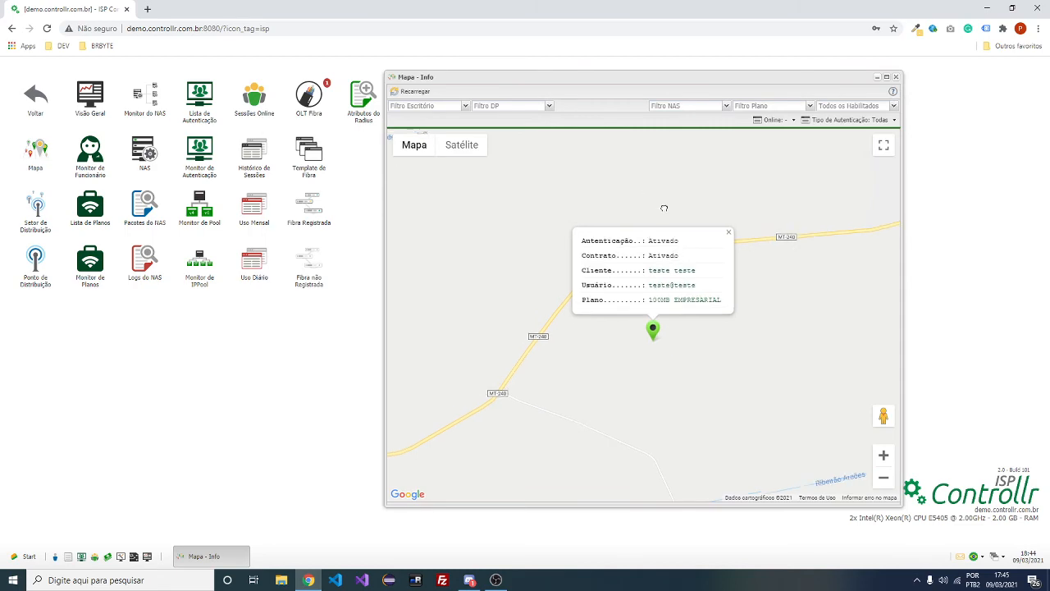
left_click_drag(664, 208, 665, 211)
scroll(665, 211, "down", 1)
left_click_drag(727, 335, 710, 408)
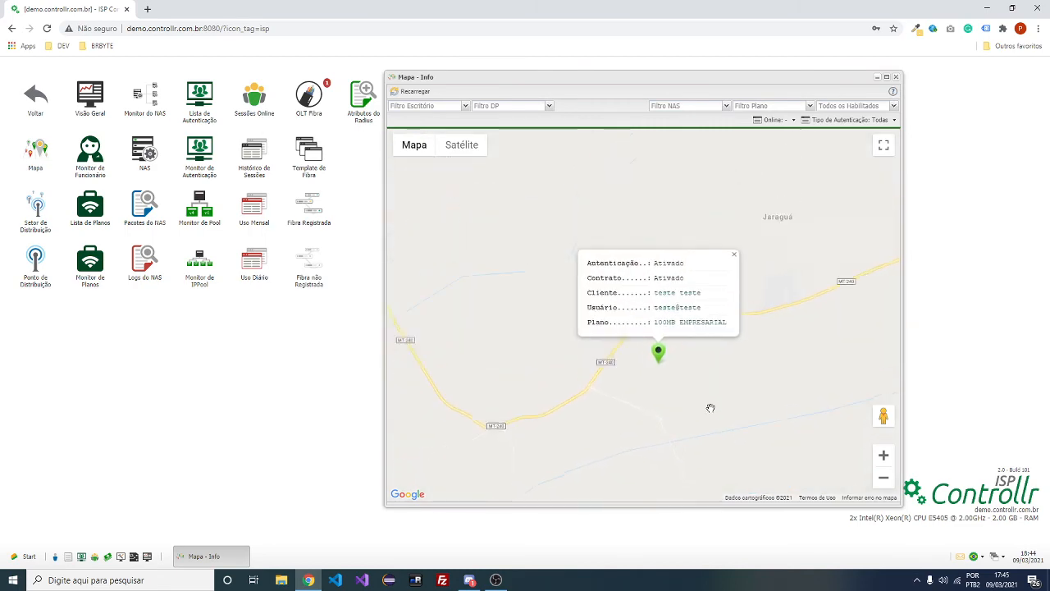
Bring up and then hide the Discord stream window, leaving Mapa - Info visible
left_click(469, 579)
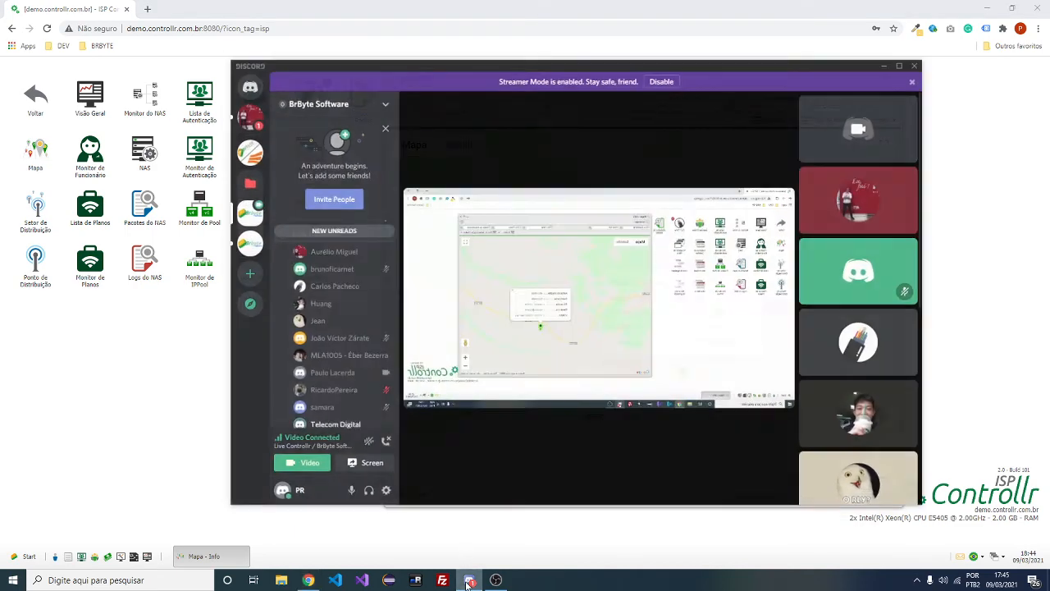
scroll(295, 335, "up", 2)
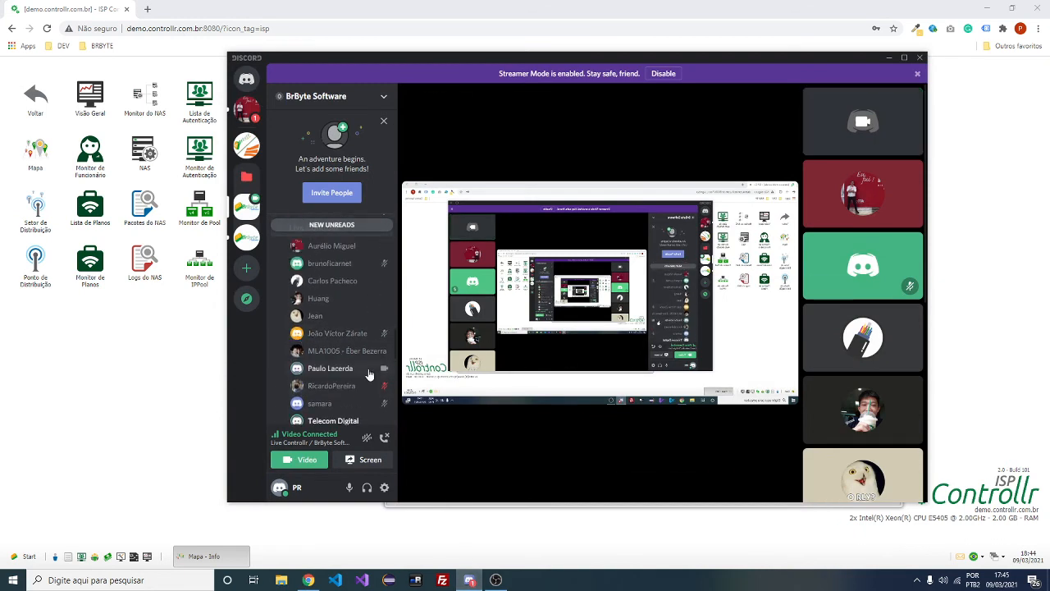
left_click(469, 579)
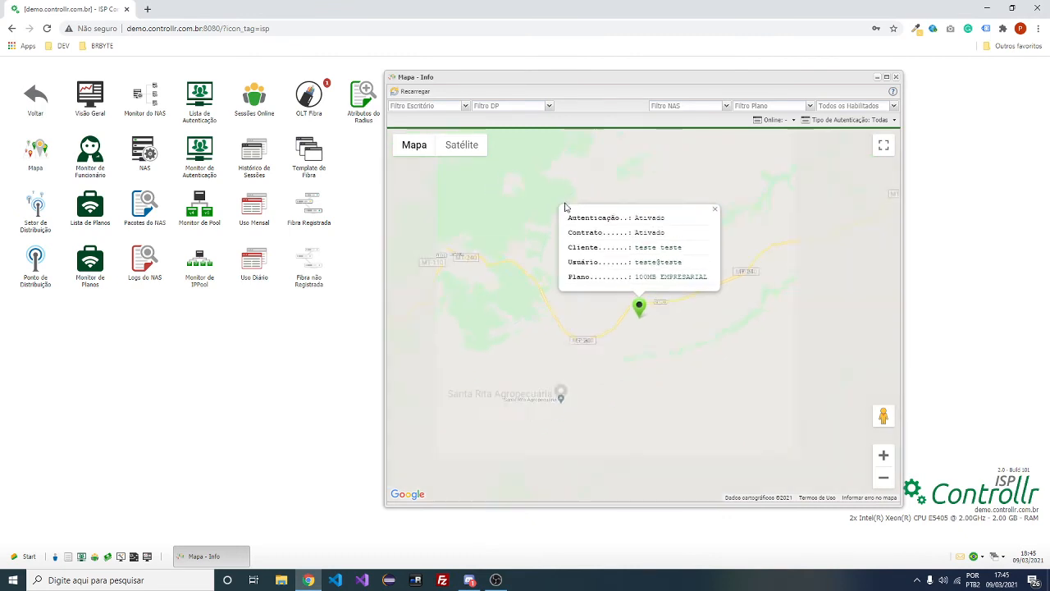
scroll(529, 218, "down", 1)
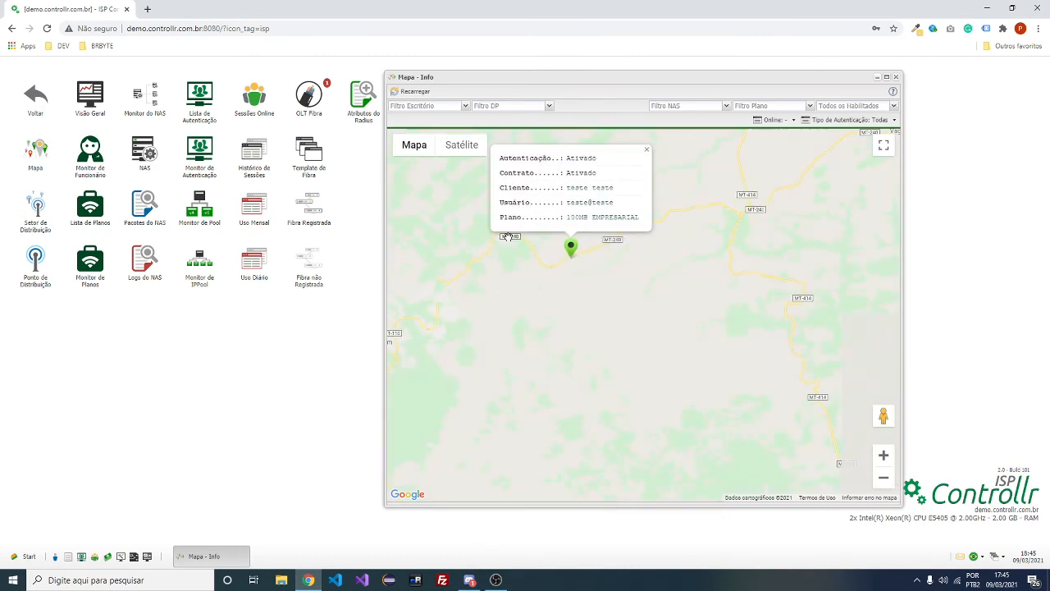
left_click_drag(503, 305, 503, 371)
scroll(503, 372, "down", 1)
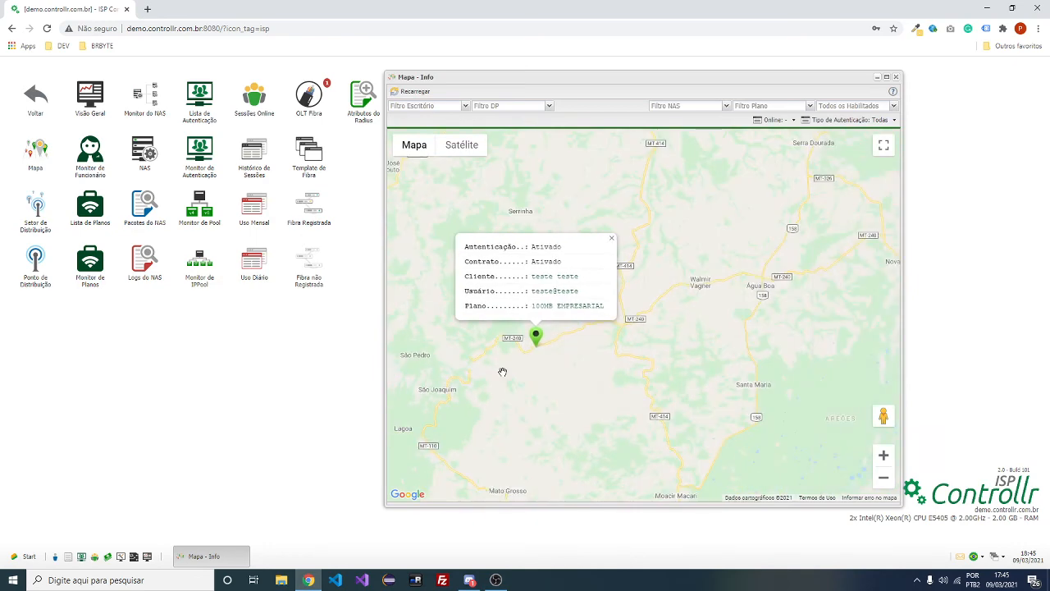
scroll(503, 371, "up", 2)
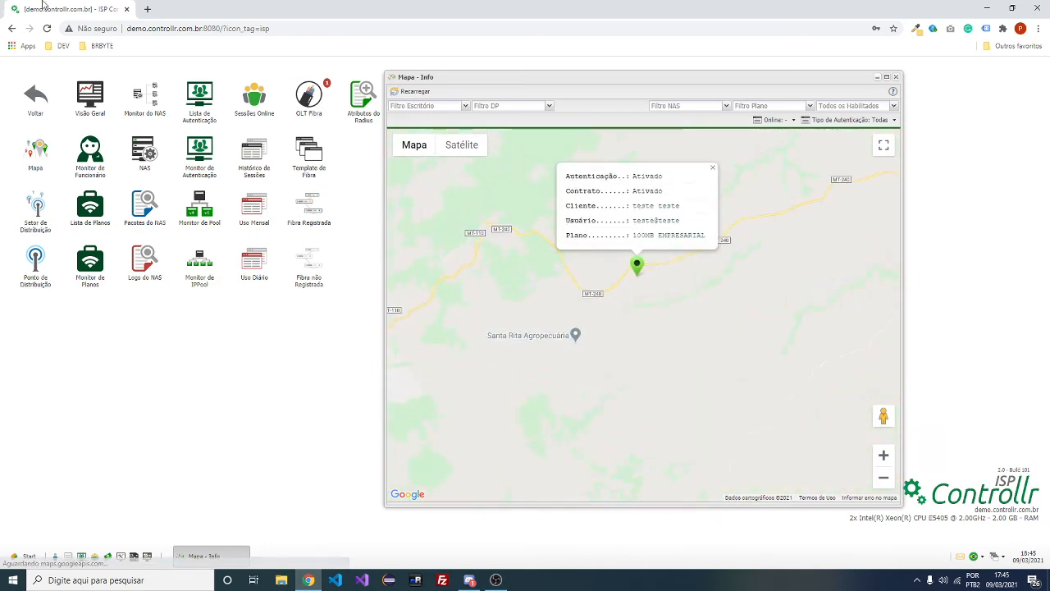
left_click(148, 7)
middle_click(205, 4)
mouse_move(447, 214)
left_mouse_down()
mouse_move(507, 300)
mouse_move(527, 356)
left_mouse_up()
scroll(506, 301, "down", 2)
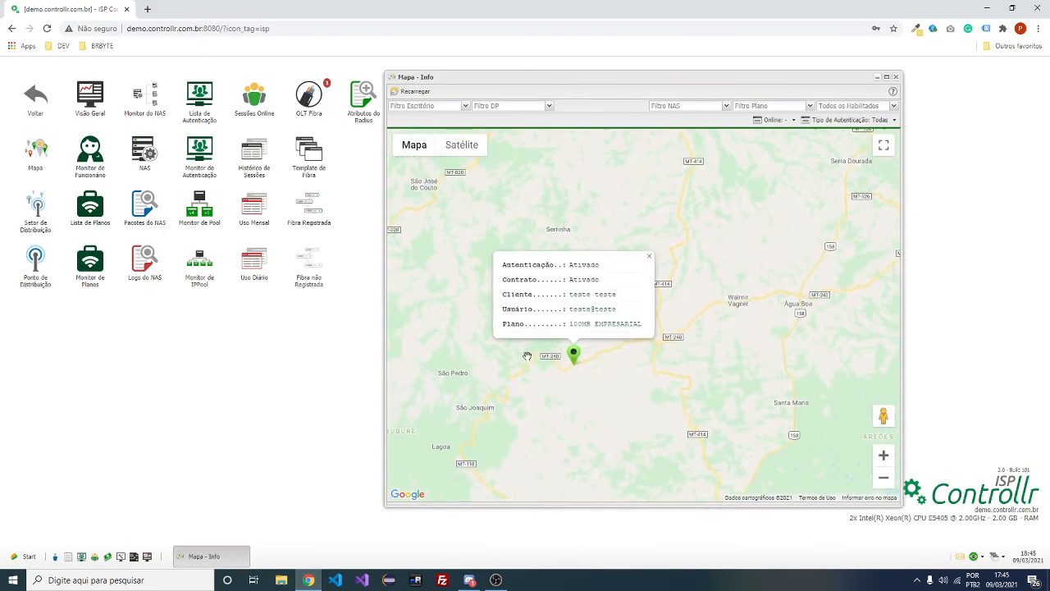
scroll(527, 357, "down", 1)
scroll(527, 356, "up", 2)
scroll(527, 355, "up", 2)
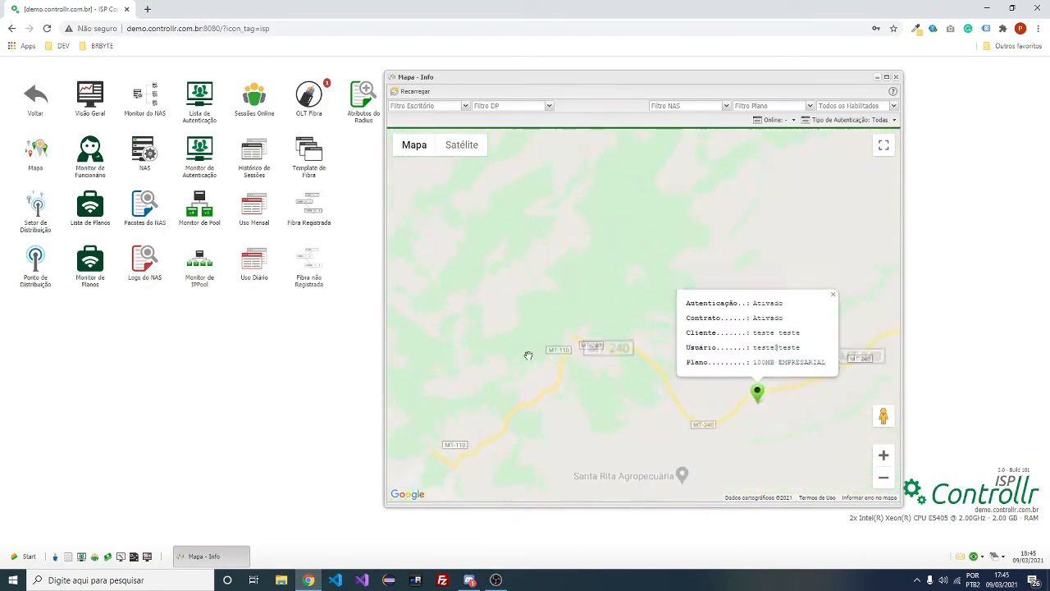
mouse_move(748, 395)
left_mouse_down()
mouse_move(648, 382)
mouse_move(516, 387)
left_mouse_up()
scroll(634, 390, "down", 3)
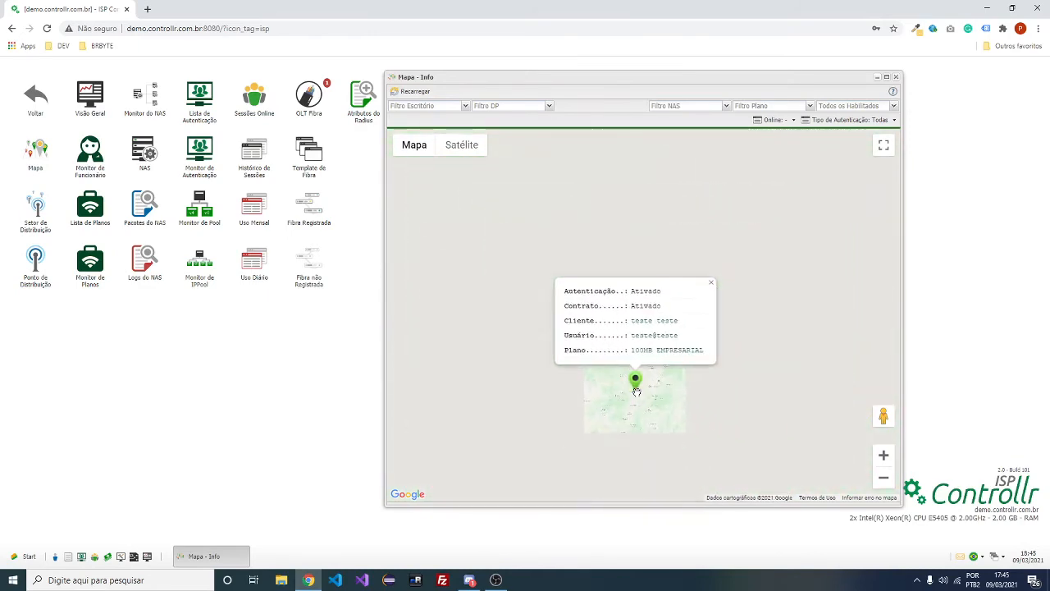
scroll(637, 391, "up", 3)
scroll(632, 388, "up", 3)
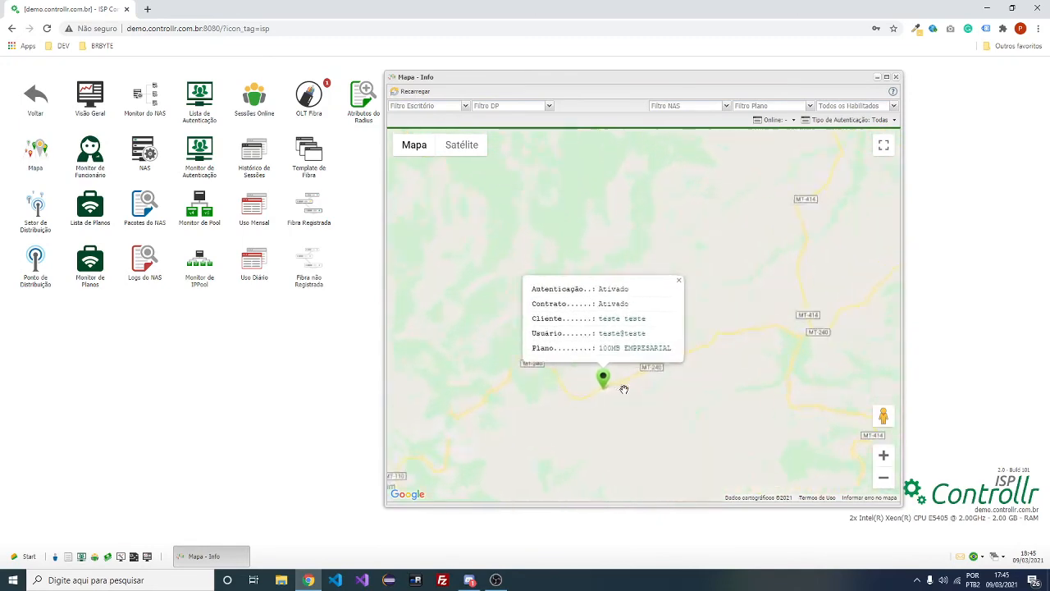
scroll(689, 403, "down", 3)
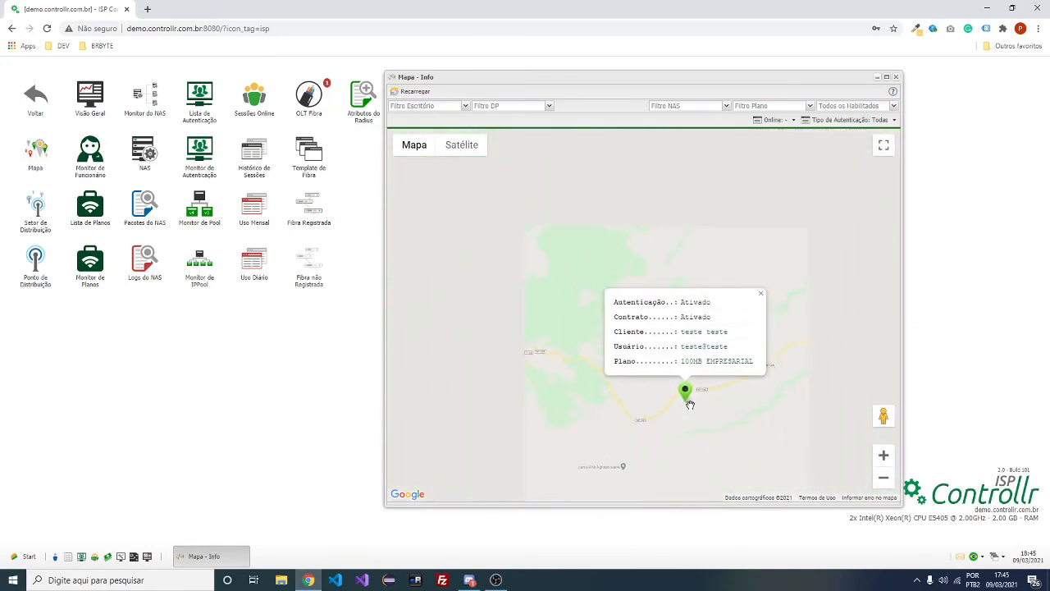
scroll(691, 406, "down", 2)
scroll(693, 408, "up", 1)
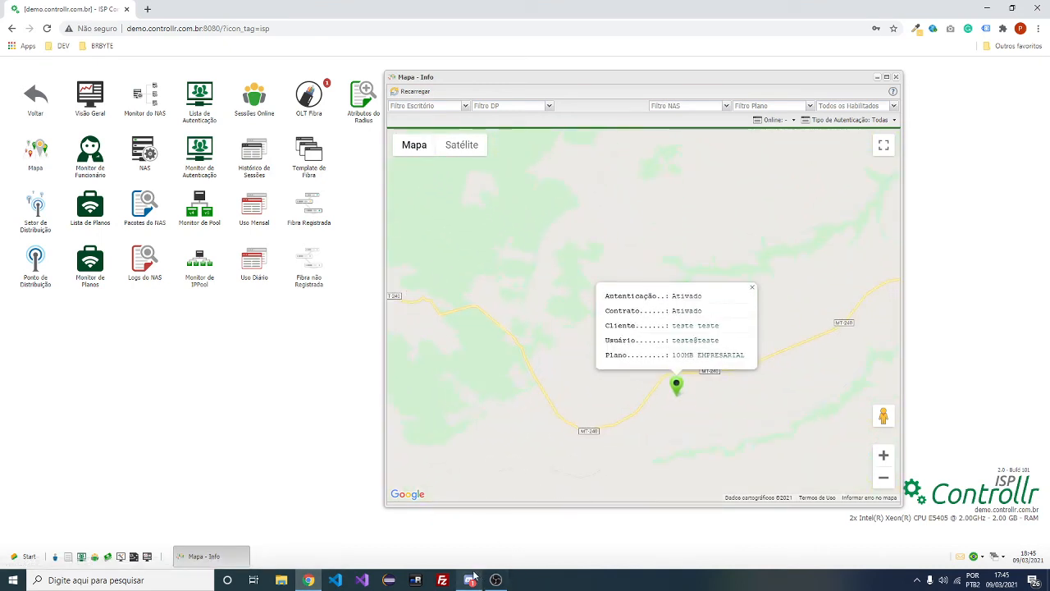
mouse_move(473, 578)
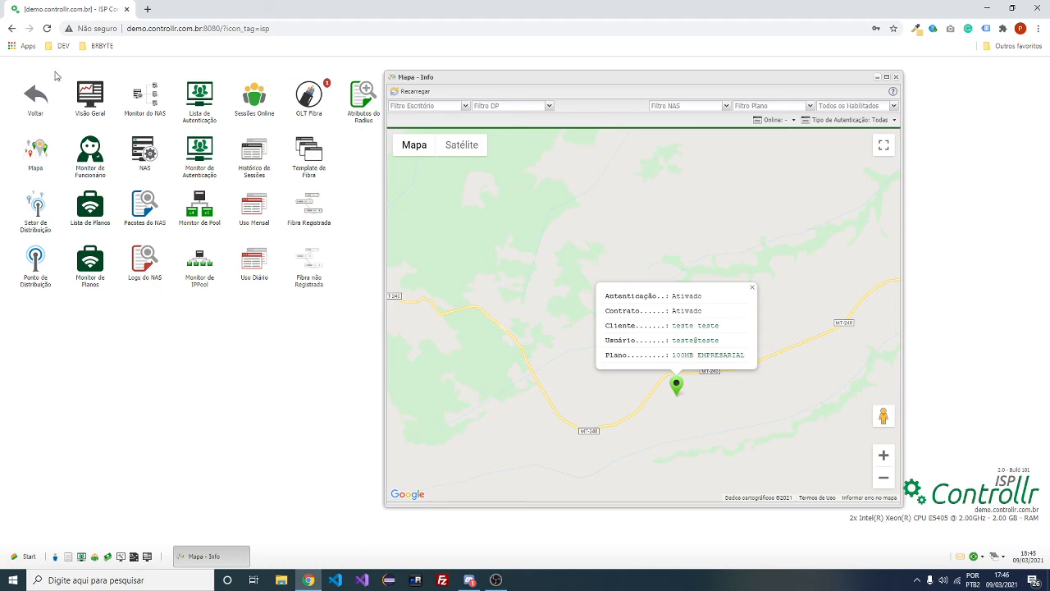
Close the map window and open the Cadastros > Clientes list
left_click(29, 95)
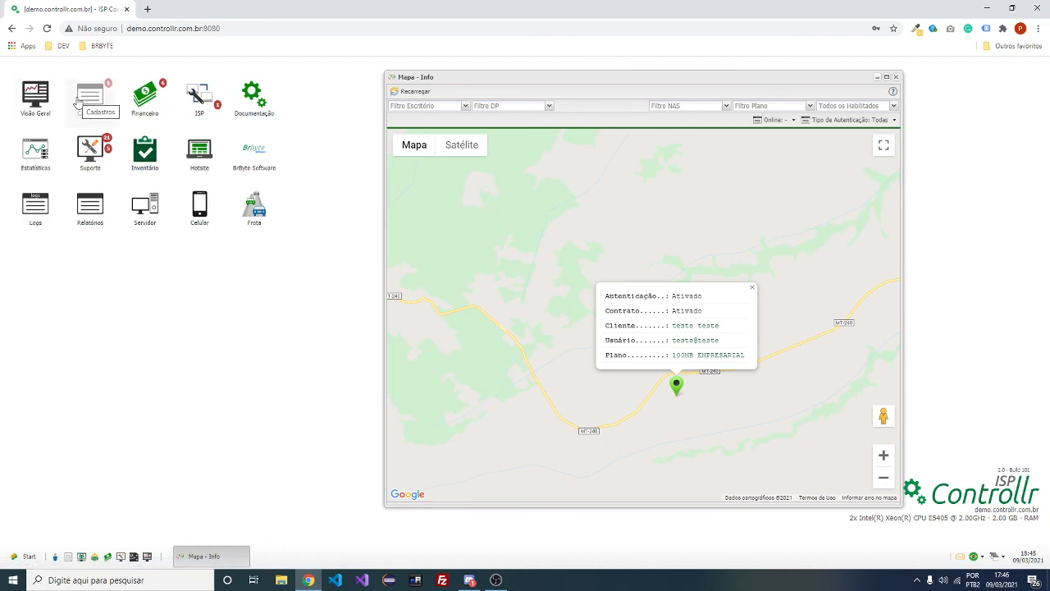
left_click(896, 76)
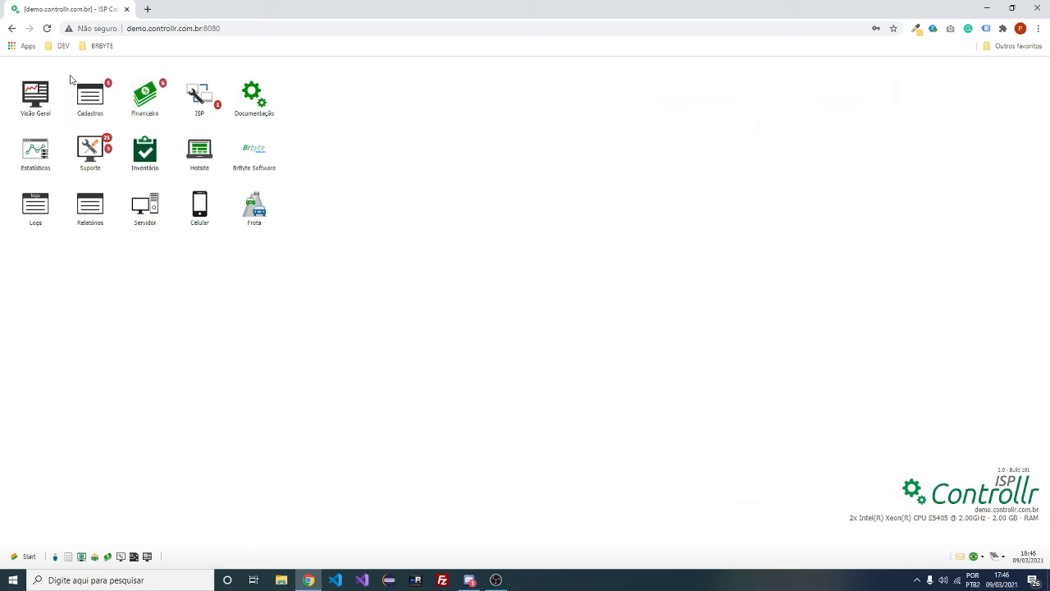
left_click(90, 97)
left_click(92, 100)
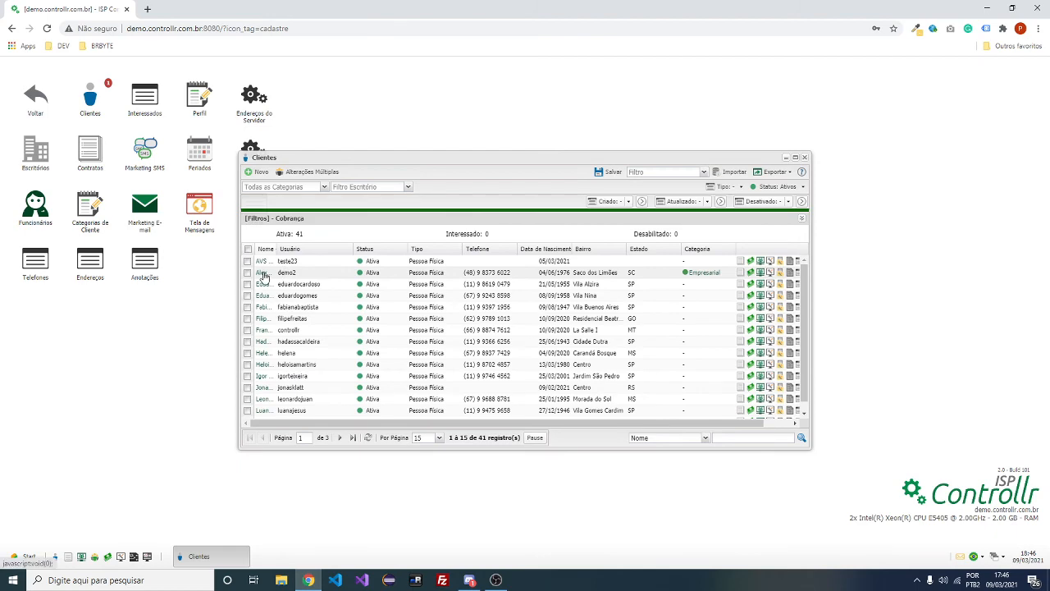
Open the second client's record and its 'casa' address, then close both unchanged
left_click(262, 272)
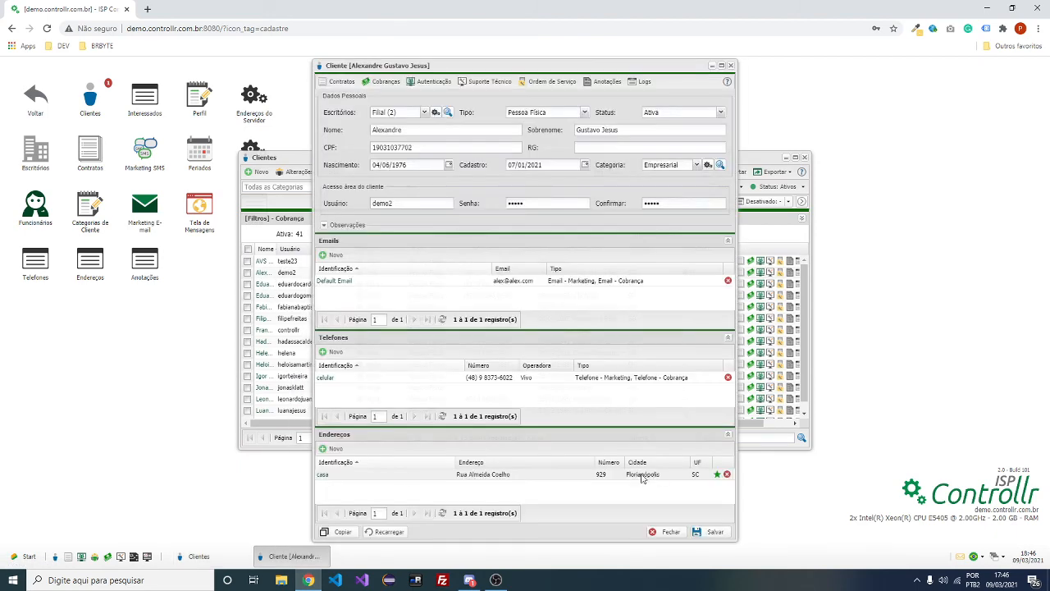
left_click(325, 475)
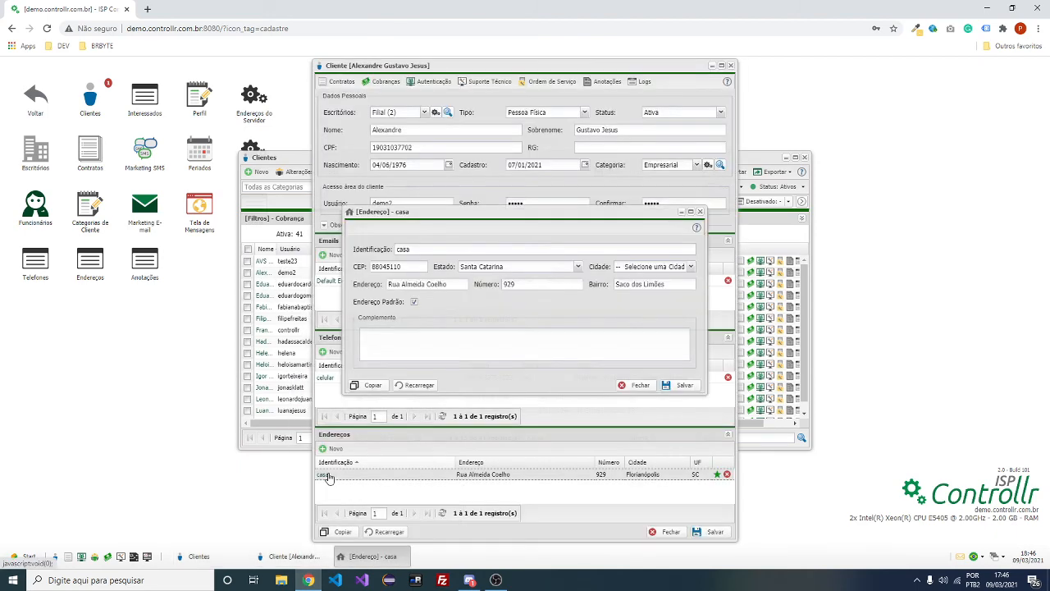
left_click(699, 213)
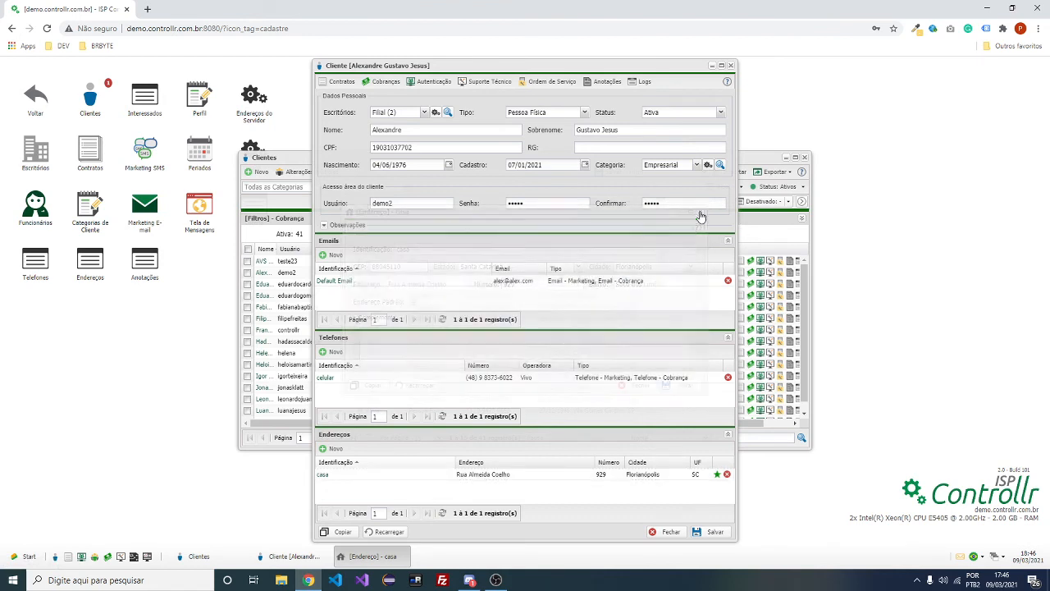
left_click(730, 65)
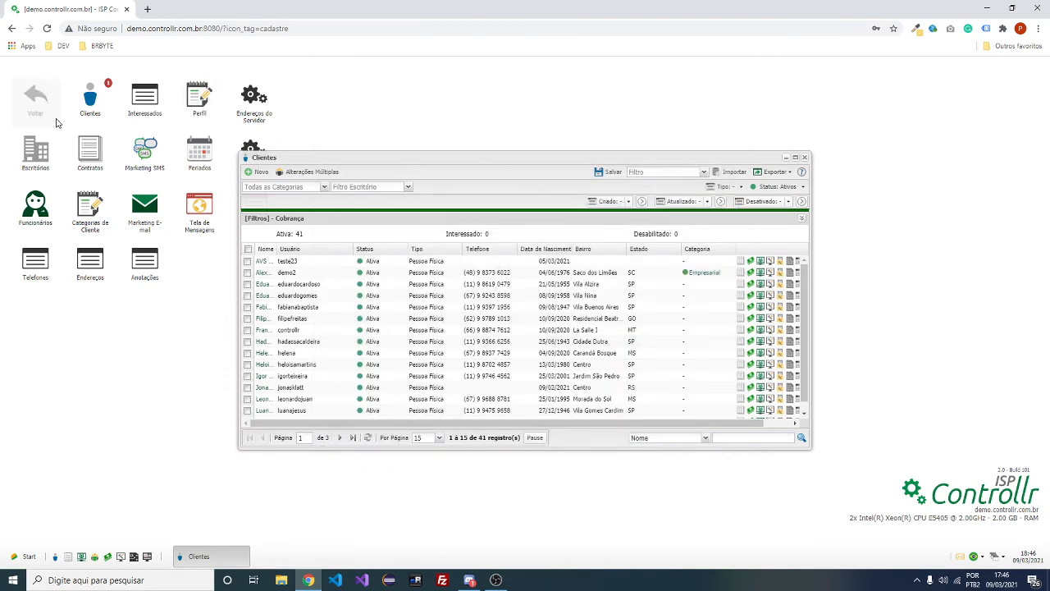
Open ISP > Mapa beside the Clientes list, zoom on the client pin, then open the Autenticação list
left_click(49, 114)
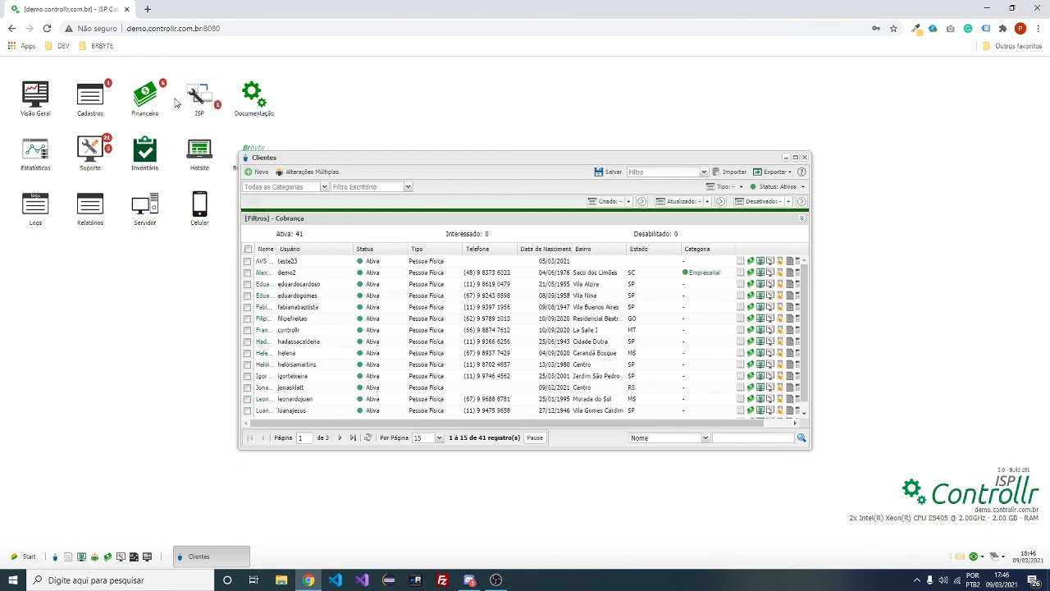
left_click(200, 97)
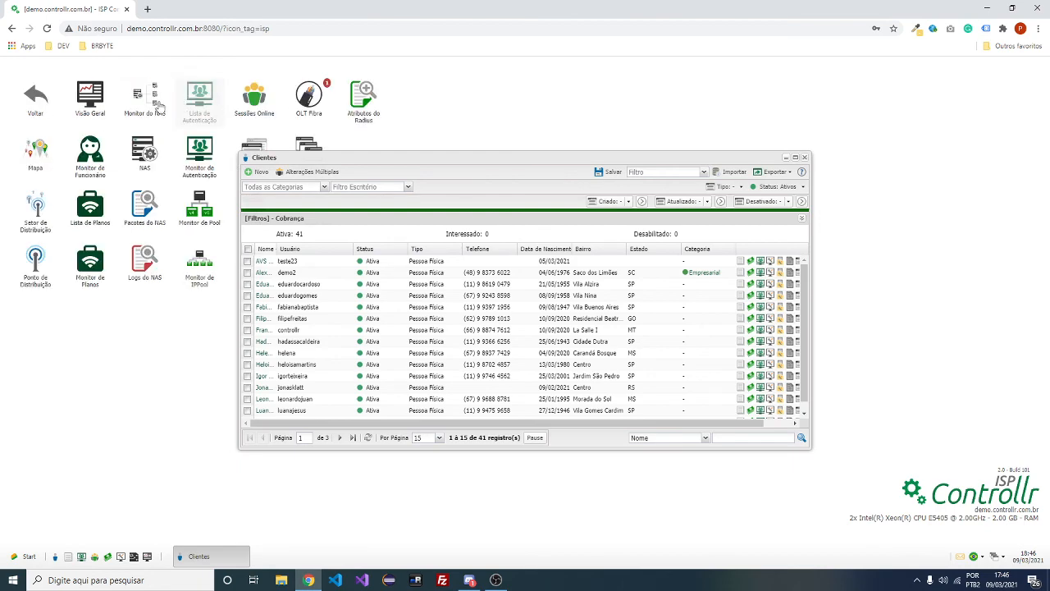
left_click(35, 152)
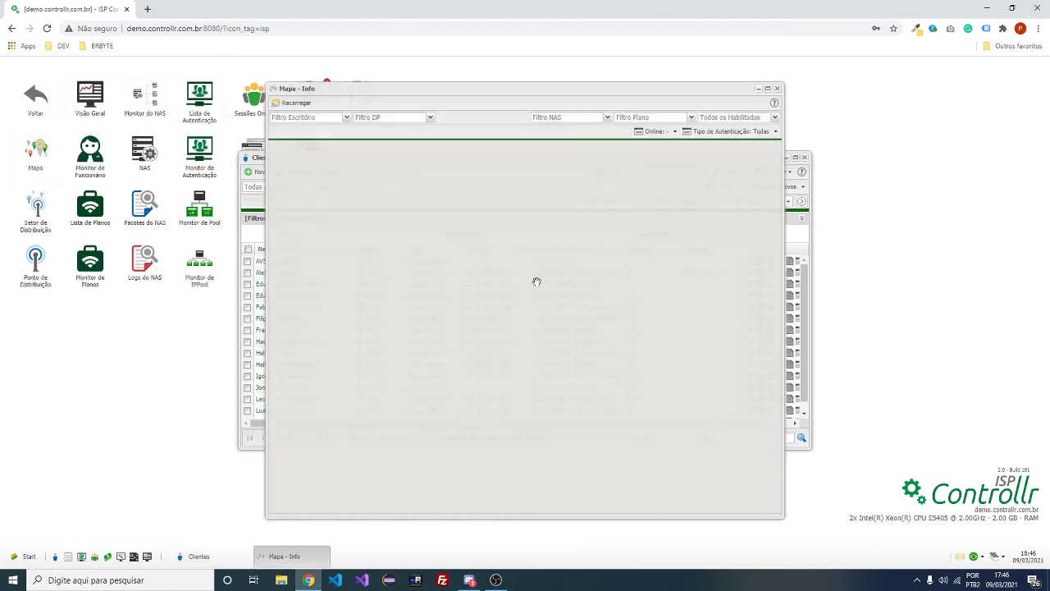
left_click_drag(410, 87, 672, 65)
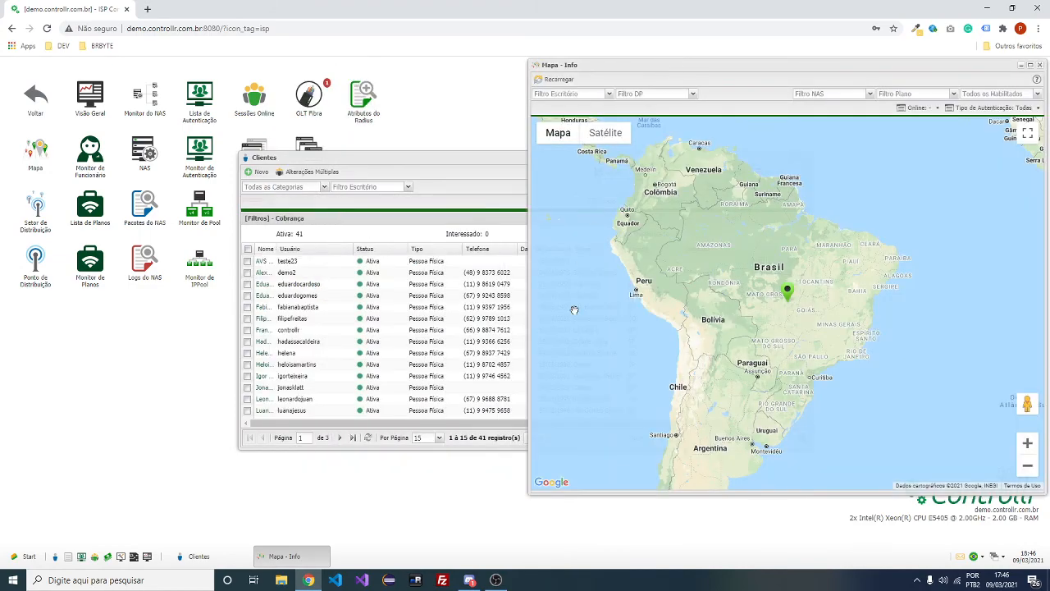
scroll(805, 310, "down", 3)
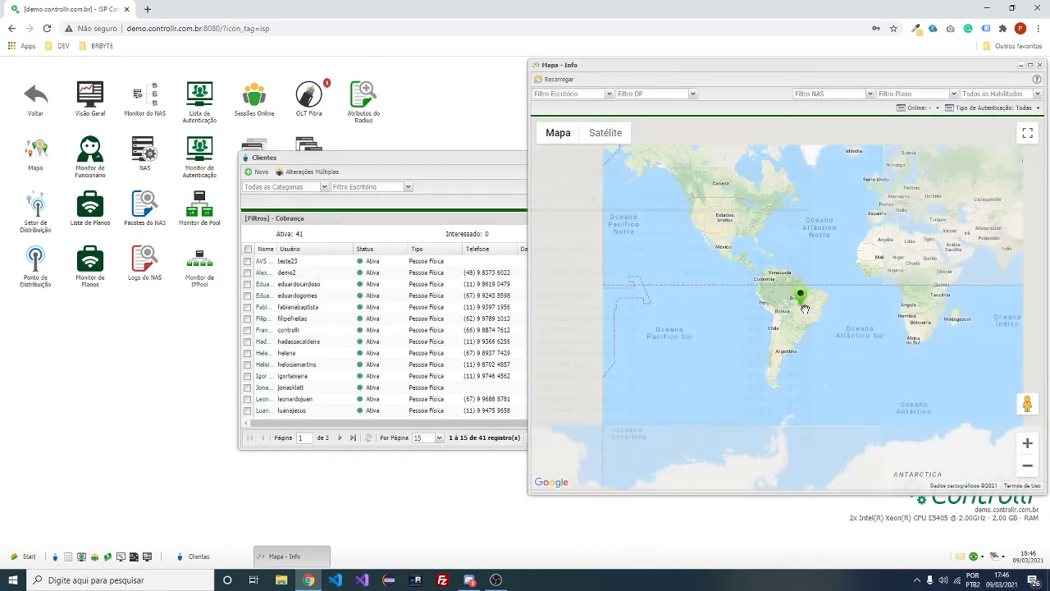
scroll(806, 309, "up", 5)
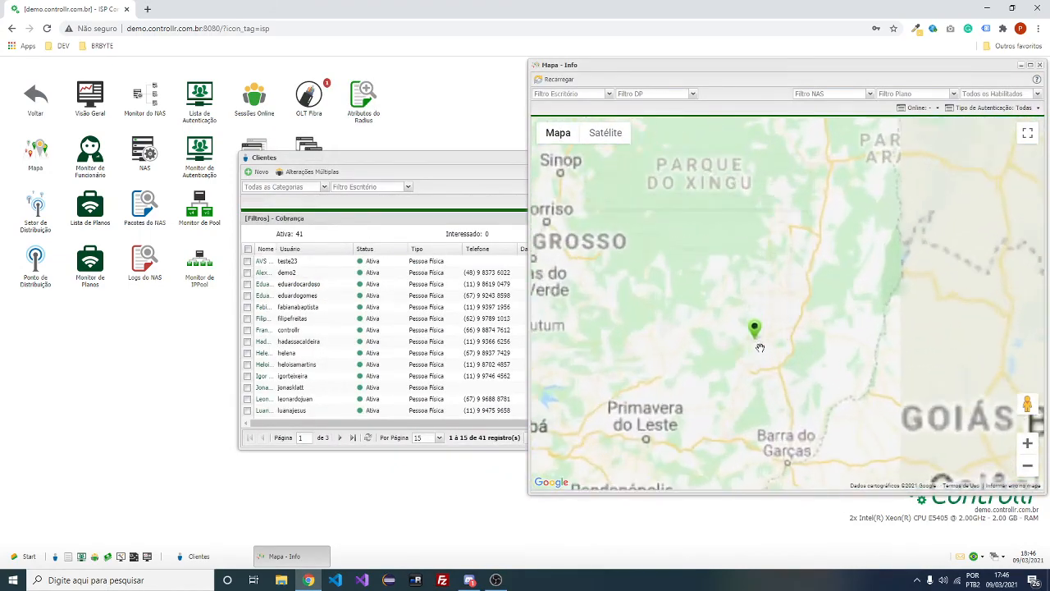
scroll(760, 348, "up", 2)
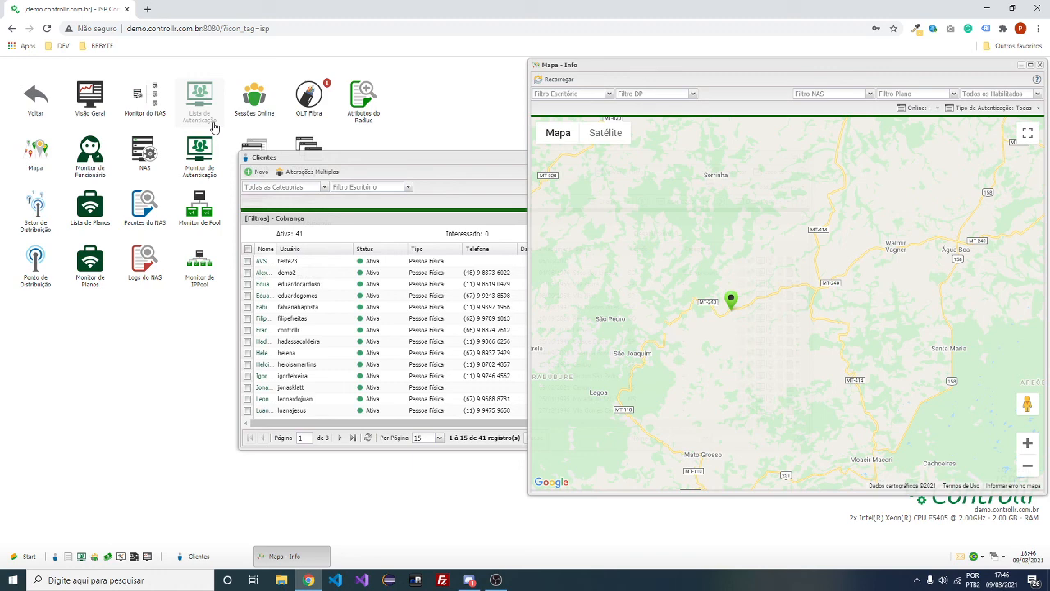
left_click(213, 124)
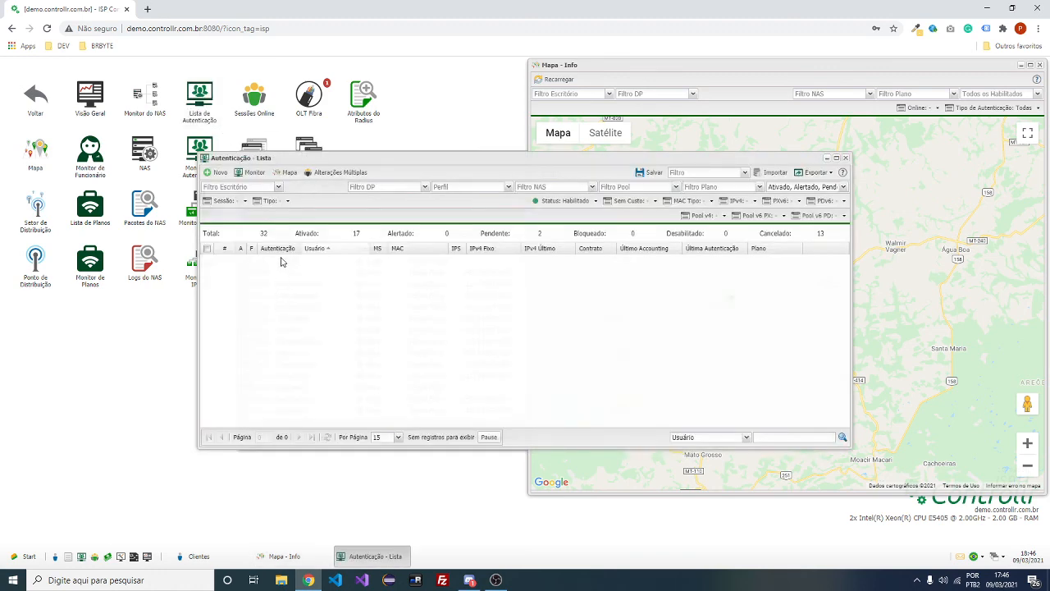
Open the pending PPPoE client's authentication record and its [Mapa] Clientes coordinate picker
double_click(320, 274)
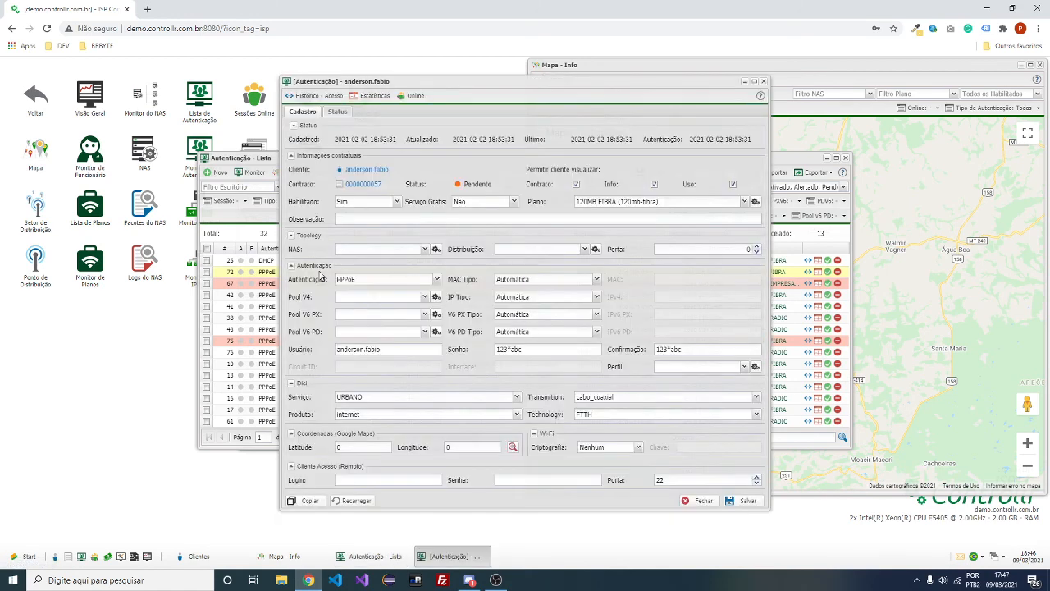
left_click(513, 448)
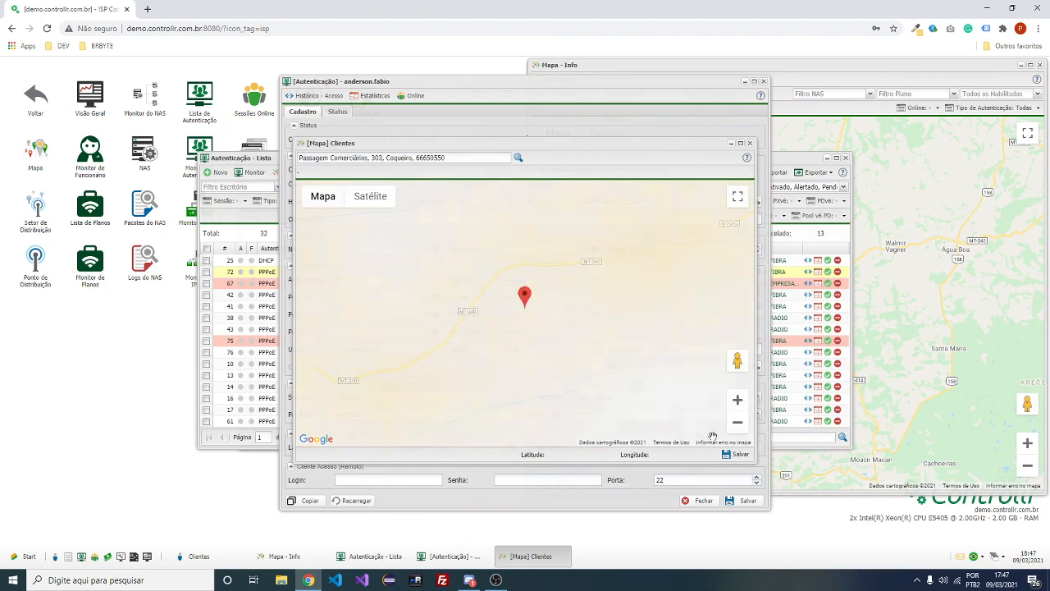
Clear the map search, drag the pin past Brighton onto Grand Island, and save it
left_click(738, 455)
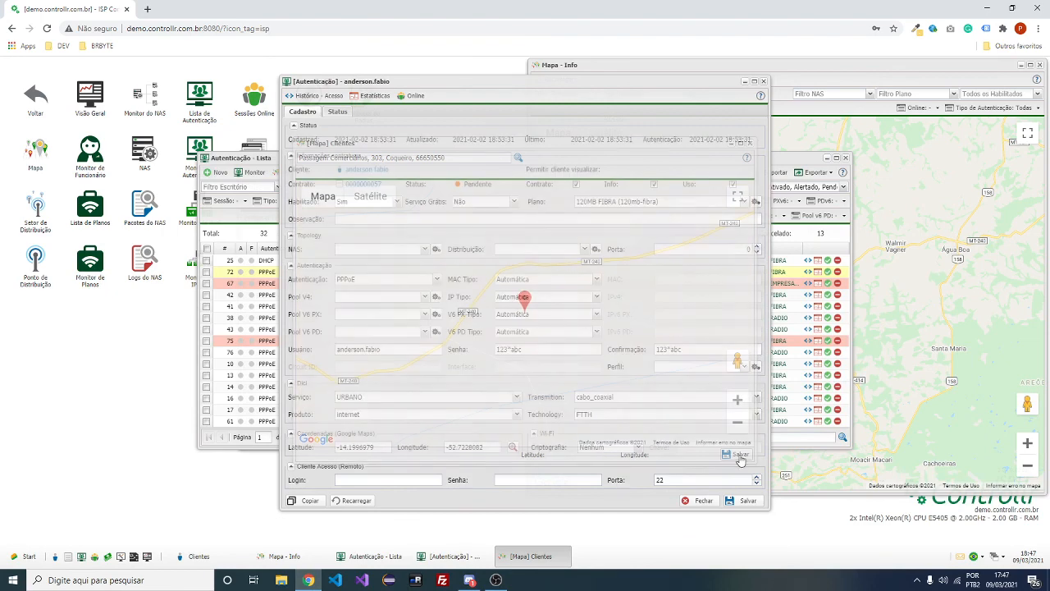
left_click(513, 448)
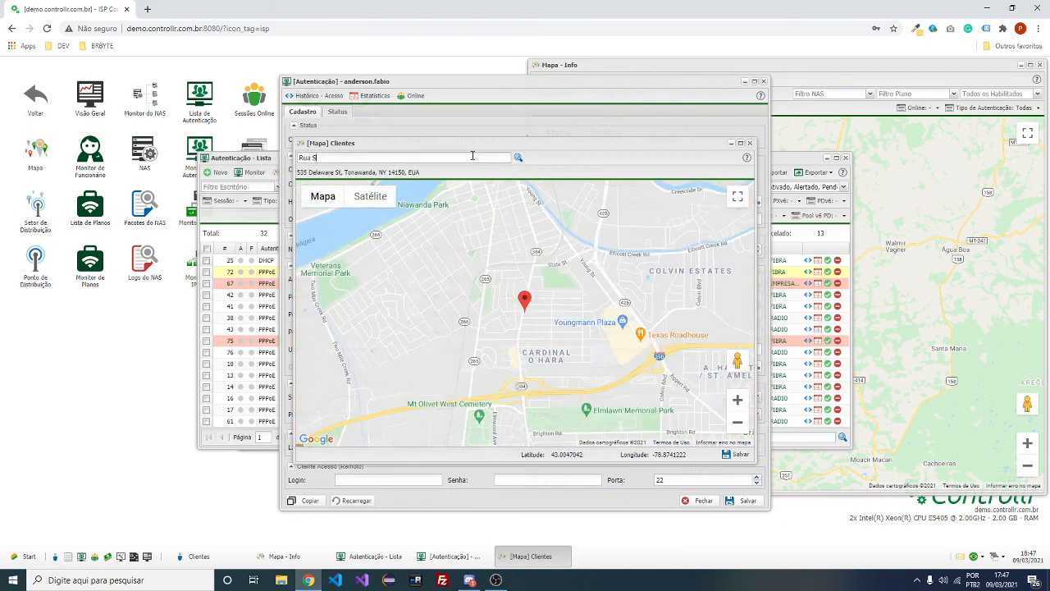
triple_click(312, 158)
key("BackSpace")
scroll(597, 307, "down", 5)
mouse_move(595, 304)
left_mouse_down()
mouse_move(606, 326)
mouse_move(622, 321)
left_mouse_up()
left_click_drag(620, 359, 608, 357)
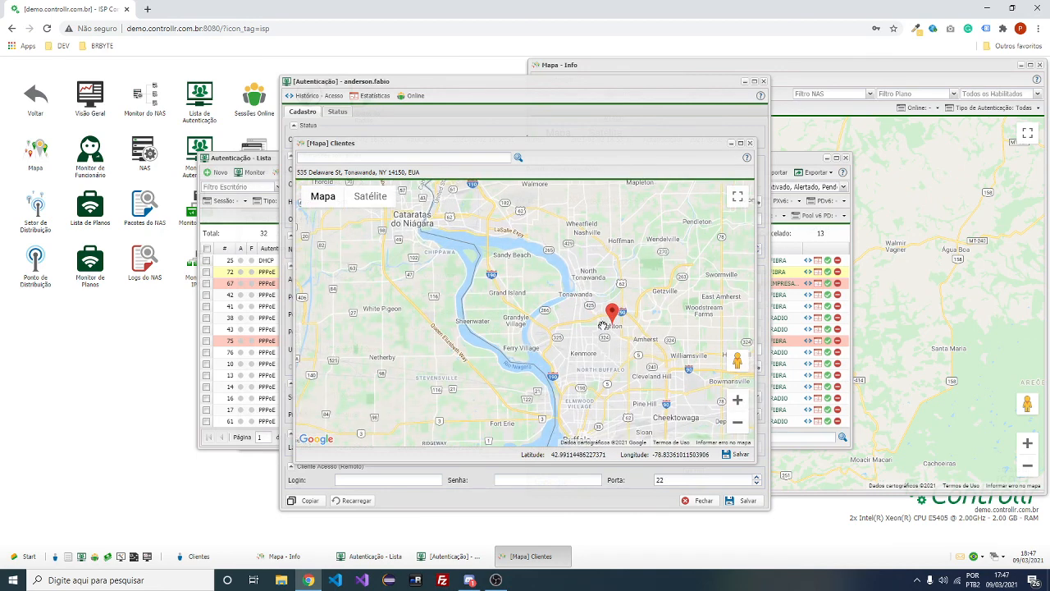
left_click_drag(611, 319, 501, 289)
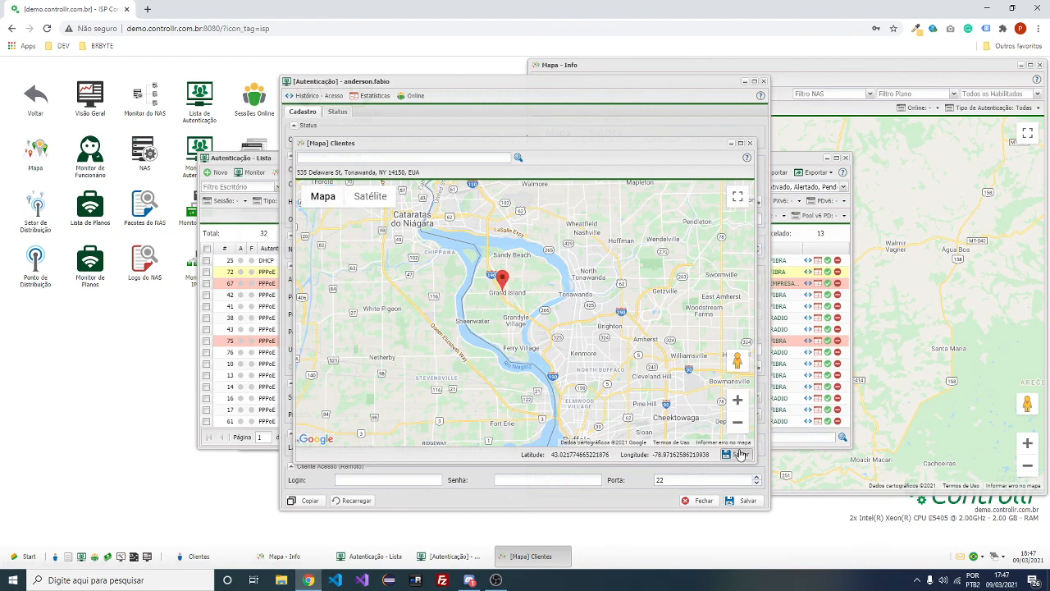
left_click(736, 454)
Move the pin to Indianapolis and save coordinates near latitude 39.742, longitude -86.113
left_click(512, 446)
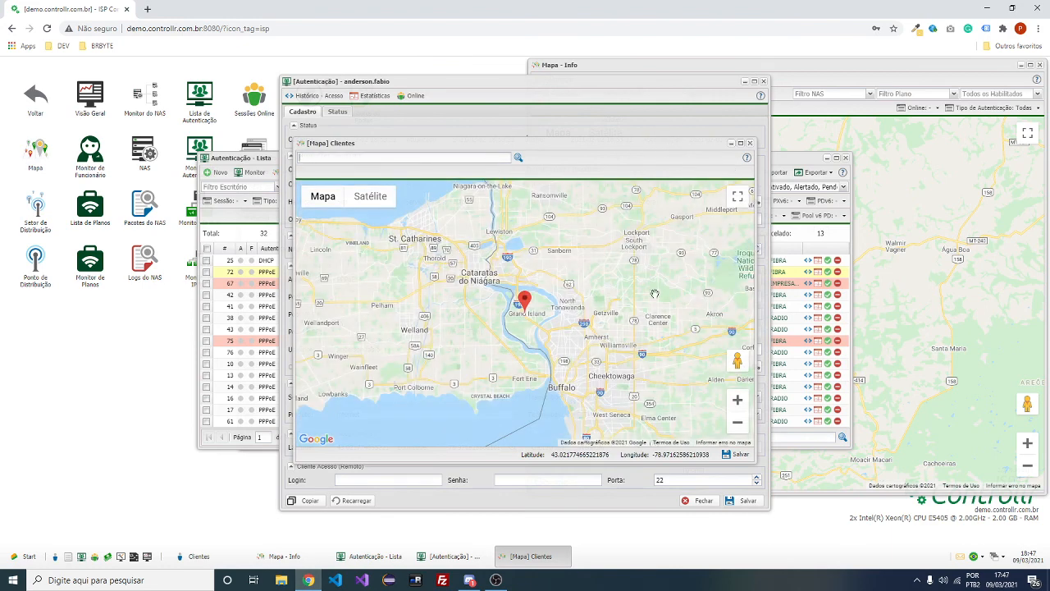
scroll(534, 331, "down", 1)
scroll(534, 331, "down", 4)
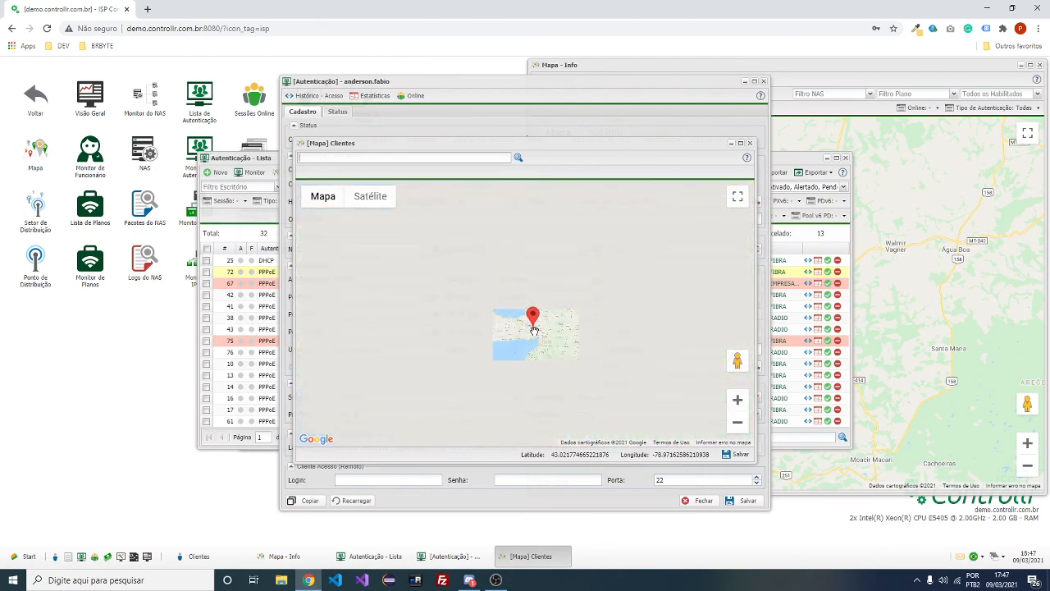
mouse_move(529, 311)
left_mouse_down()
mouse_move(505, 259)
mouse_move(390, 371)
left_mouse_up()
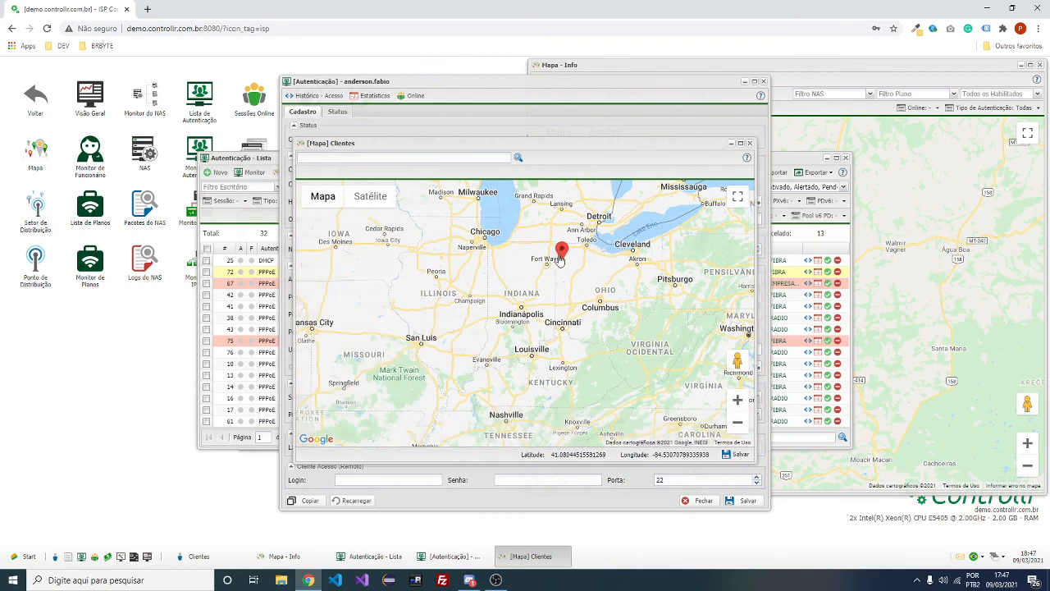
left_click_drag(561, 254, 521, 294)
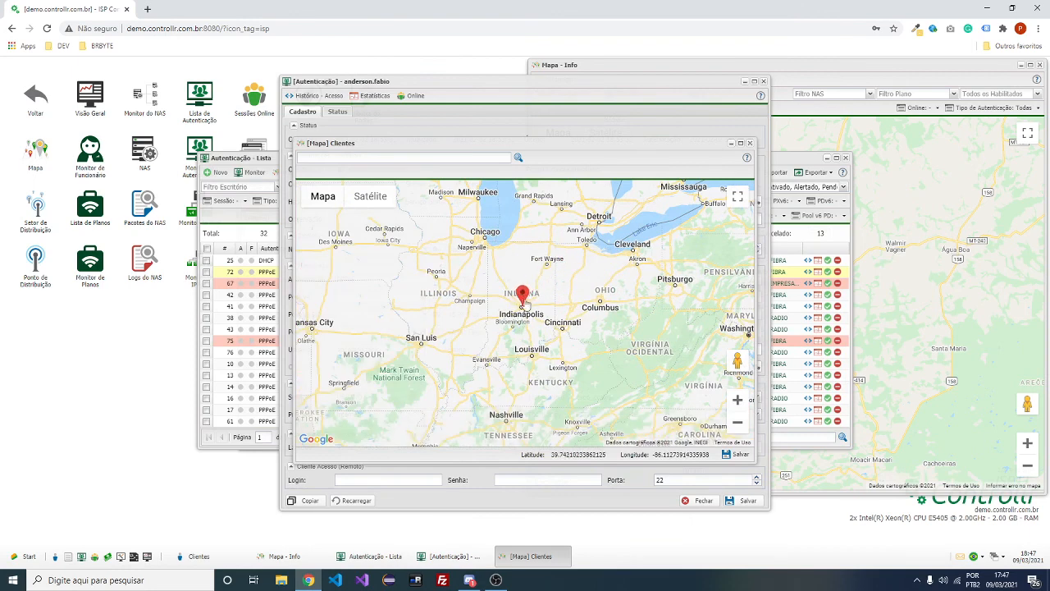
left_click(742, 456)
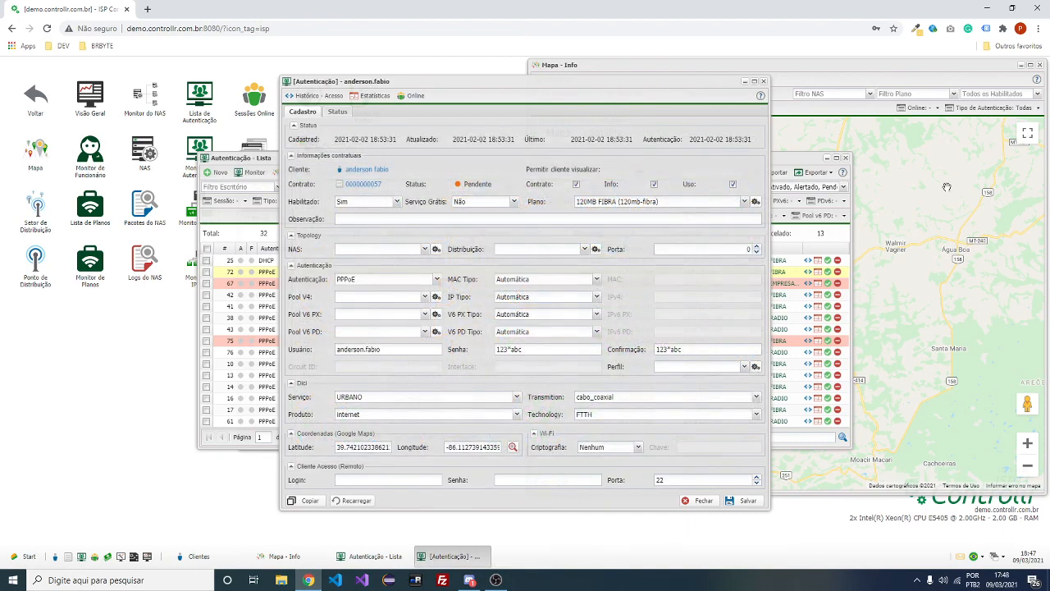
left_click(840, 74)
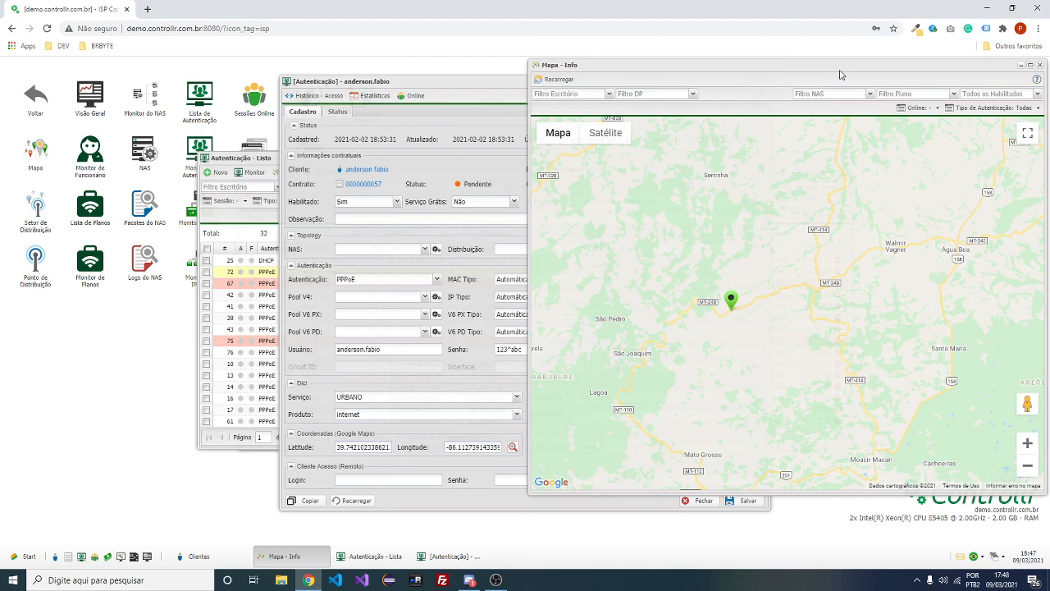
Pan the ISP map around the client pin, then close the map window
scroll(787, 213, "down", 3)
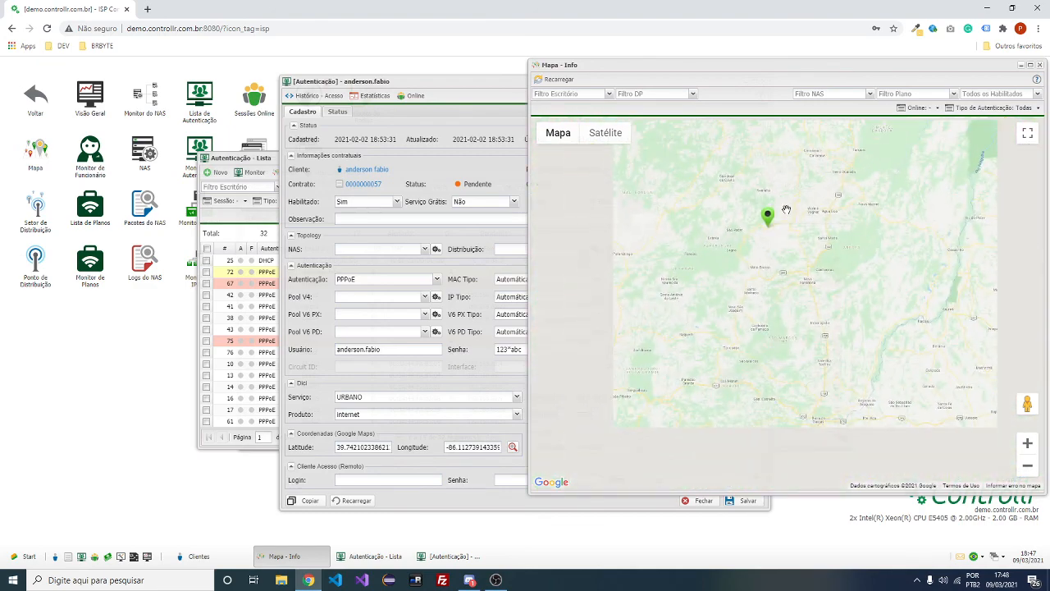
scroll(798, 238, "up", 1)
mouse_move(796, 238)
left_mouse_down()
mouse_move(806, 301)
mouse_move(806, 272)
left_mouse_up()
left_click_drag(753, 307, 608, 394)
left_click_drag(739, 215, 752, 280)
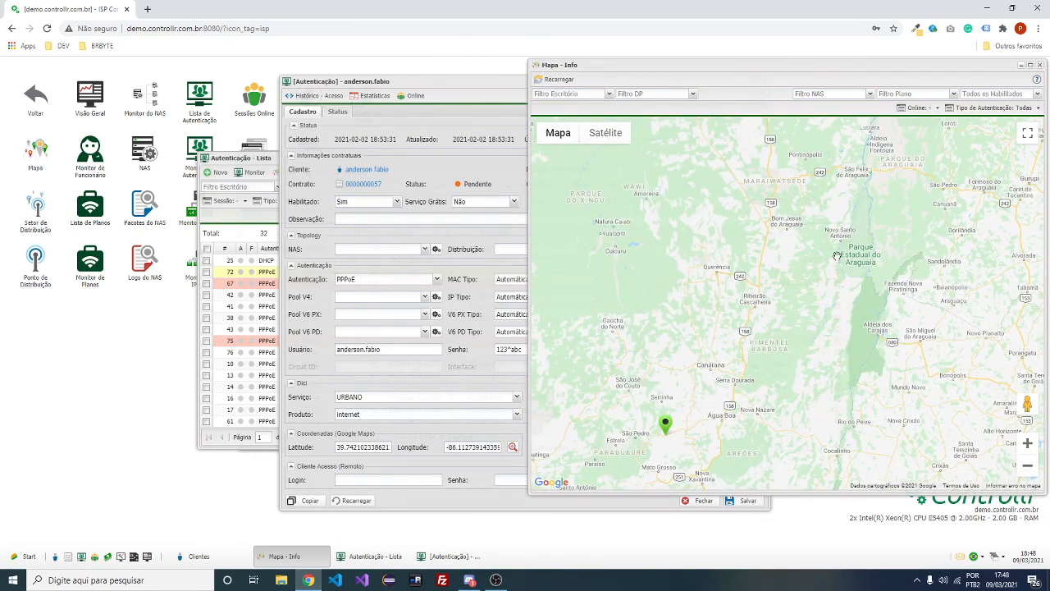
left_click_drag(837, 256, 1001, 369)
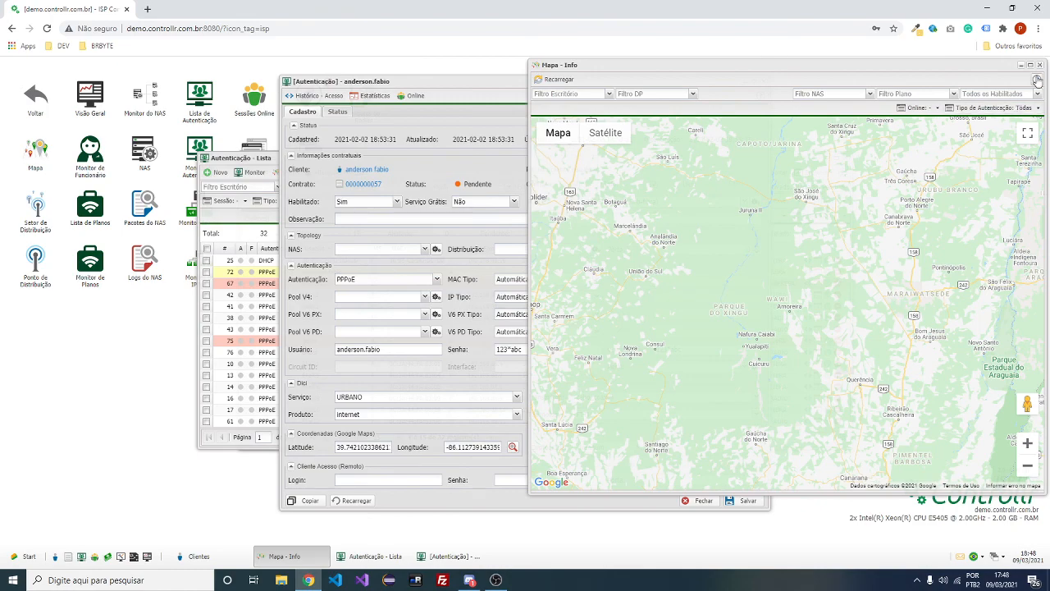
left_click(1039, 65)
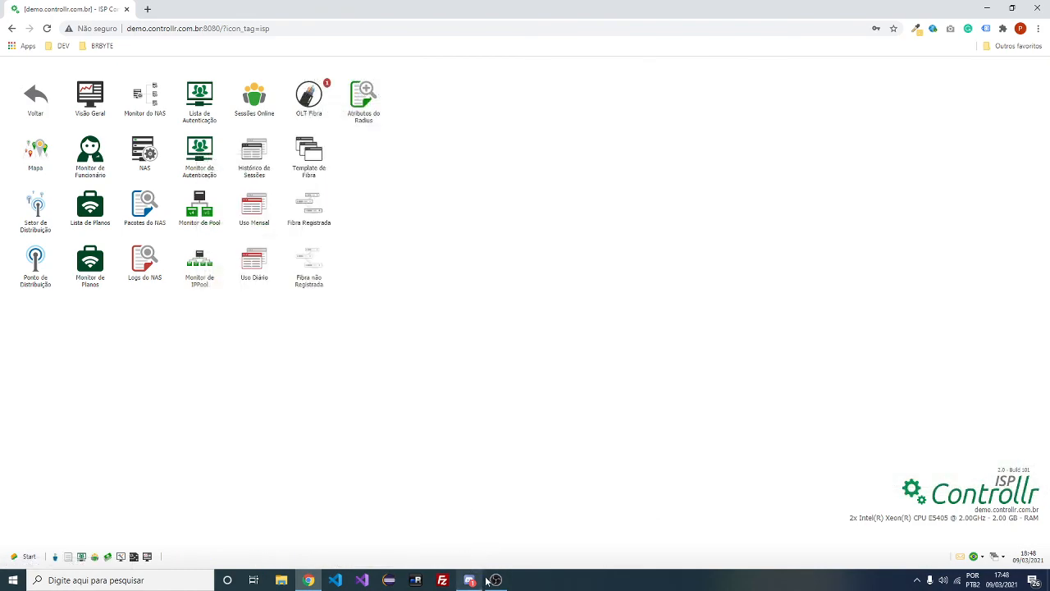
In Discord, turn off the camera and leave the voice call
left_click(496, 580)
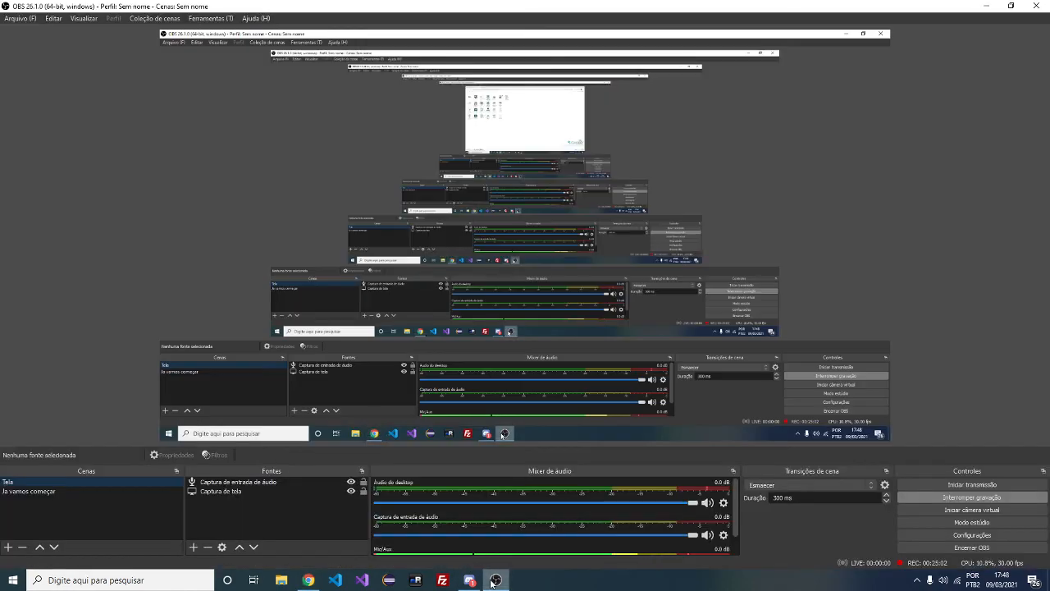
left_click(493, 581)
left_click(476, 580)
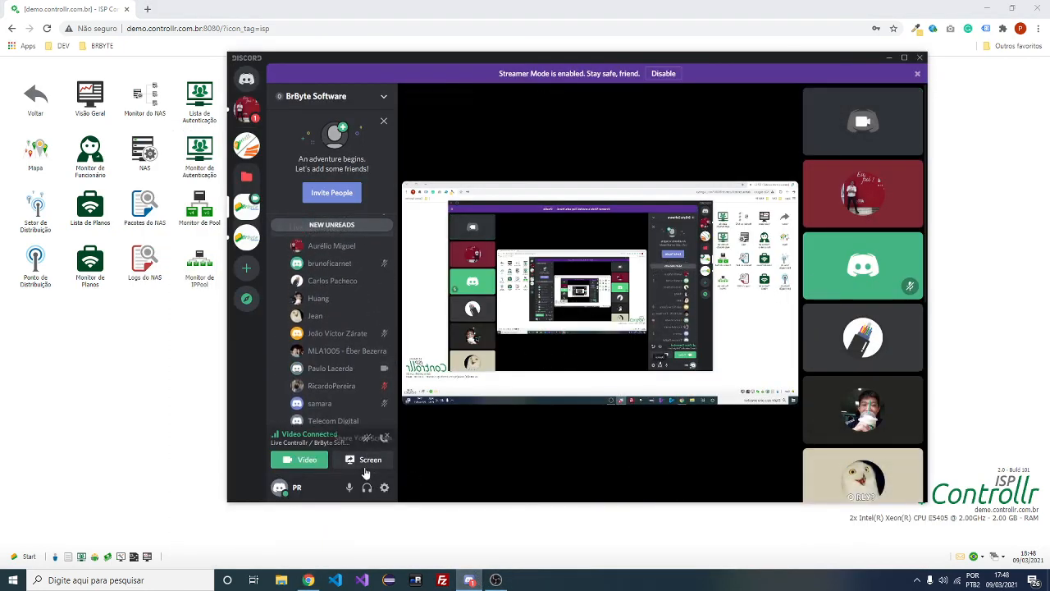
left_click(302, 459)
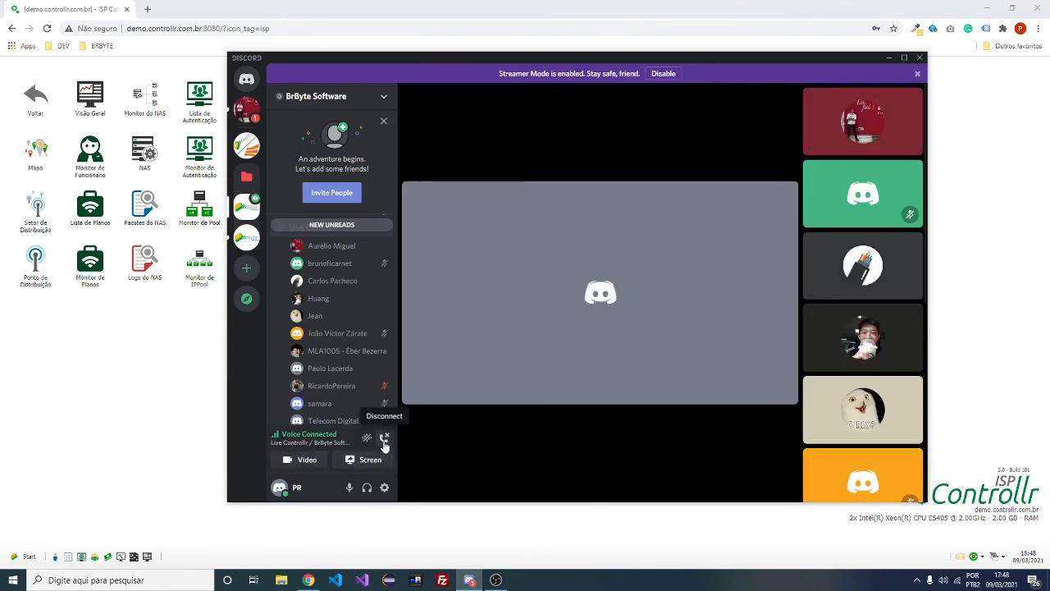
left_click(384, 443)
scroll(342, 363, "down", 5)
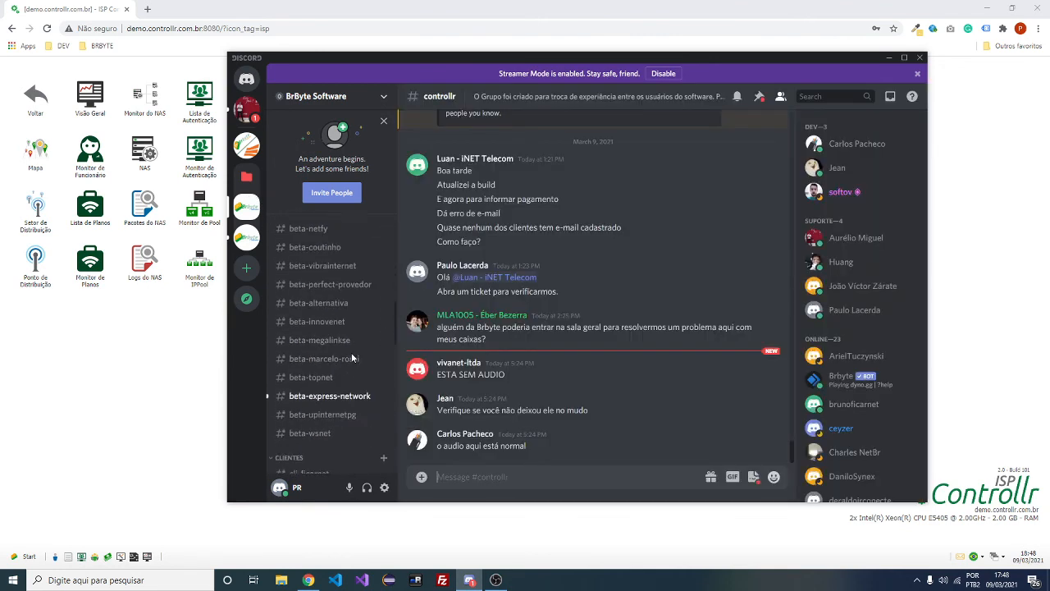